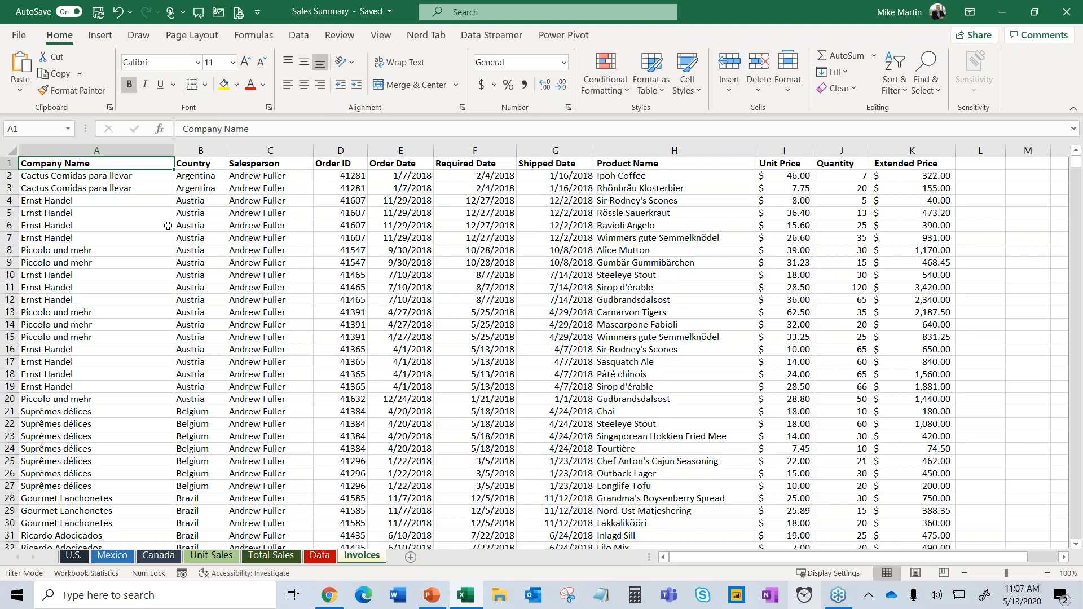
# Leave the Invoices table and move through the U.S. sheet to the Mexico sheet.
pyautogui.click(341, 237)
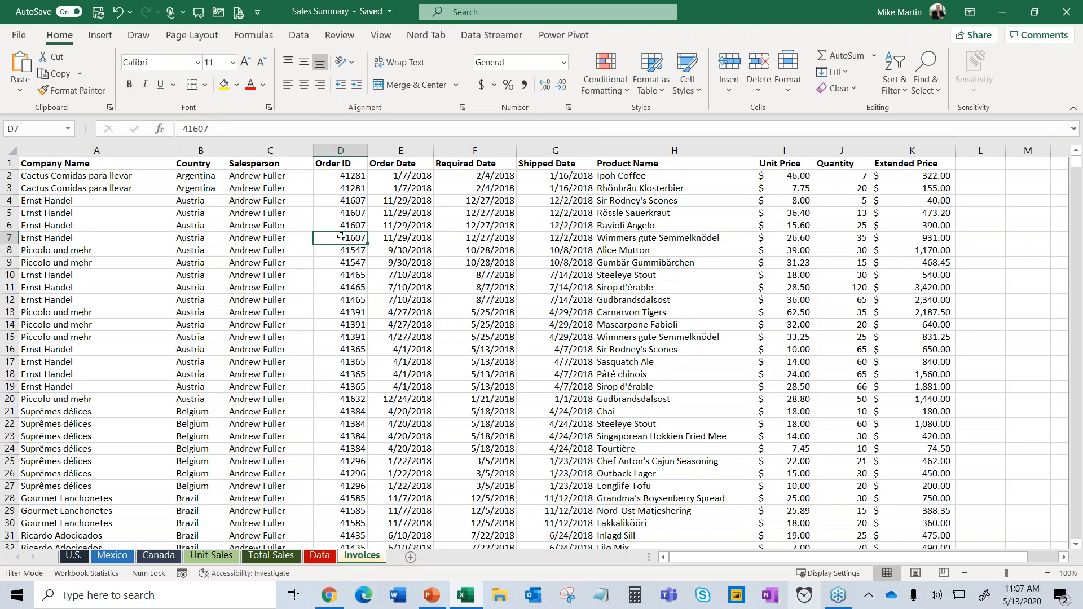
pyautogui.click(73, 556)
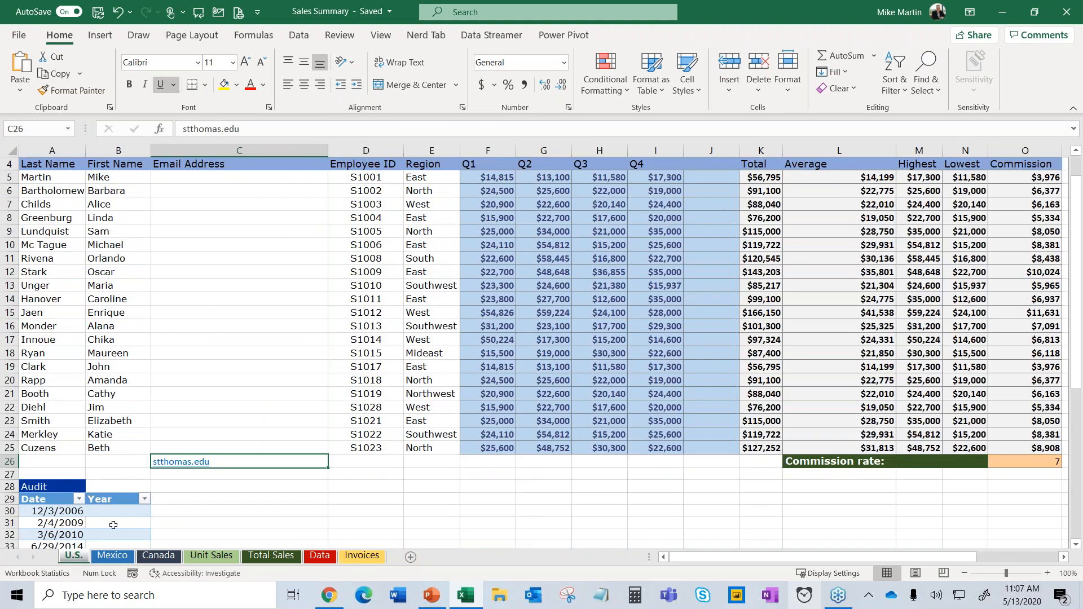
pyautogui.click(122, 558)
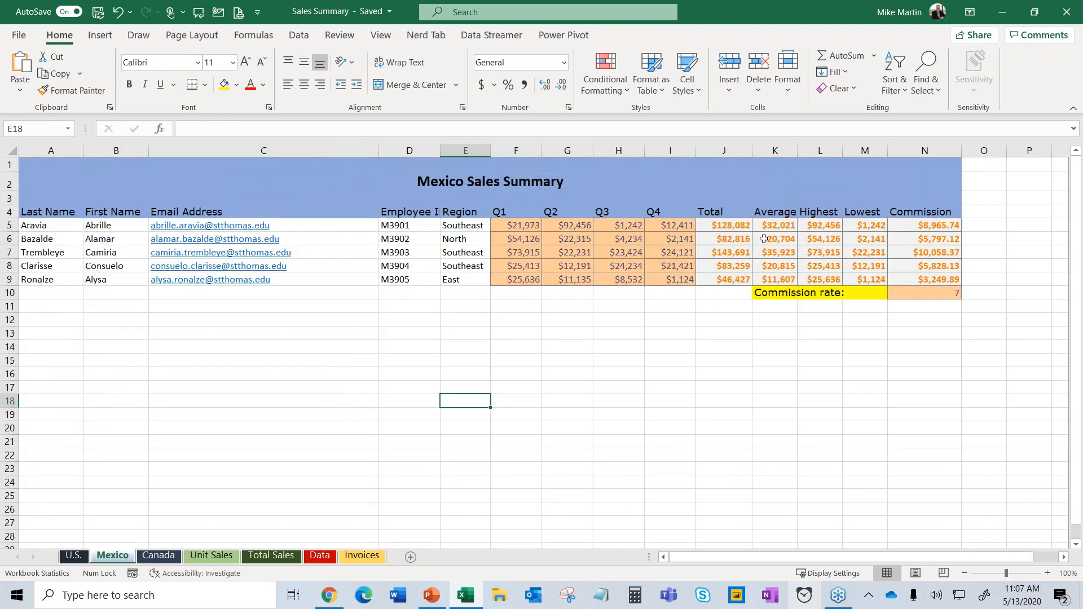
# Select cells K6, B6 and C12 in the Mexico sales summary table.
pyautogui.click(764, 239)
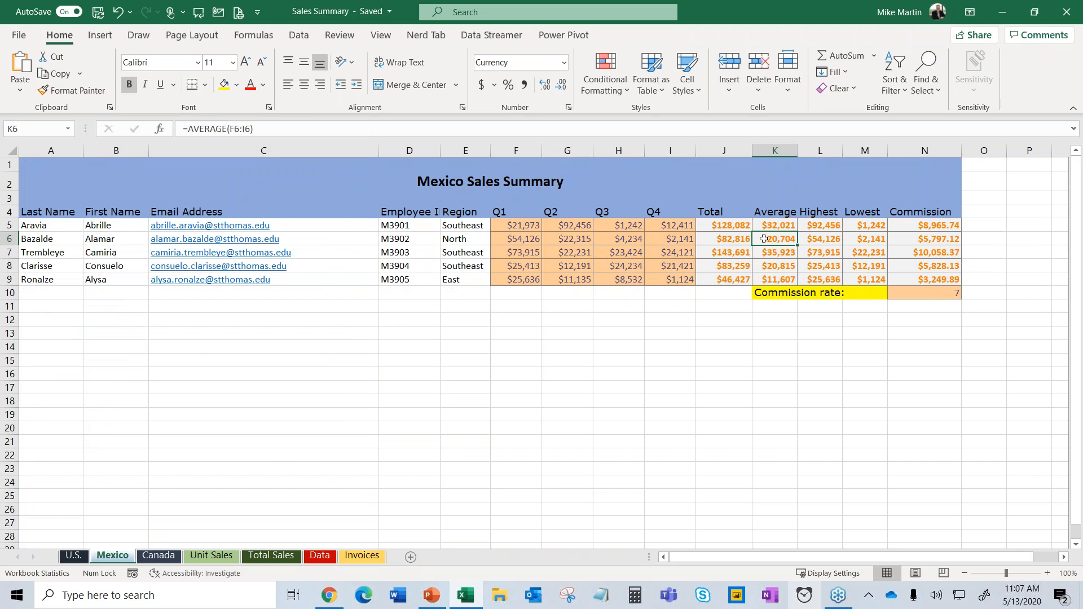
pyautogui.click(124, 241)
pyautogui.click(120, 267)
pyautogui.click(117, 240)
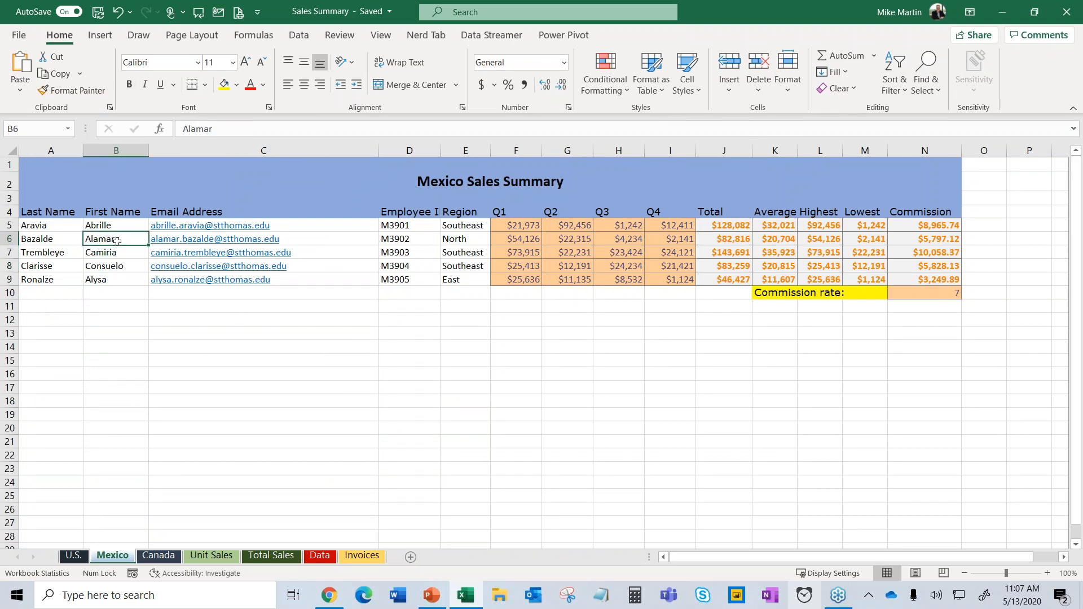
pyautogui.click(196, 321)
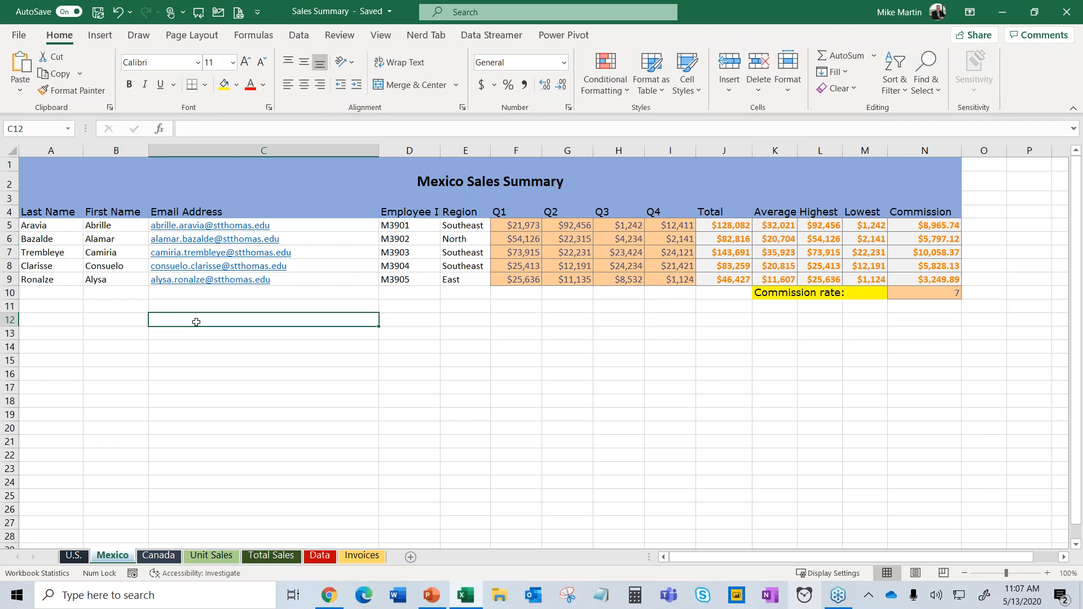
pyautogui.write('55113-2726')
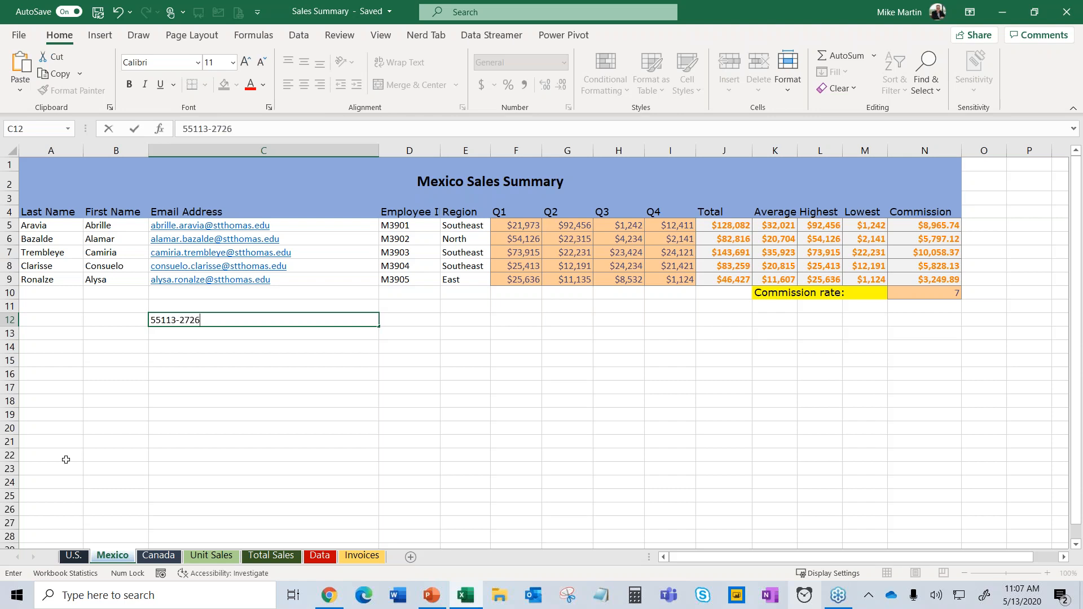
pyautogui.press('Return')
pyautogui.click(194, 428)
pyautogui.scroll(3, 248, 458)
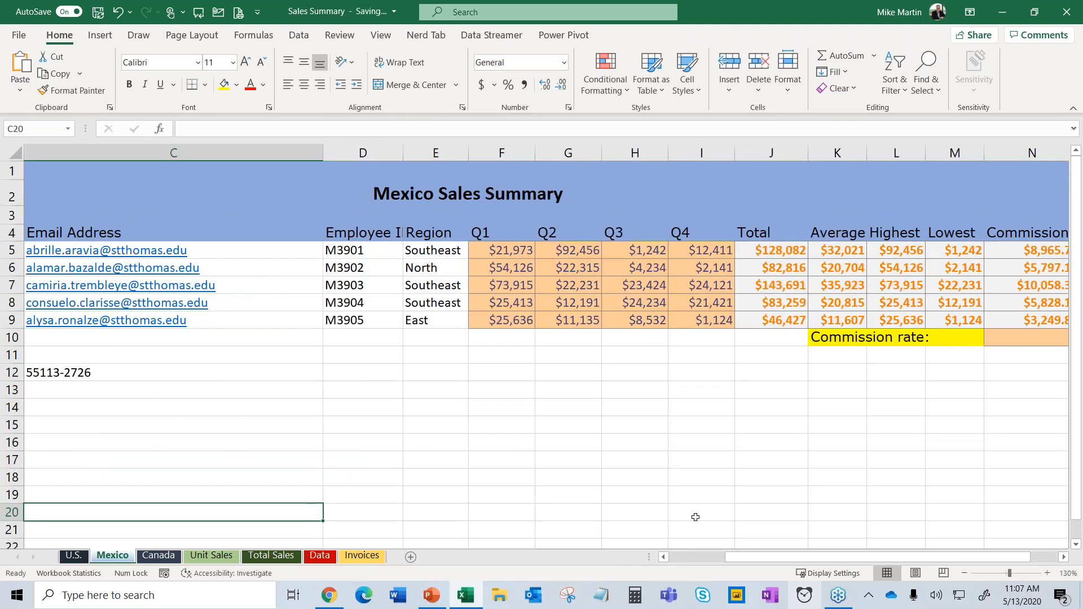
pyautogui.moveTo(751, 557); pyautogui.dragTo(694, 557)
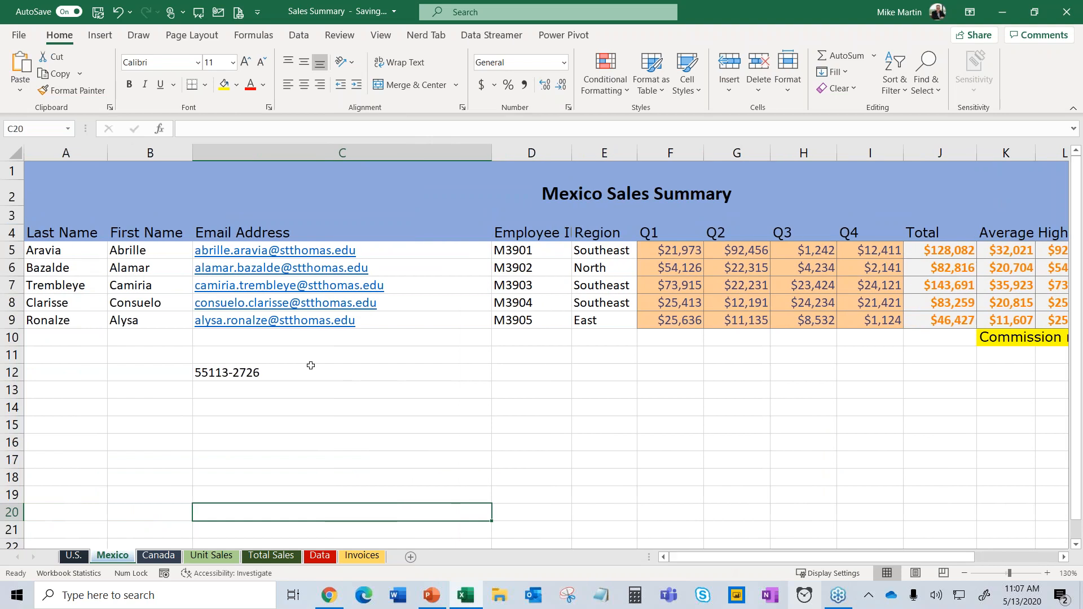
pyautogui.click(204, 372)
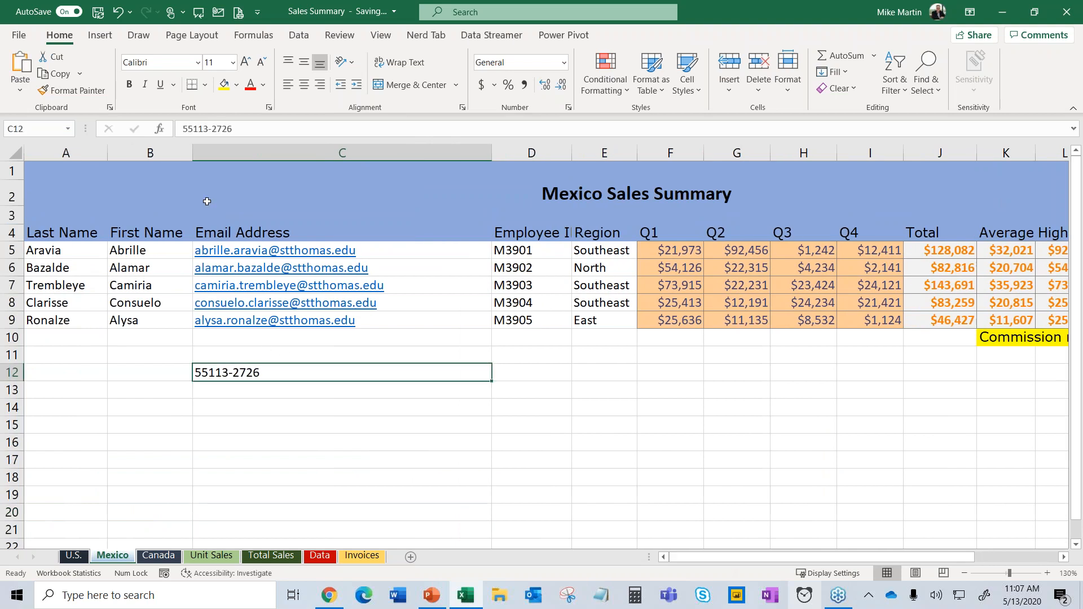
pyautogui.click(180, 126)
pyautogui.write('=')
pyautogui.press('Return')
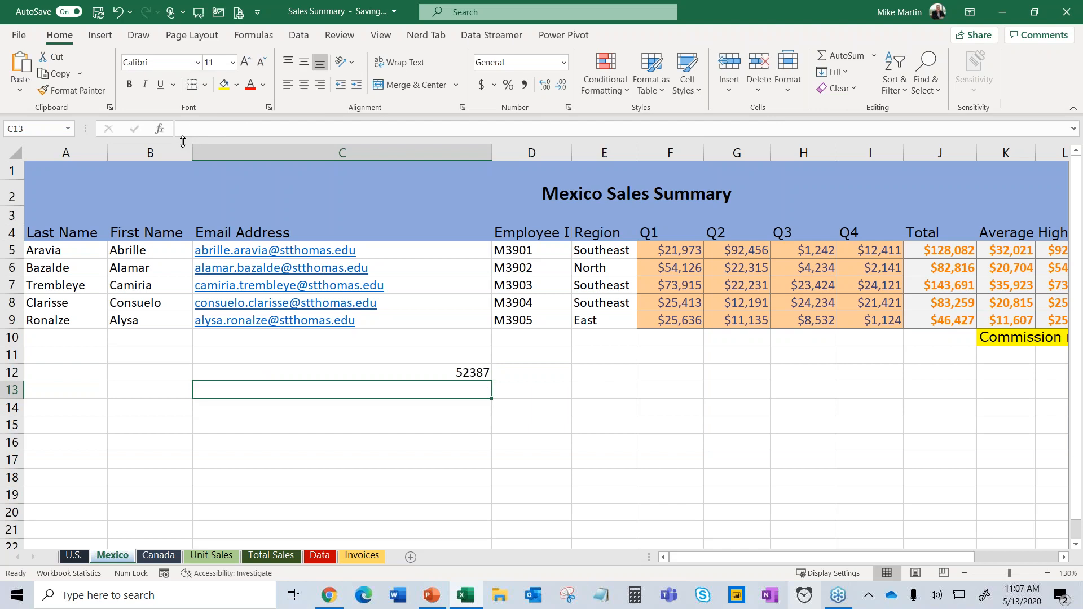
pyautogui.hotkey('ctrl', 'z')
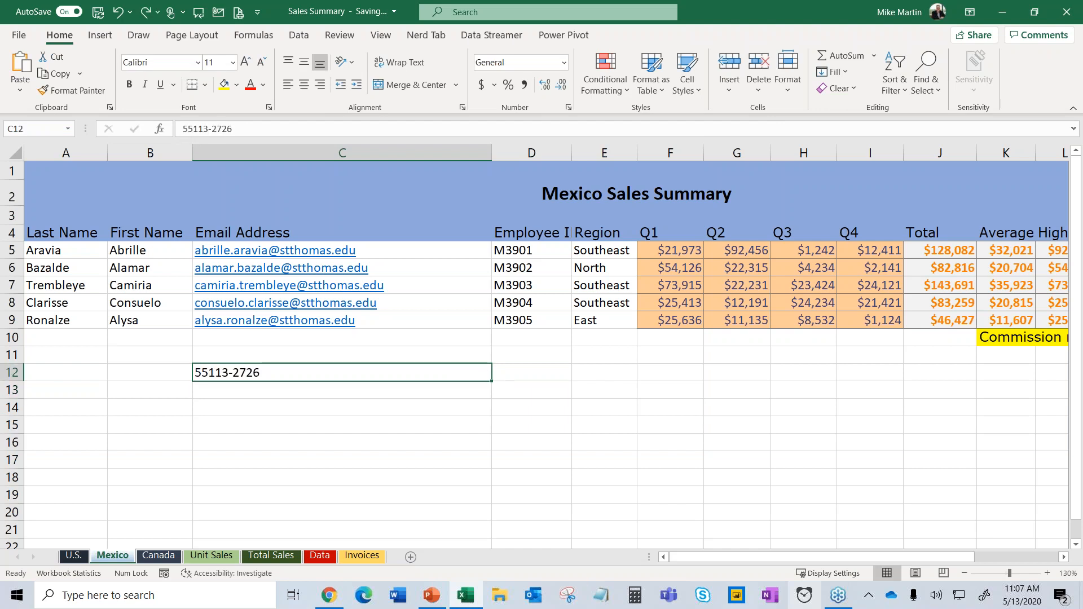
pyautogui.scroll(-1, 303, 475)
pyautogui.click(303, 475)
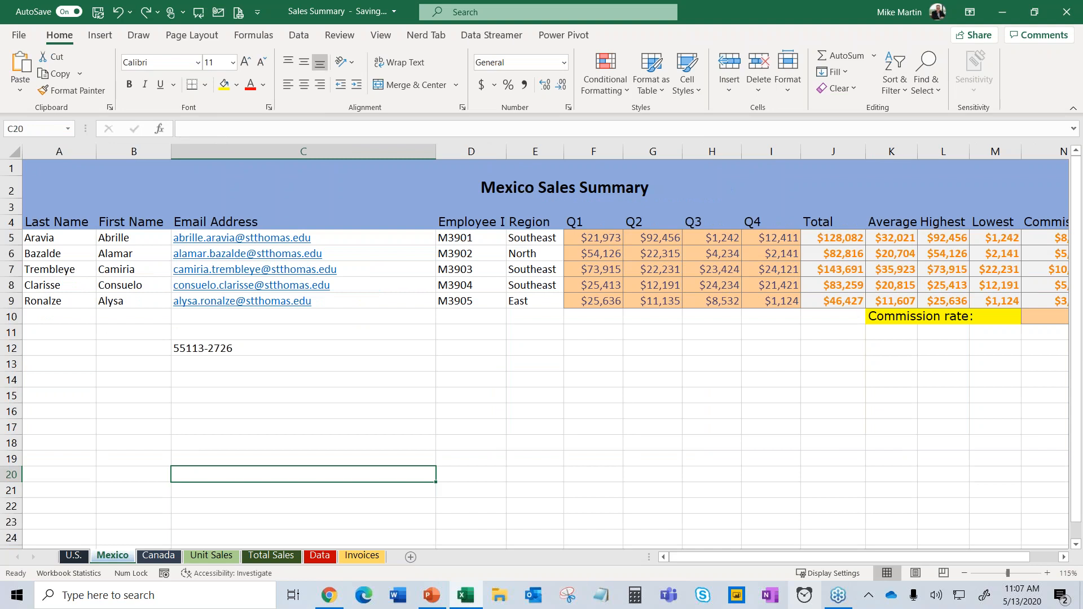
pyautogui.click(217, 348)
pyautogui.press('Delete')
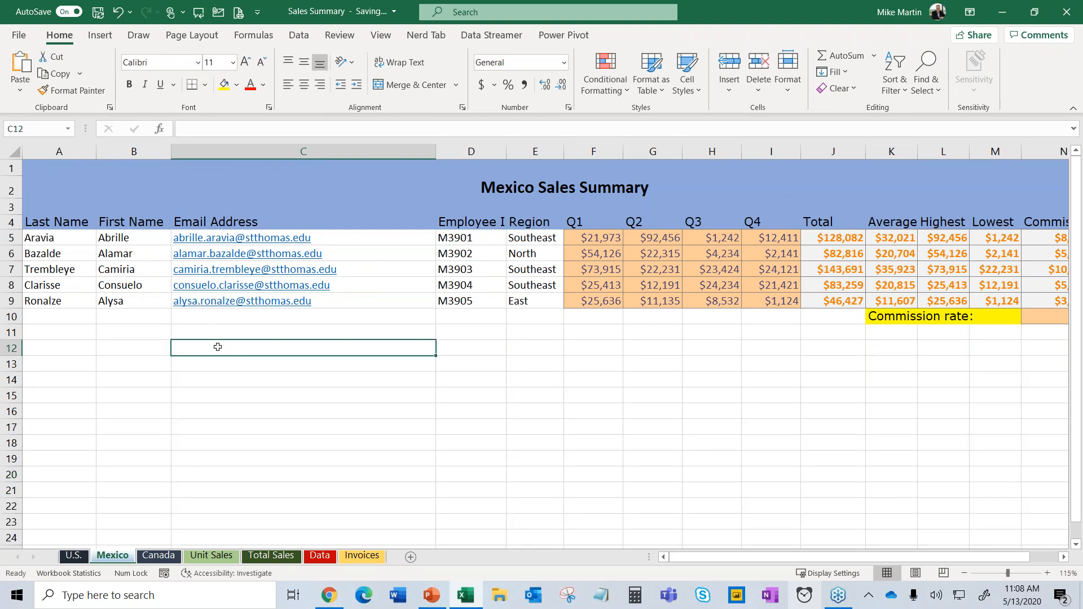
pyautogui.scroll(-1, 218, 347)
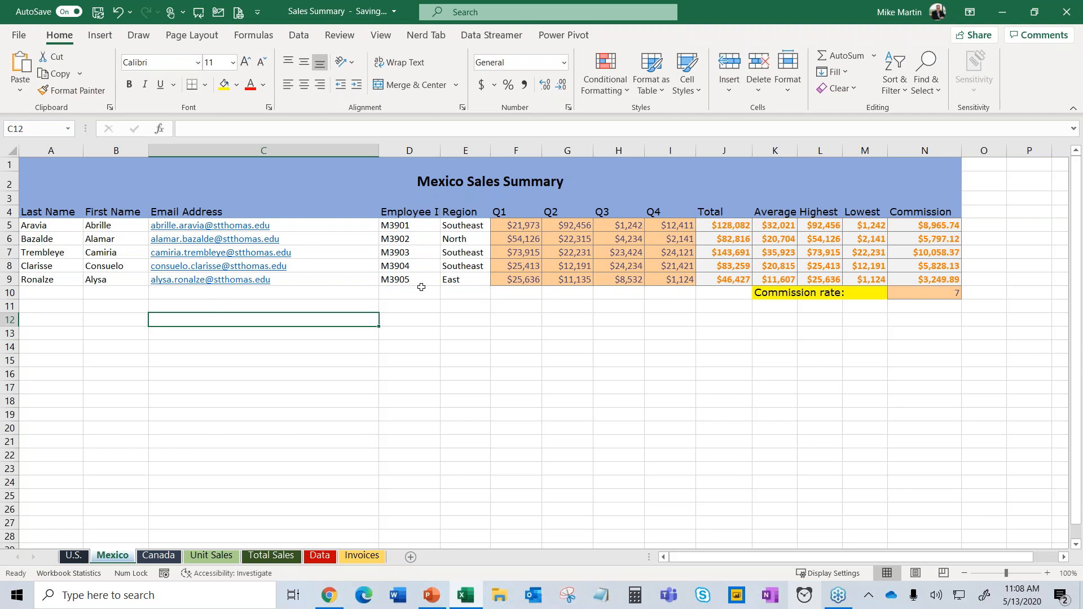
pyautogui.click(424, 265)
pyautogui.click(545, 265)
pyautogui.click(473, 440)
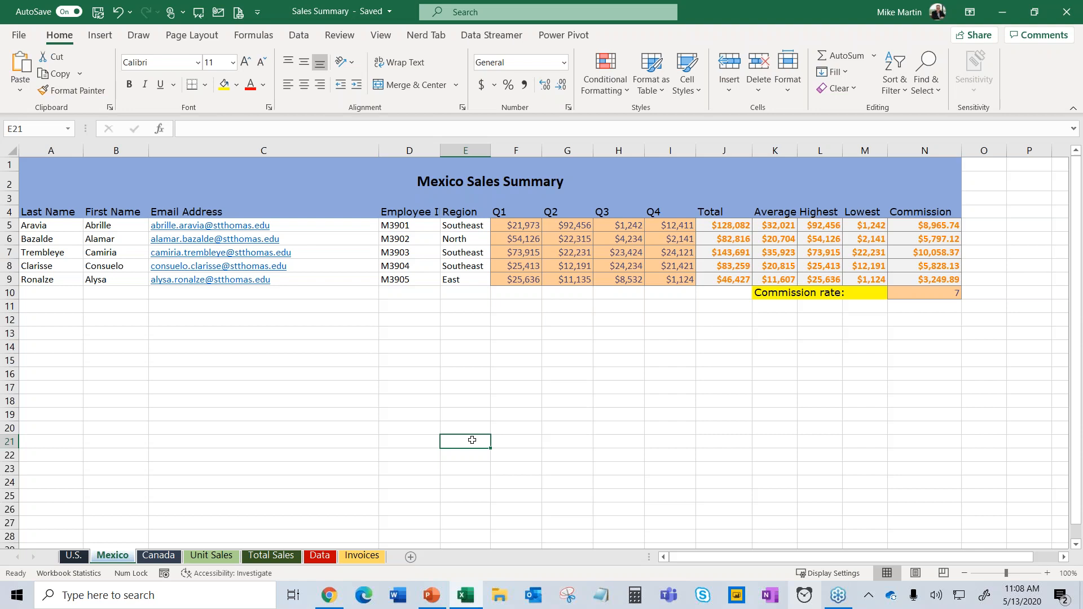
# Show formulas on the Mexico sheet and inspect the Total formula in J7 and Commission formula in N7.
pyautogui.hotkey('ctrl', '`')
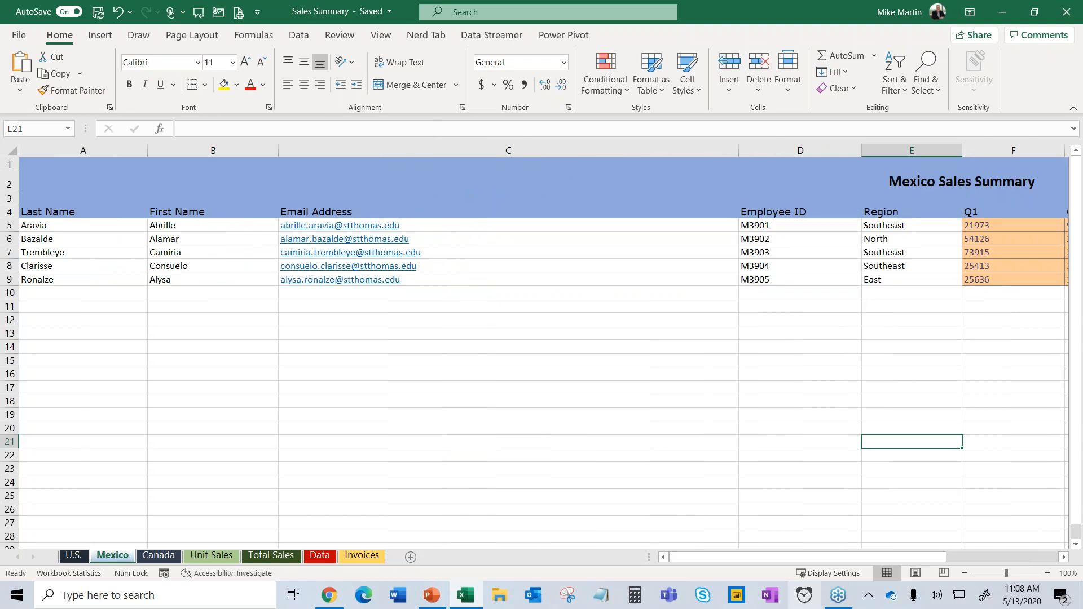
pyautogui.moveTo(735, 556); pyautogui.dragTo(865, 555)
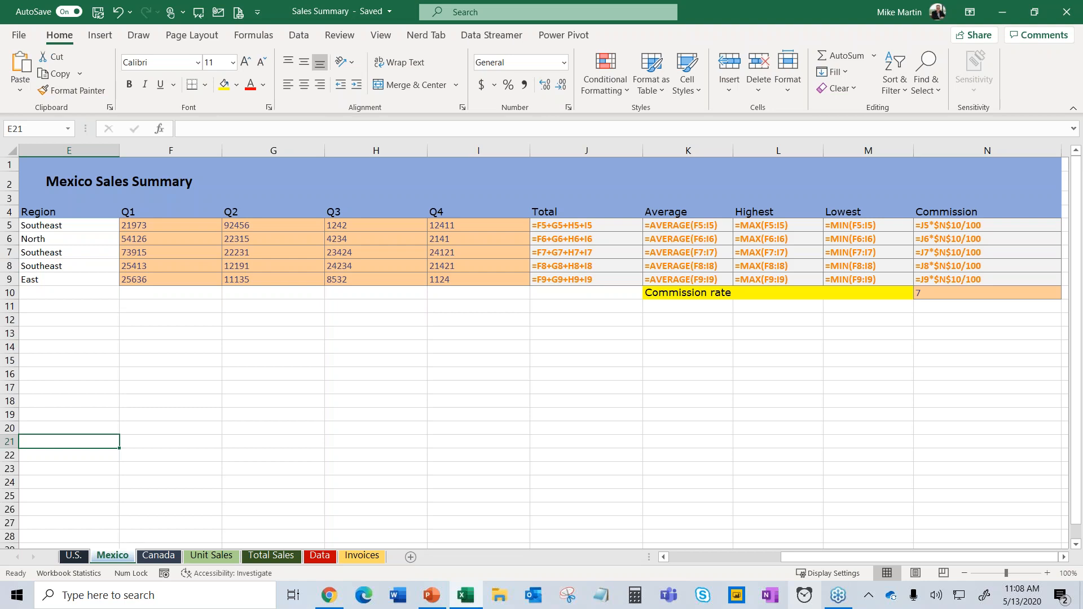
pyautogui.click(339, 279)
pyautogui.click(339, 248)
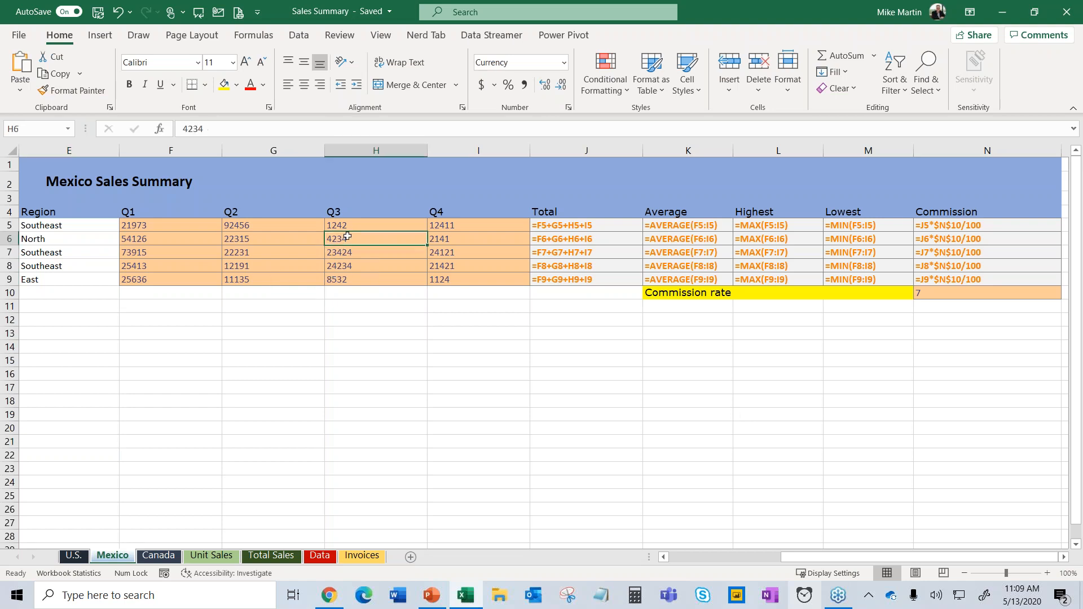
pyautogui.click(565, 249)
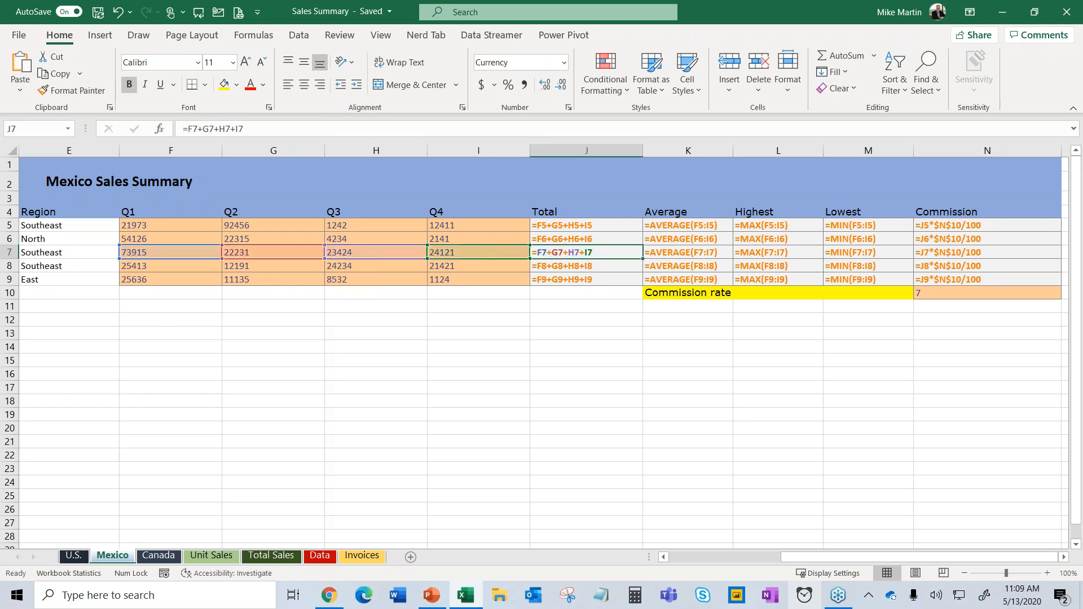
pyautogui.click(928, 254)
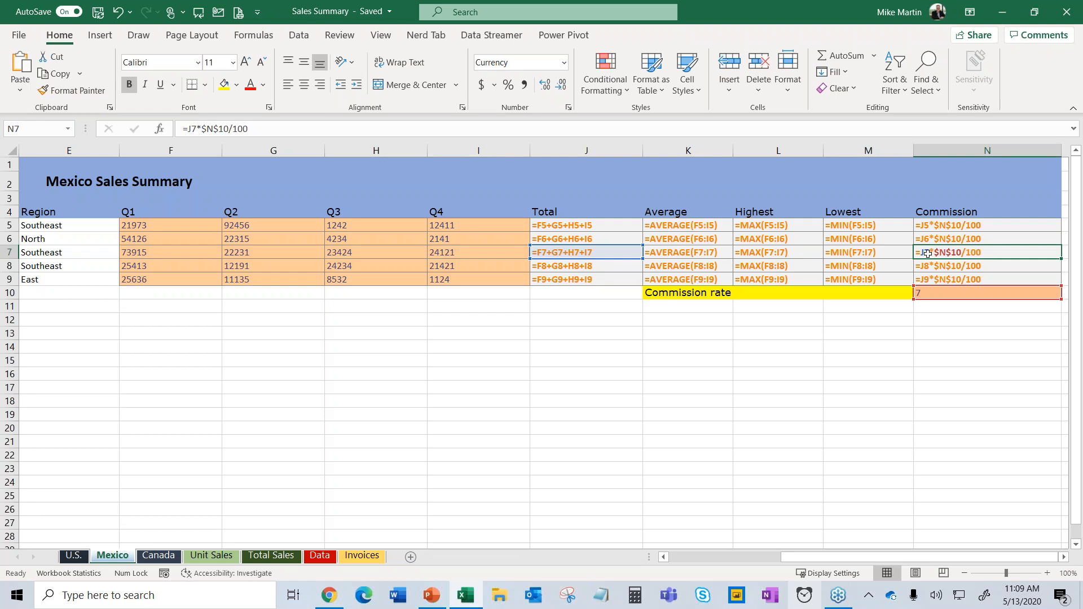
# Inspect the Average formulas in K8 and K7 and the Highest formula in L7, then go to Canada.
pyautogui.click(671, 454)
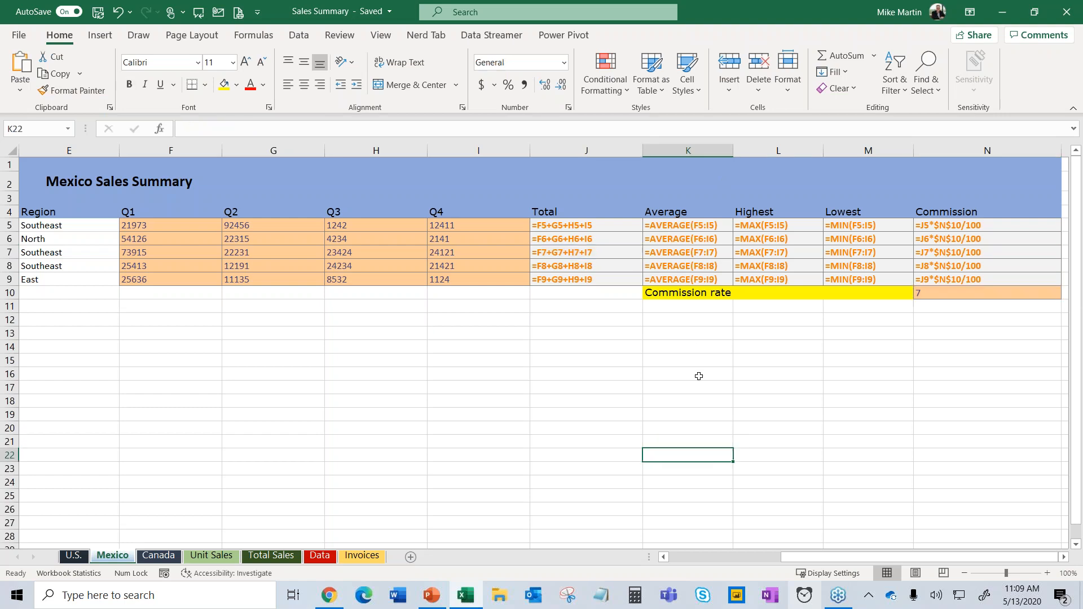
pyautogui.click(687, 267)
pyautogui.click(762, 253)
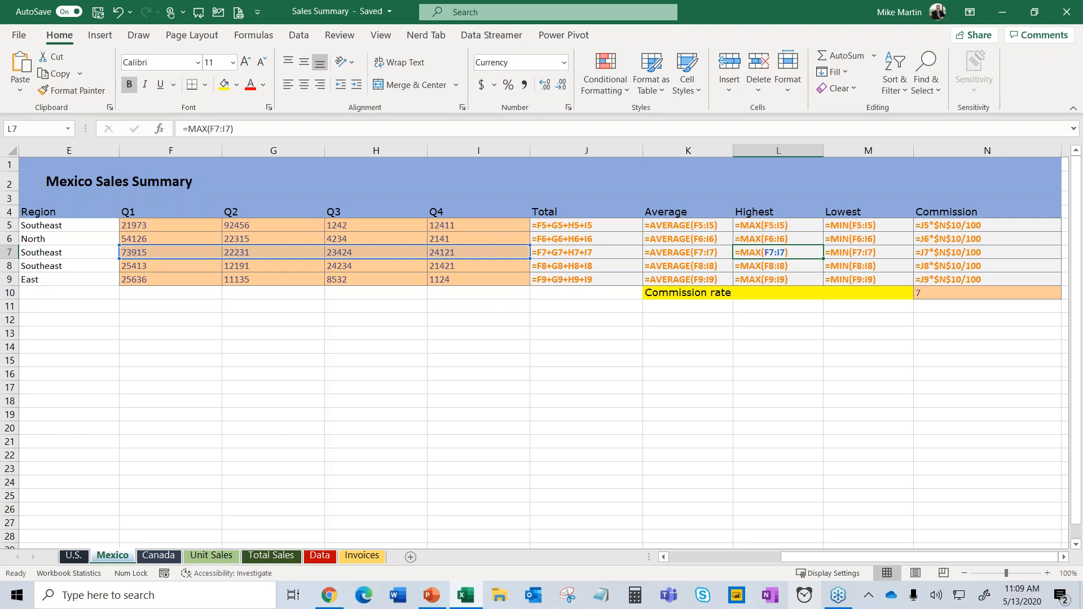
pyautogui.click(696, 270)
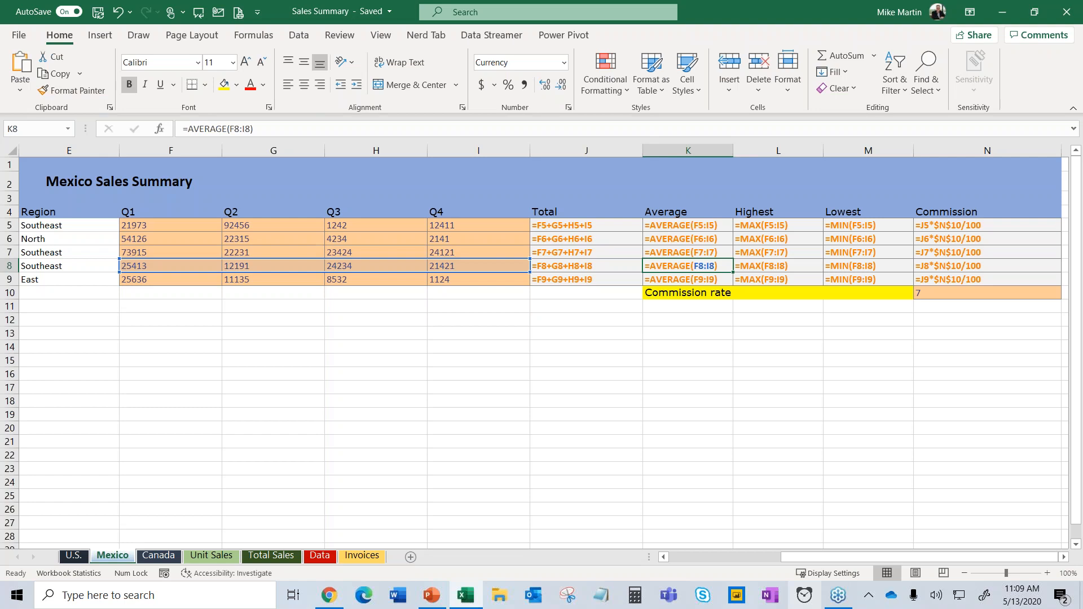
pyautogui.click(980, 254)
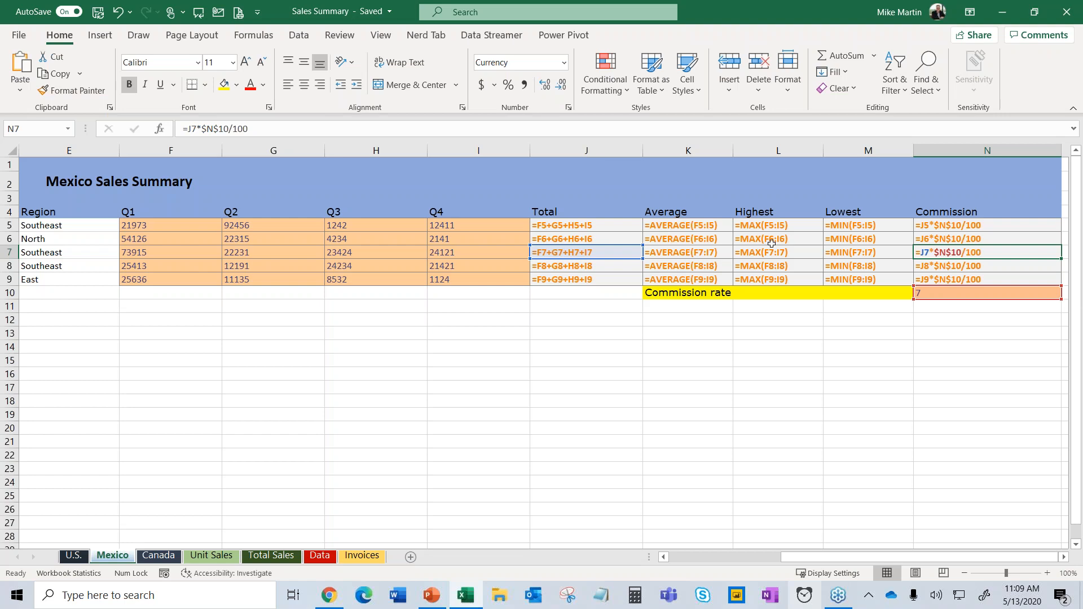
pyautogui.click(709, 250)
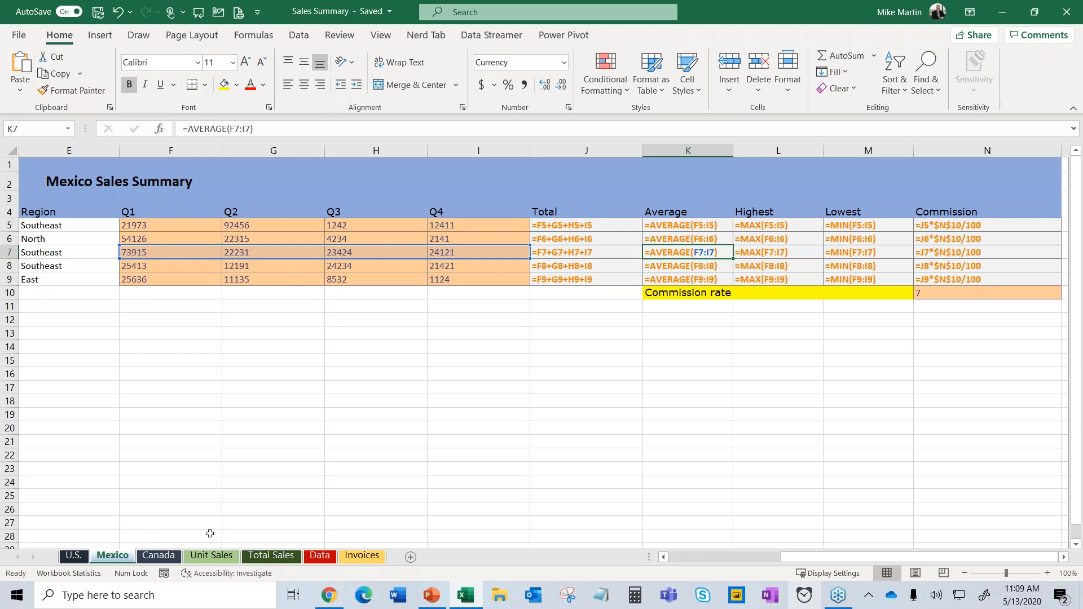
pyautogui.click(163, 558)
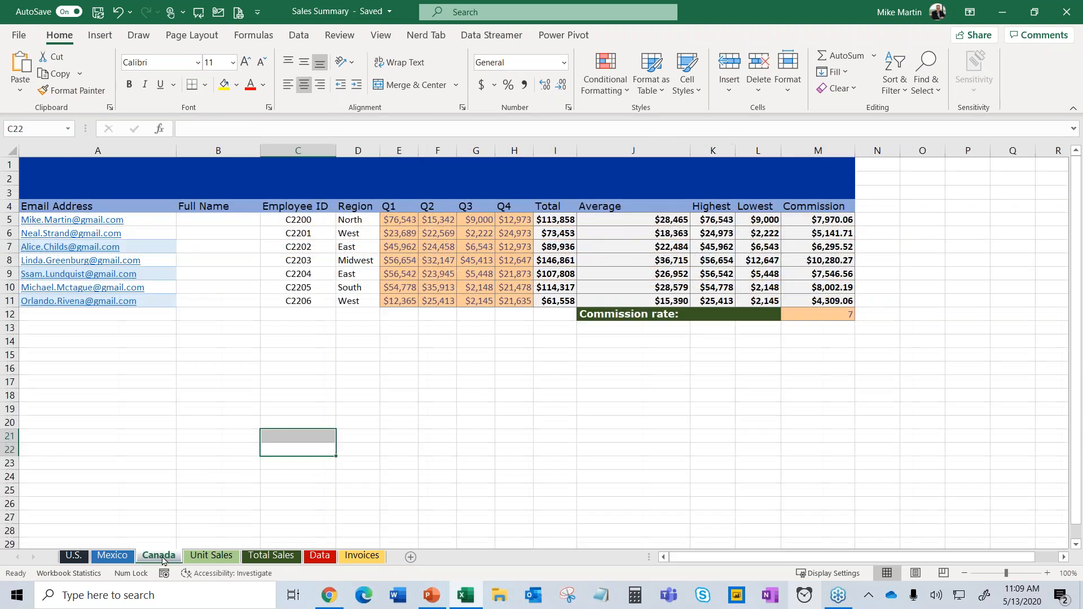
# On the Canada sheet, show formulas to check the J7 Average, then return to calculated values.
pyautogui.click(492, 390)
pyautogui.hotkey('ctrl', '`')
pyautogui.moveTo(730, 557); pyautogui.dragTo(772, 558)
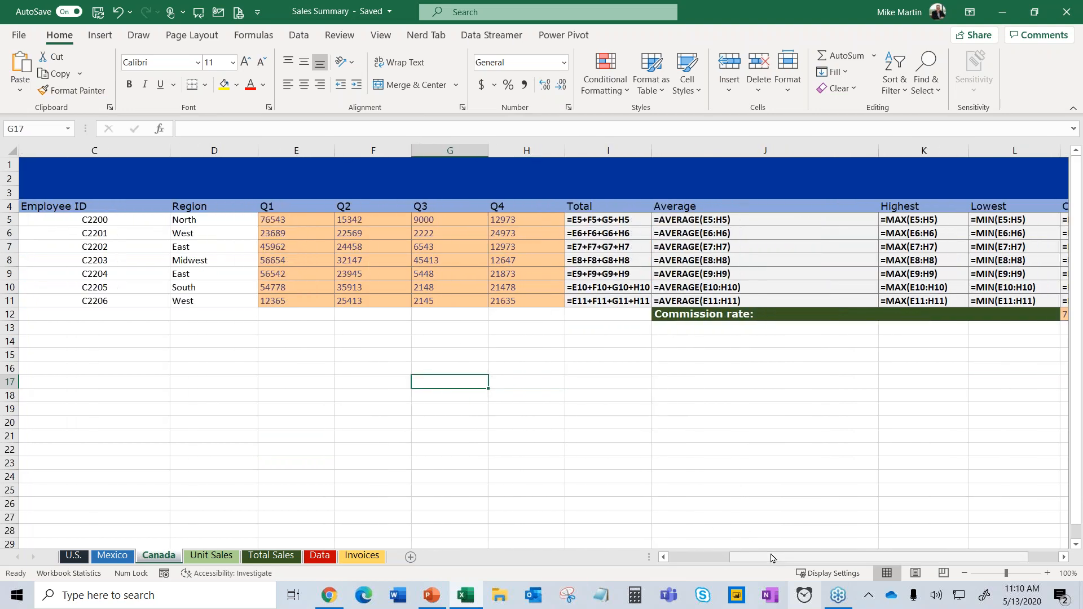
pyautogui.click(725, 246)
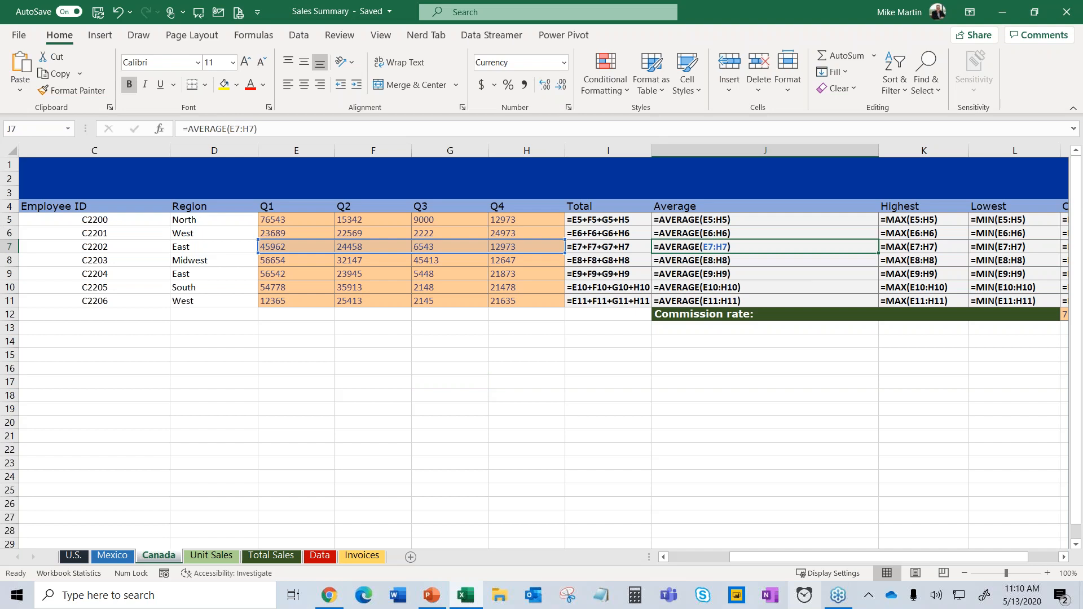
pyautogui.hotkey('ctrl', '`')
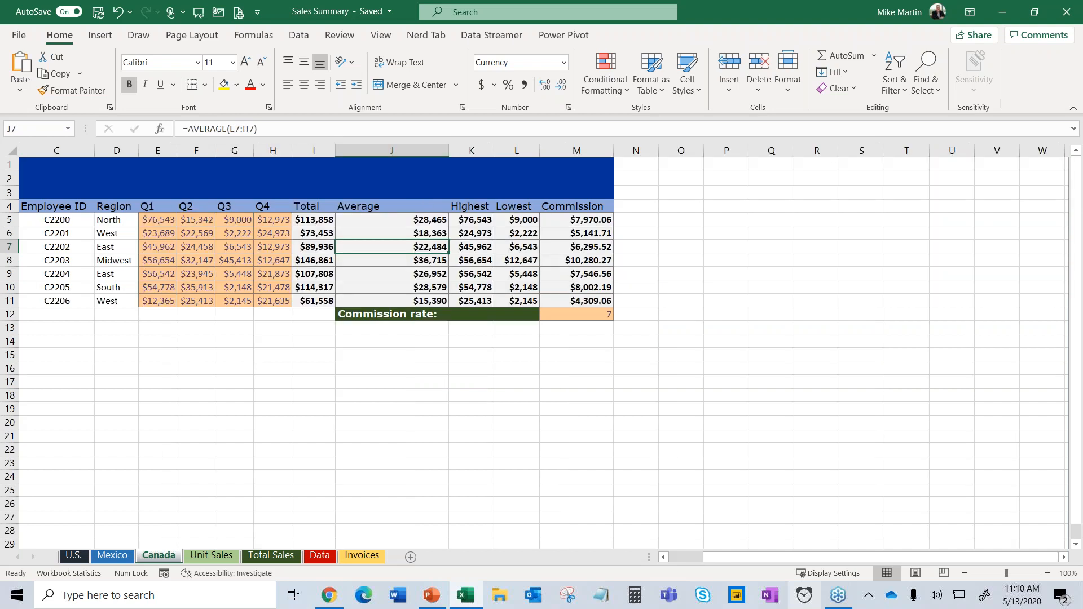
# Turn off formula view on the Mexico sheet, then move via U.S. to the Invoices sheet.
pyautogui.click(75, 557)
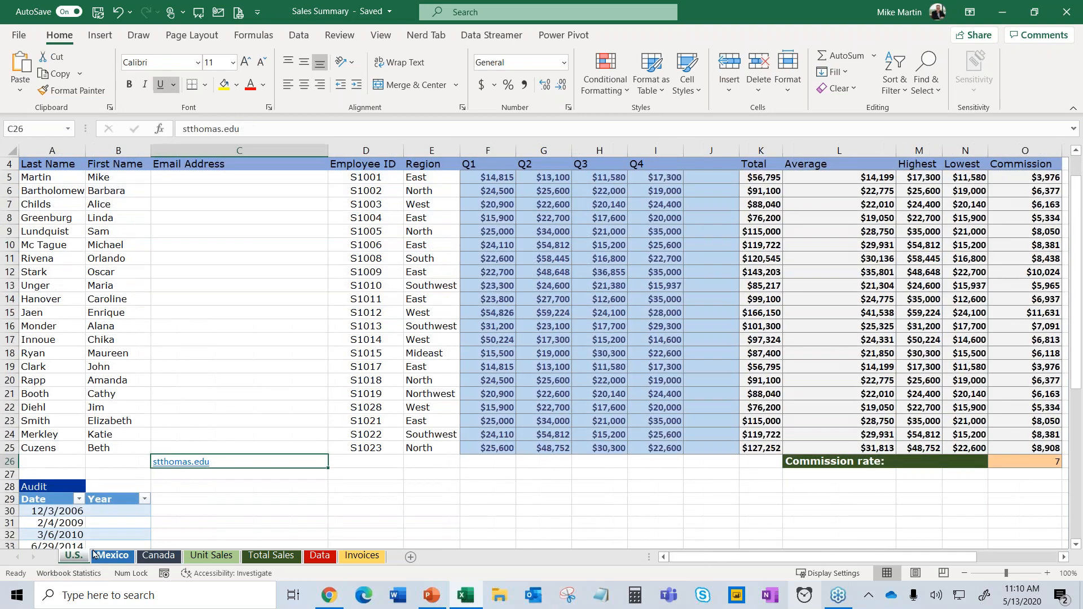
pyautogui.click(112, 556)
pyautogui.hotkey('ctrl', '`')
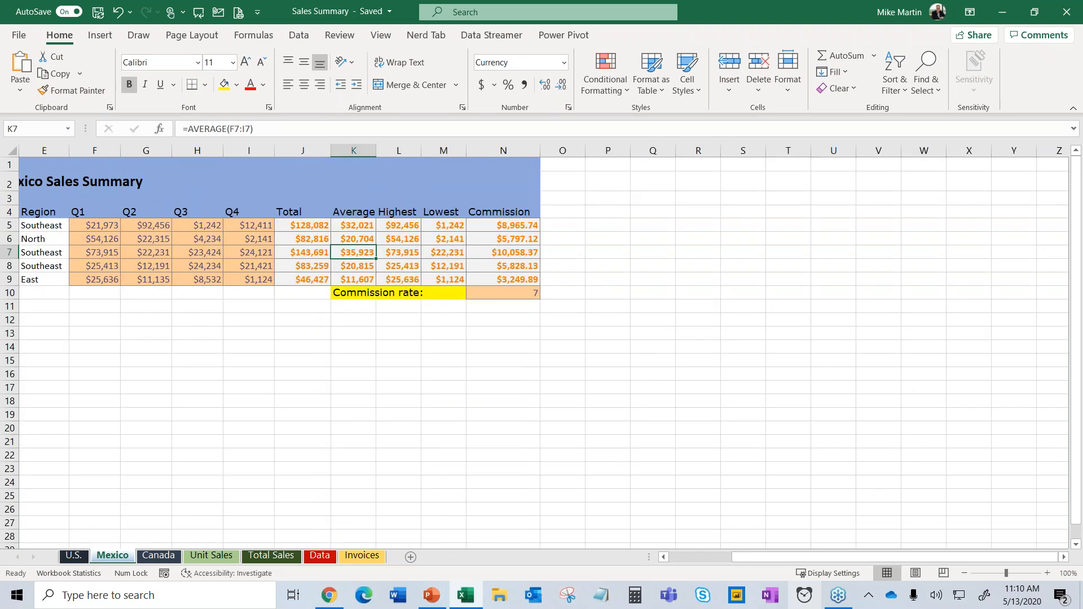
pyautogui.click(75, 557)
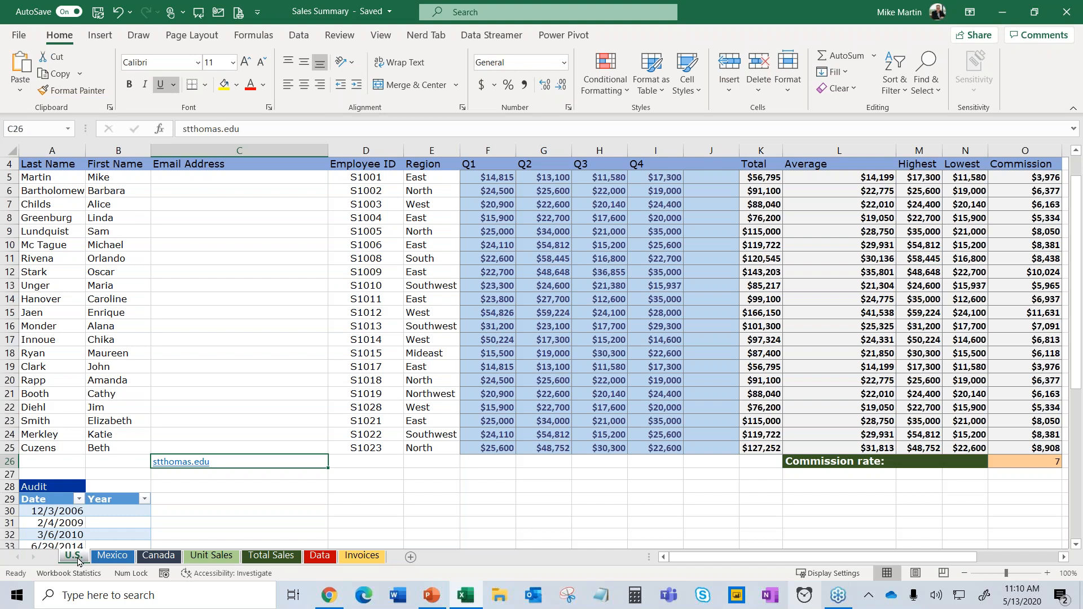
pyautogui.click(362, 557)
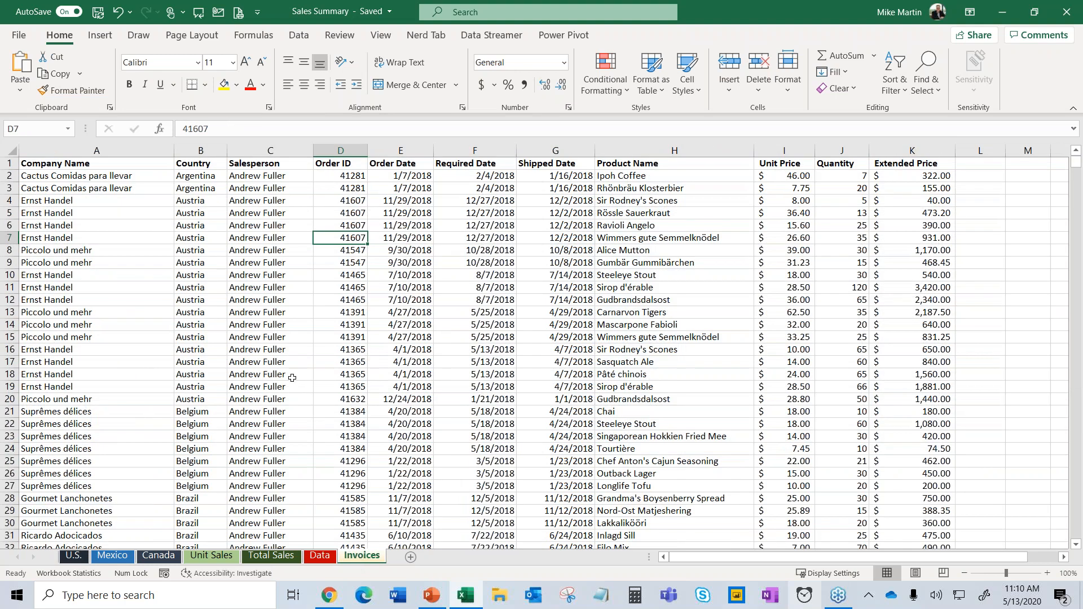
pyautogui.click(285, 349)
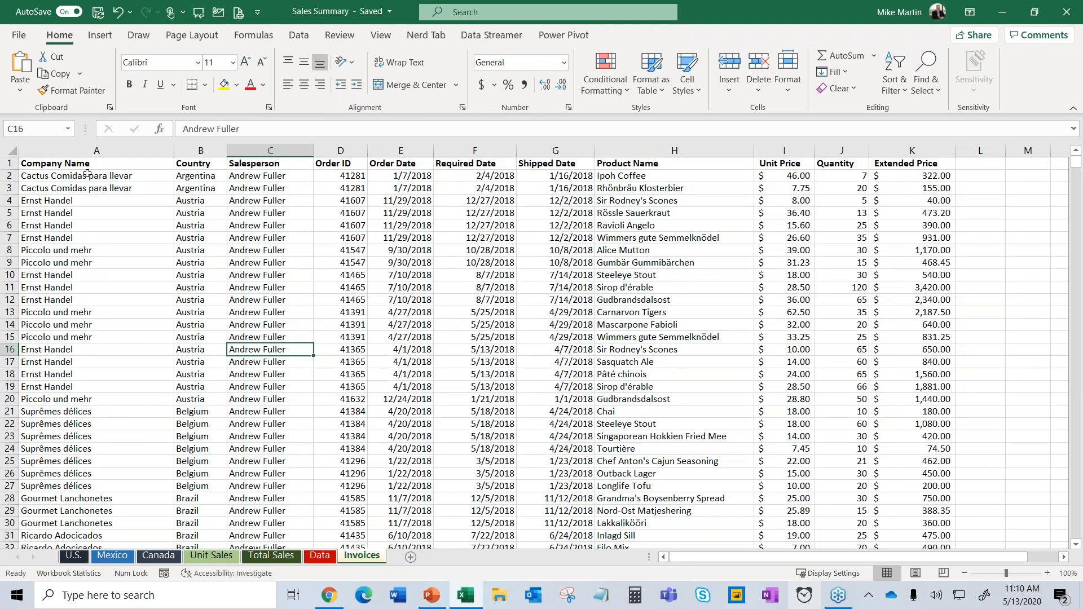
pyautogui.click(85, 177)
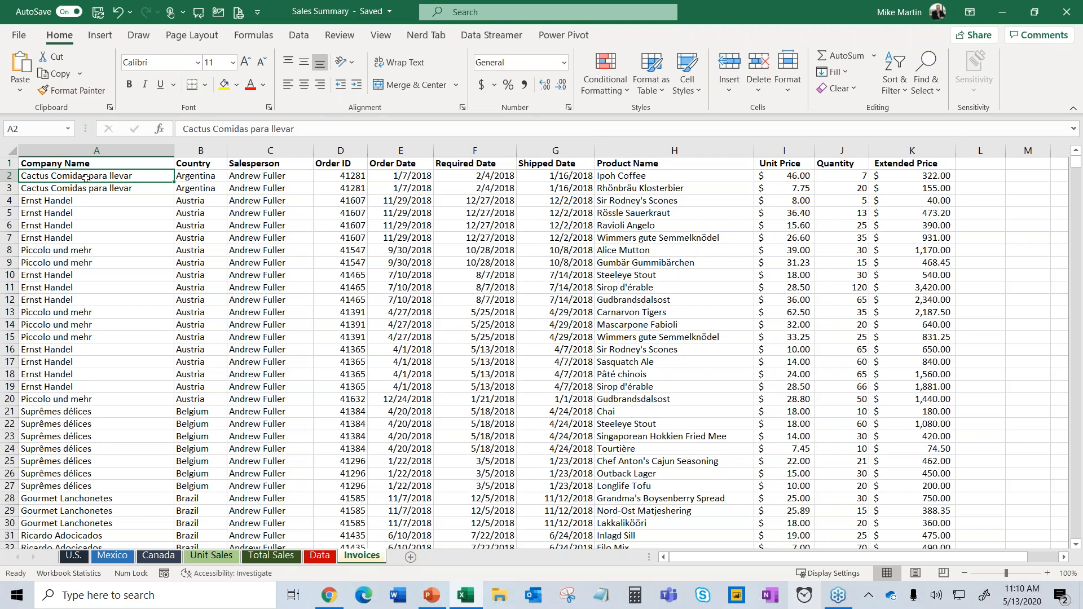
pyautogui.hotkey('ctrl', 'shift', 'Down')
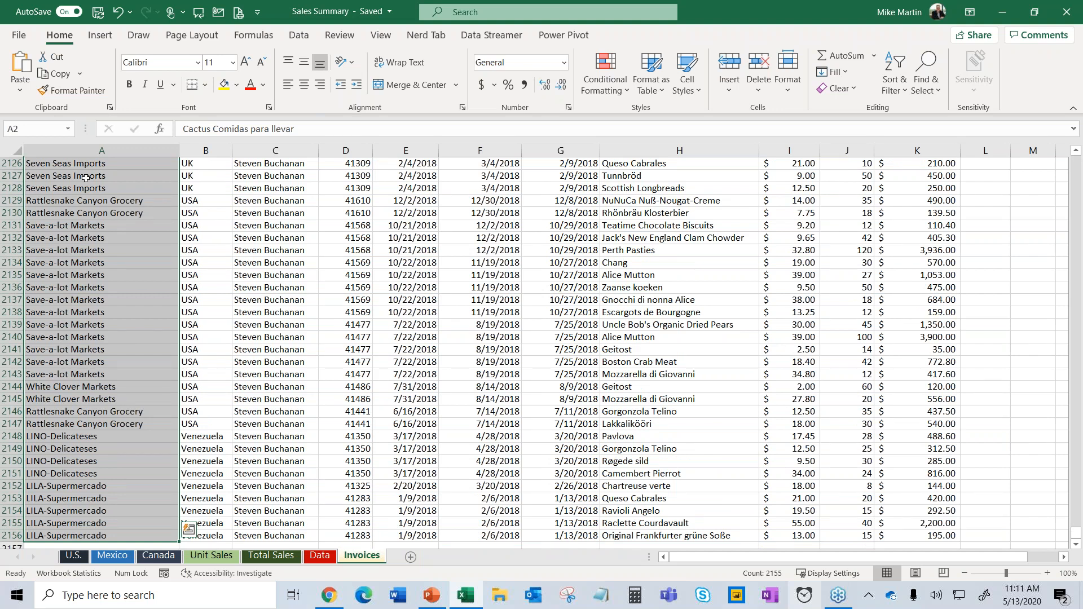
pyautogui.hotkey('ctrl', 'Home')
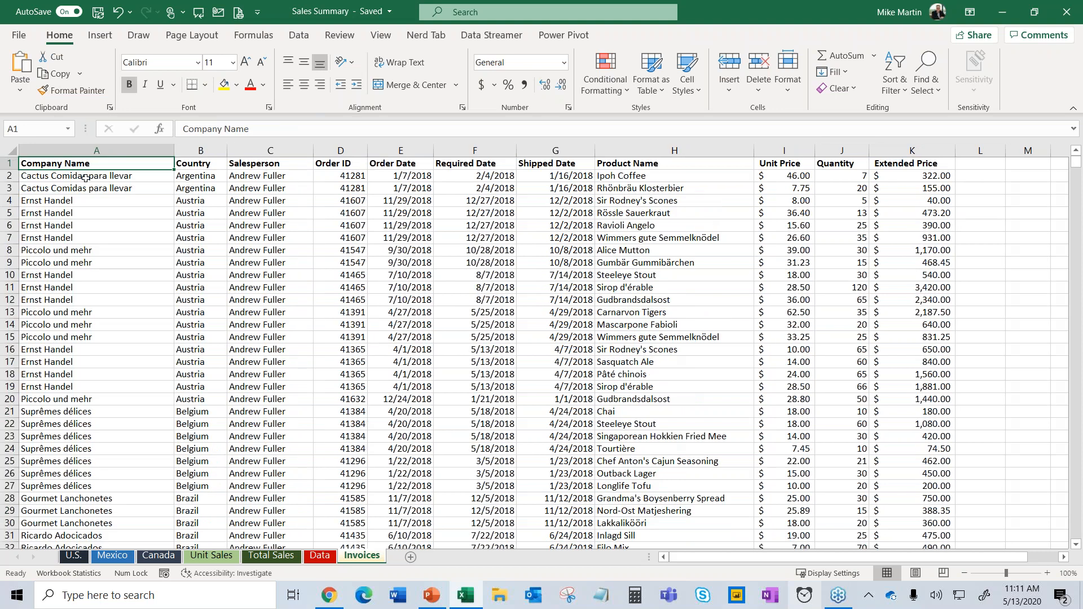
pyautogui.click(85, 177)
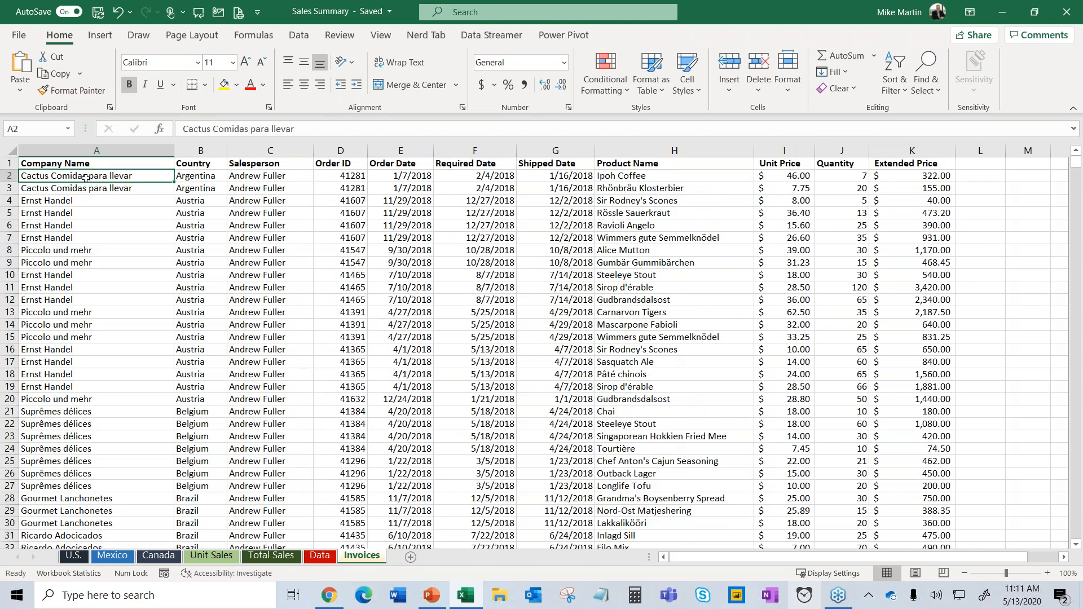
pyautogui.moveTo(85, 177); pyautogui.dragTo(95, 572)
pyautogui.hotkey('ctrl', 'Home')
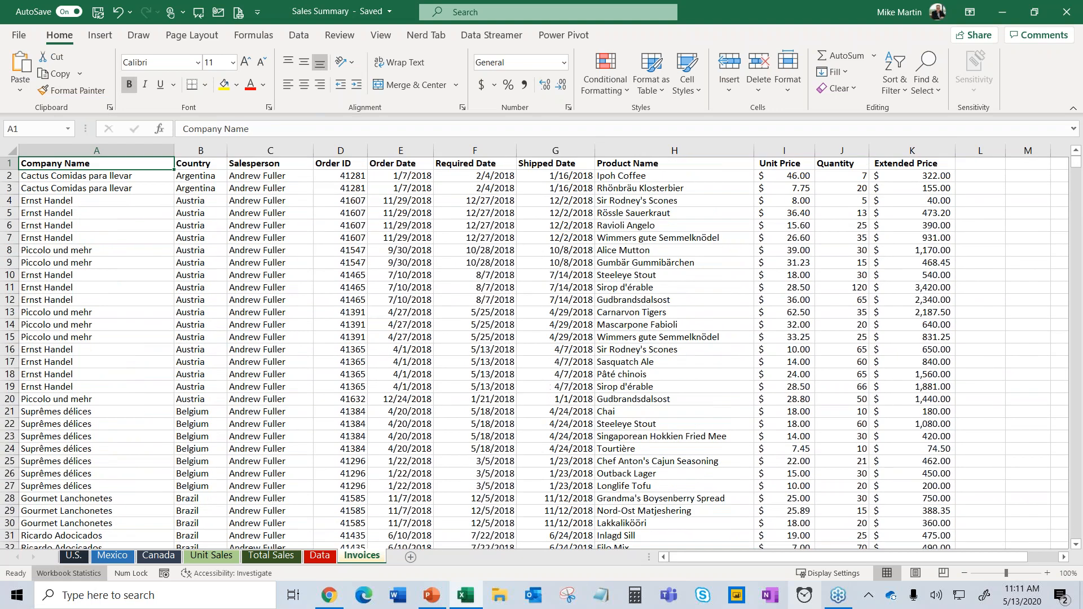
pyautogui.press('Down')
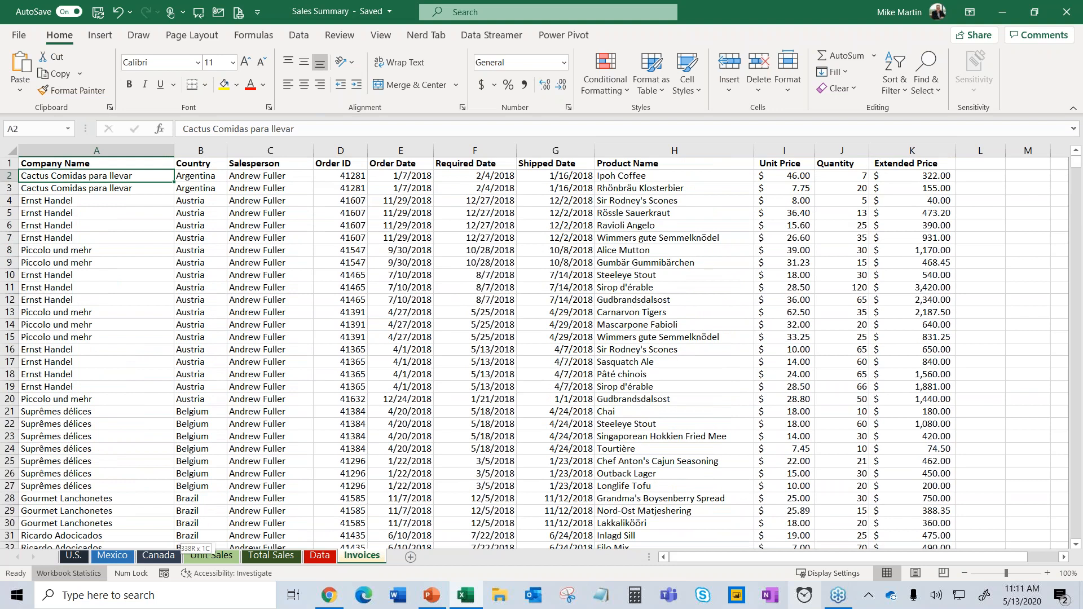
pyautogui.hotkey('ctrl', 'shift', 'Down')
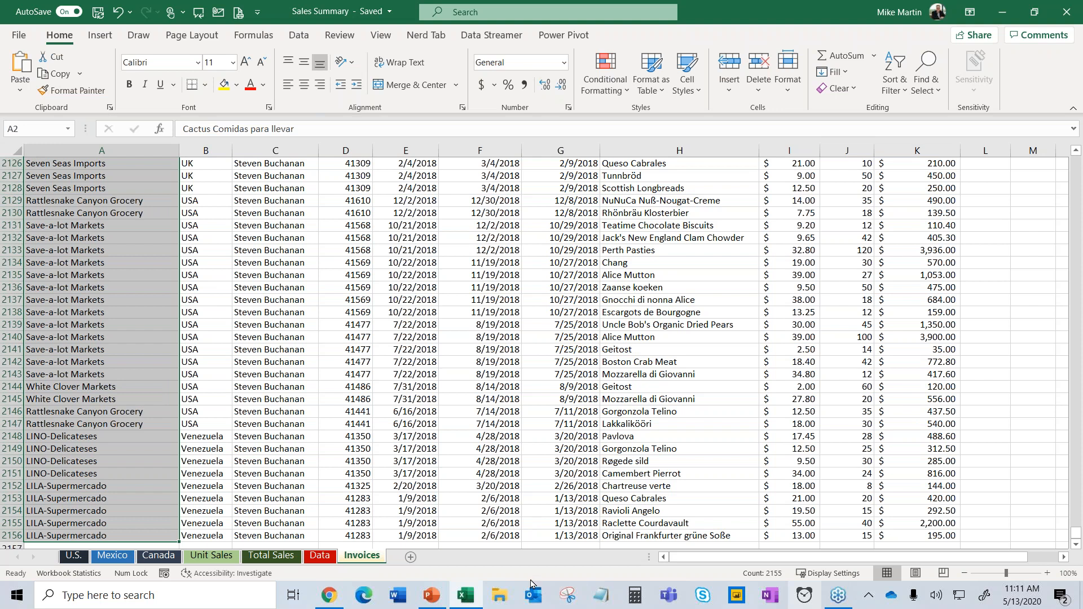
pyautogui.moveTo(801, 251); pyautogui.dragTo(806, 476)
pyautogui.moveTo(433, 590)
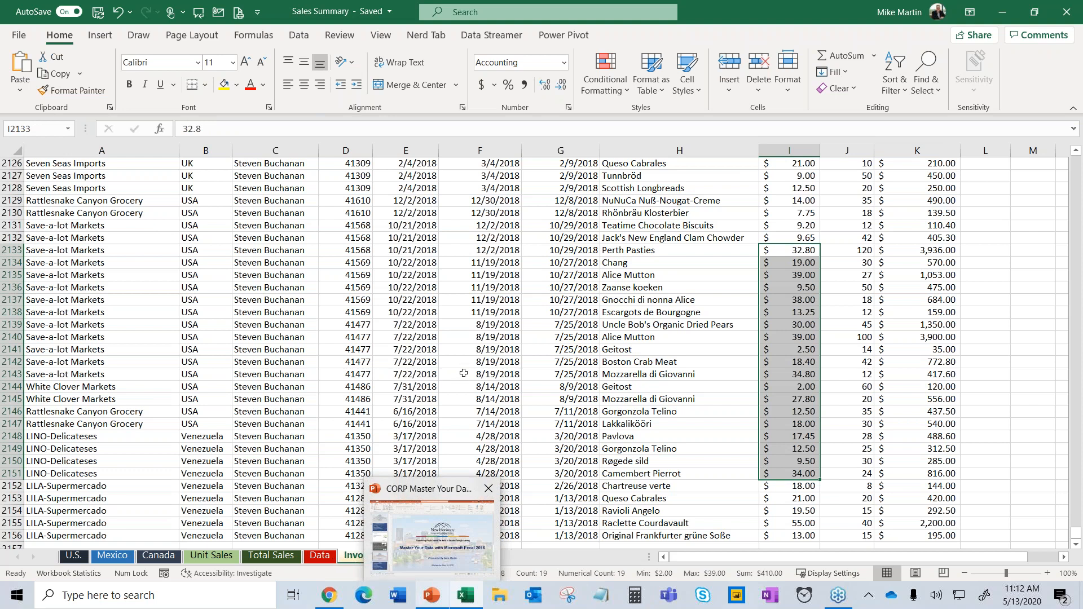
pyautogui.doubleClick(814, 249)
pyautogui.moveTo(814, 249); pyautogui.dragTo(800, 424)
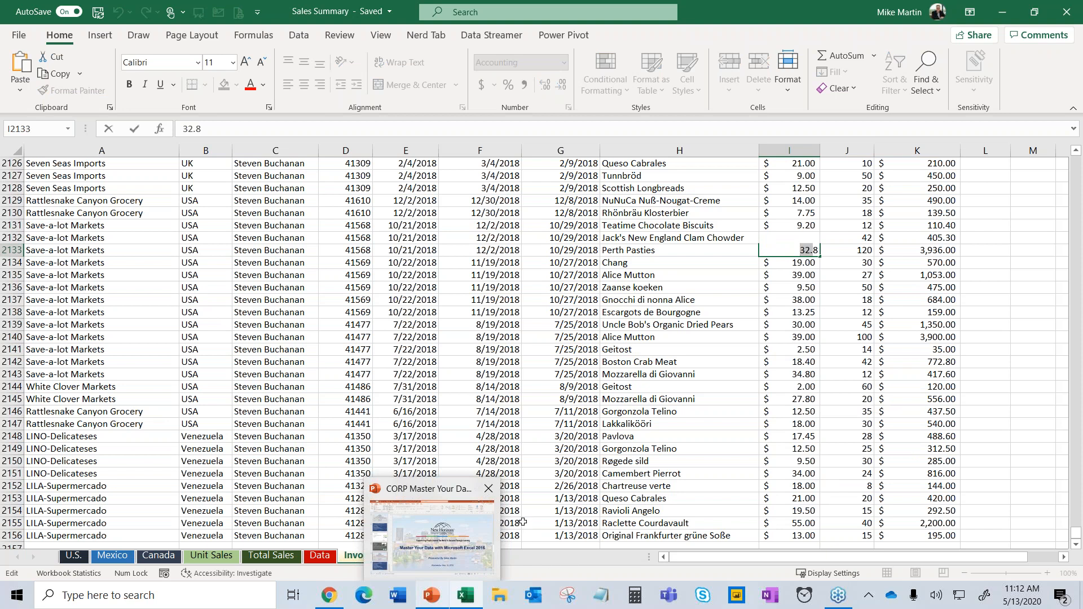
pyautogui.moveTo(649, 451); pyautogui.dragTo(649, 436)
pyautogui.moveTo(813, 12); pyautogui.dragTo(889, 7)
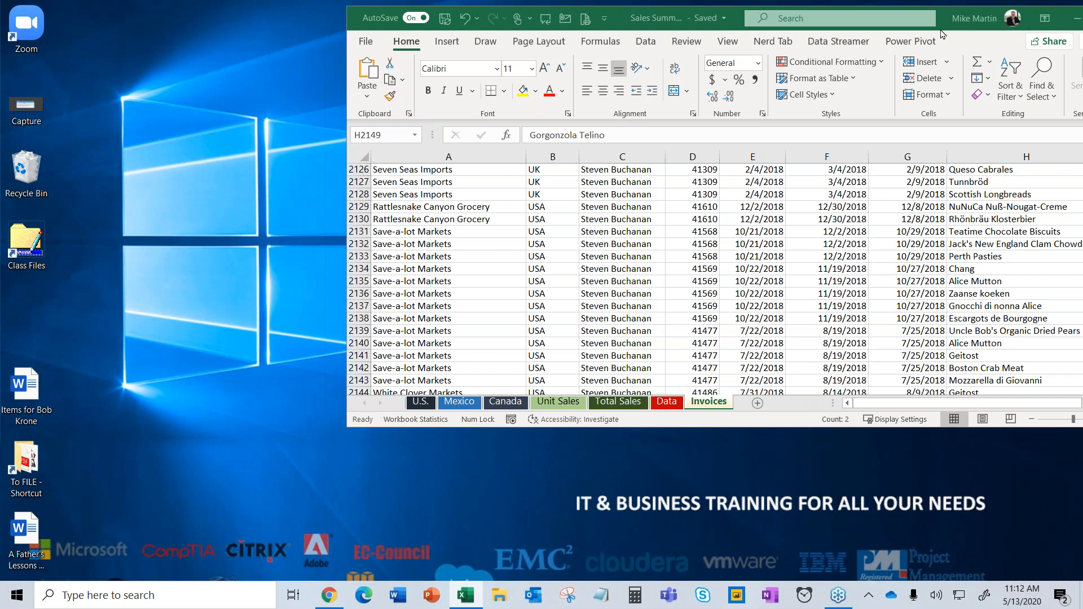
pyautogui.moveTo(941, 25); pyautogui.dragTo(759, 2)
pyautogui.moveTo(790, 300); pyautogui.dragTo(823, 521)
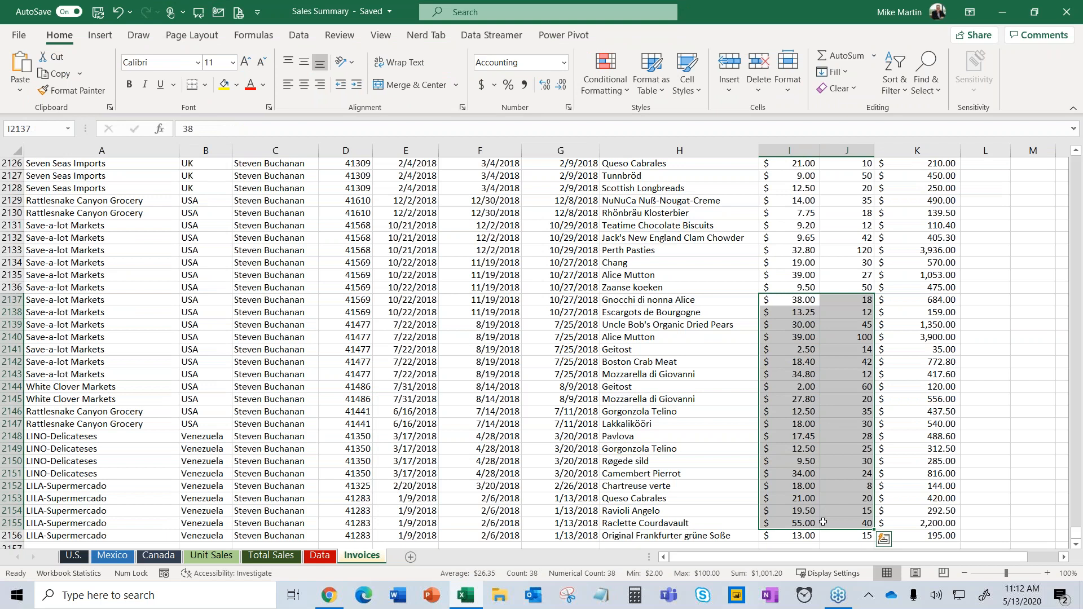
pyautogui.moveTo(789, 312); pyautogui.dragTo(790, 489)
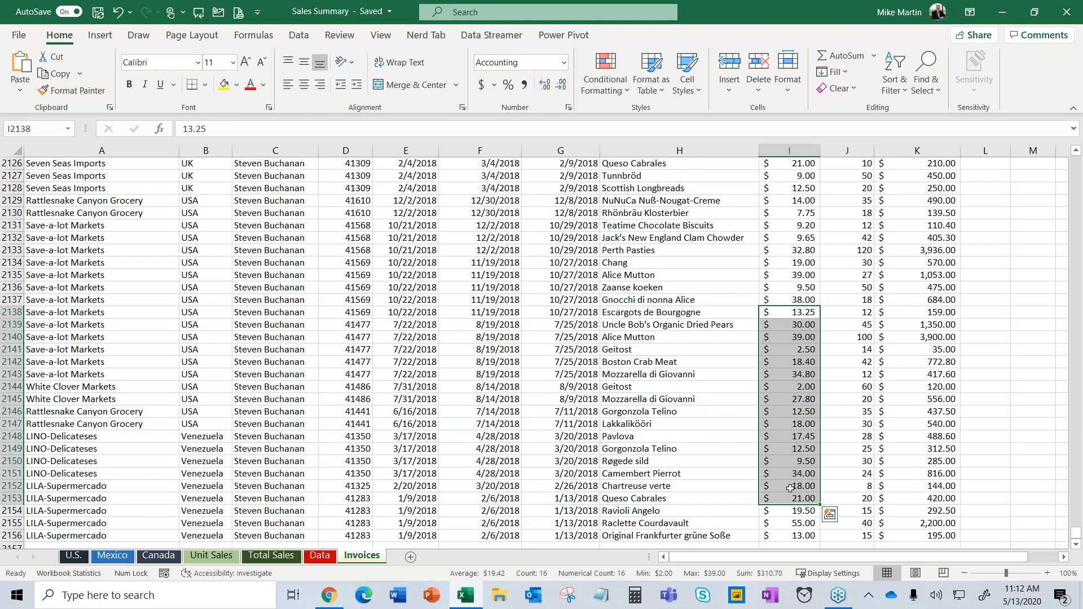
pyautogui.hotkey('ctrl', 'Home')
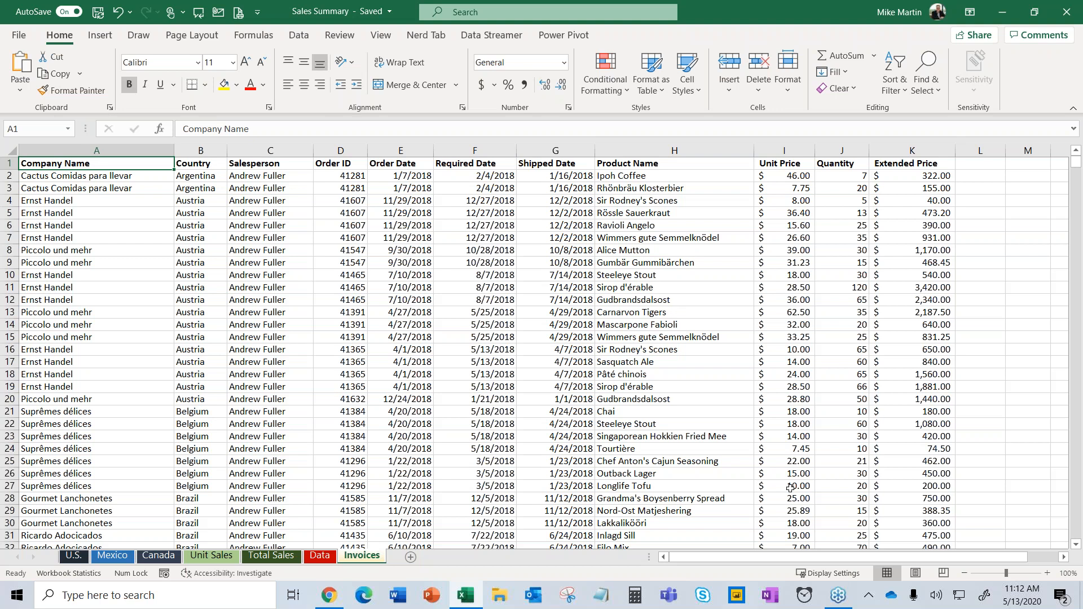
pyautogui.hotkey('ctrl', 'End')
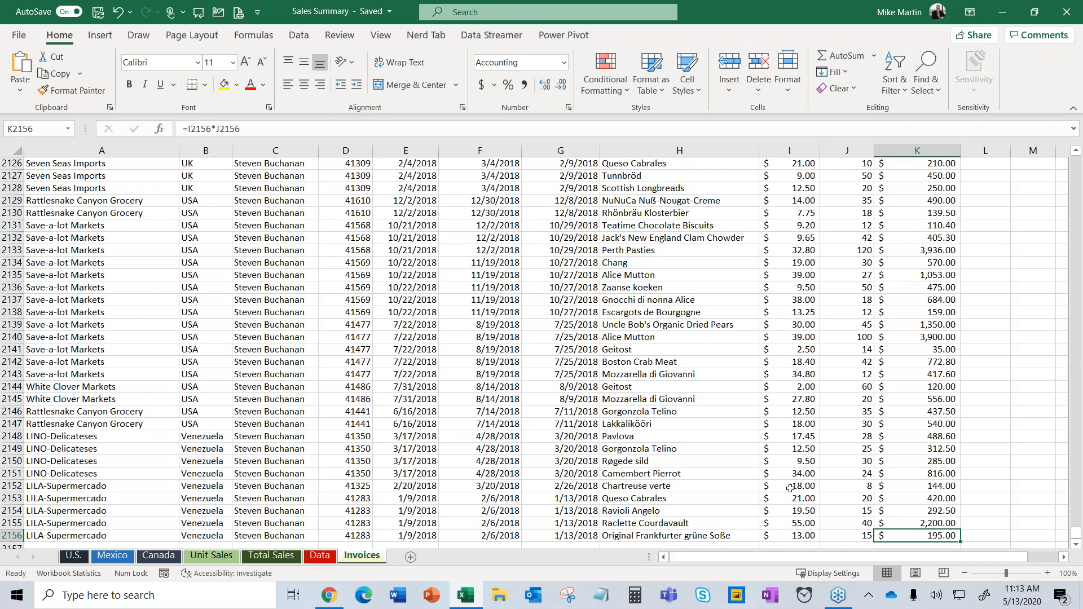
pyautogui.hotkey('ctrl', 'Home')
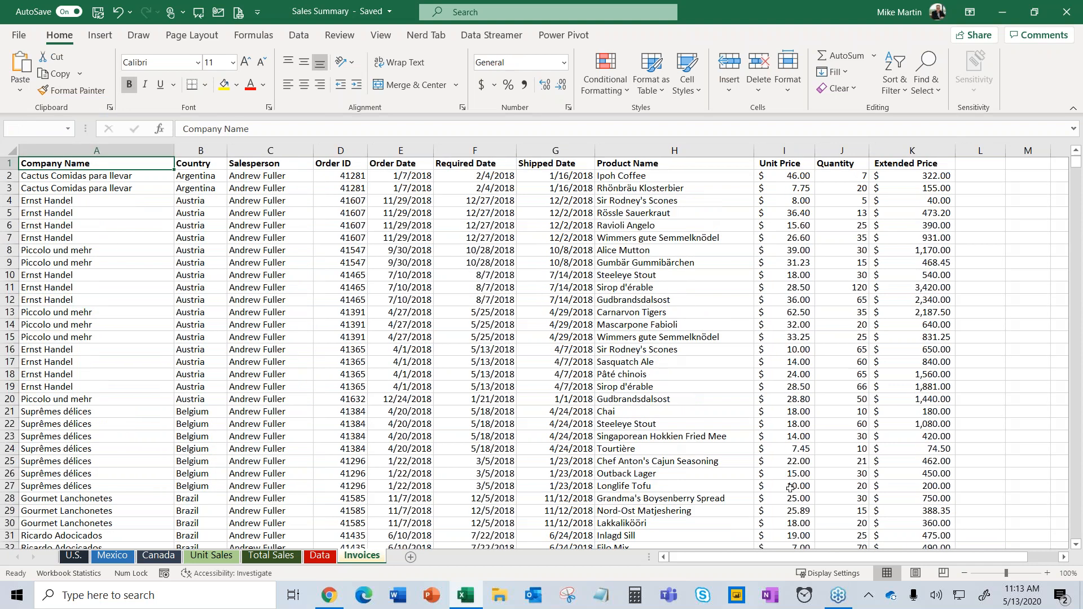
pyautogui.hotkey('ctrl', 'Down')
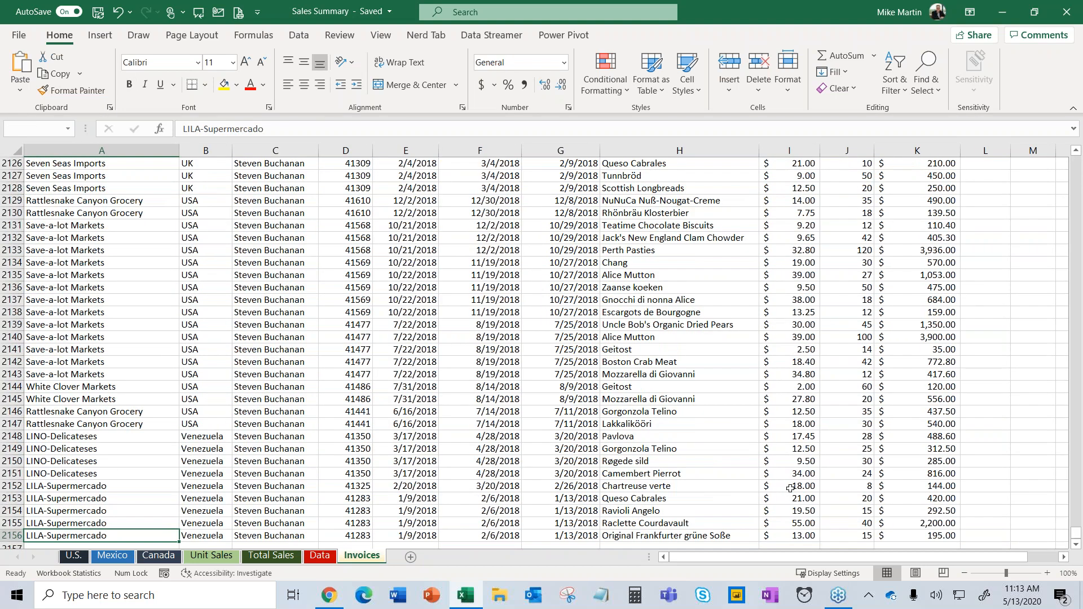
pyautogui.hotkey('ctrl', 'Up')
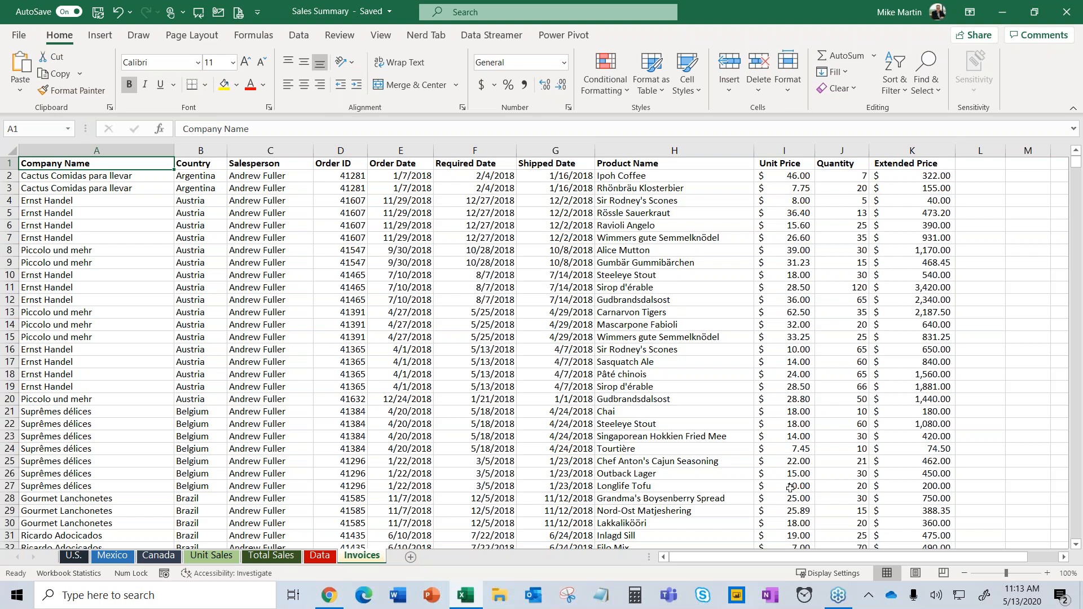
pyautogui.click(54, 180)
pyautogui.moveTo(54, 181); pyautogui.dragTo(76, 437)
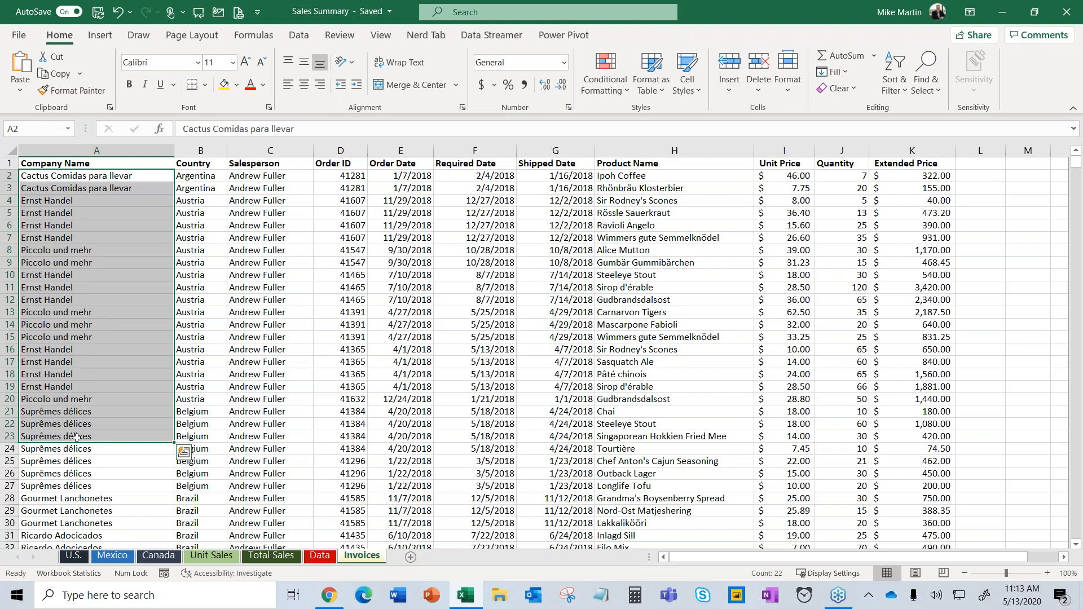
pyautogui.moveTo(91, 204); pyautogui.dragTo(93, 461)
pyautogui.moveTo(201, 177); pyautogui.dragTo(224, 526)
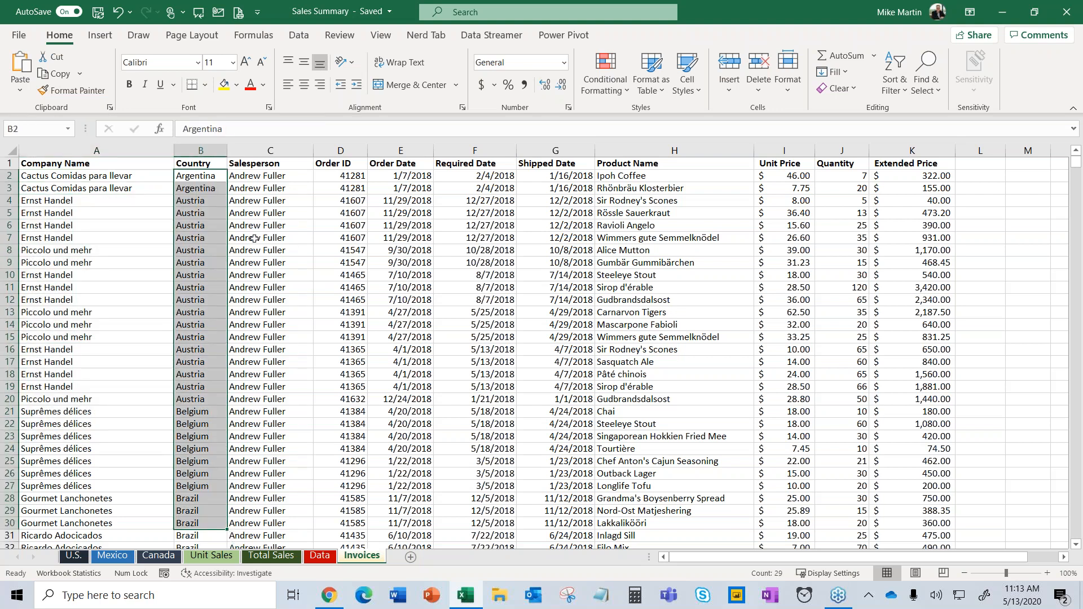
pyautogui.moveTo(261, 165); pyautogui.dragTo(279, 545)
pyautogui.scroll(1, 279, 545)
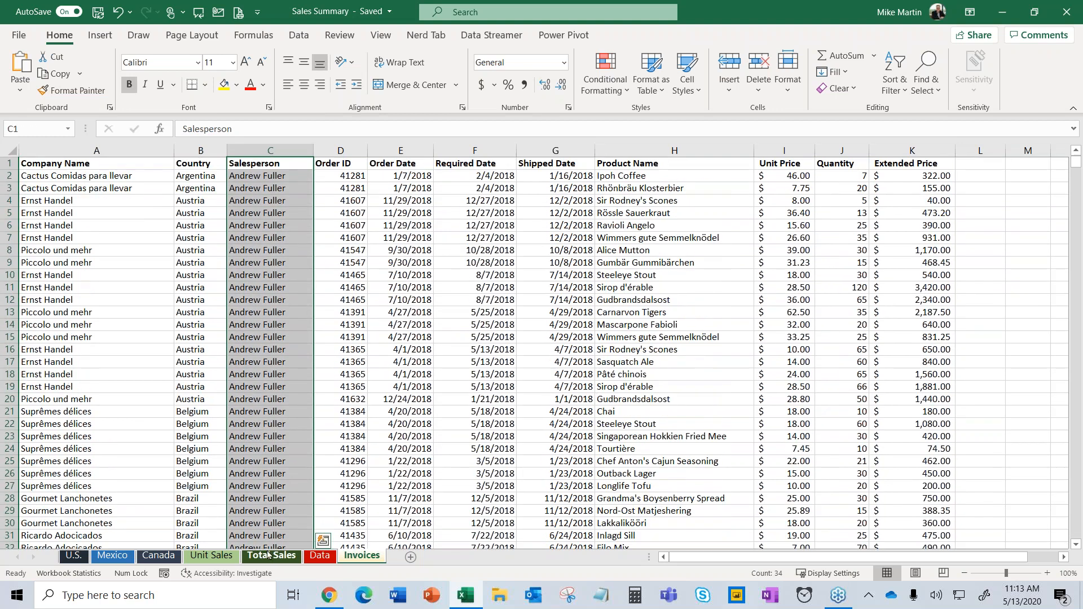
pyautogui.click(349, 198)
pyautogui.click(395, 216)
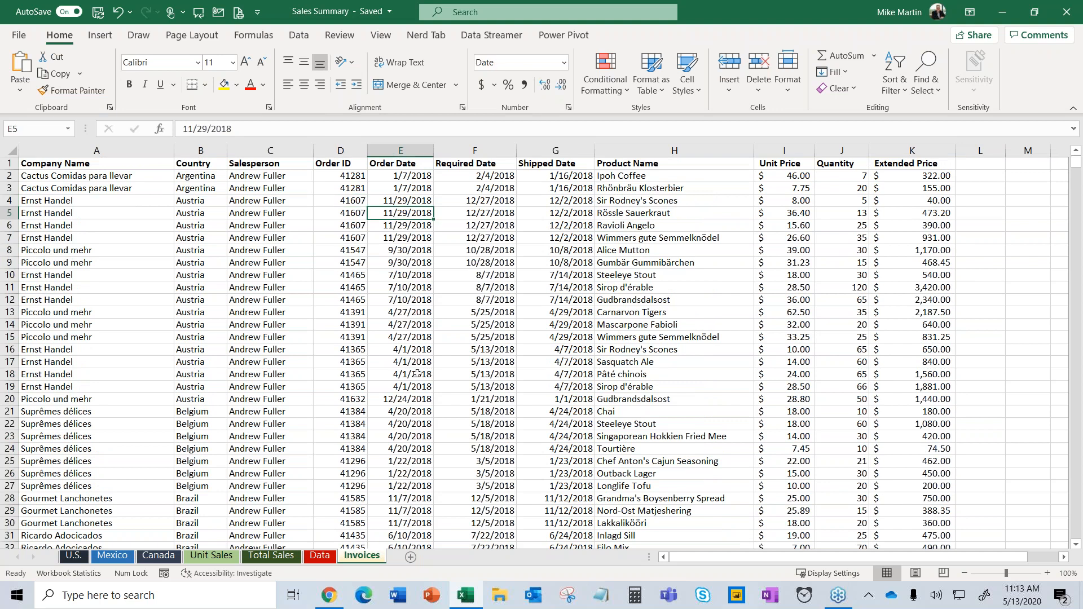
pyautogui.click(490, 201)
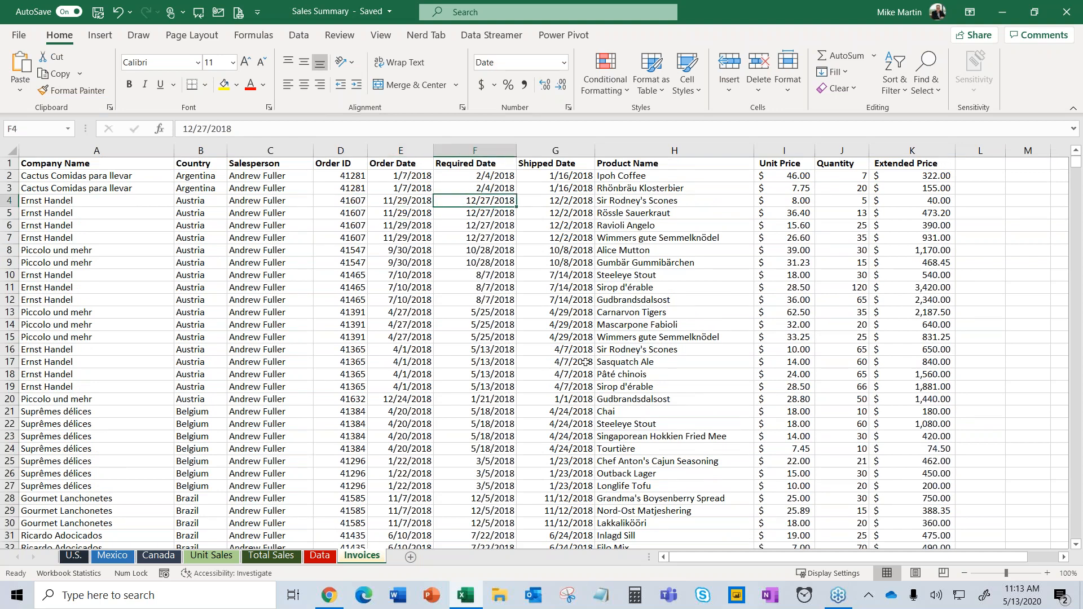
pyautogui.click(569, 198)
pyautogui.click(679, 191)
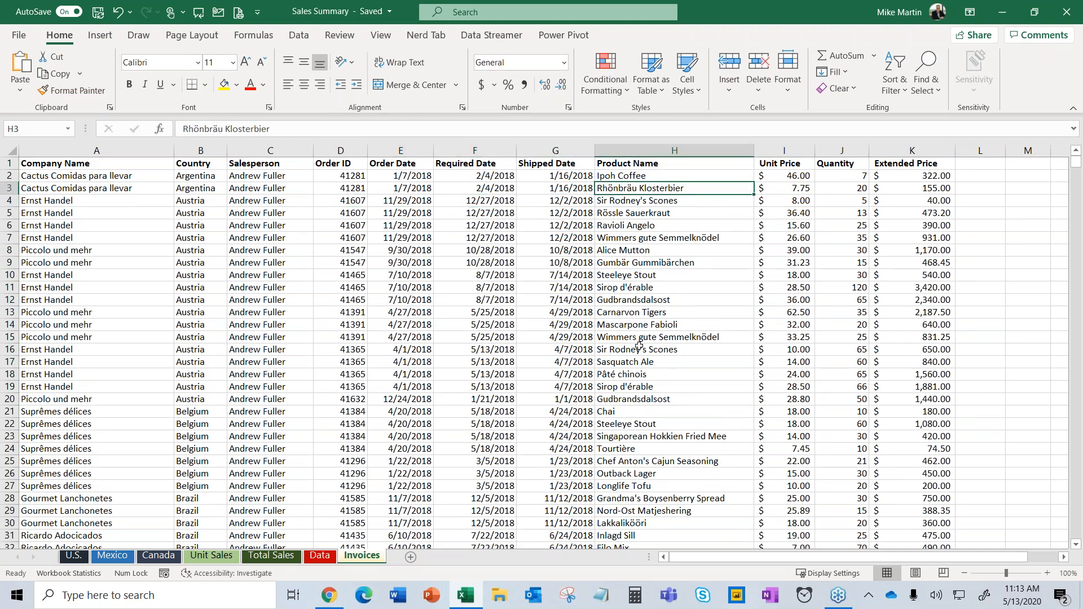
pyautogui.click(788, 188)
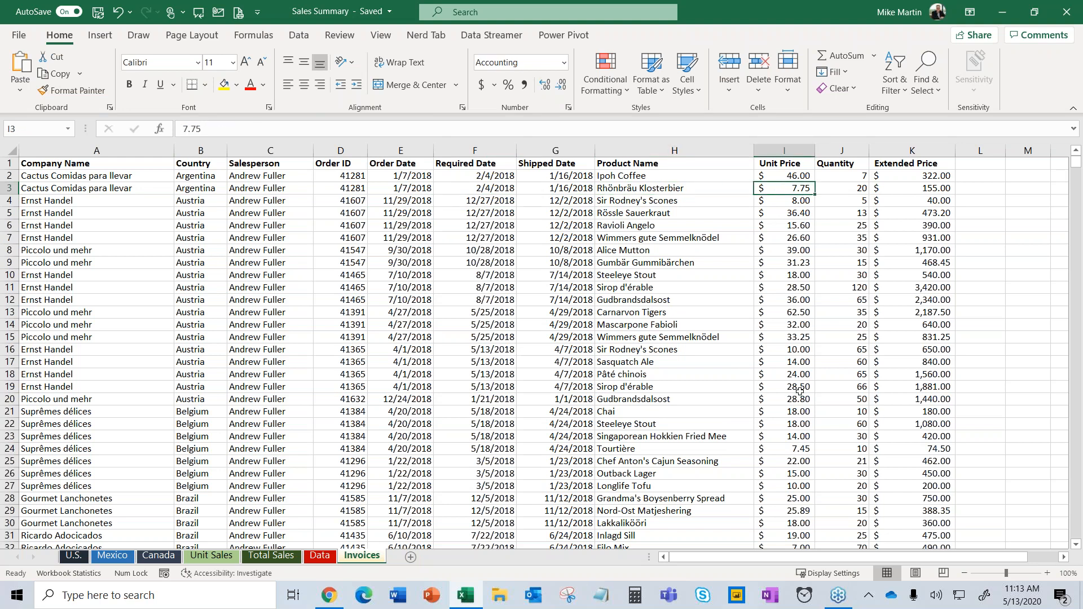
pyautogui.click(833, 203)
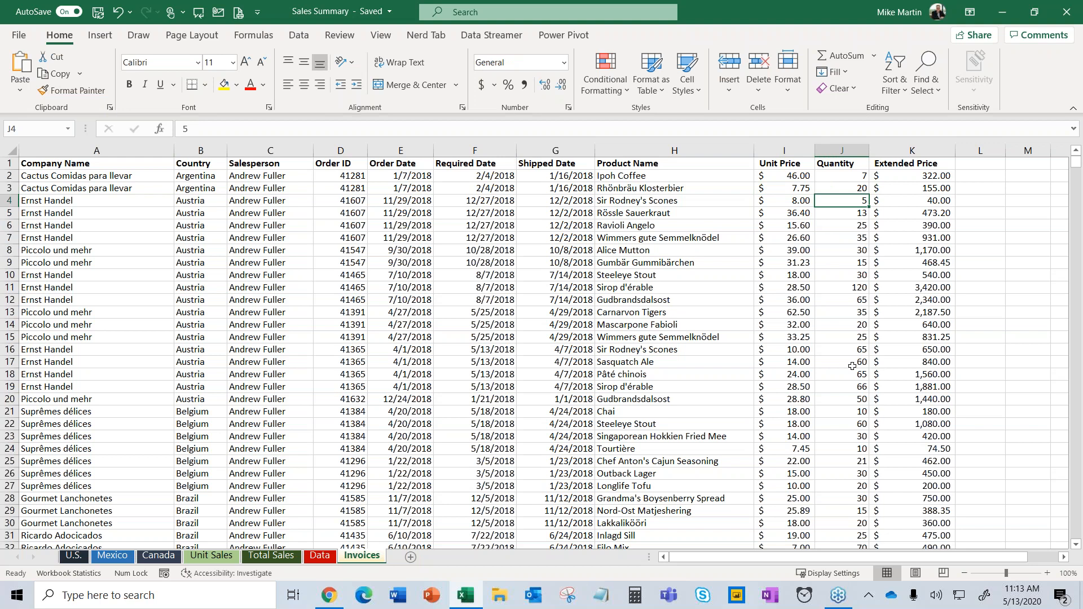
pyautogui.click(914, 205)
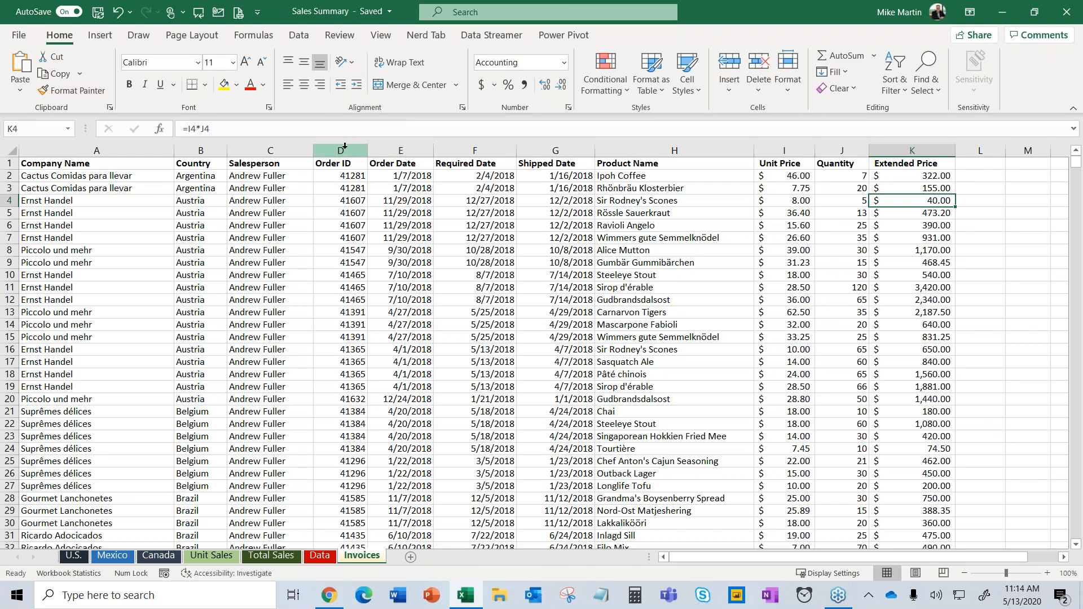
pyautogui.moveTo(358, 148); pyautogui.dragTo(773, 151)
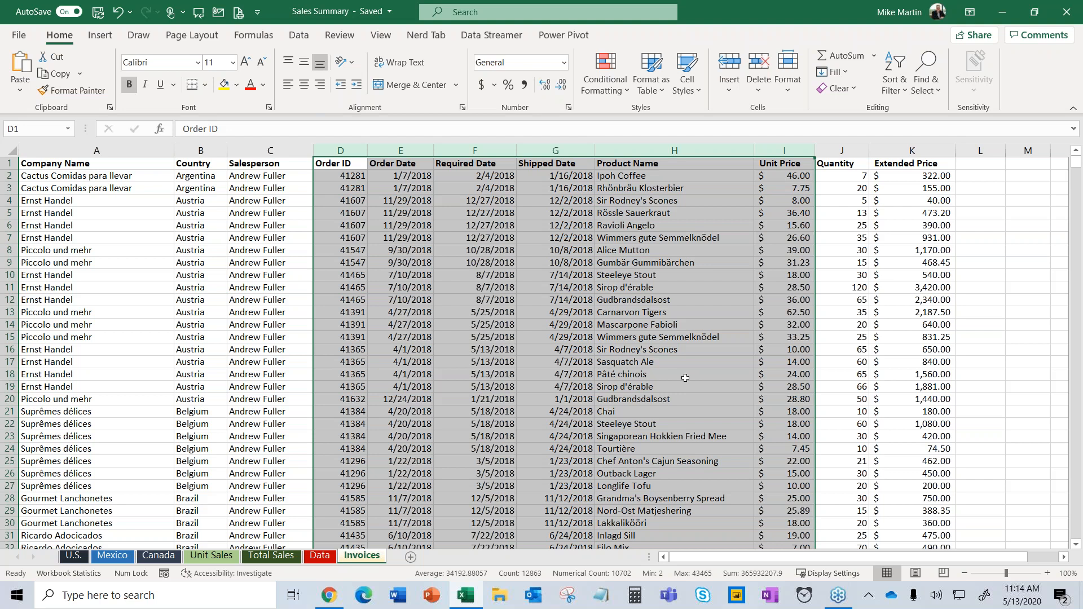
# Bring up the Data ribbon with columns D–I selected.
pyautogui.click(292, 42)
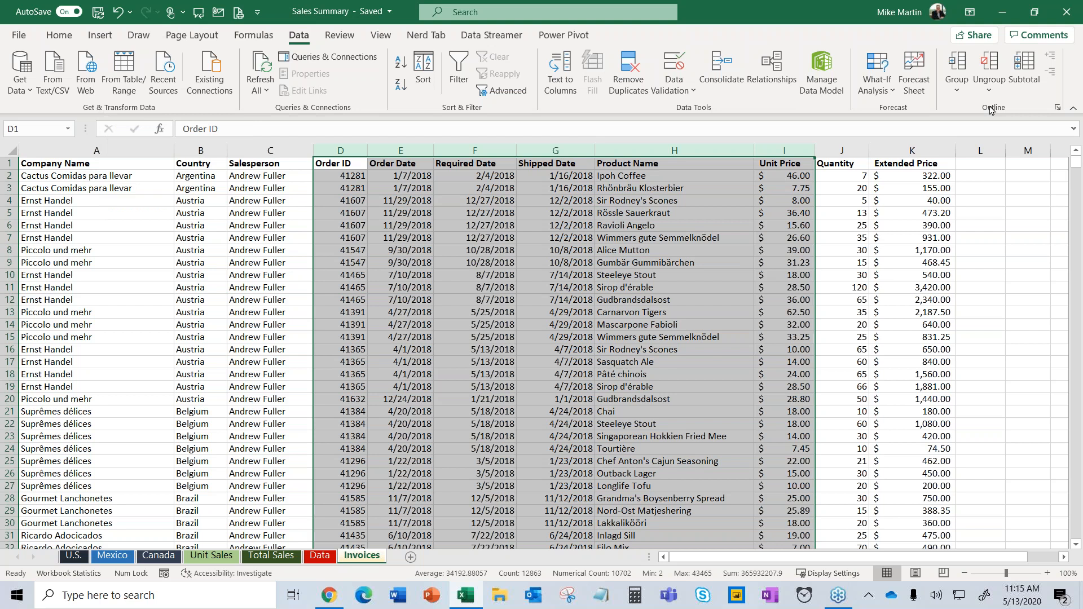
# Group columns D through I into an outline, collapse it, then expand it again.
pyautogui.click(954, 90)
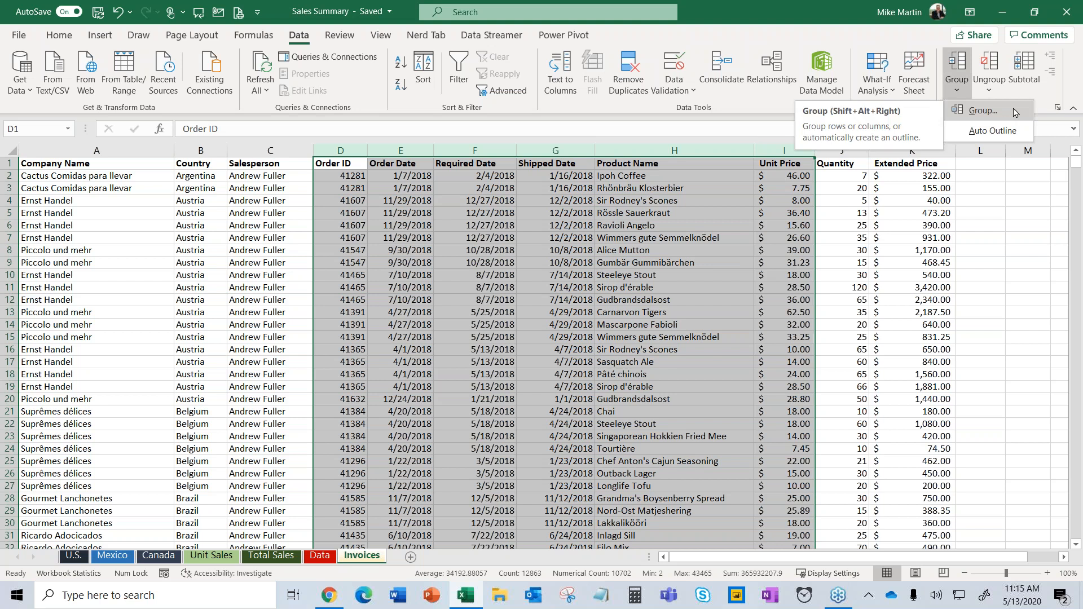
pyautogui.click(983, 111)
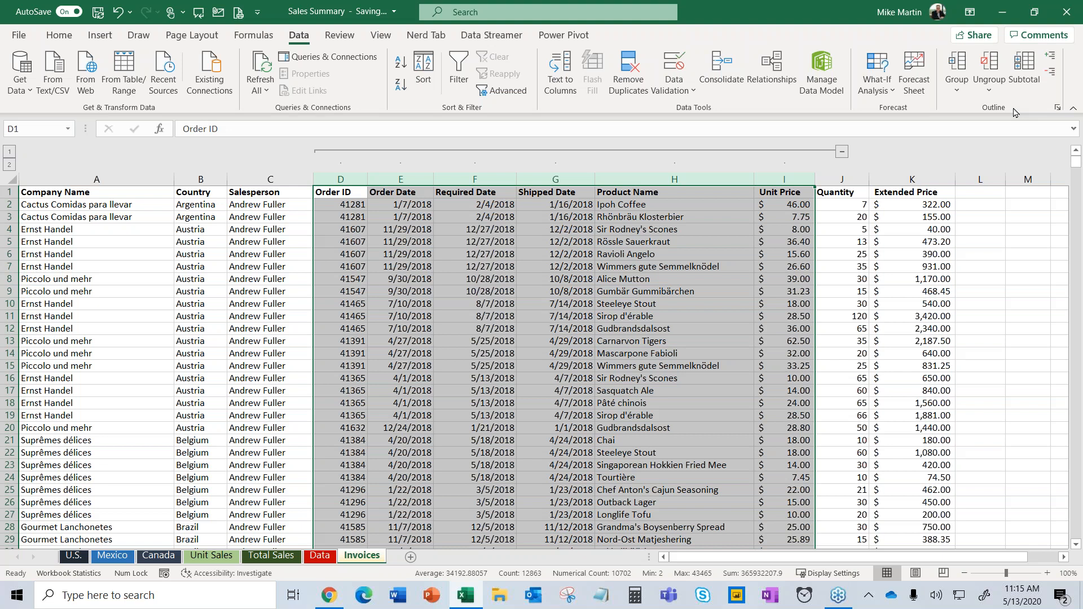
pyautogui.click(841, 153)
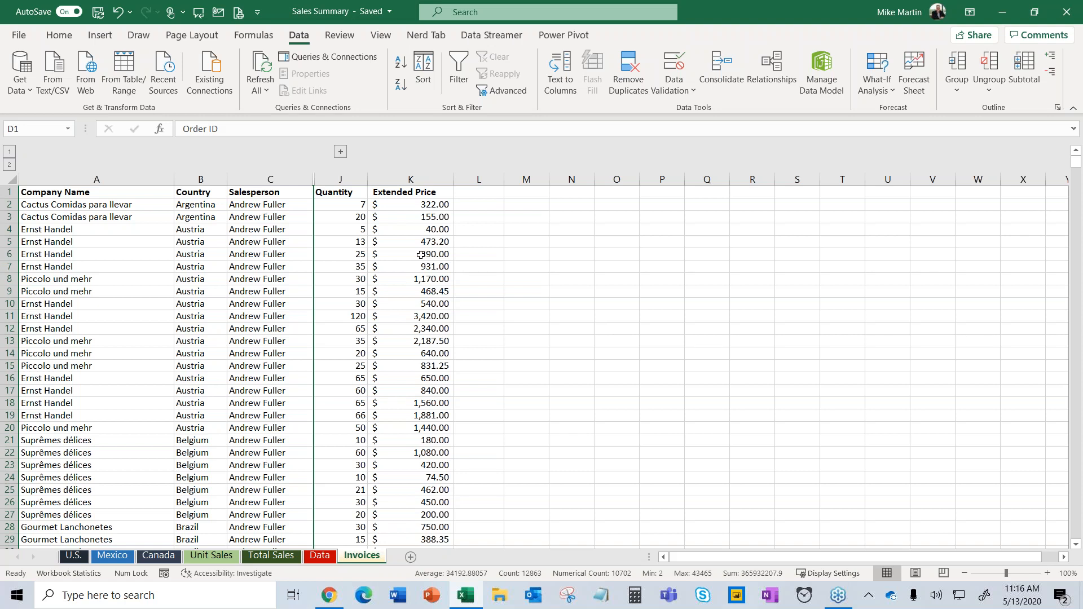
pyautogui.click(341, 152)
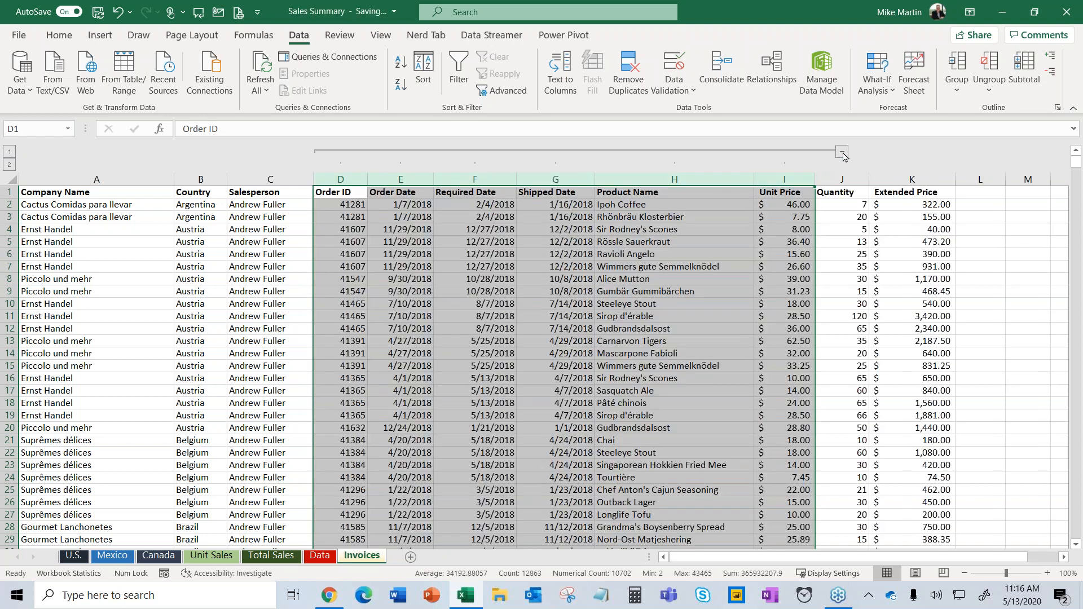
# Nest a second group over columns D–F (Order ID to Required Date), then select columns D:J.
pyautogui.click(843, 155)
pyautogui.click(341, 153)
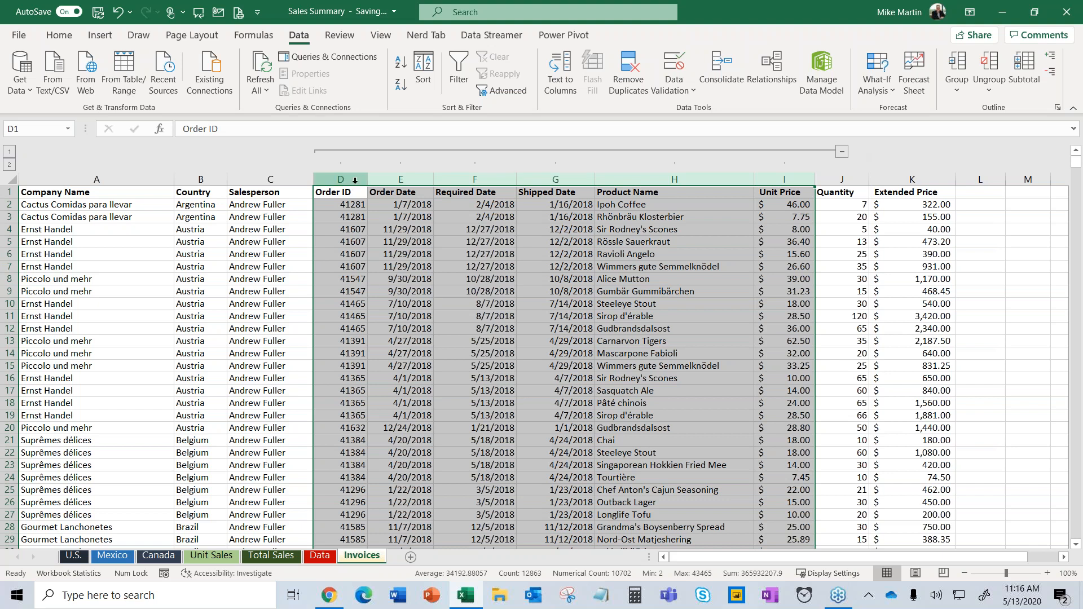
pyautogui.moveTo(355, 181); pyautogui.dragTo(463, 215)
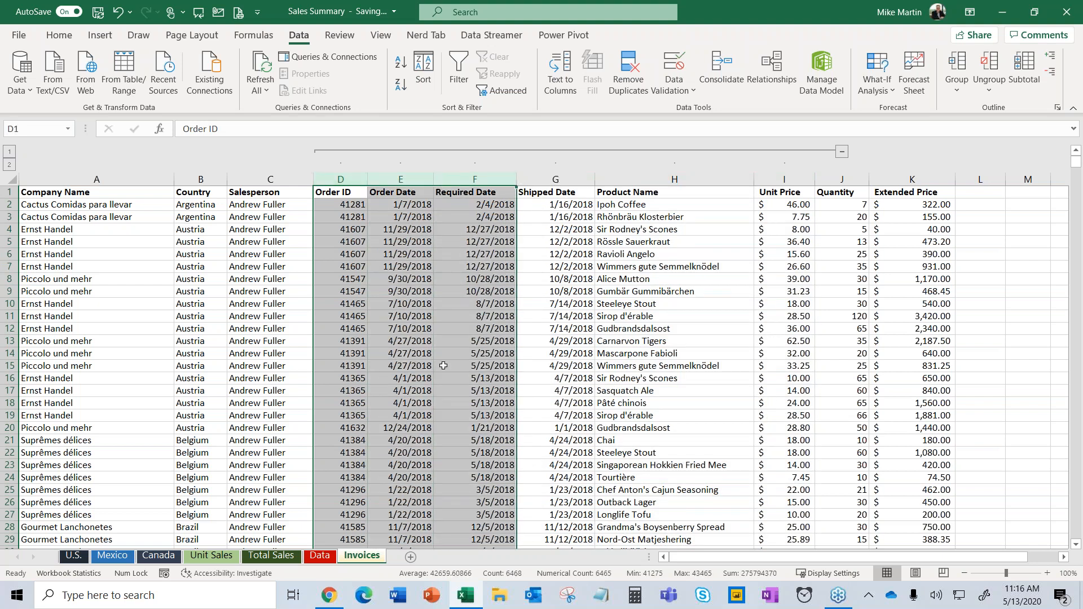
pyautogui.click(962, 95)
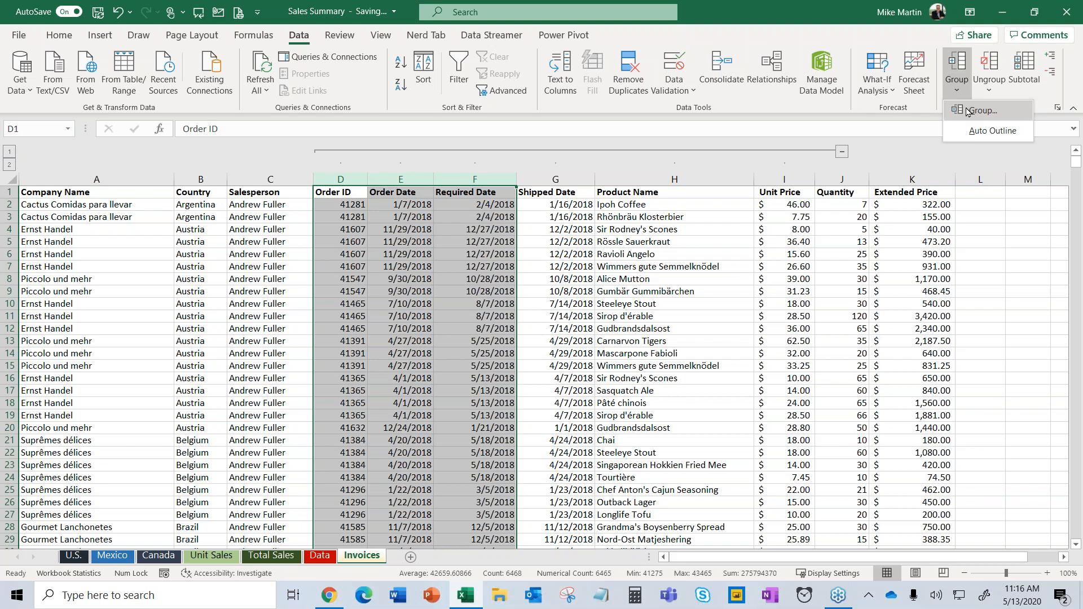
pyautogui.click(982, 111)
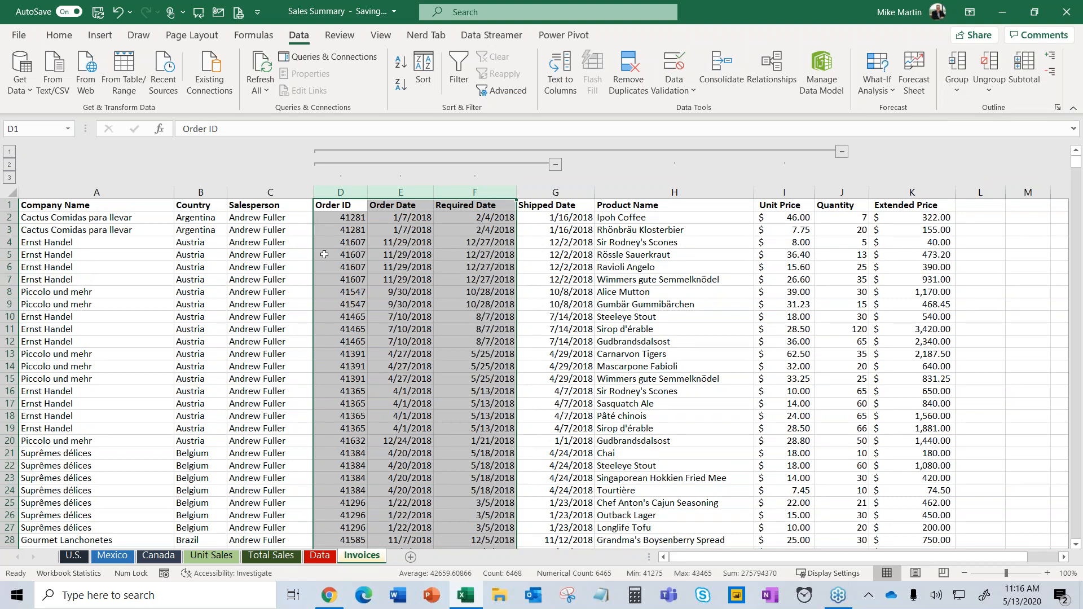
pyautogui.click(346, 193)
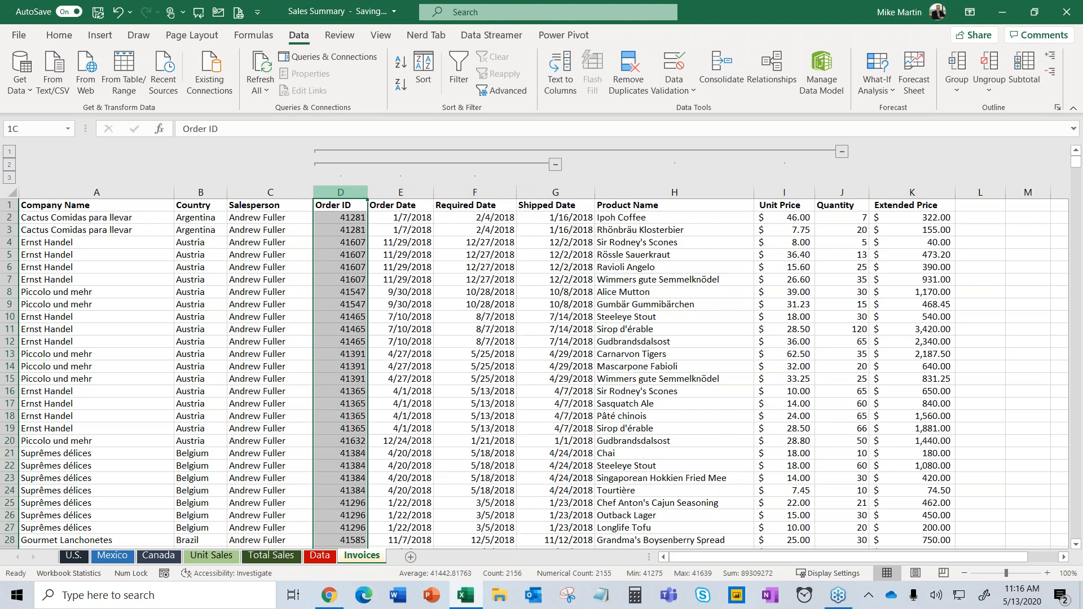
pyautogui.moveTo(346, 192); pyautogui.dragTo(830, 195)
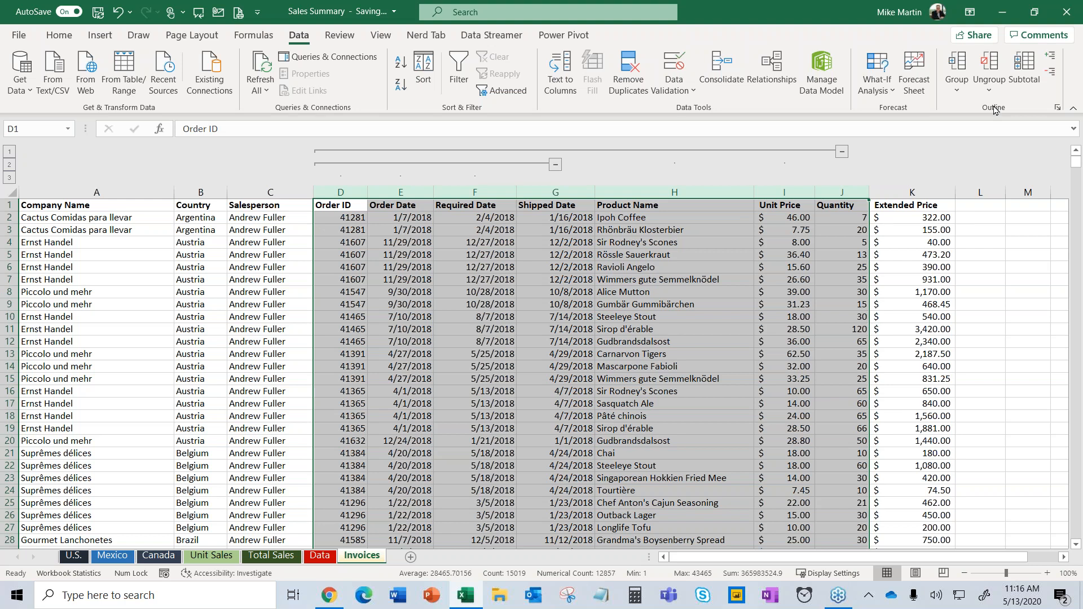
# Ungroup columns D:J level by level until no outline remains, then select cell B7.
pyautogui.click(989, 88)
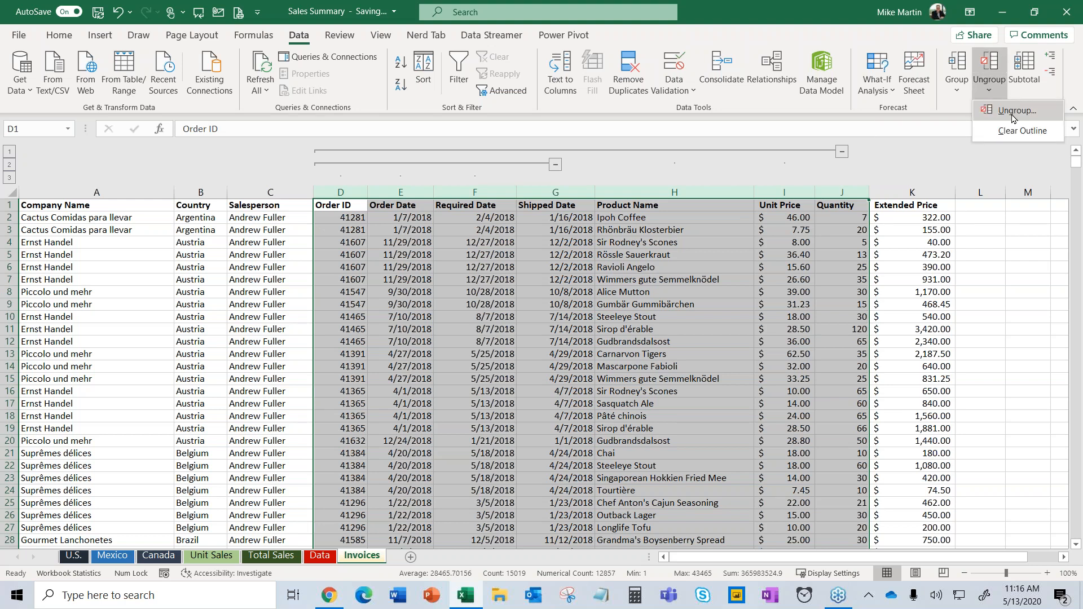
pyautogui.click(1012, 111)
pyautogui.click(998, 87)
pyautogui.click(1003, 116)
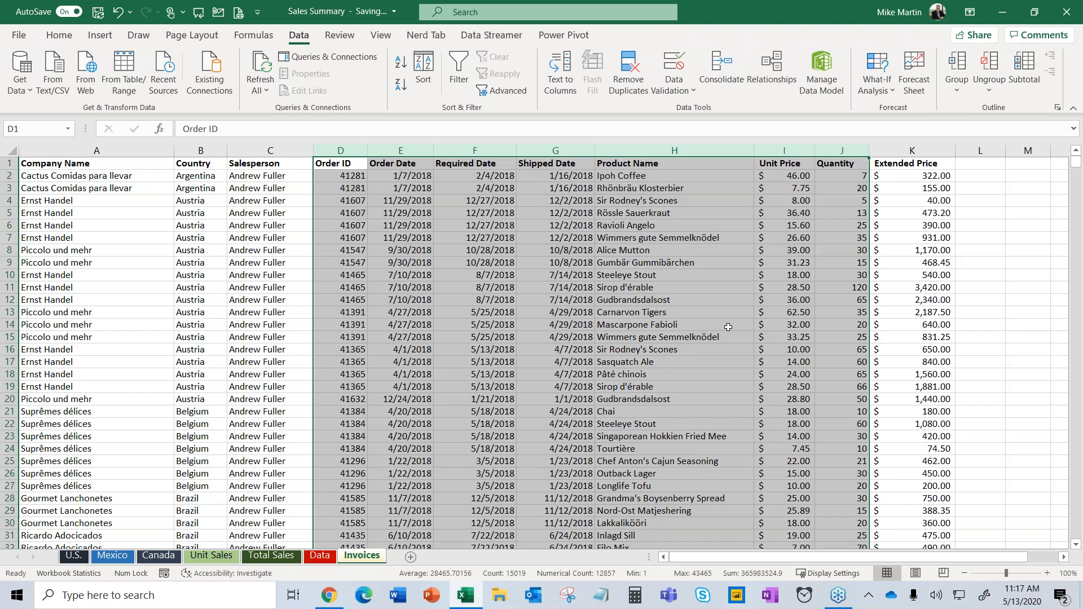
pyautogui.click(224, 235)
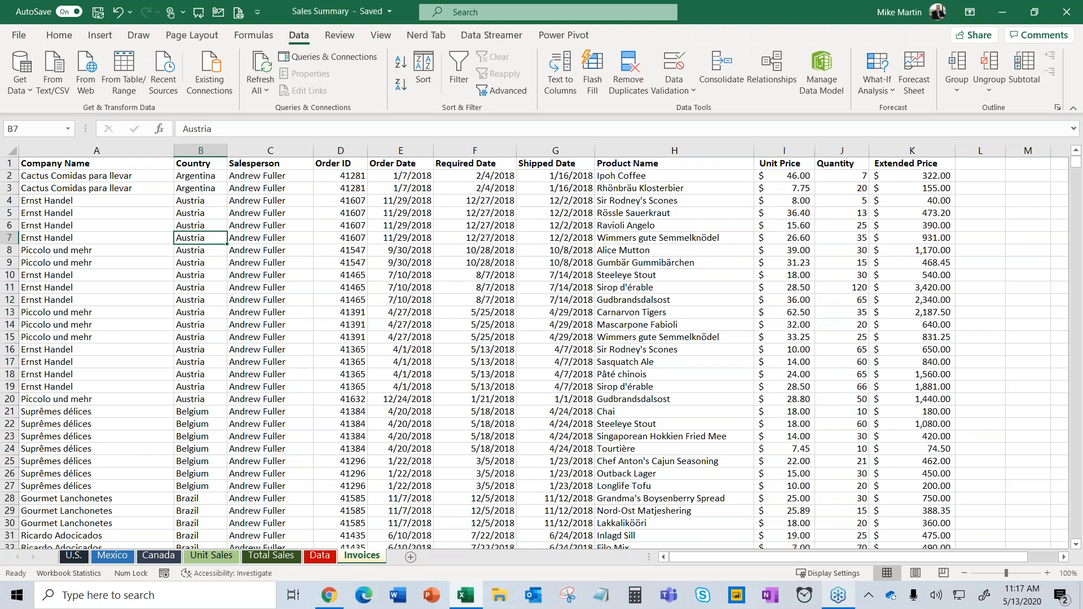
pyautogui.click(237, 207)
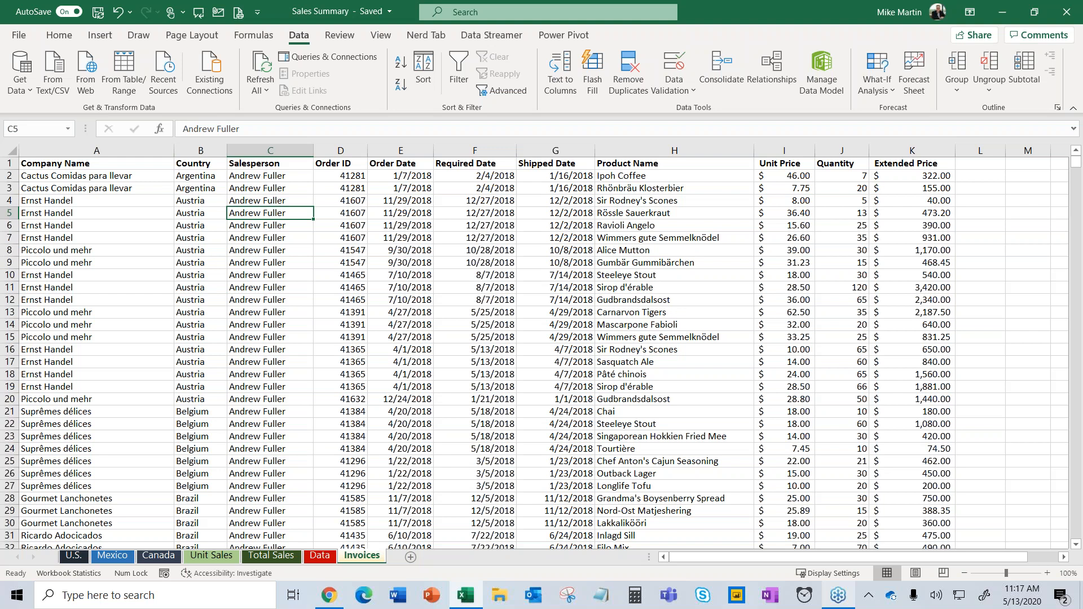
pyautogui.click(981, 215)
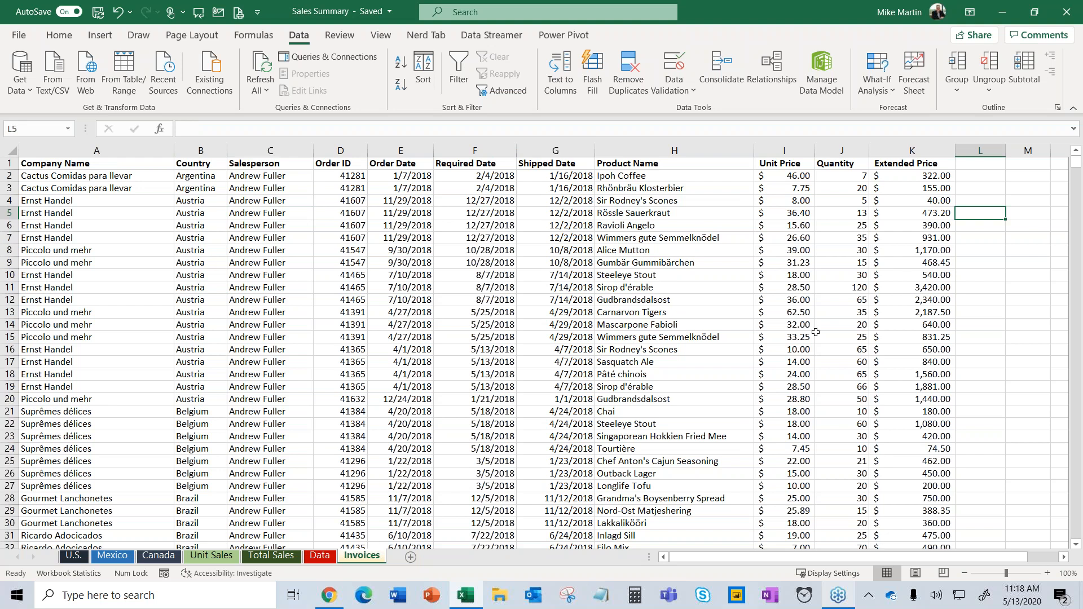
# Sort the invoice table A to Z by Salesperson, then by Product Name.
pyautogui.click(293, 227)
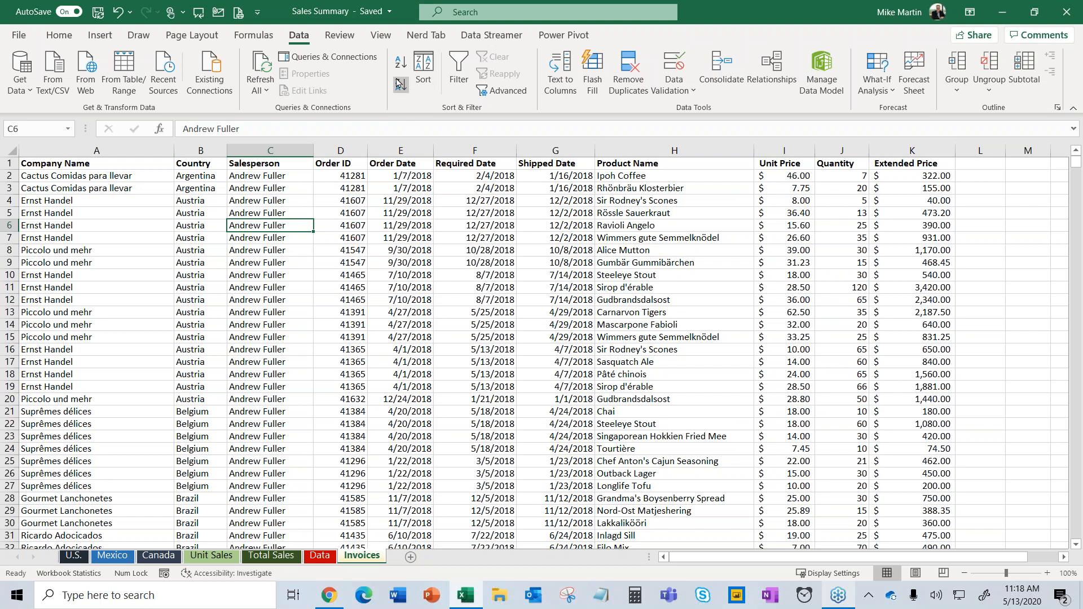
pyautogui.click(401, 62)
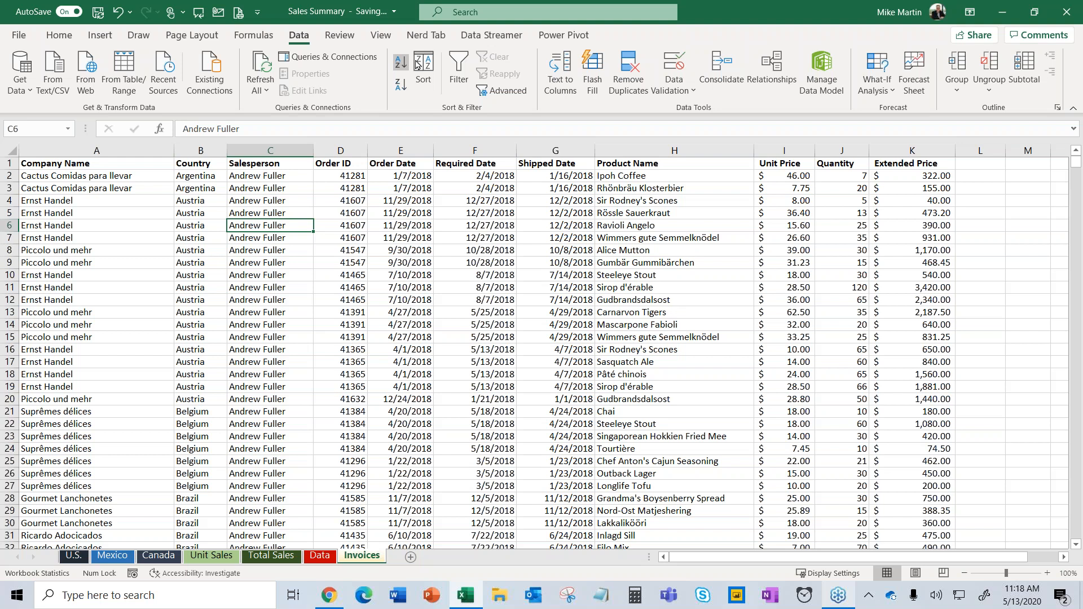
pyautogui.click(667, 225)
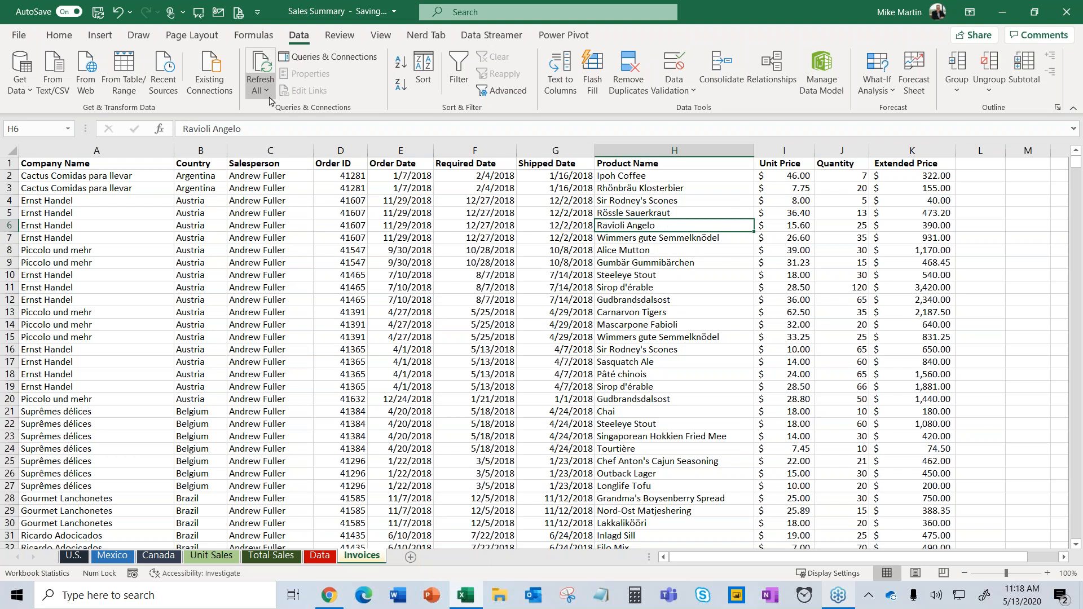
pyautogui.click(402, 64)
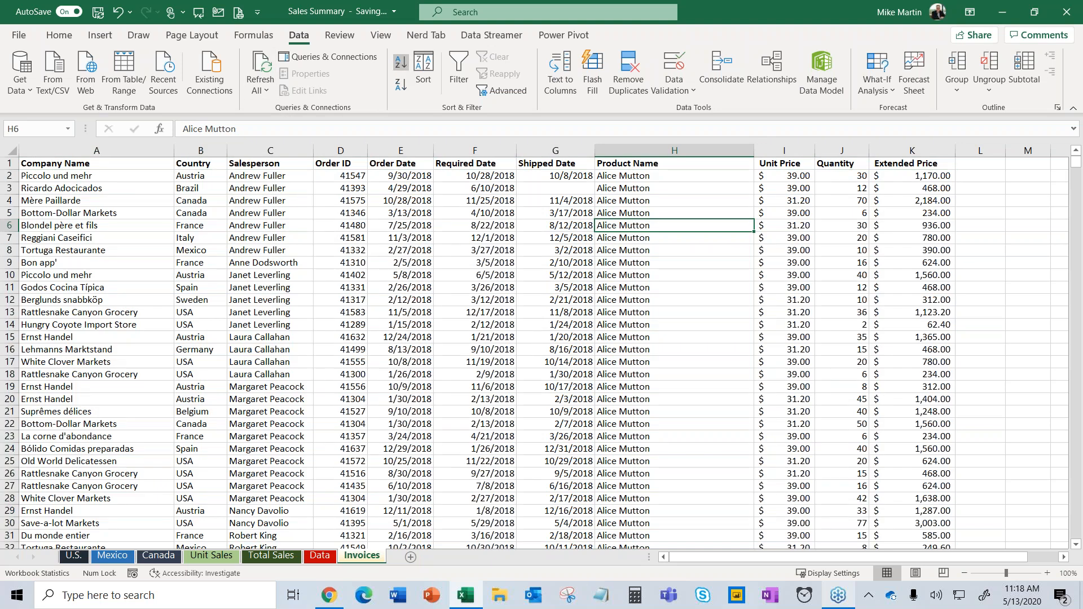
# Re-sort by Salesperson A to Z, and cancel the Sort Warning when sorting that column alone.
pyautogui.click(271, 199)
pyautogui.click(401, 62)
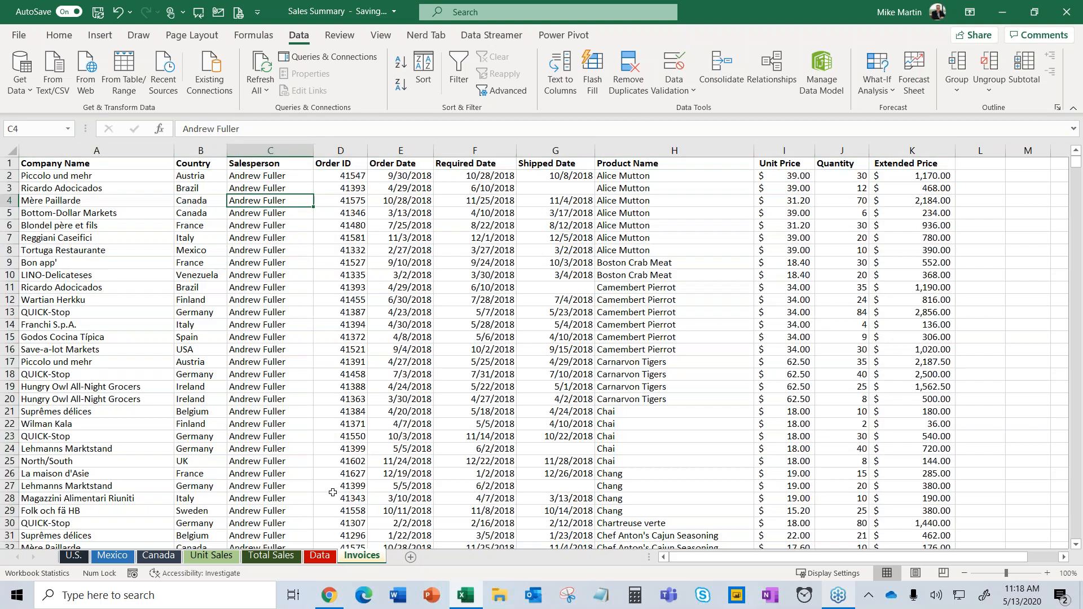
pyautogui.click(279, 150)
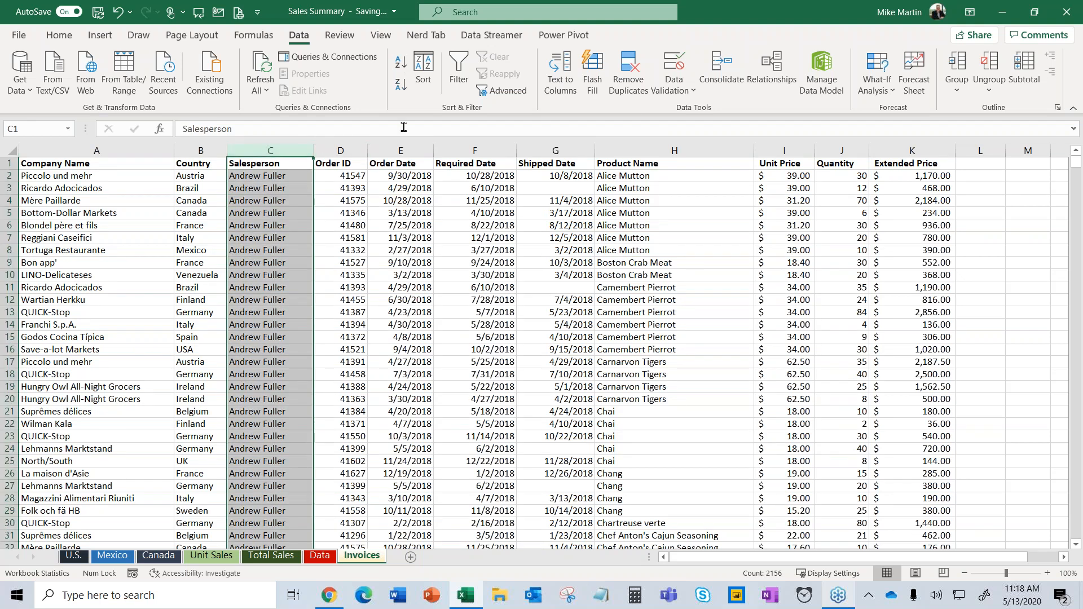
pyautogui.click(400, 70)
pyautogui.moveTo(443, 212); pyautogui.dragTo(432, 160)
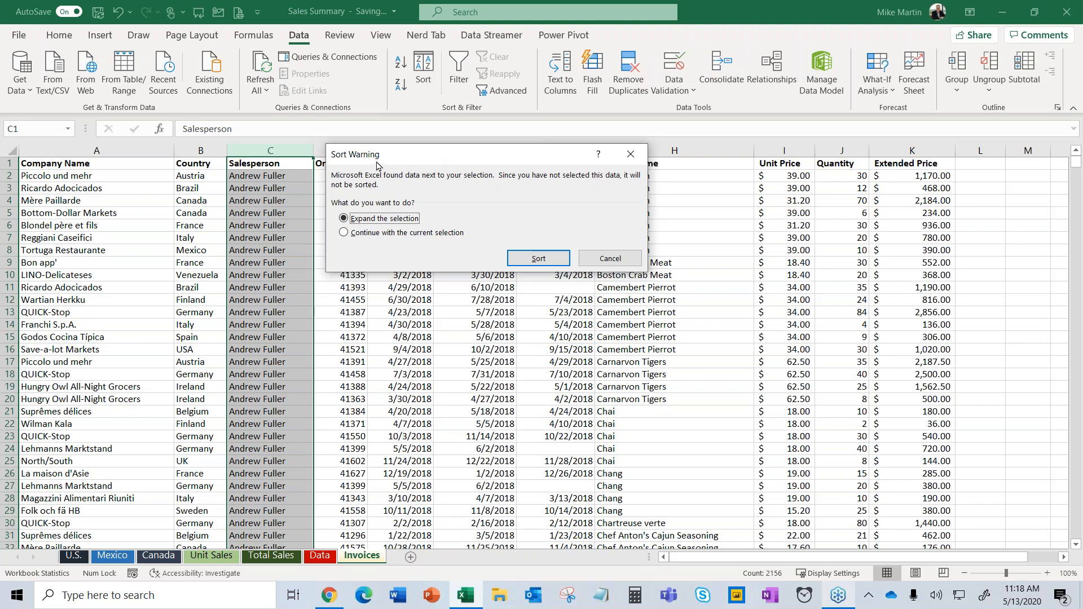
pyautogui.click(610, 259)
pyautogui.click(287, 223)
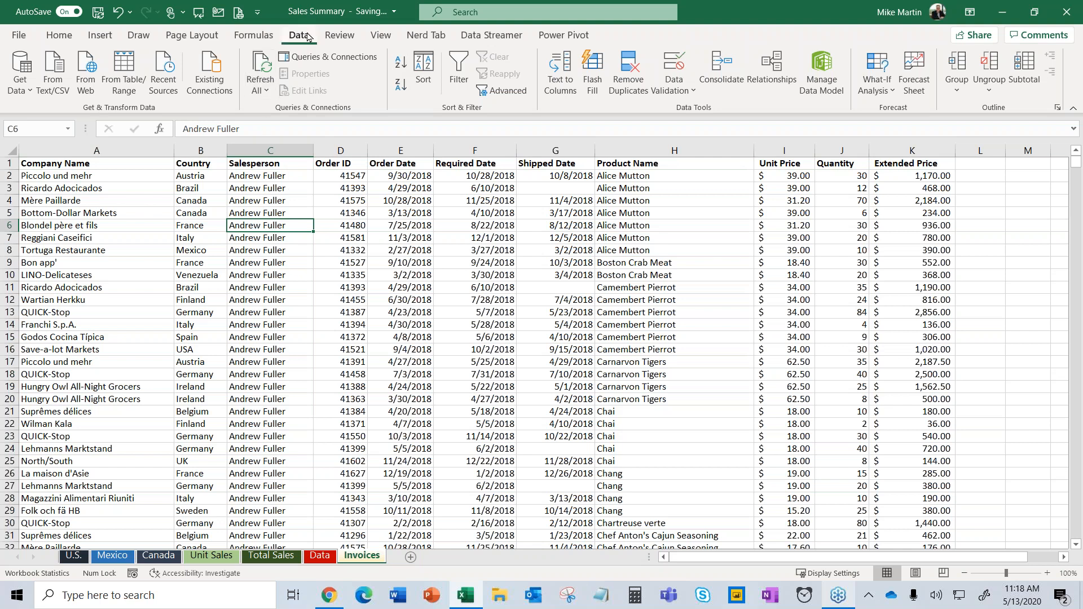
# Subtotal at each change in Salesperson using Sum, adding Quantity alongside Extended Price.
pyautogui.click(1024, 71)
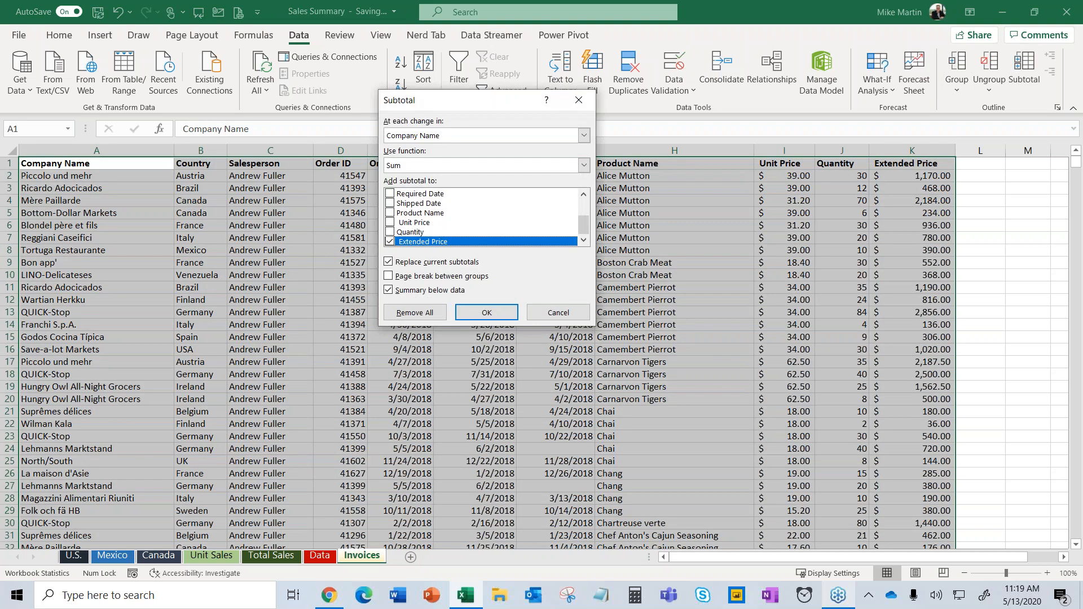
pyautogui.moveTo(509, 104); pyautogui.dragTo(430, 73)
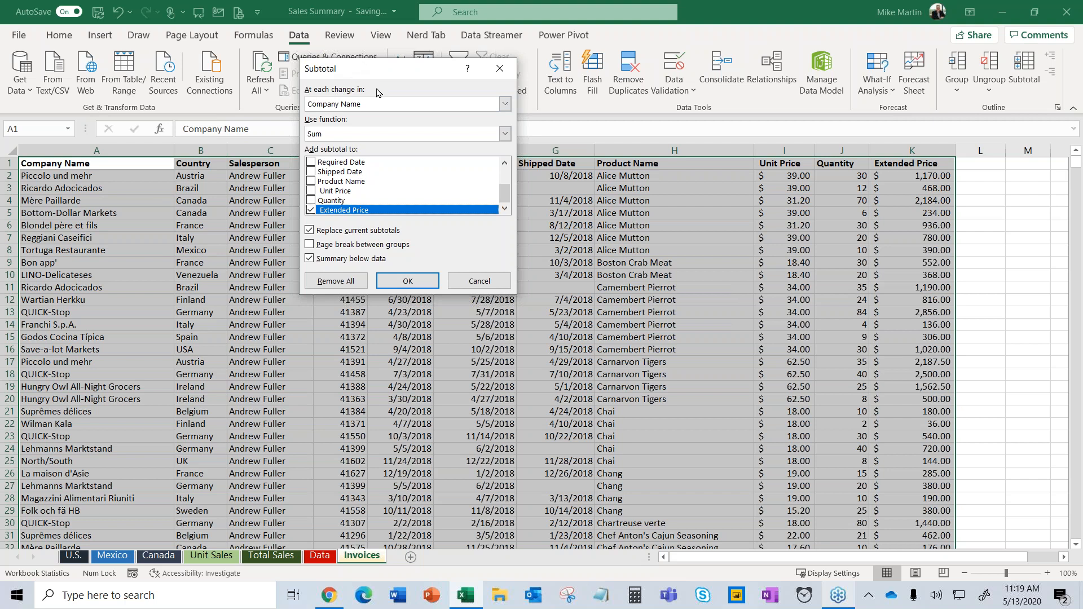
pyautogui.click(376, 107)
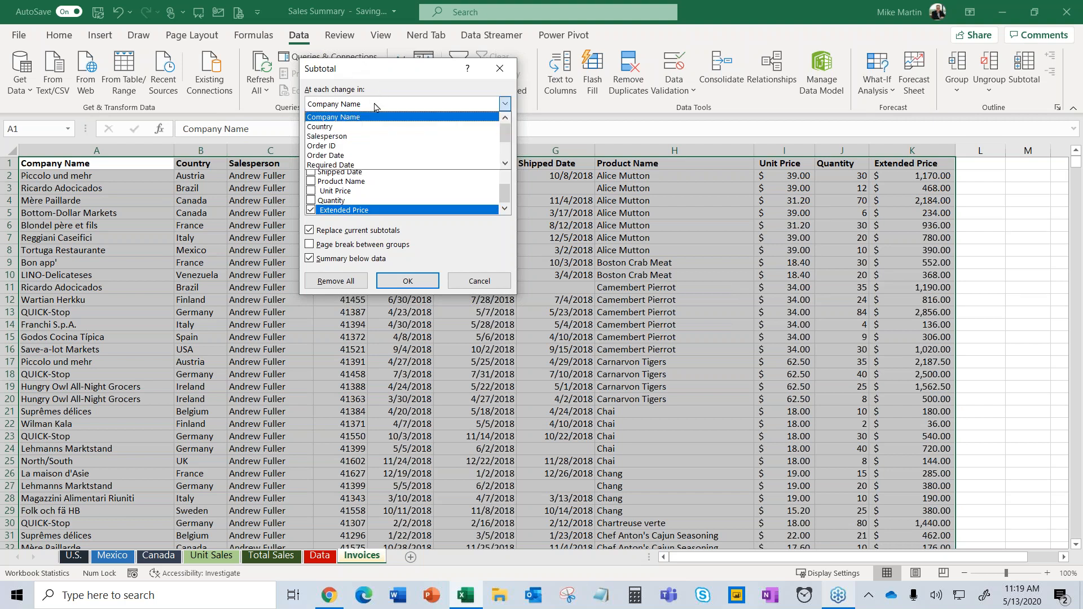
pyautogui.click(364, 137)
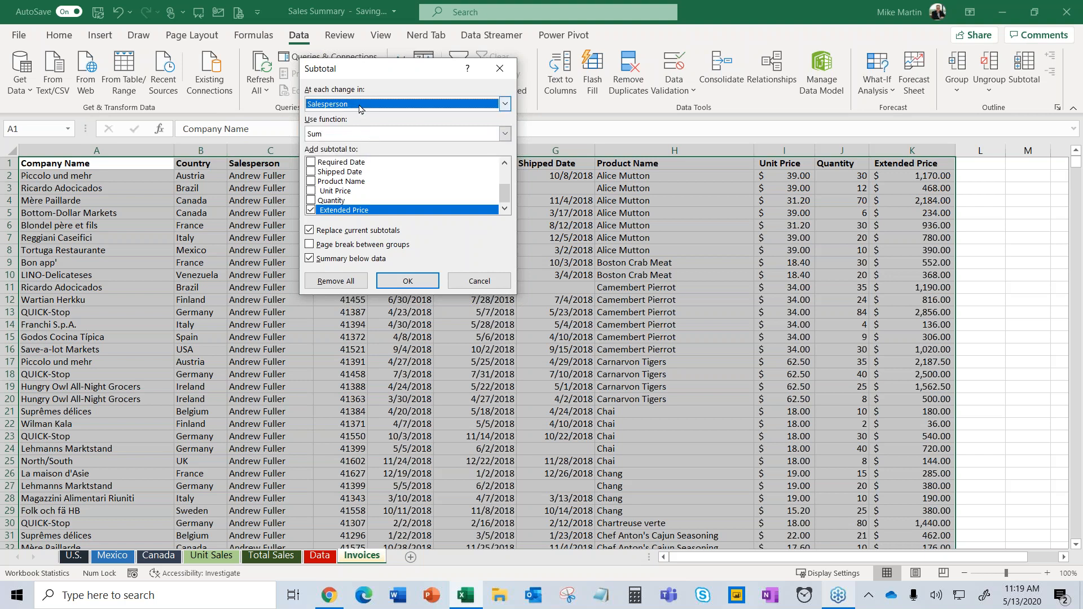
pyautogui.click(327, 134)
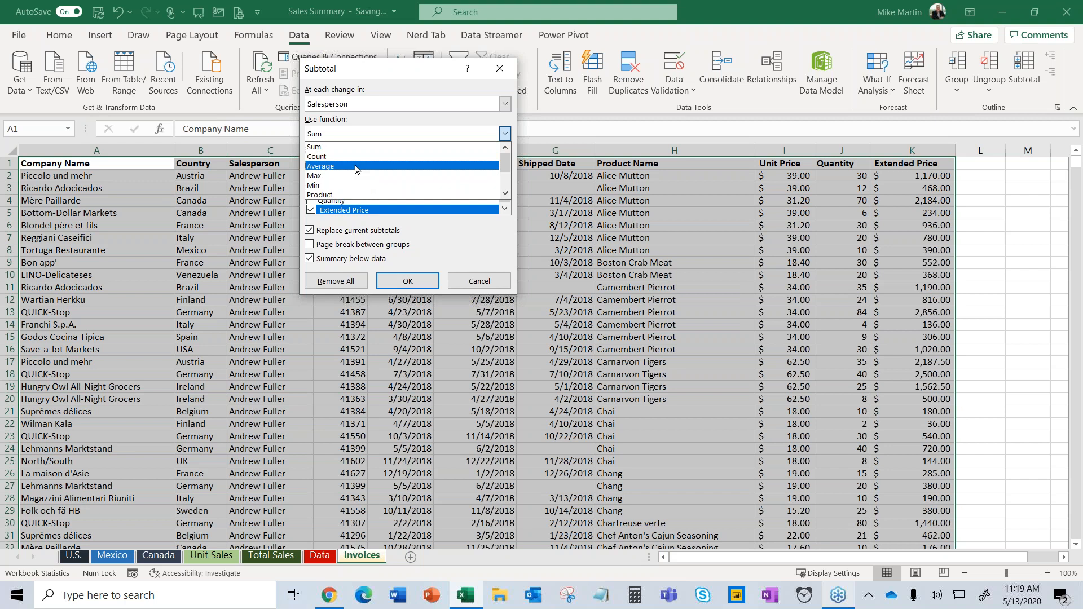
pyautogui.click(346, 148)
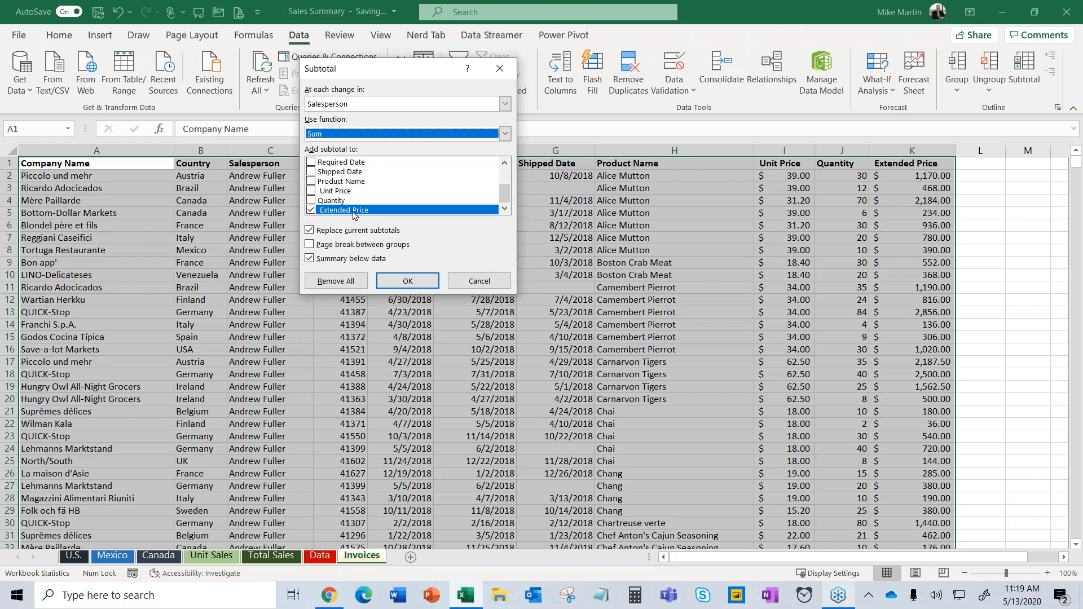
pyautogui.click(311, 201)
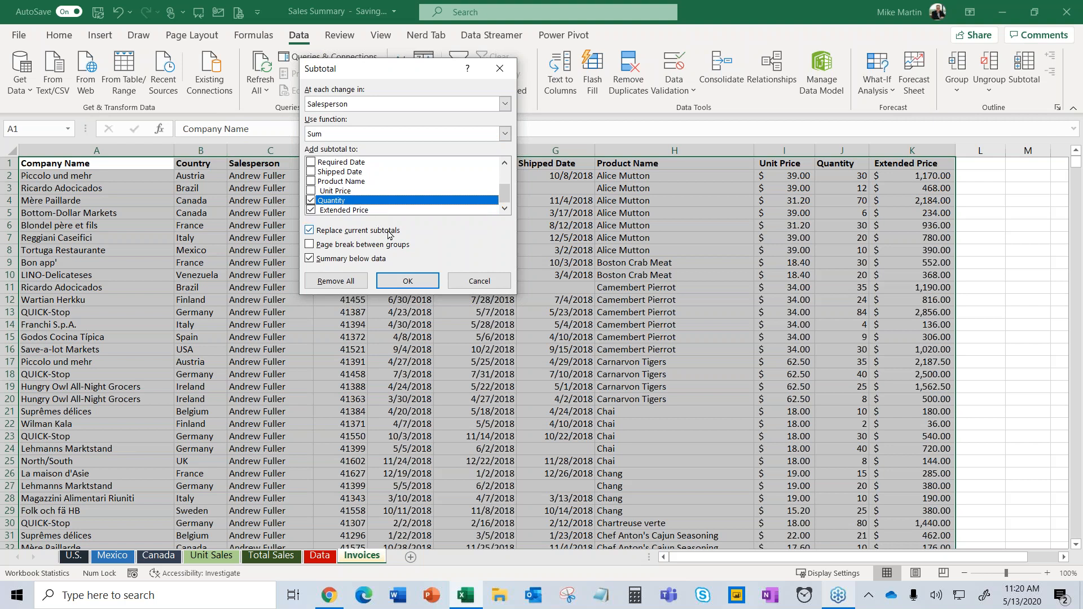
pyautogui.click(410, 284)
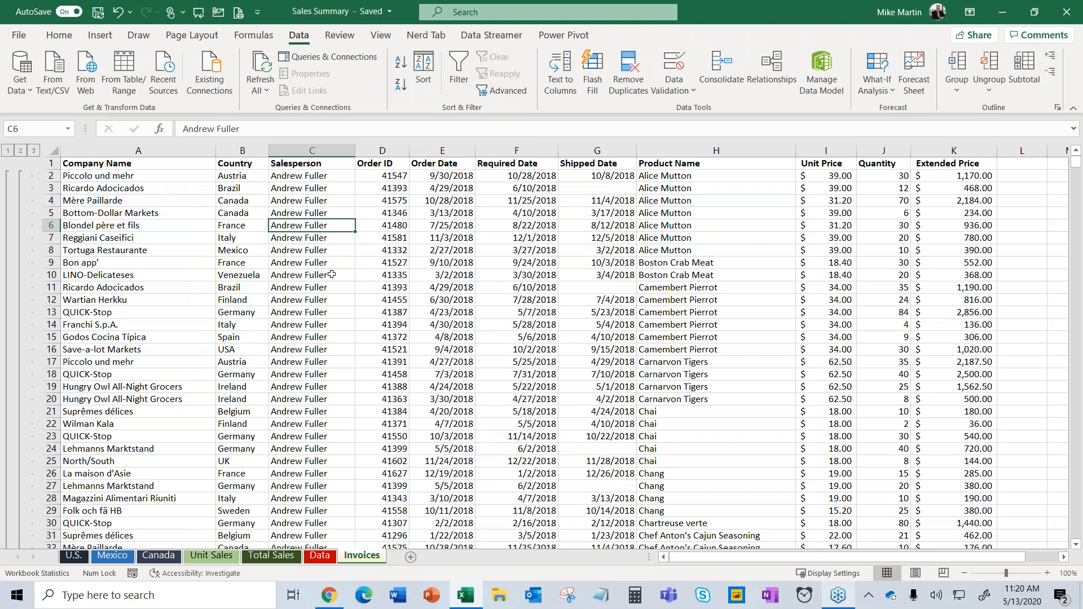
pyautogui.scroll(-9, 332, 274)
# Check Andrew Fuller's row 243 subtotal =SUBTOTAL(9,J2:J242), then collapse the outline to the Grand Total.
pyautogui.scroll(-20, 331, 275)
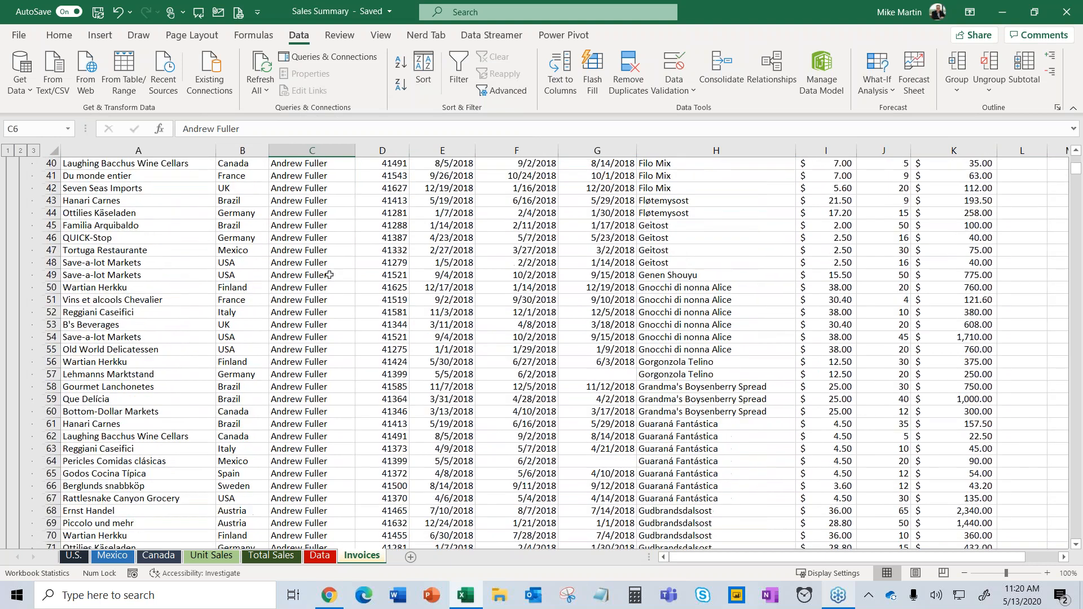
pyautogui.scroll(-20, 328, 270)
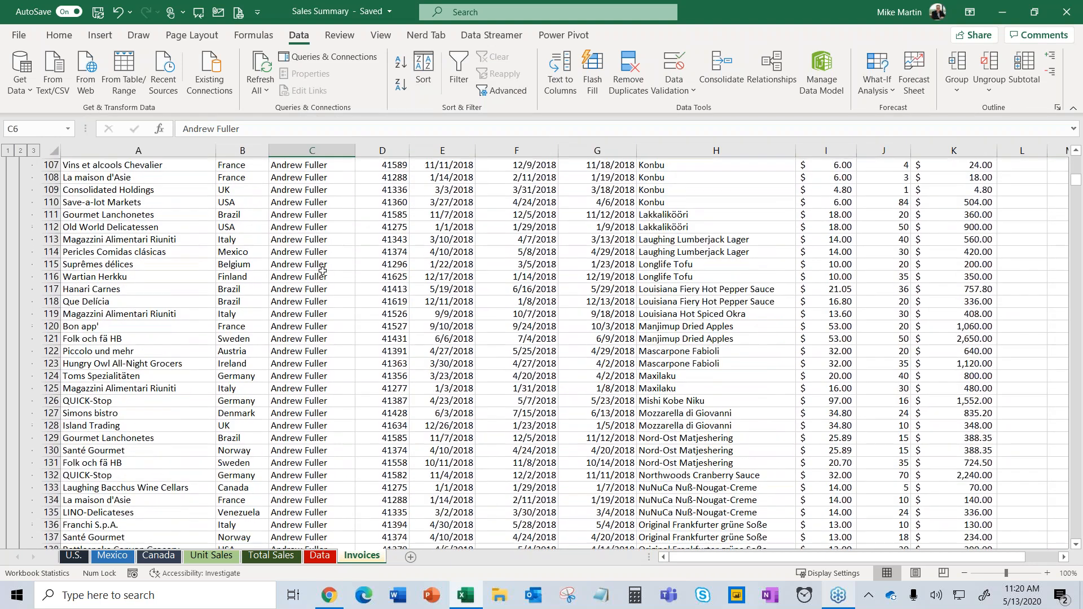
pyautogui.scroll(-20, 322, 269)
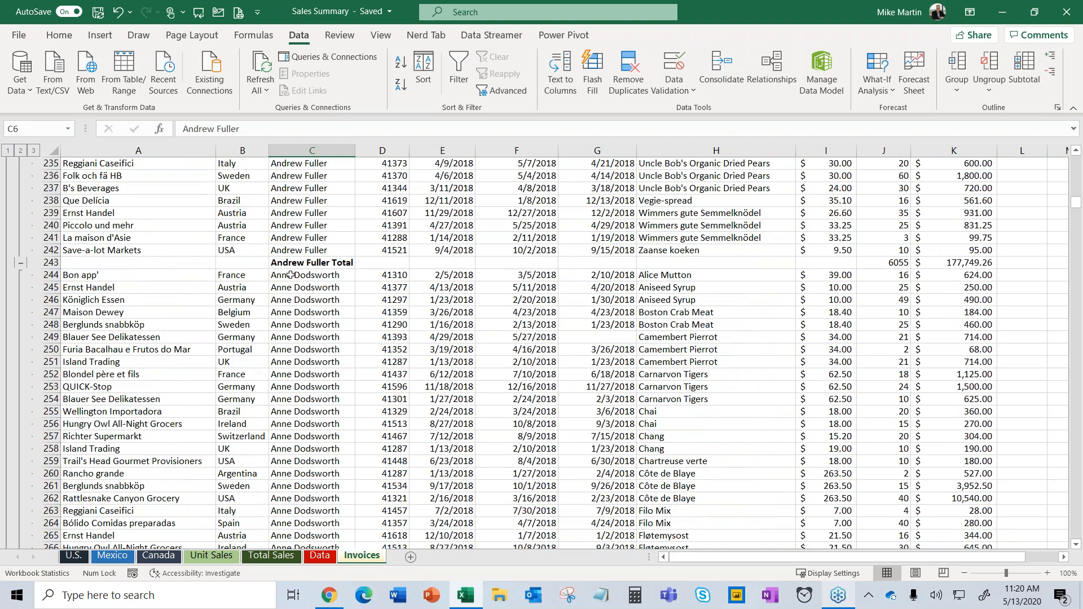
pyautogui.click(308, 263)
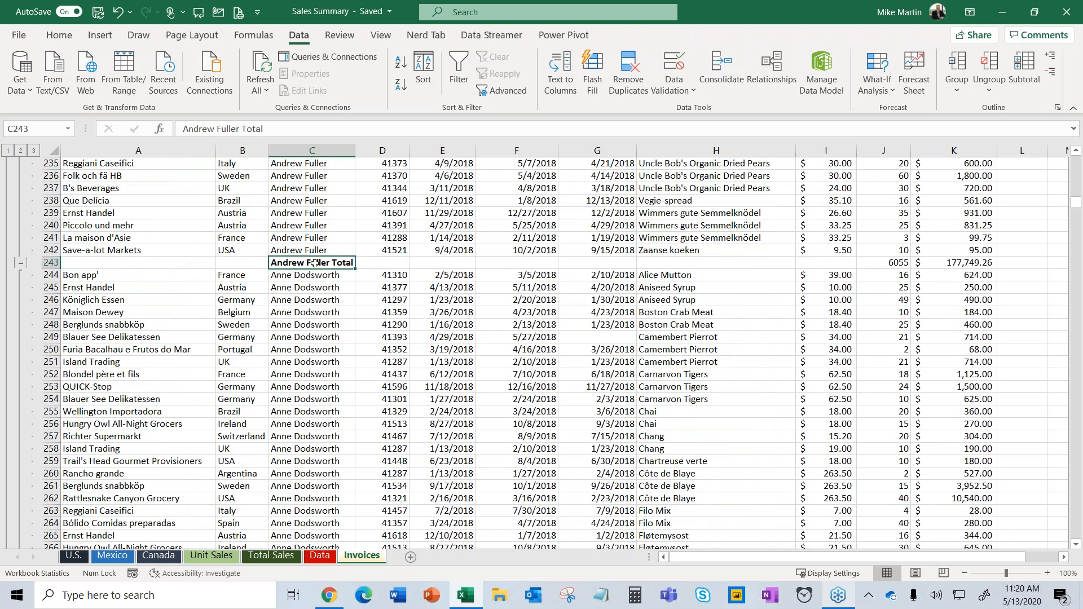
pyautogui.click(902, 262)
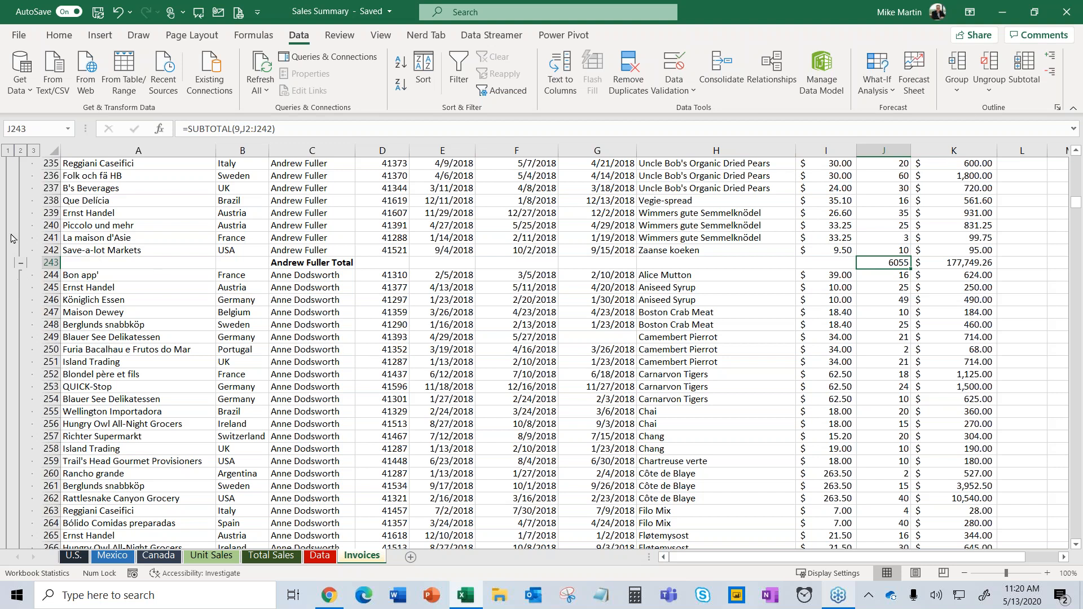
pyautogui.click(7, 151)
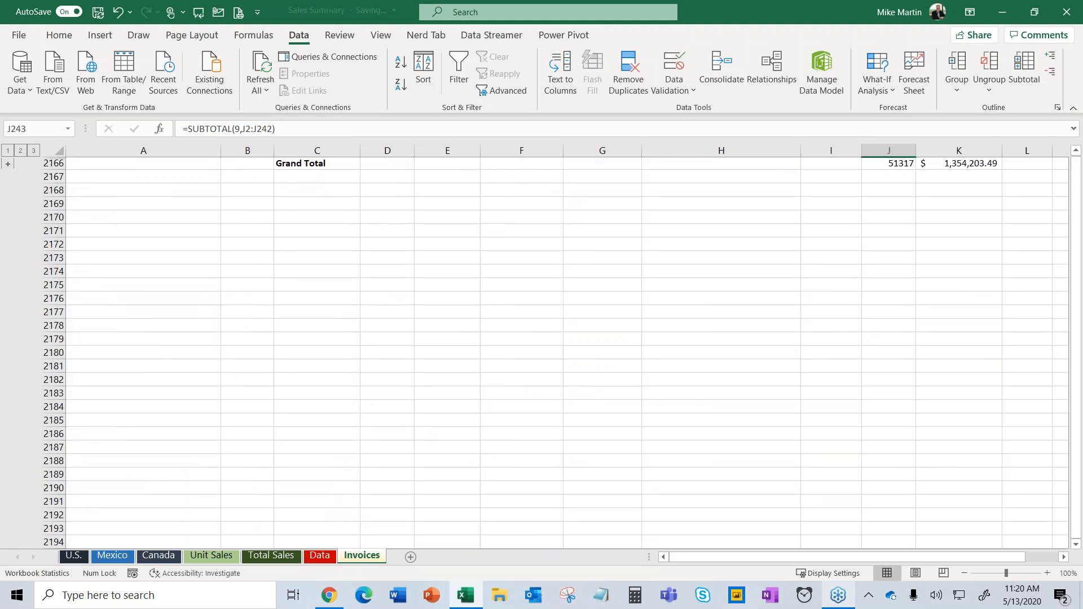
# Check the Grand Total Quantity formula, show level-2 subtotals, and autofit column C.
pyautogui.click(302, 164)
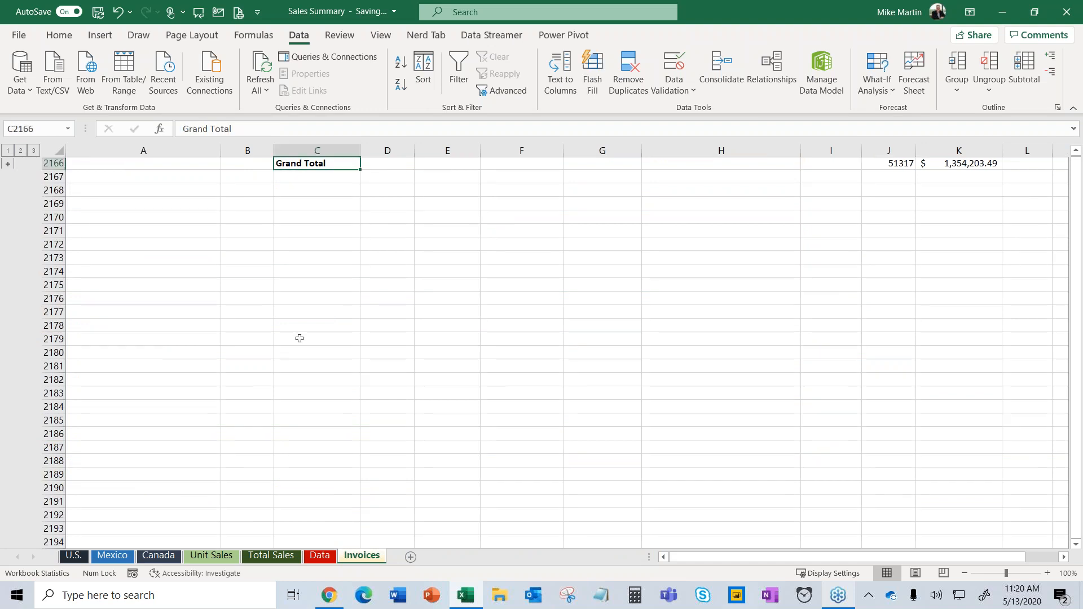
pyautogui.click(900, 163)
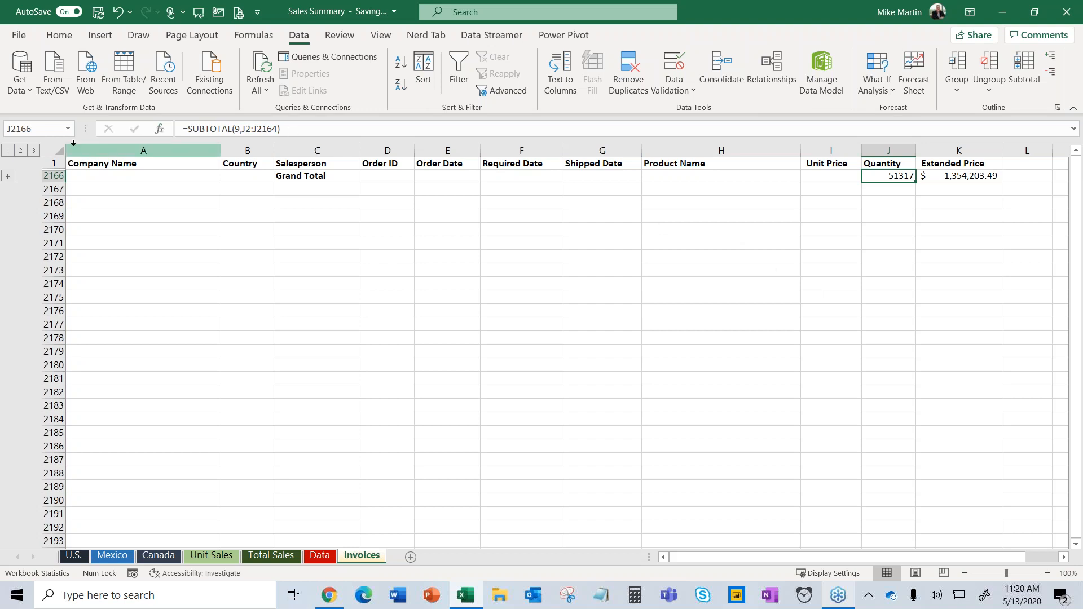
pyautogui.click(24, 153)
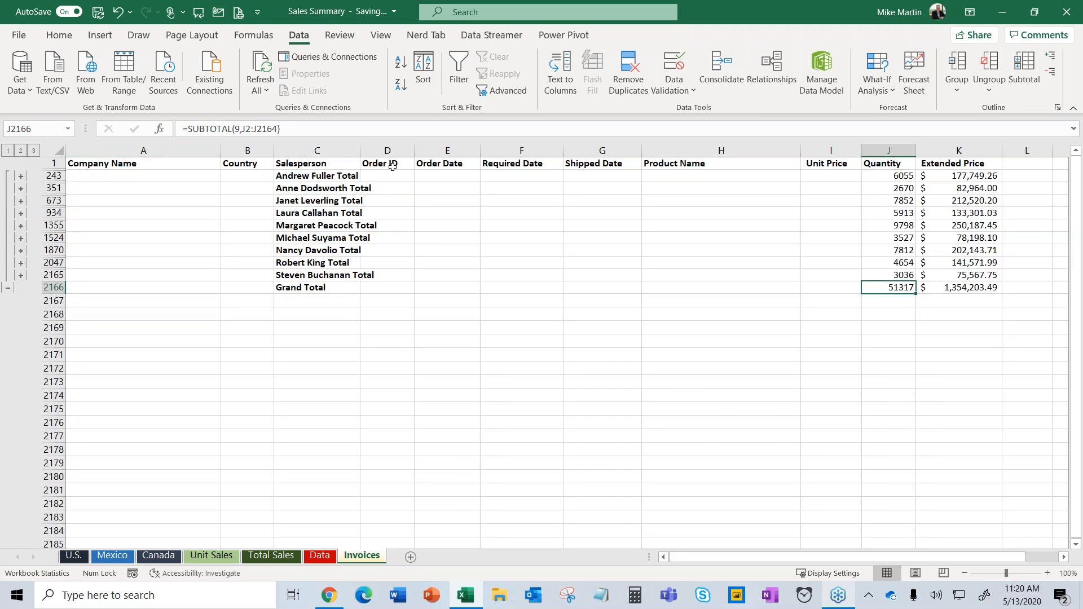
pyautogui.doubleClick(360, 150)
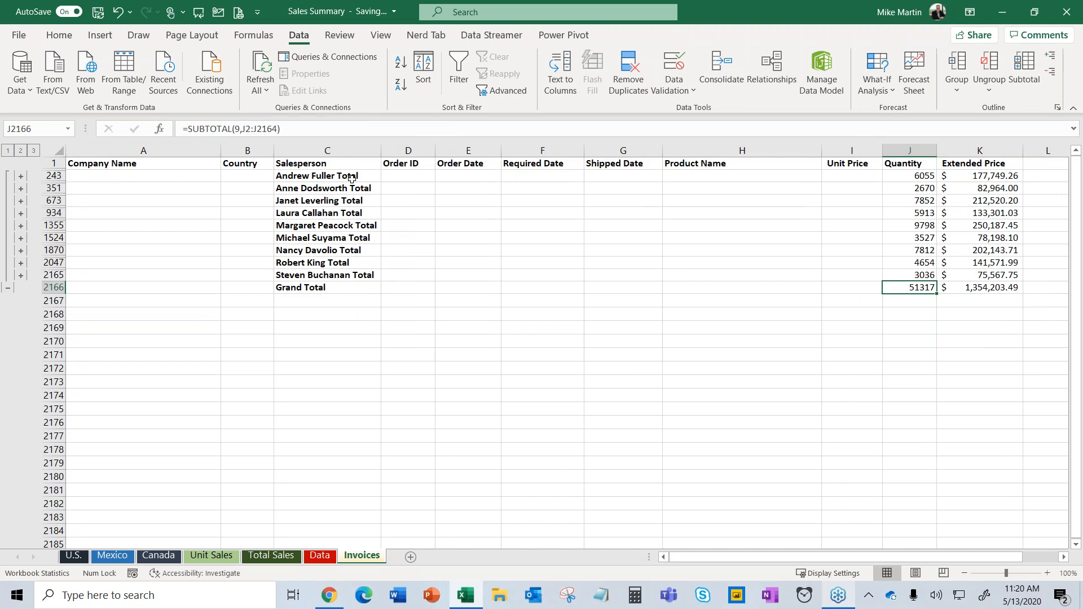
# Expand and collapse Laura Callahan's group, show all detail rows, and reopen the Subtotal settings.
pyautogui.click(291, 190)
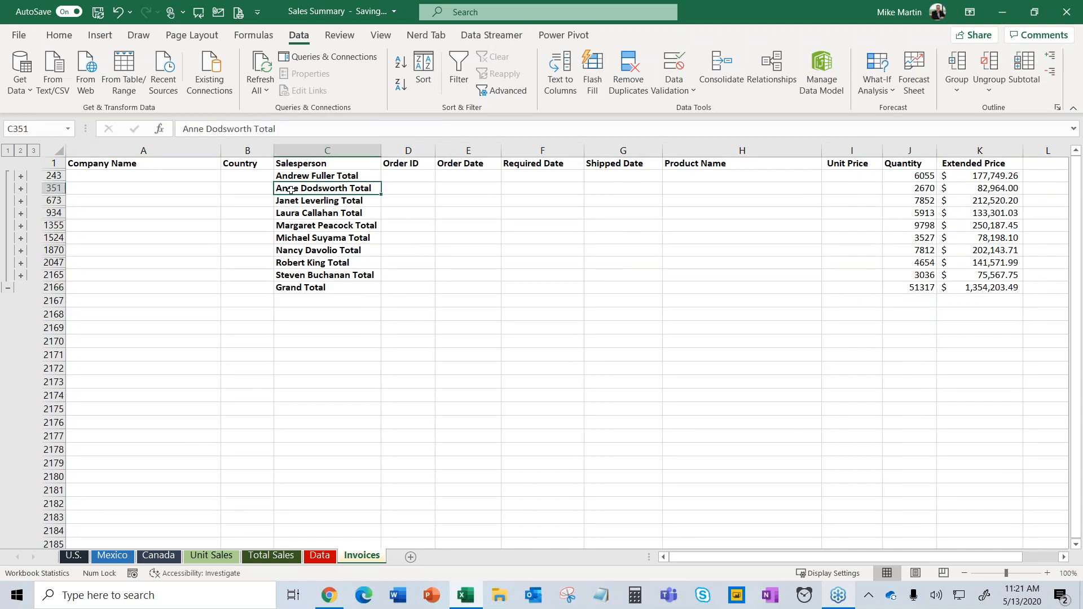
pyautogui.click(291, 212)
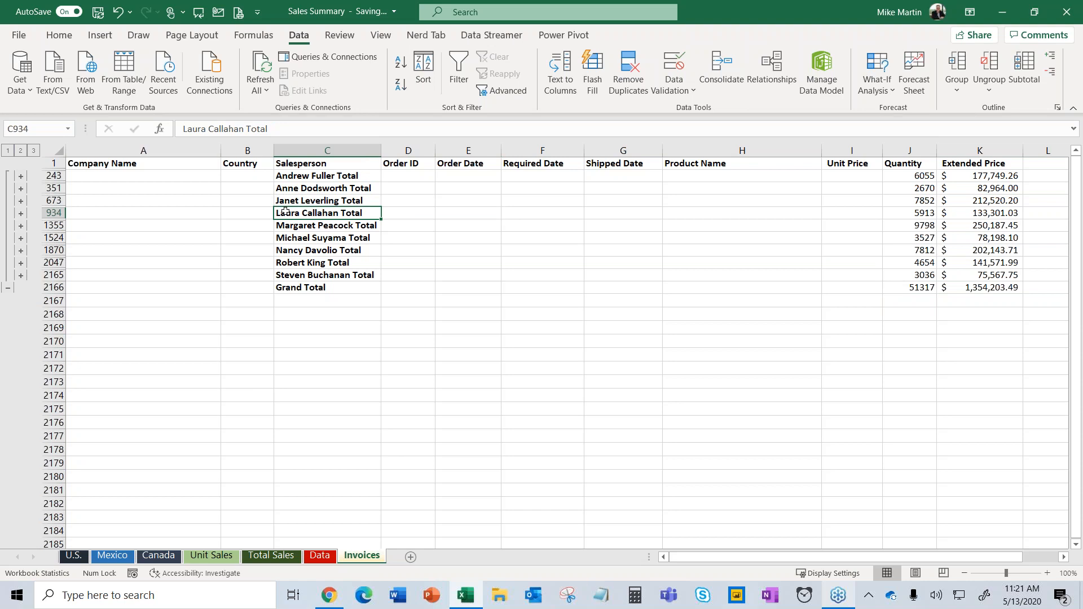
pyautogui.click(21, 213)
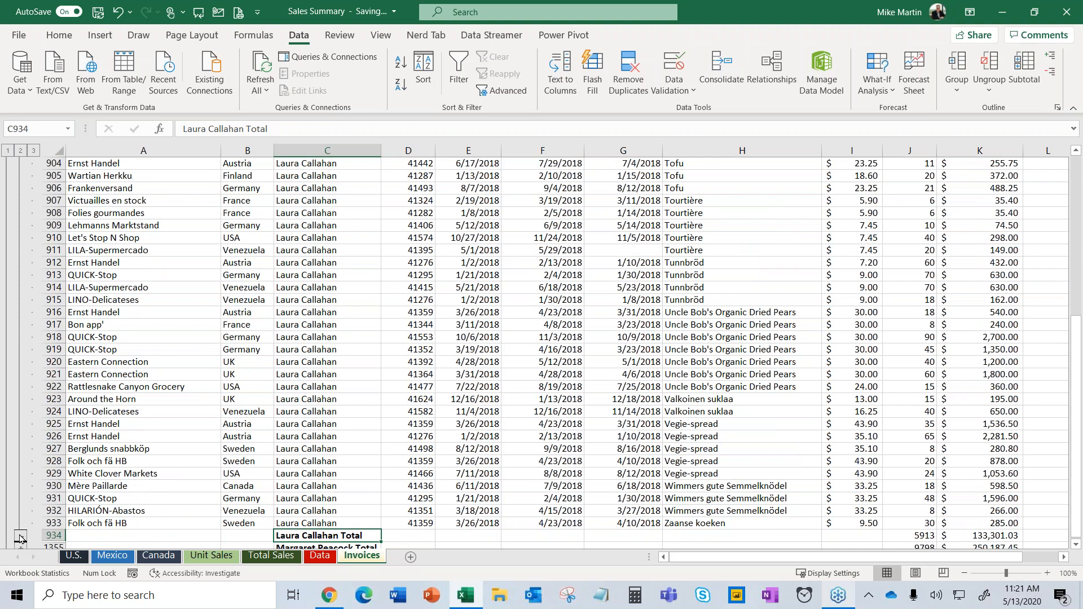
pyautogui.click(21, 536)
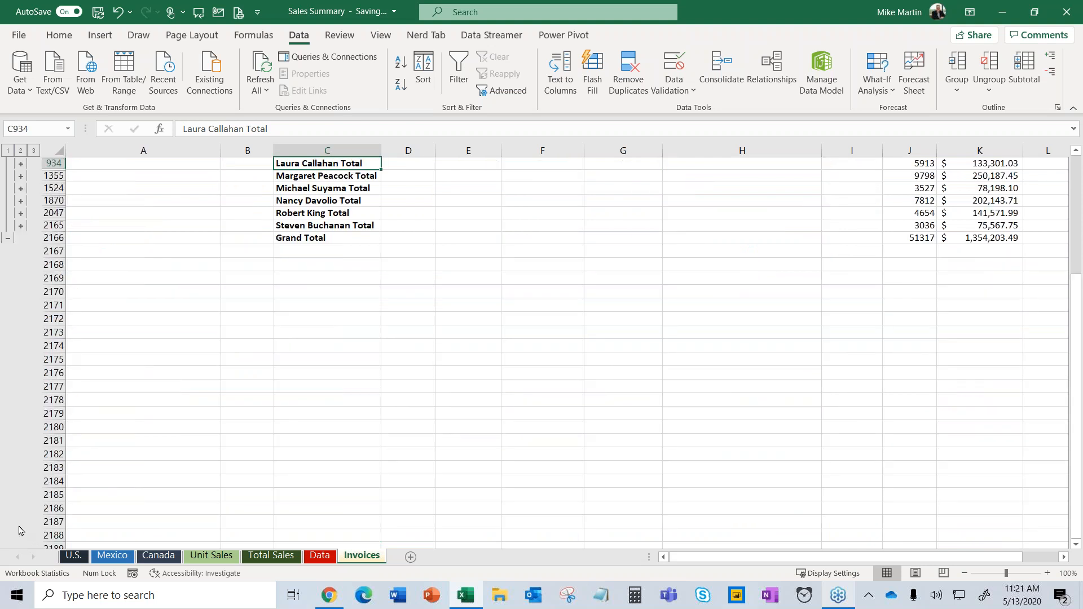
pyautogui.click(33, 150)
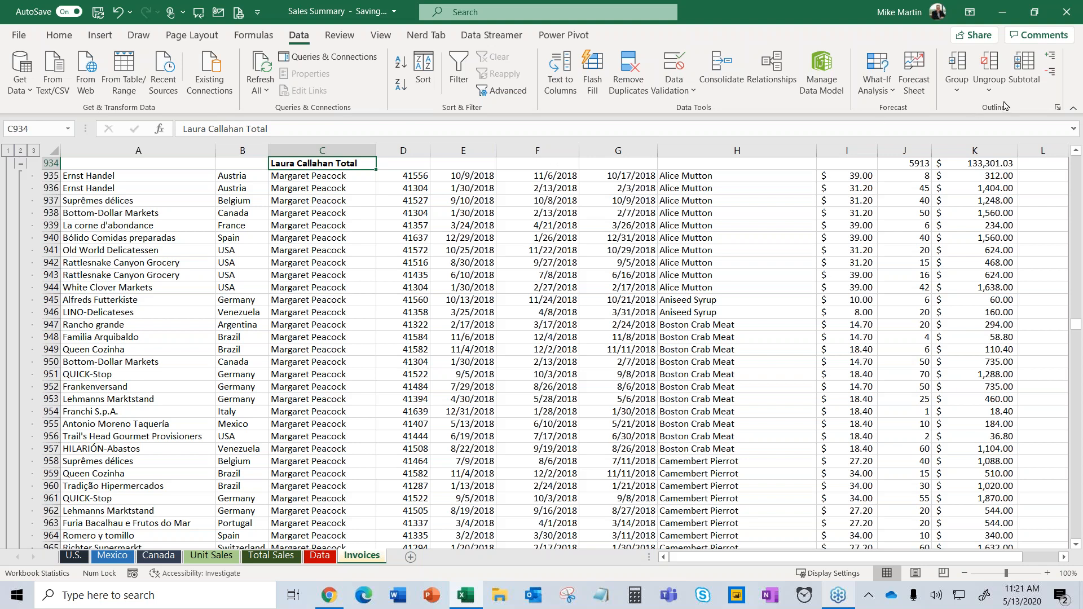
pyautogui.click(1028, 68)
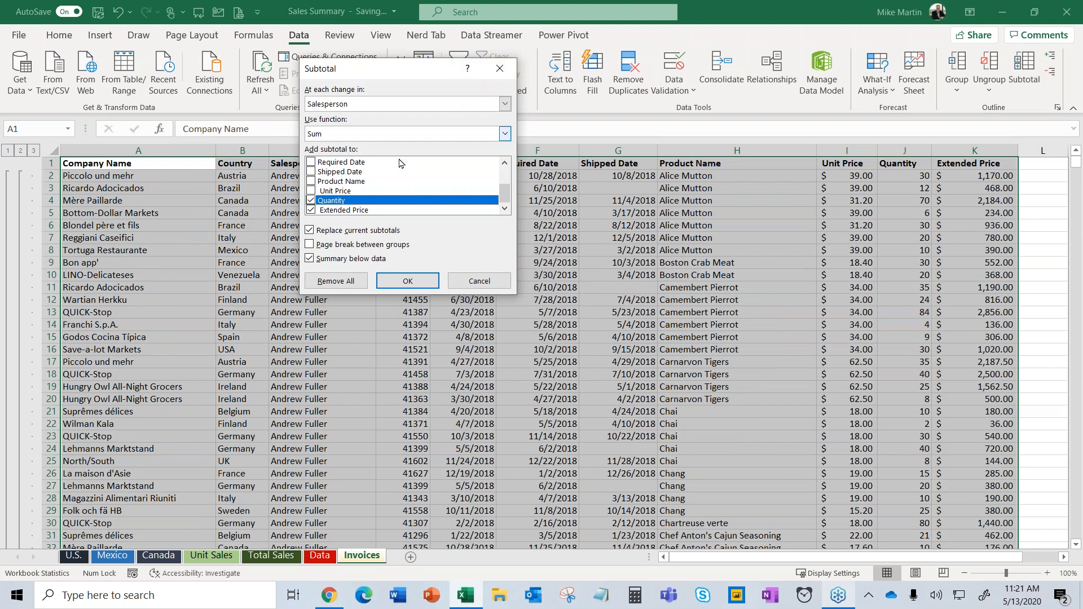
# Remove all subtotals from the Invoices table, then select the block A1:G28.
pyautogui.click(341, 282)
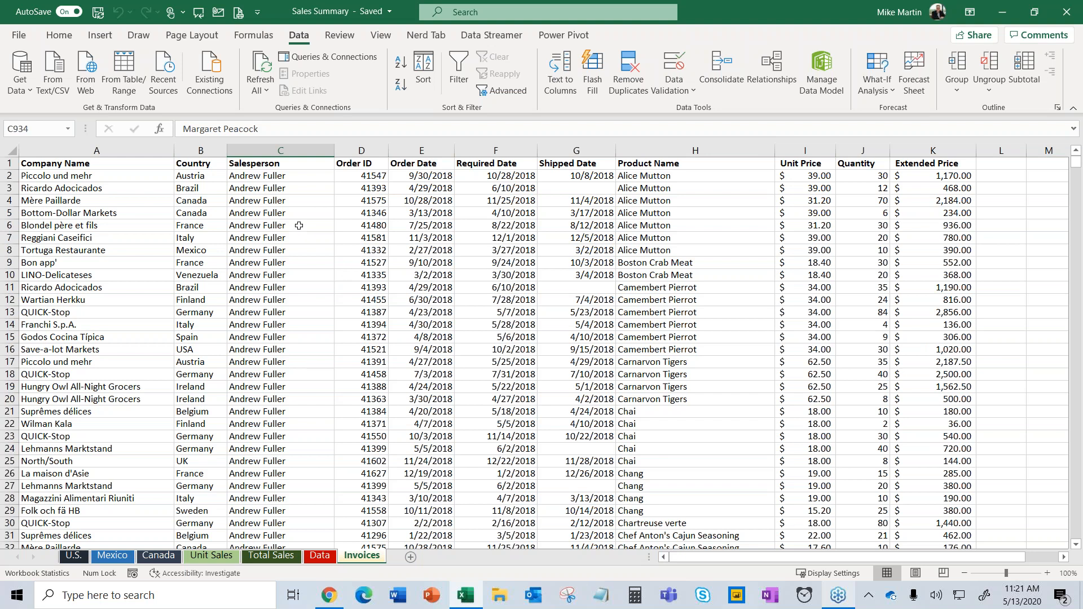
pyautogui.click(144, 162)
pyautogui.moveTo(143, 162); pyautogui.dragTo(587, 506)
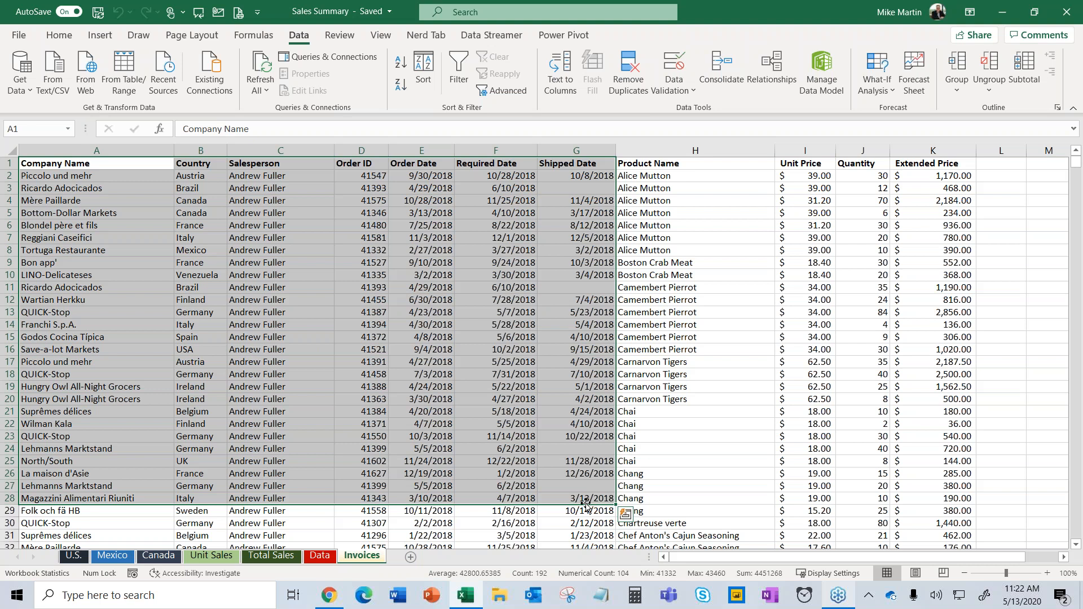
# Select the date range E7:F20 as a demo, deselect it, and show the Insert tools.
pyautogui.click(693, 229)
pyautogui.moveTo(421, 238); pyautogui.dragTo(472, 399)
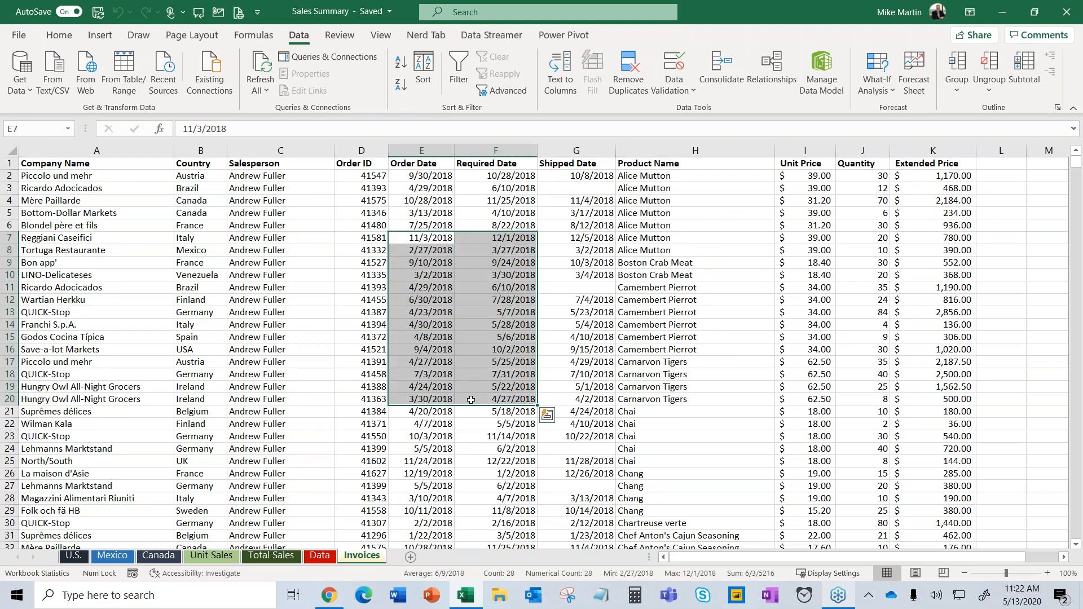
pyautogui.click(254, 287)
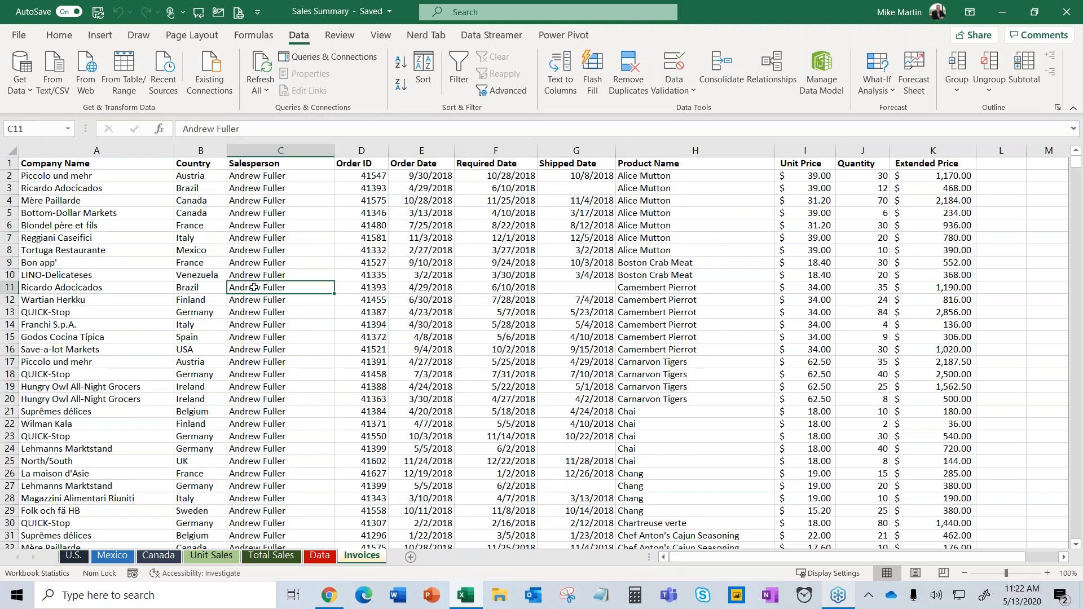
pyautogui.click(109, 38)
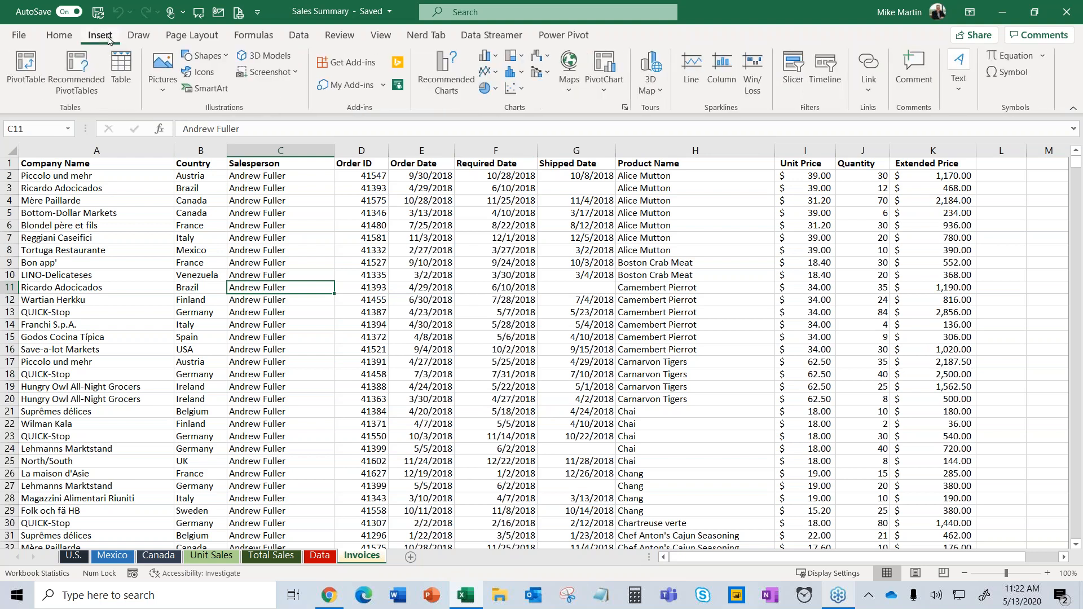
# Start a PivotTable, review the proposed range Invoices!$A$1:$K$2156, and cancel it.
pyautogui.click(33, 70)
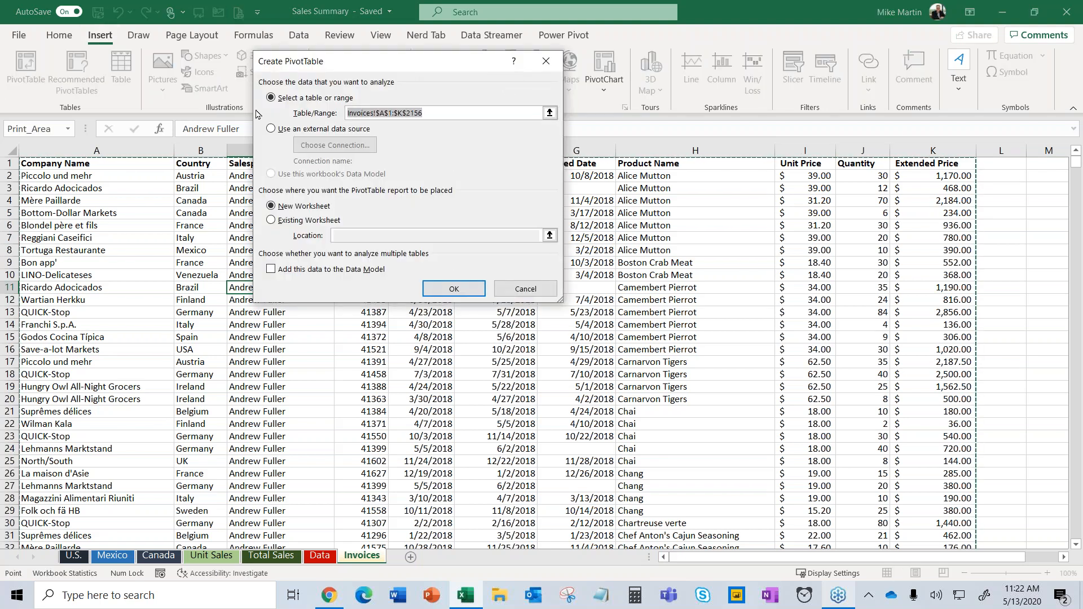
pyautogui.click(433, 115)
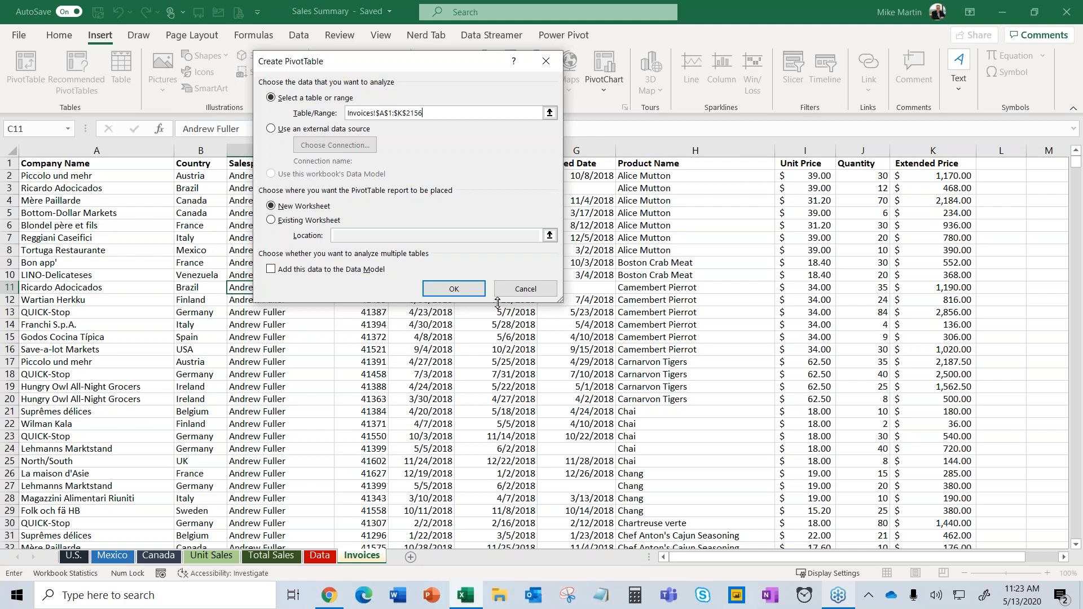
pyautogui.click(525, 289)
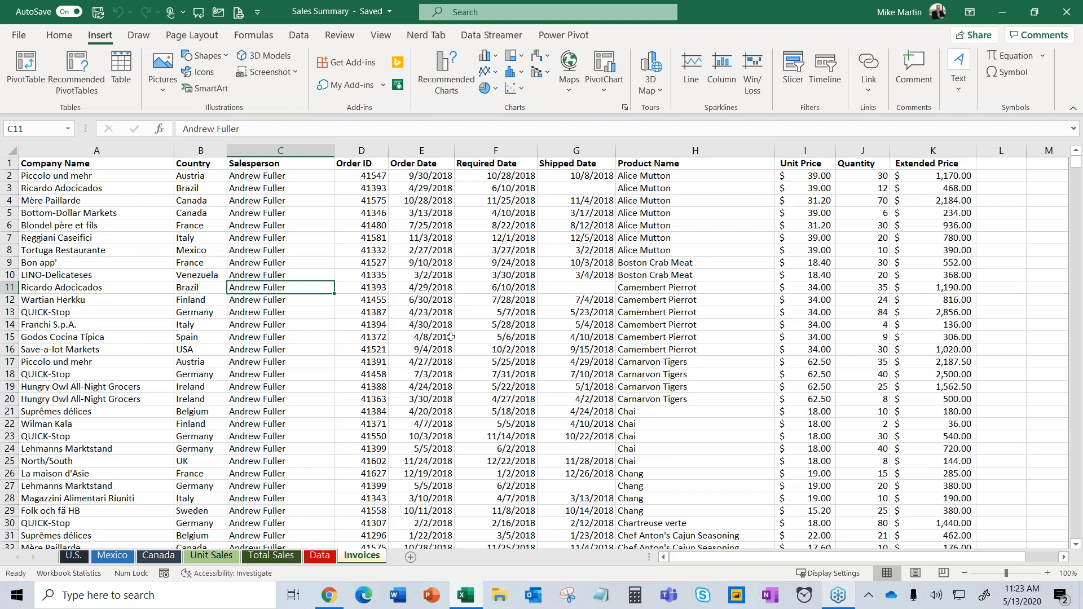
pyautogui.click(722, 273)
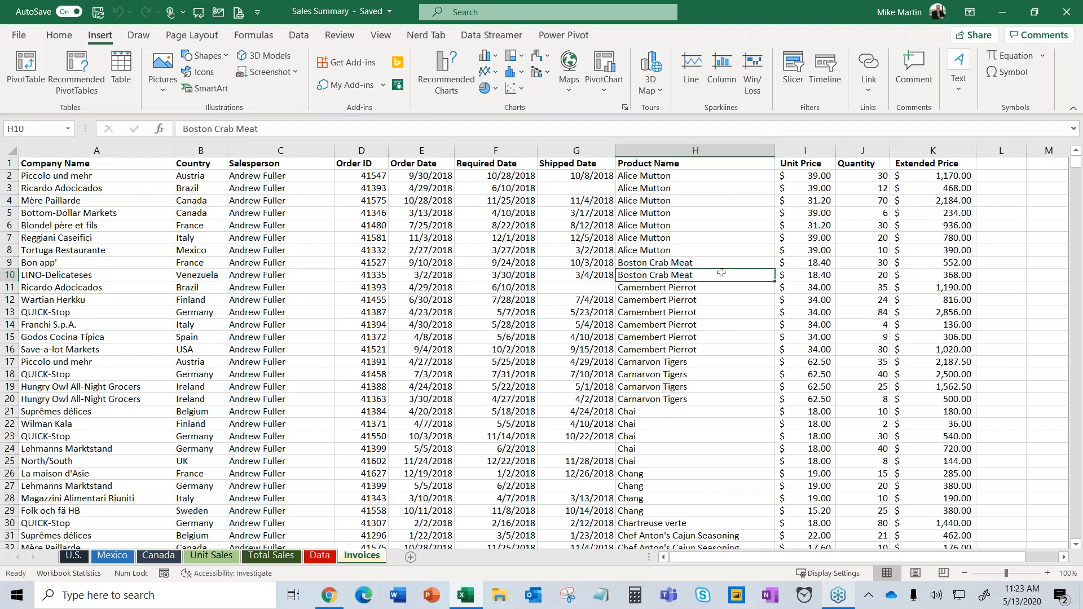
# Convert the invoice data $A$1:$K$2156 with headers into the formatted table Table4.
pyautogui.click(296, 254)
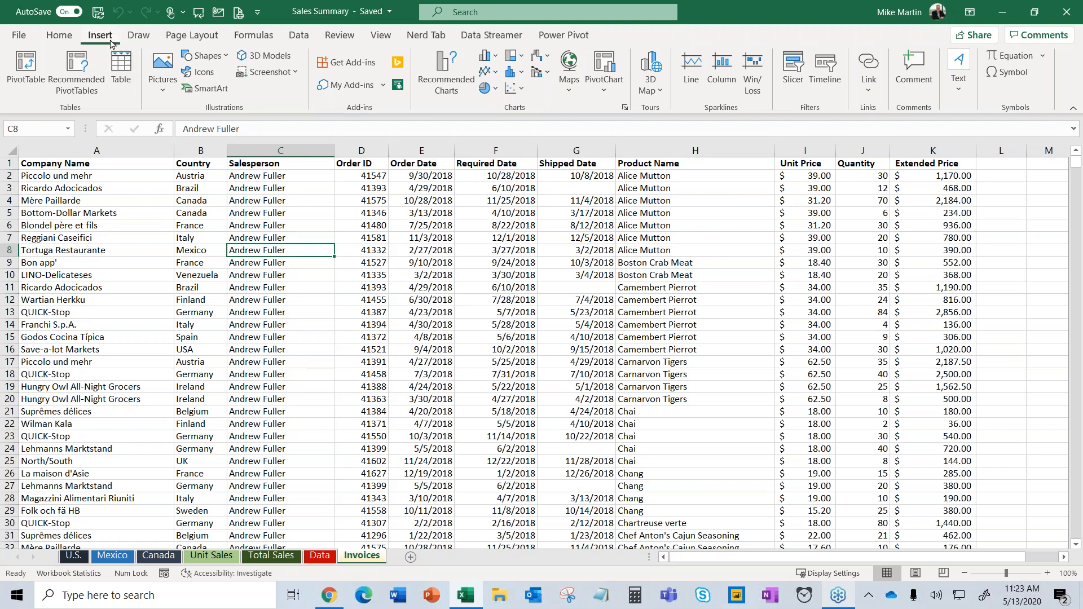
pyautogui.click(119, 92)
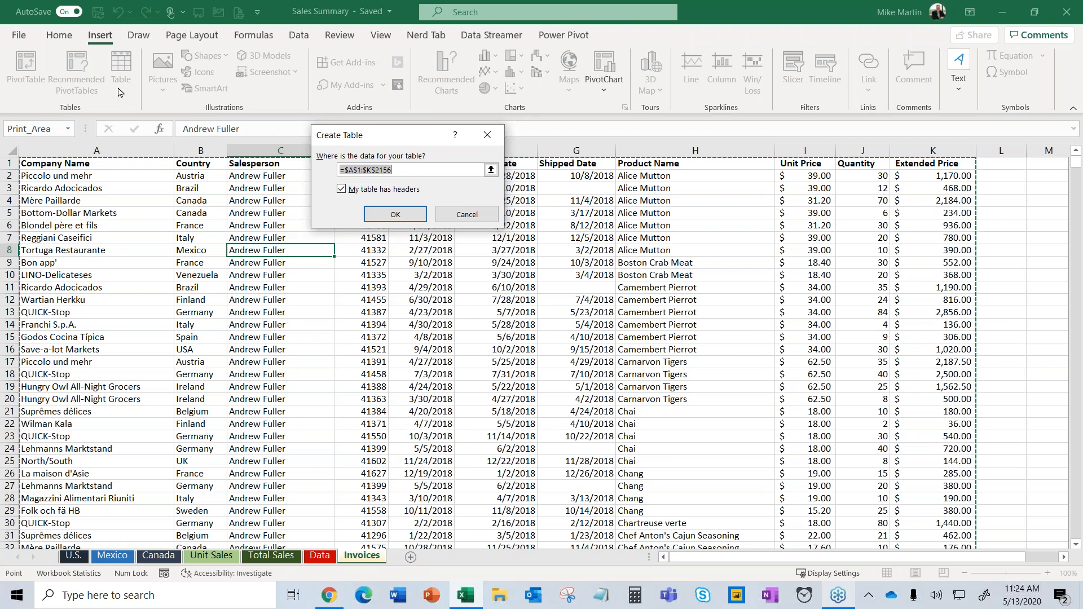
pyautogui.click(398, 219)
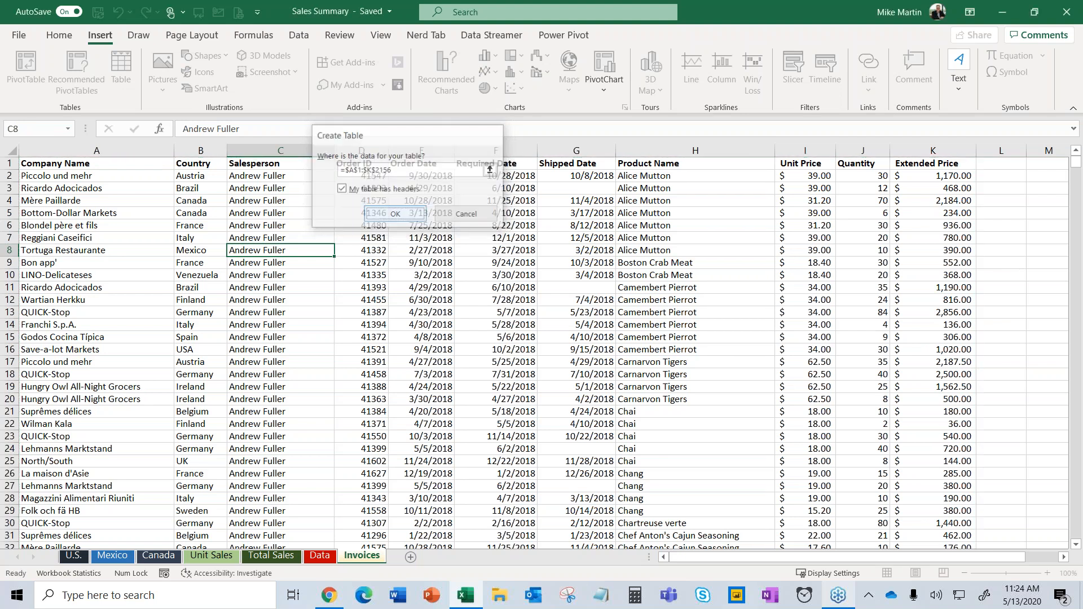
pyautogui.click(376, 249)
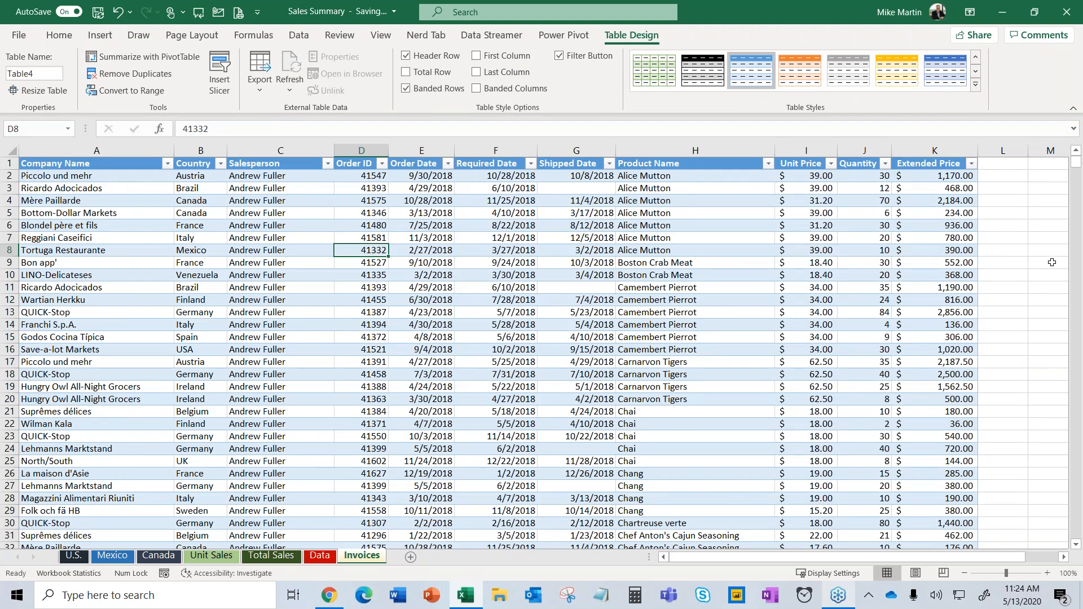
pyautogui.click(1014, 236)
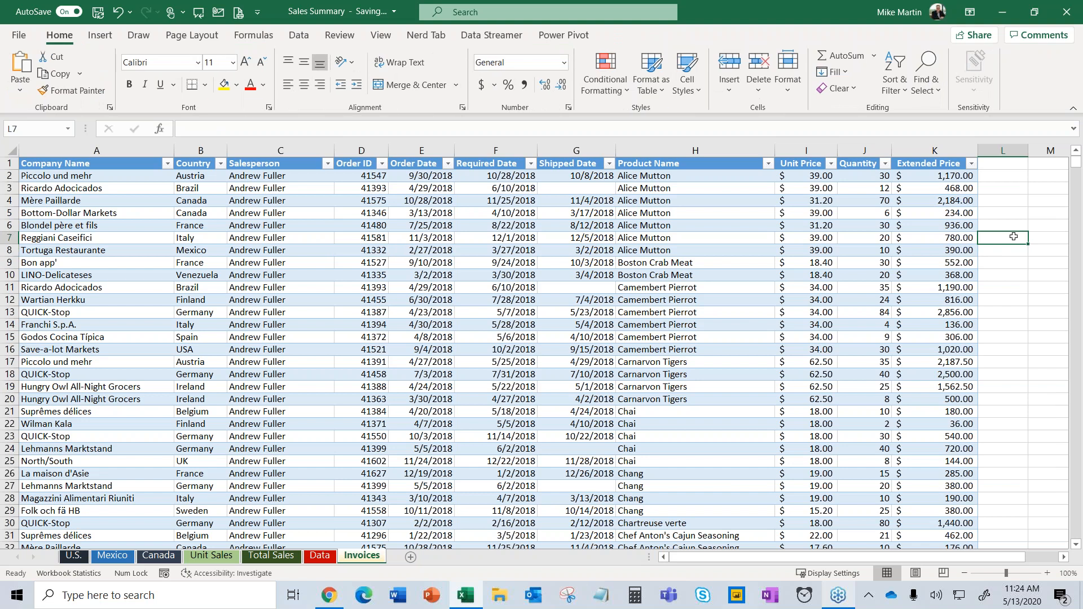
pyautogui.click(871, 246)
pyautogui.click(1018, 228)
pyautogui.click(757, 222)
pyautogui.click(1024, 222)
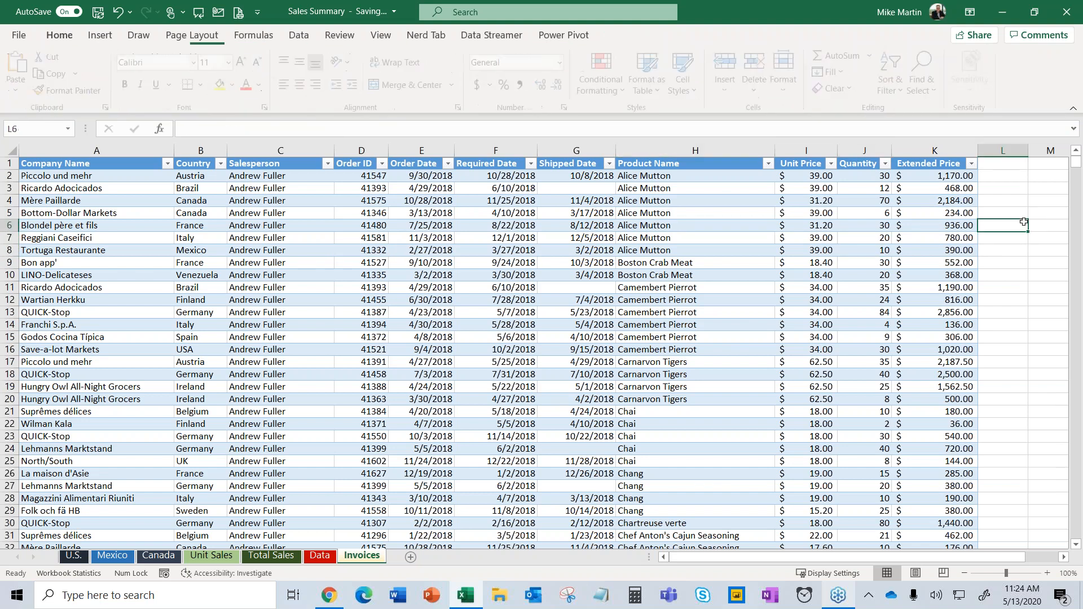
pyautogui.click(588, 227)
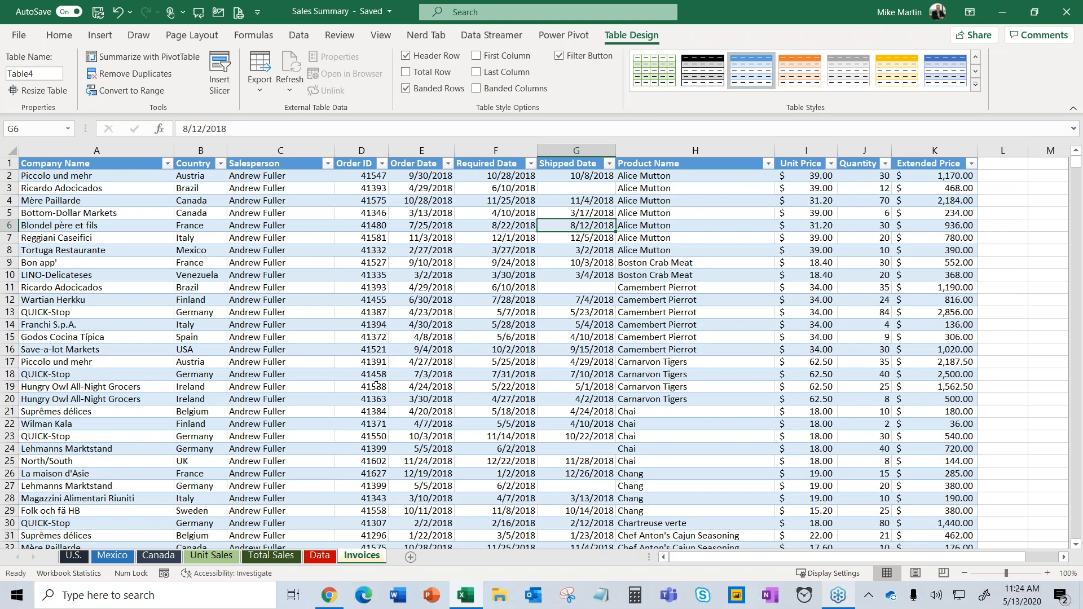
pyautogui.scroll(-5, 376, 386)
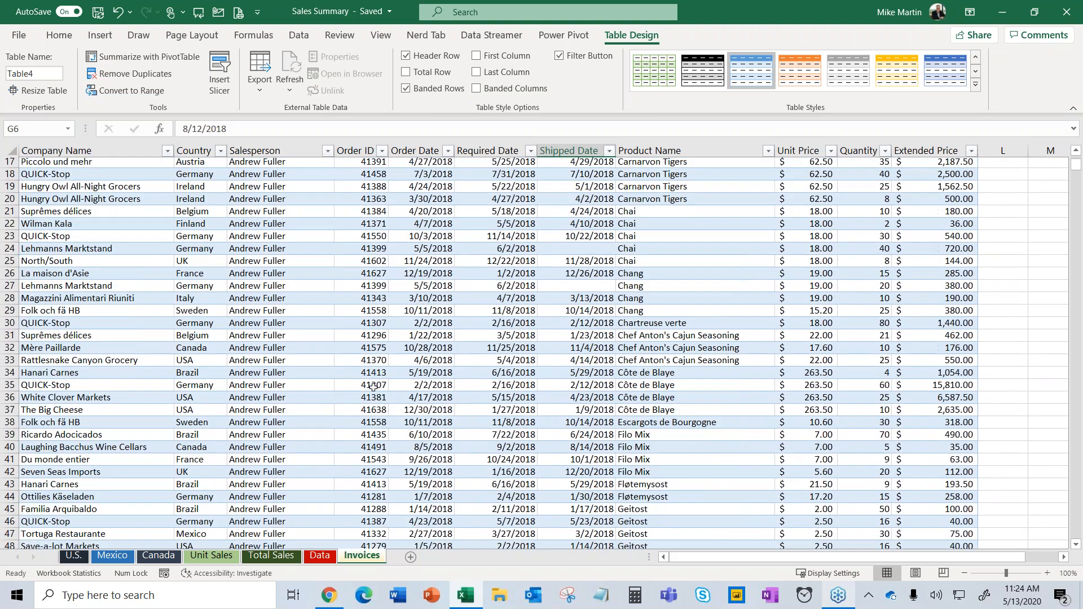
pyautogui.scroll(-2, 373, 387)
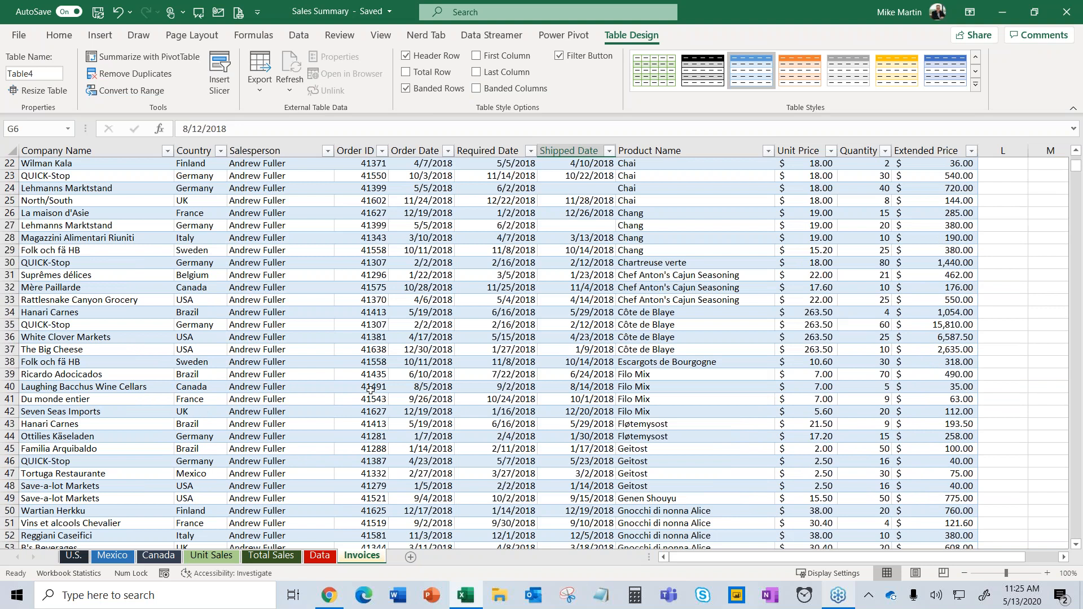
pyautogui.scroll(-3, 367, 389)
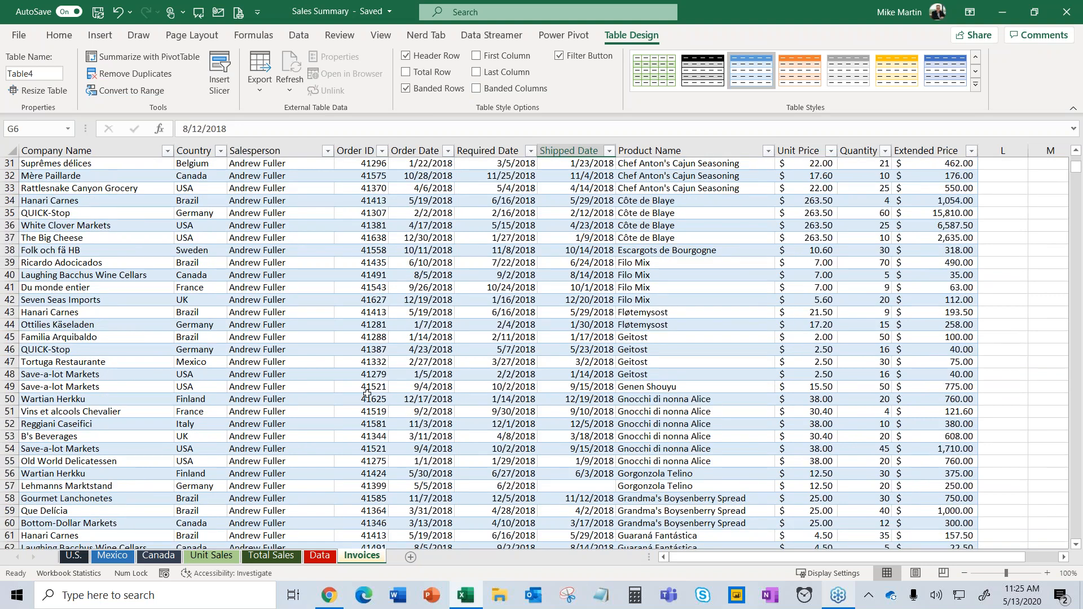
pyautogui.scroll(10, 365, 391)
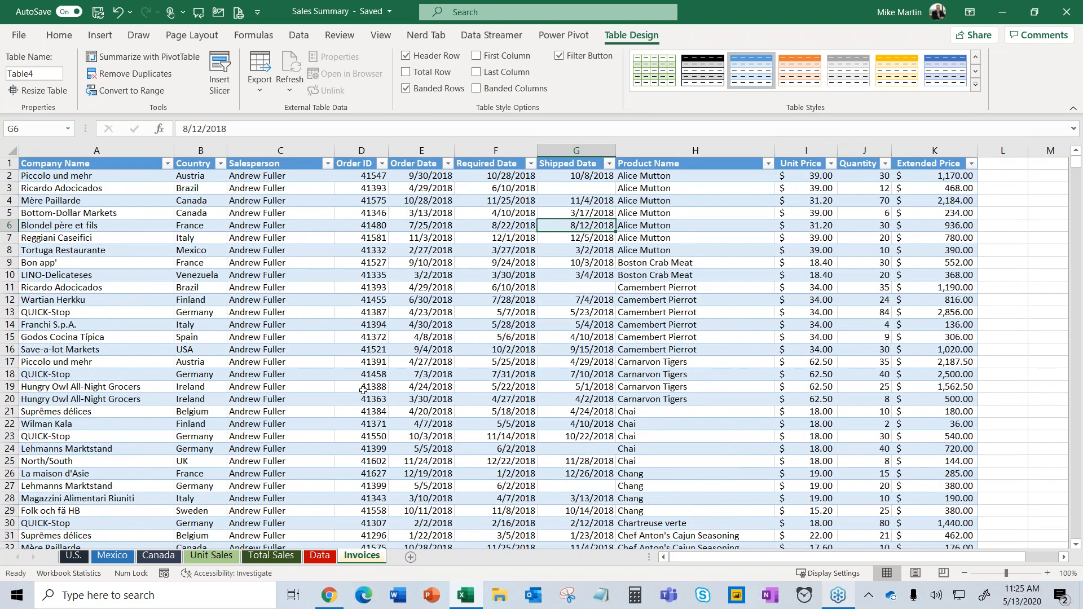
pyautogui.click(383, 164)
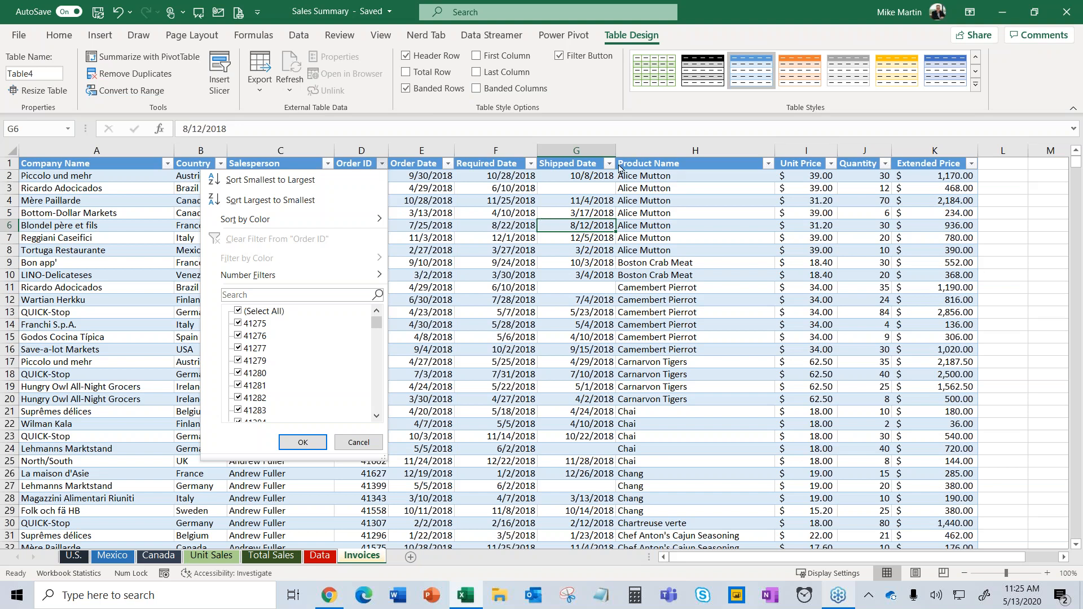
pyautogui.press('Escape')
pyautogui.hotkey('alt', 'Down')
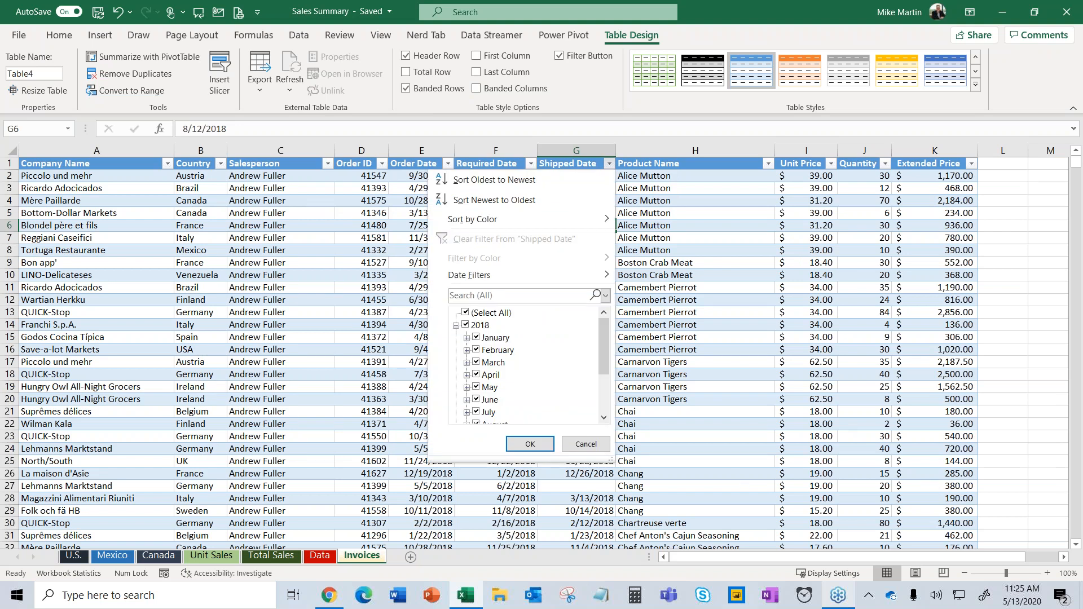
pyautogui.press('Escape')
pyautogui.click(167, 163)
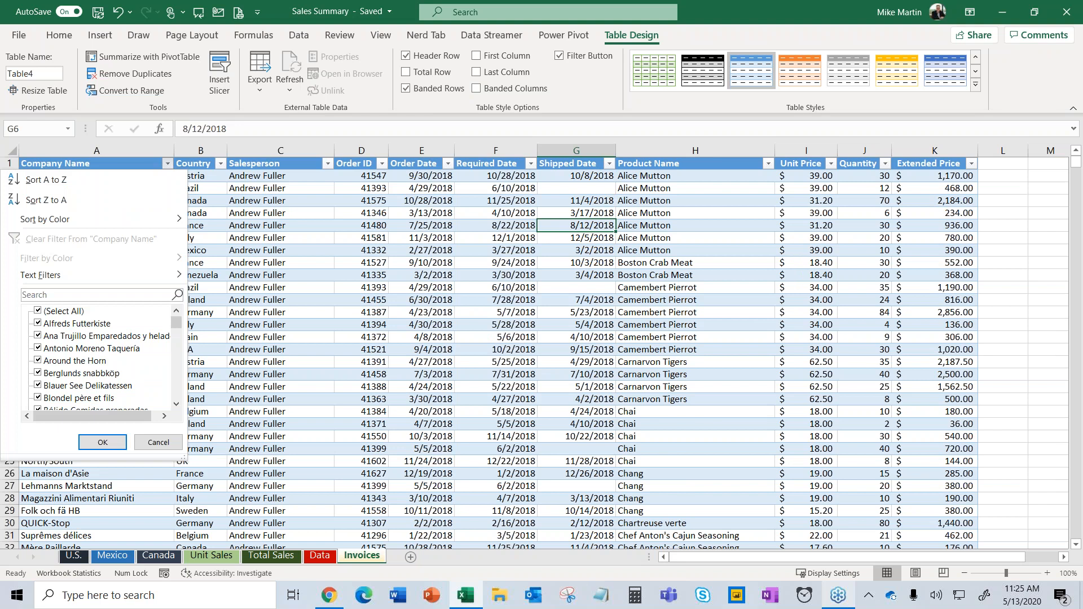
pyautogui.press('Escape')
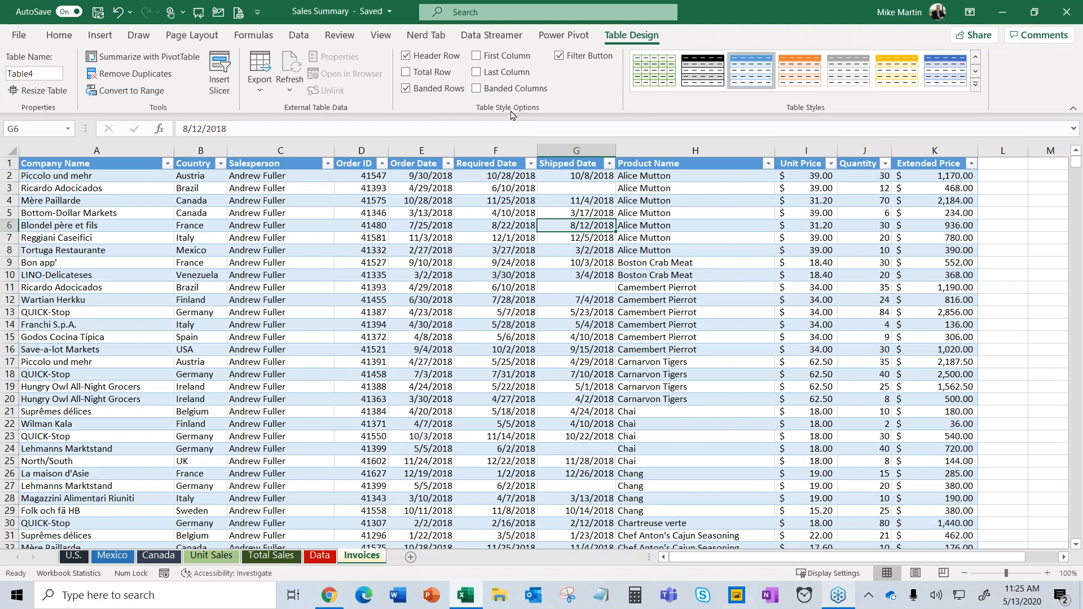
# Add a Total row to the table and set the Quantity total to Count.
pyautogui.click(424, 78)
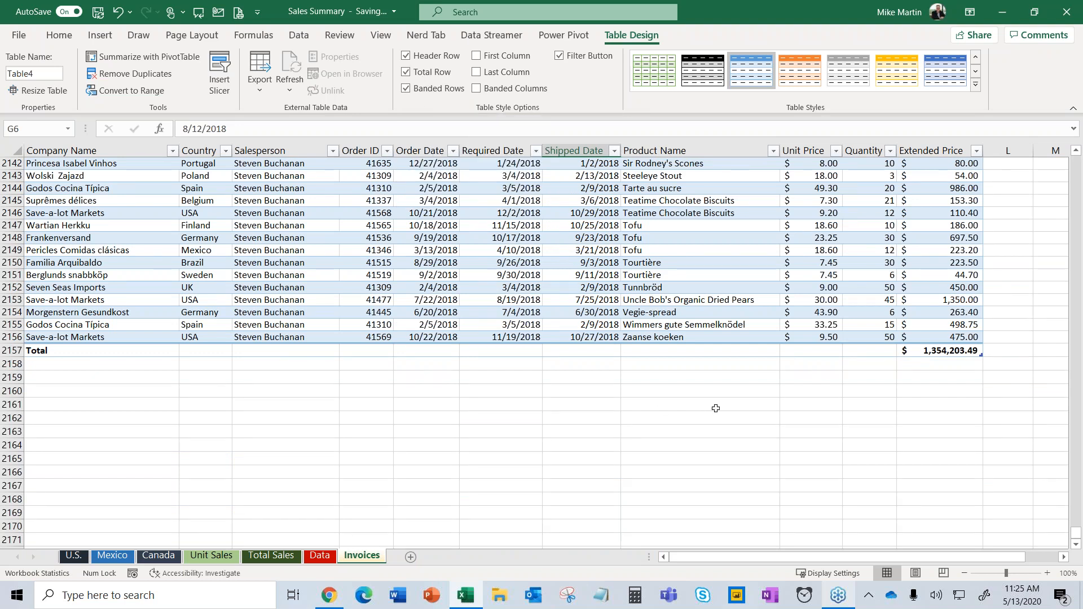
pyautogui.click(705, 349)
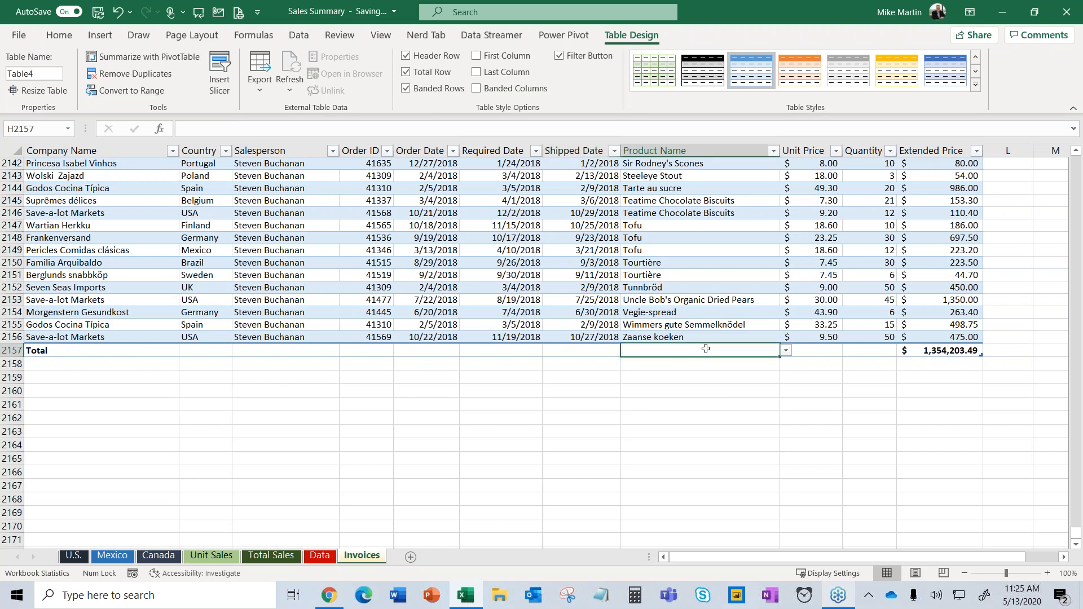
pyautogui.click(804, 350)
pyautogui.click(873, 348)
pyautogui.click(904, 352)
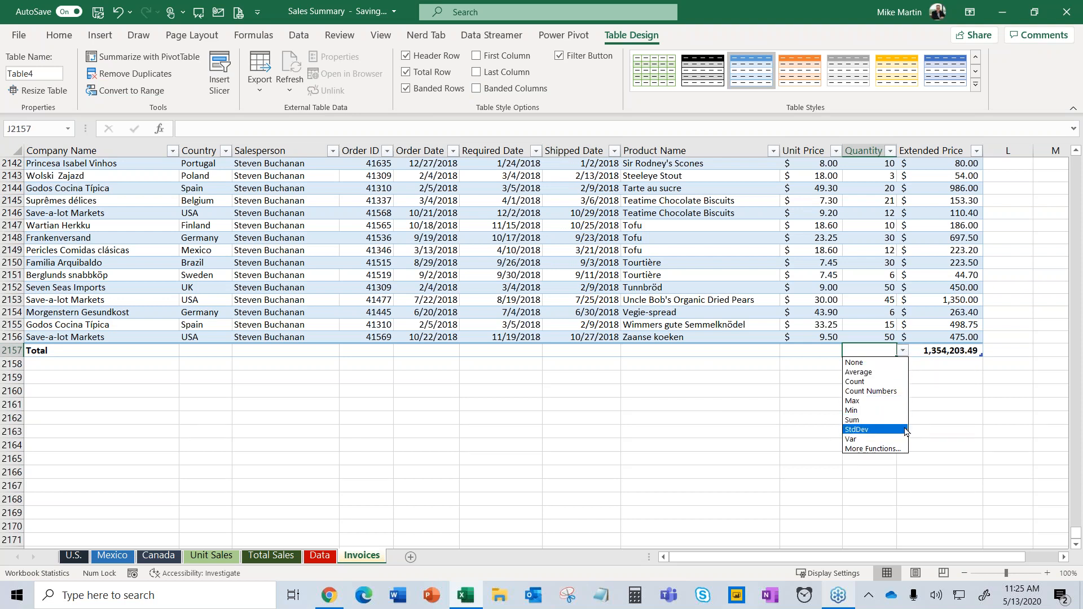
pyautogui.click(887, 381)
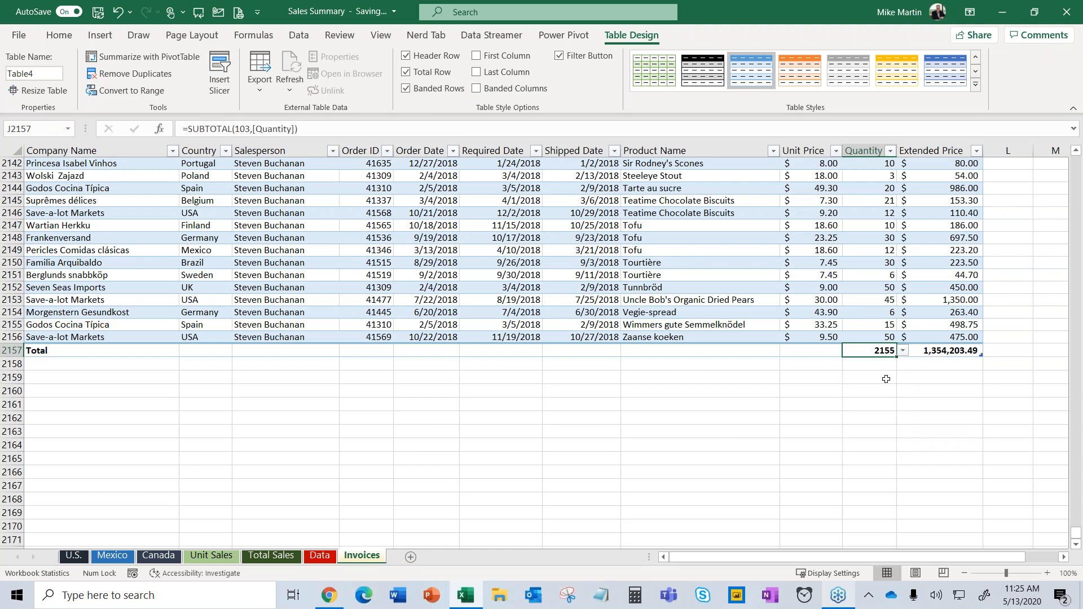
# Set the Unit Price total to Average, toggle the Total row, and return to the top.
pyautogui.click(826, 351)
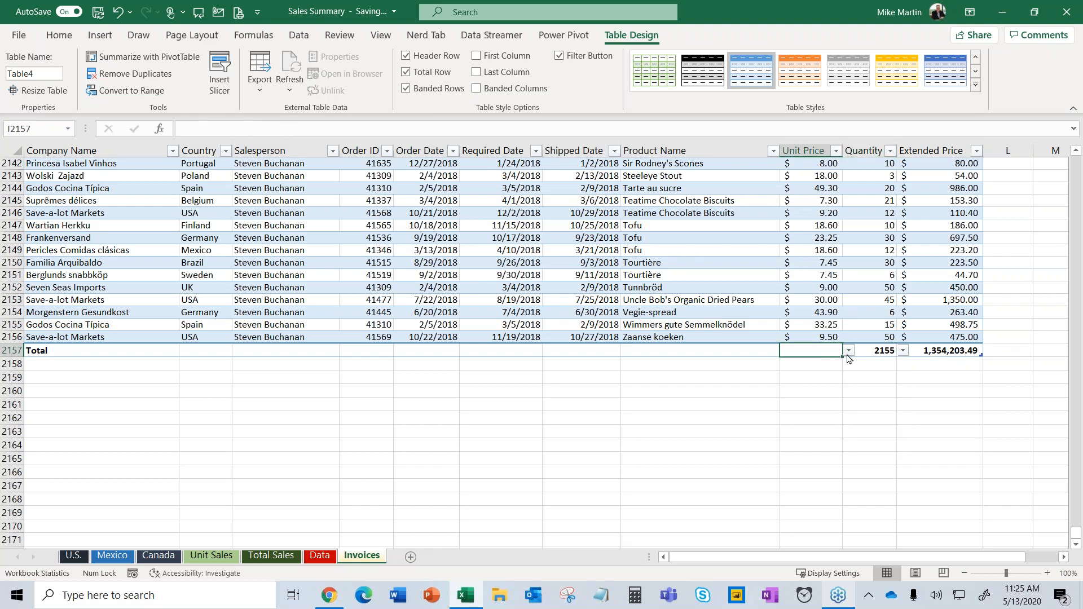
pyautogui.click(849, 351)
pyautogui.click(844, 372)
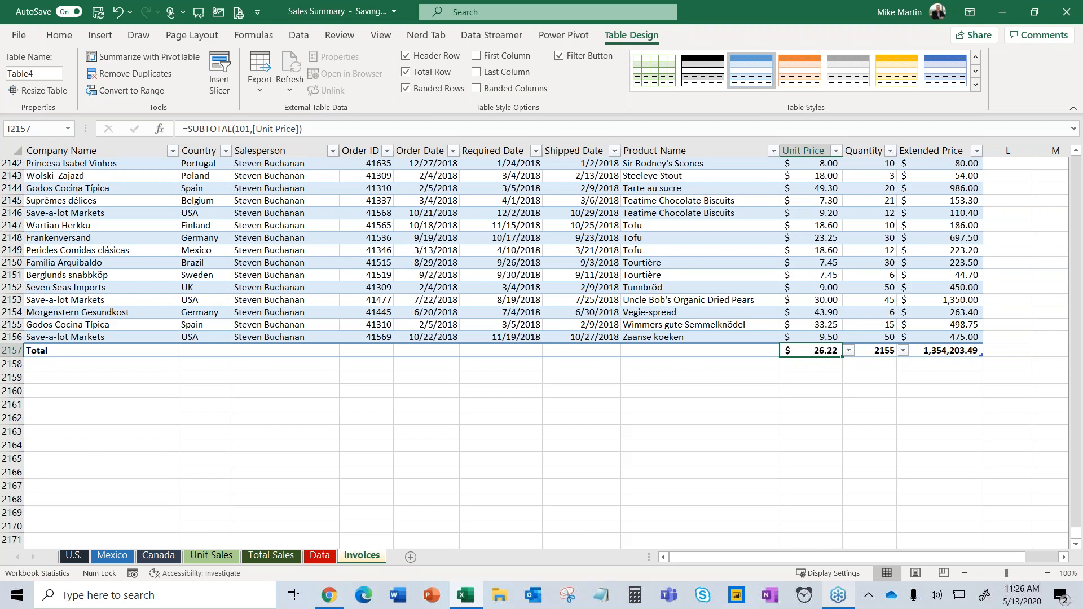
pyautogui.click(430, 77)
pyautogui.click(431, 77)
pyautogui.click(427, 73)
pyautogui.click(427, 74)
pyautogui.click(466, 239)
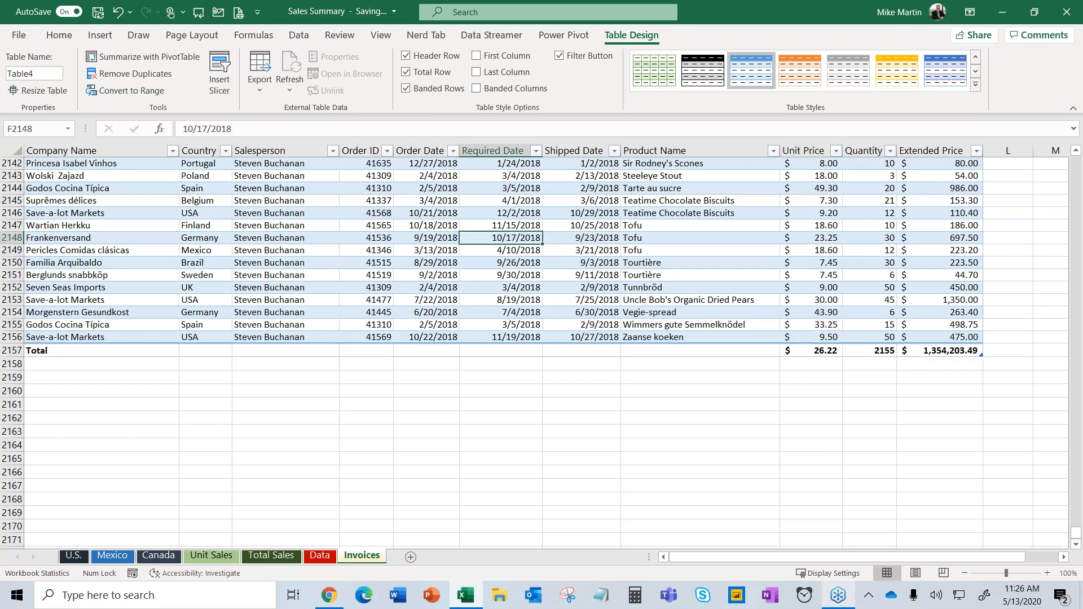
pyautogui.hotkey('ctrl', 'Home')
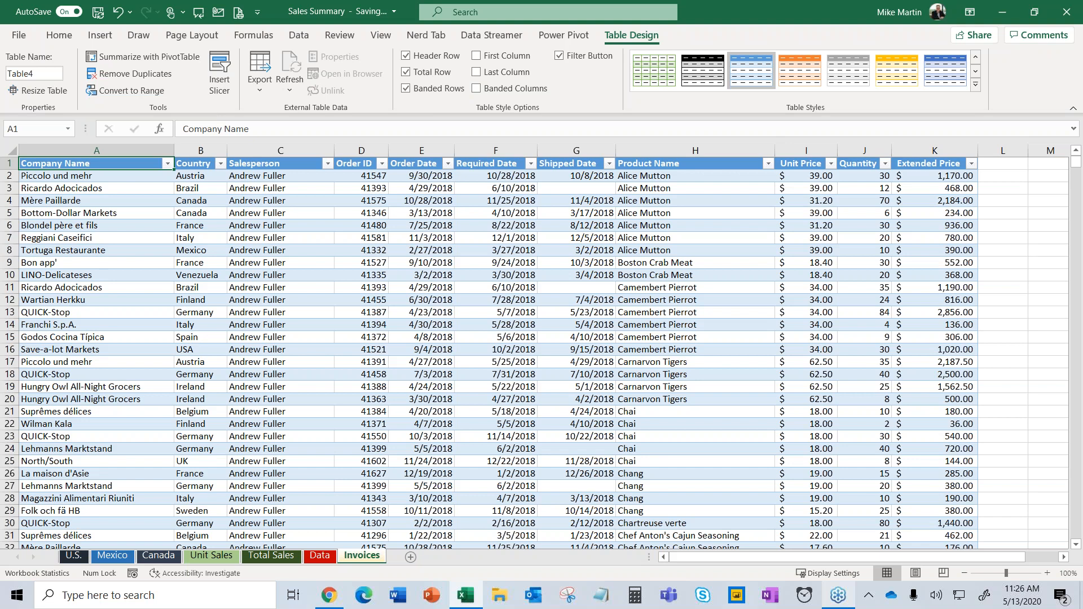
pyautogui.click(496, 238)
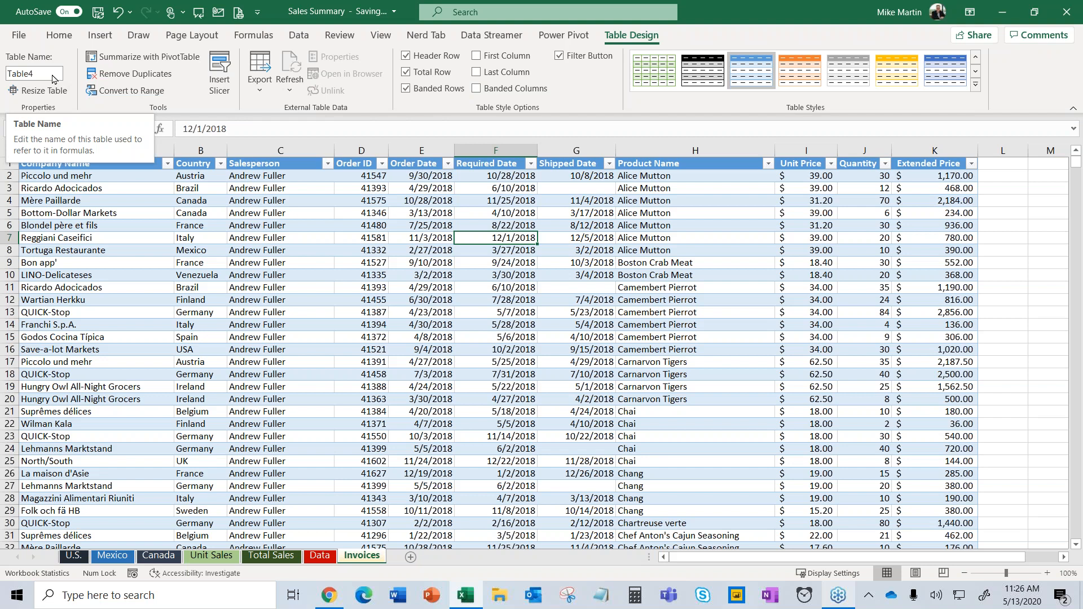
pyautogui.click(54, 79)
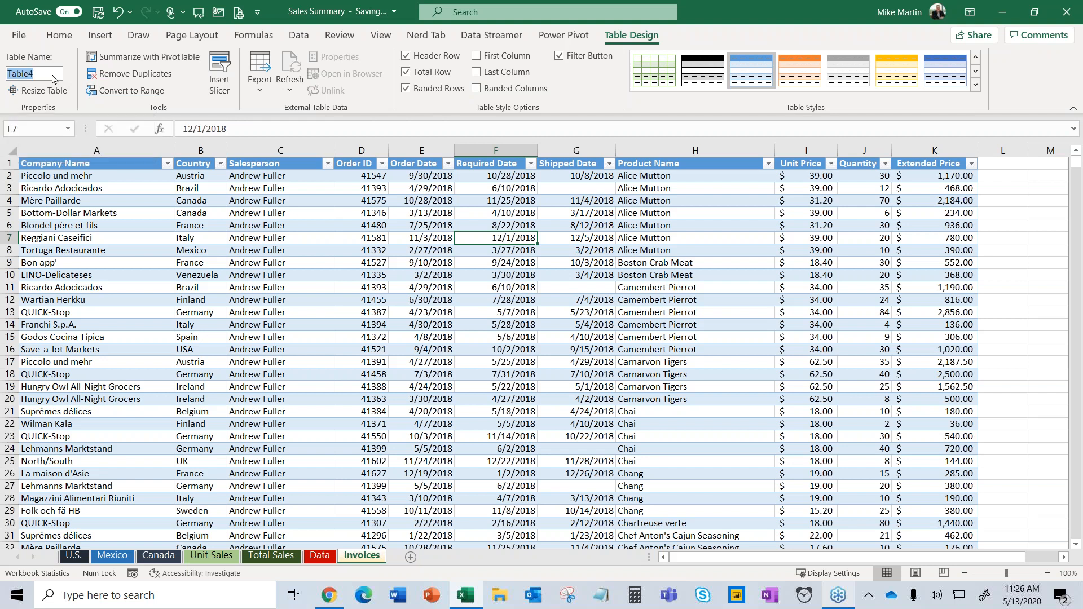
pyautogui.write('ShippingInfo')
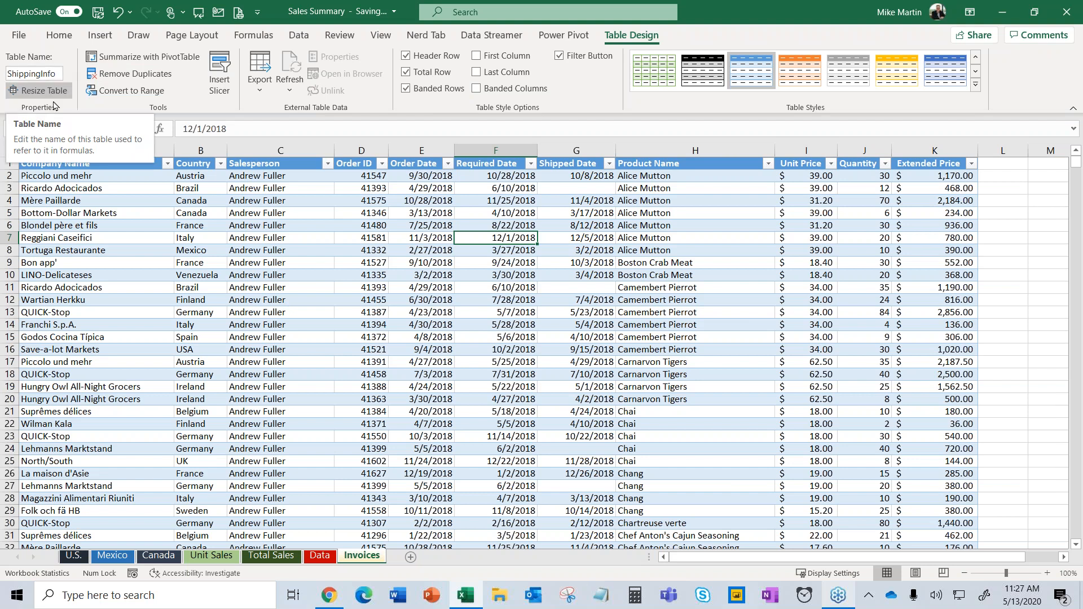
pyautogui.click(483, 350)
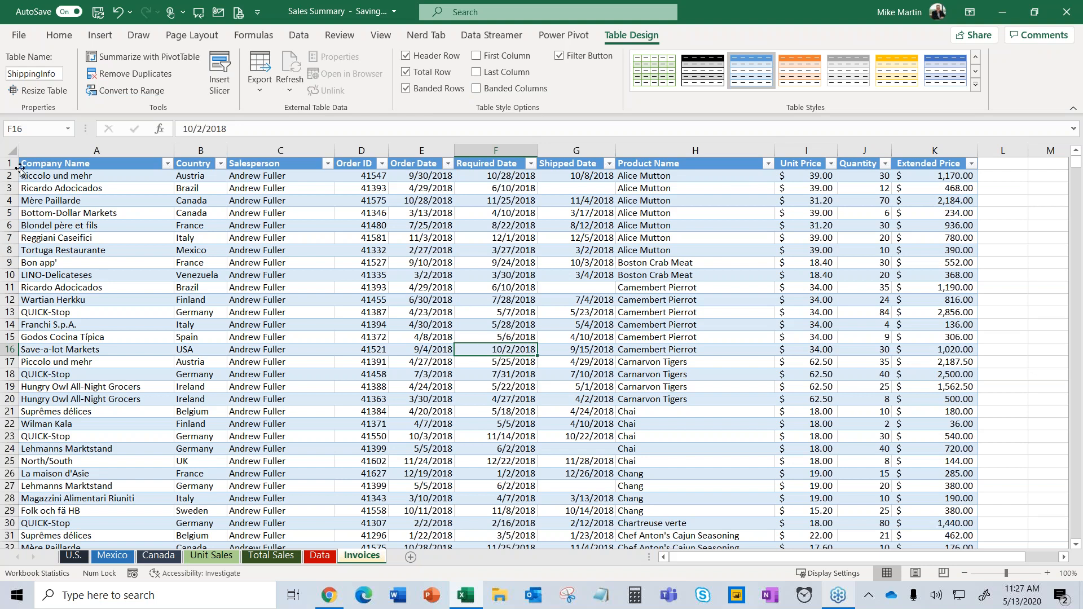
# Jump to the bottom of Company Name and switch off the table's Total row.
pyautogui.click(39, 175)
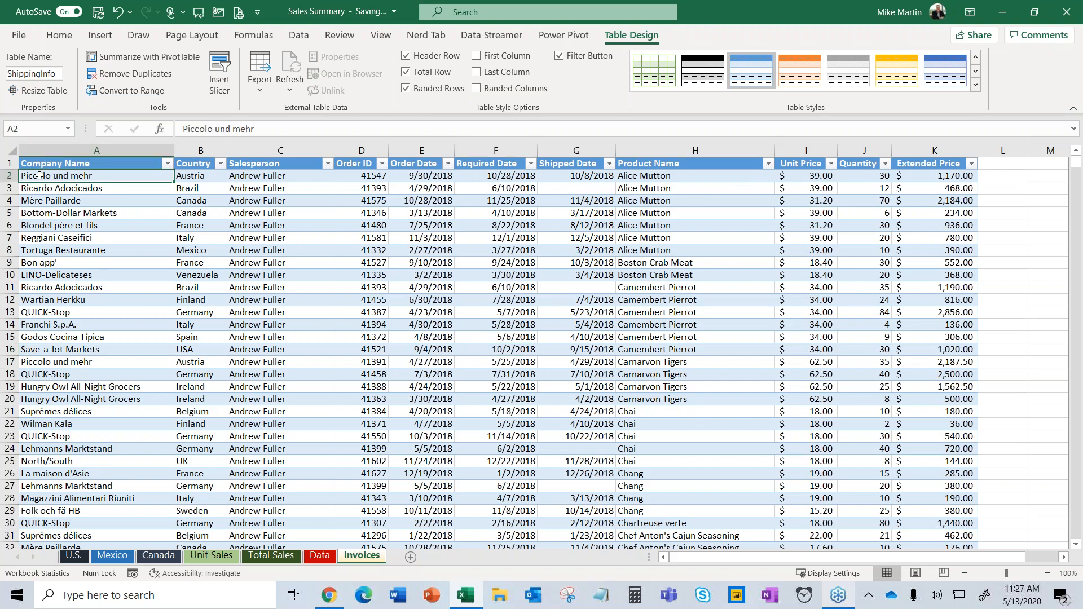
pyautogui.hotkey('ctrl', 'shift', 'Down')
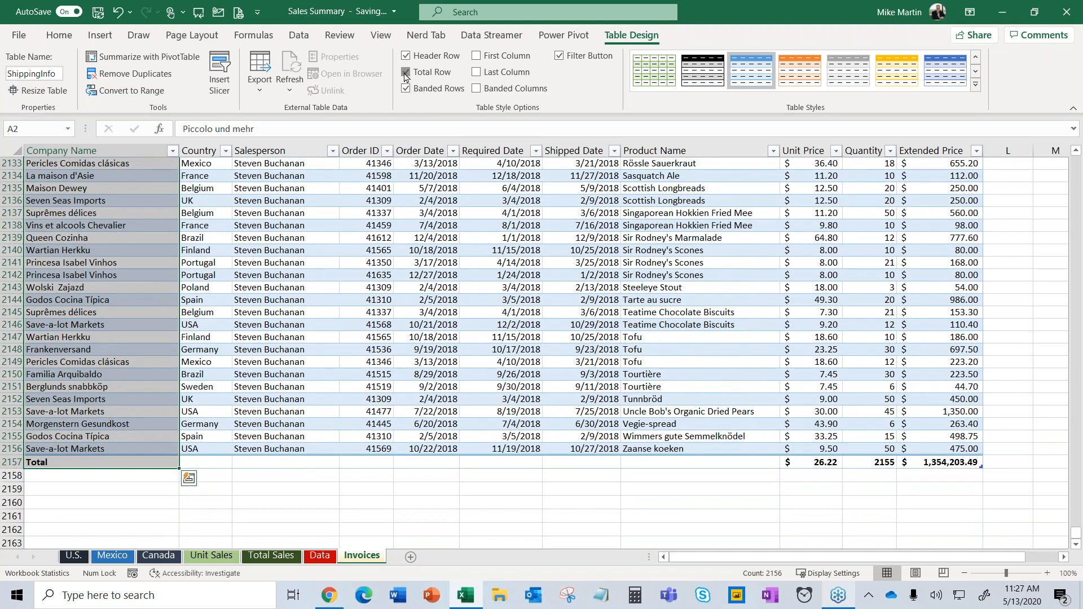
pyautogui.click(406, 72)
pyautogui.click(80, 461)
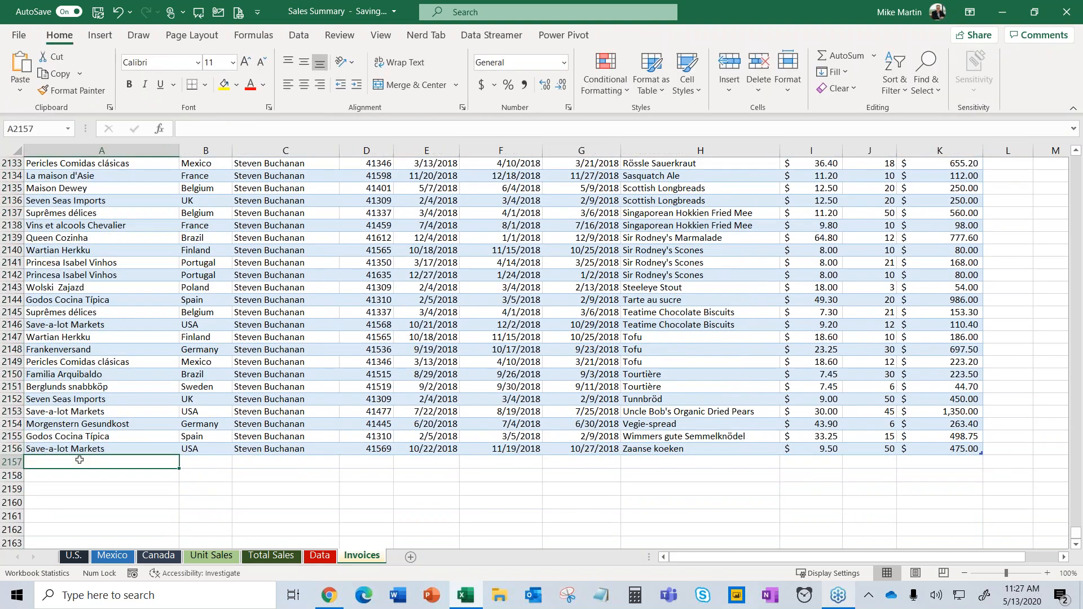
pyautogui.scroll(-2, 200, 431)
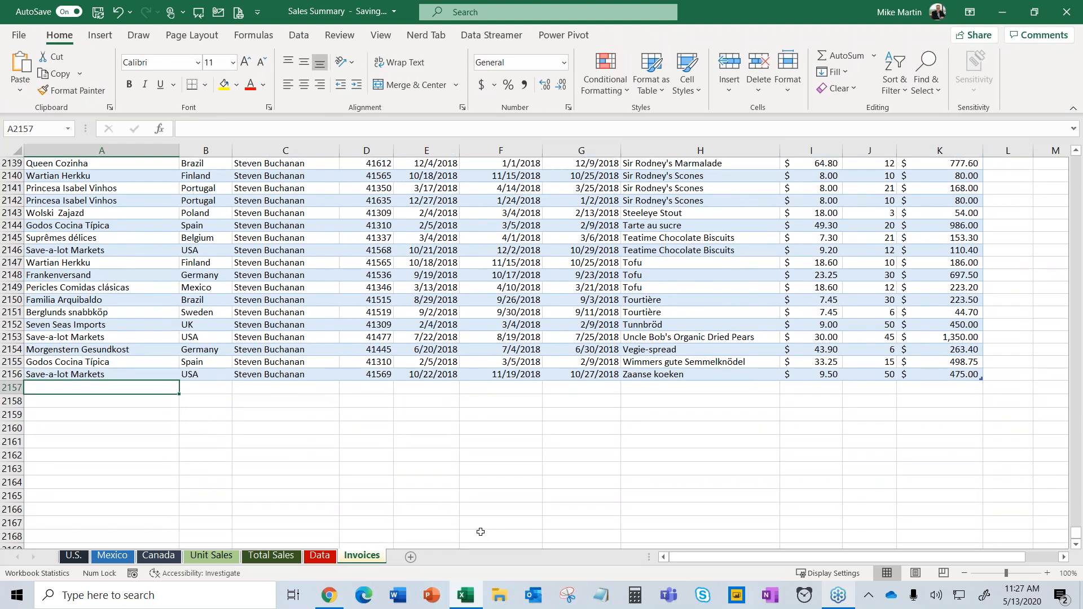
pyautogui.keyDown('ctrl'); pyautogui.scroll(3, 480, 532); pyautogui.keyUp('ctrl')
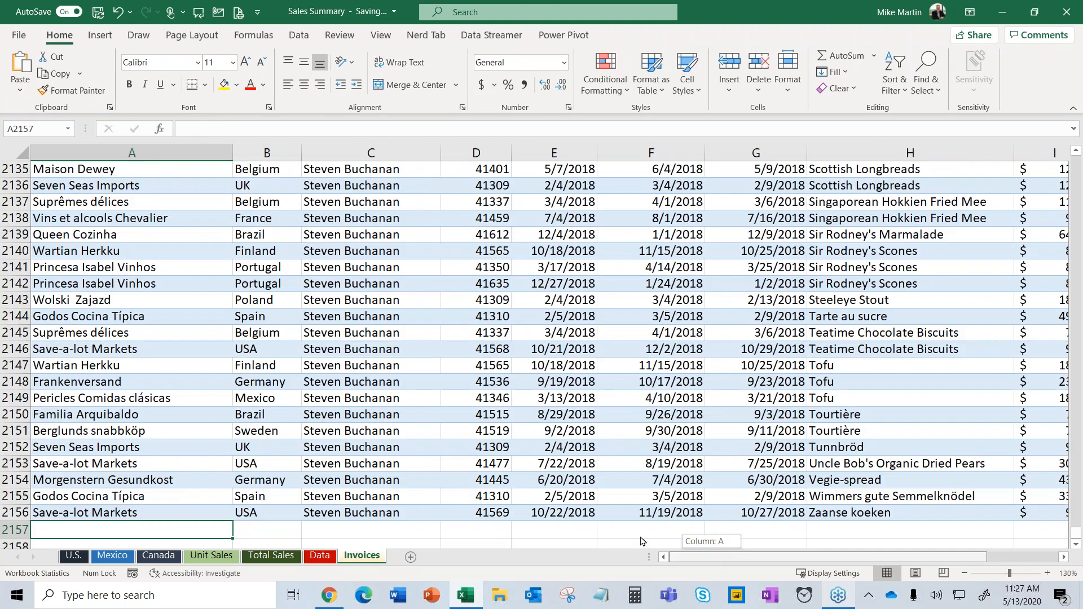
pyautogui.scroll(-2, 431, 449)
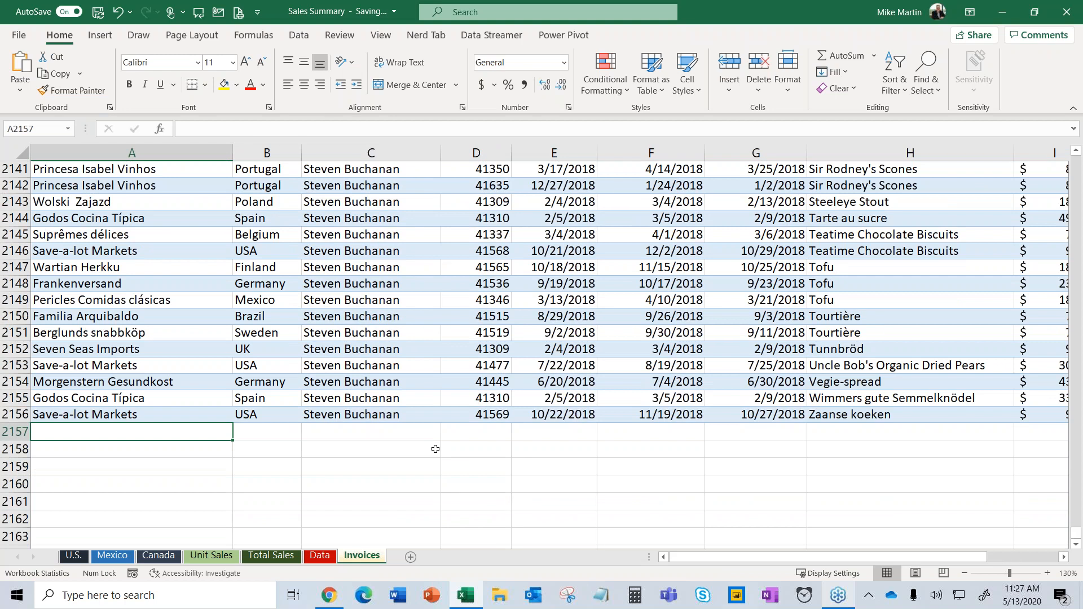
# AutoComplete four names below the table: Save-a-lot Markets, Wartian Herkku, Princesa Isabel Vinhos, Suprêmes délices.
pyautogui.write('Save-a-lot Markets')
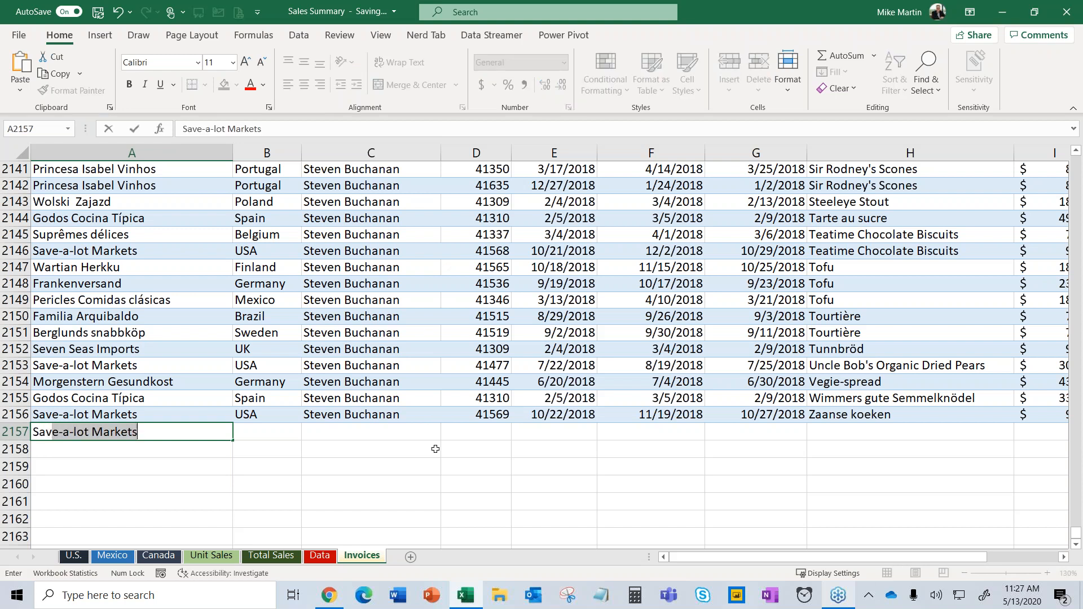
pyautogui.press('Return')
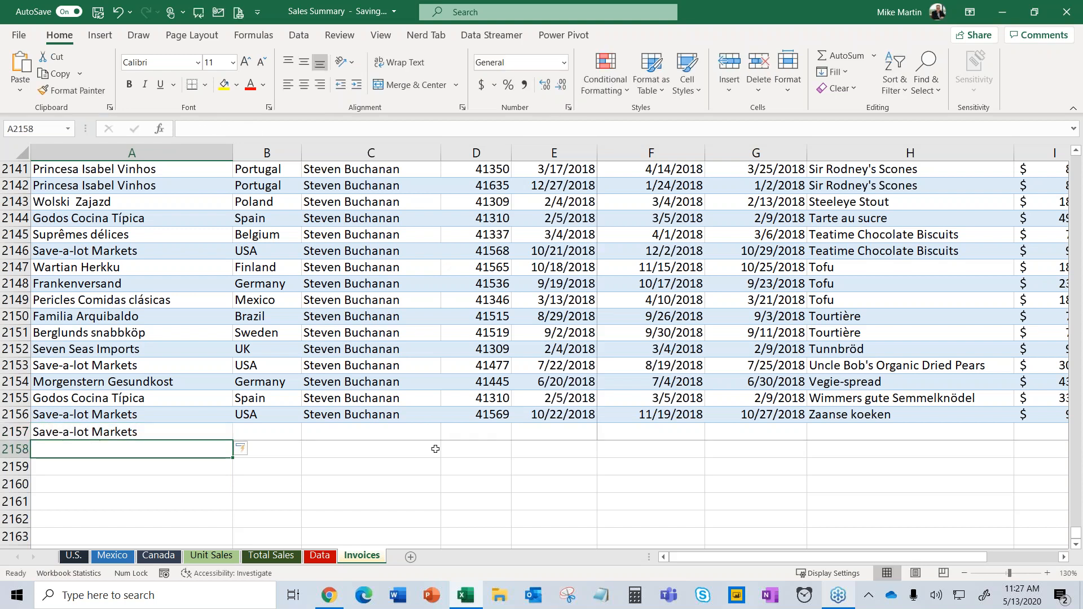
pyautogui.write('Wartian Herkku')
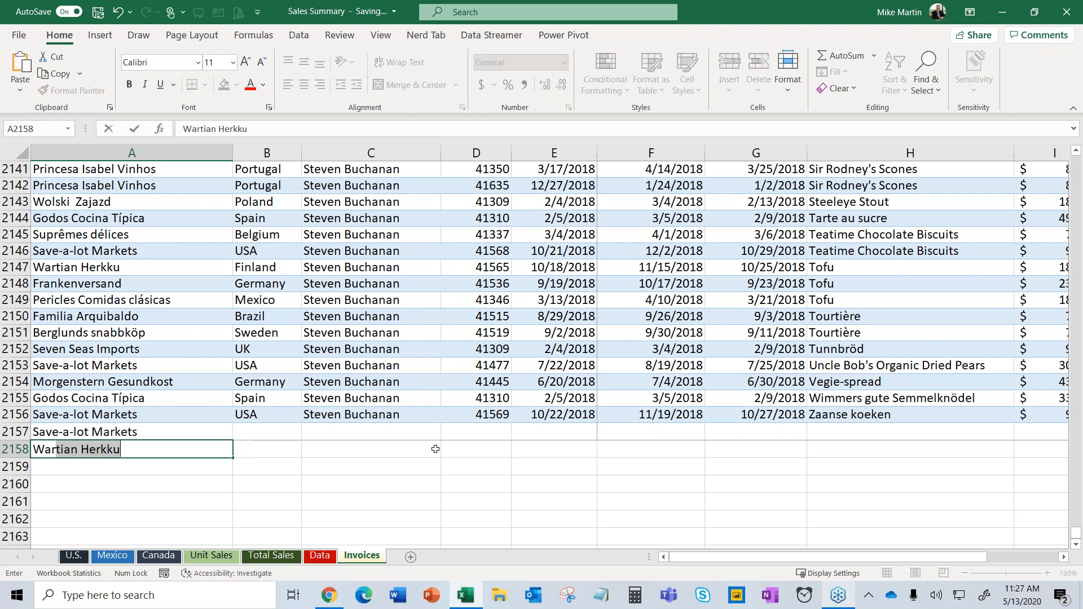
pyautogui.press('Return')
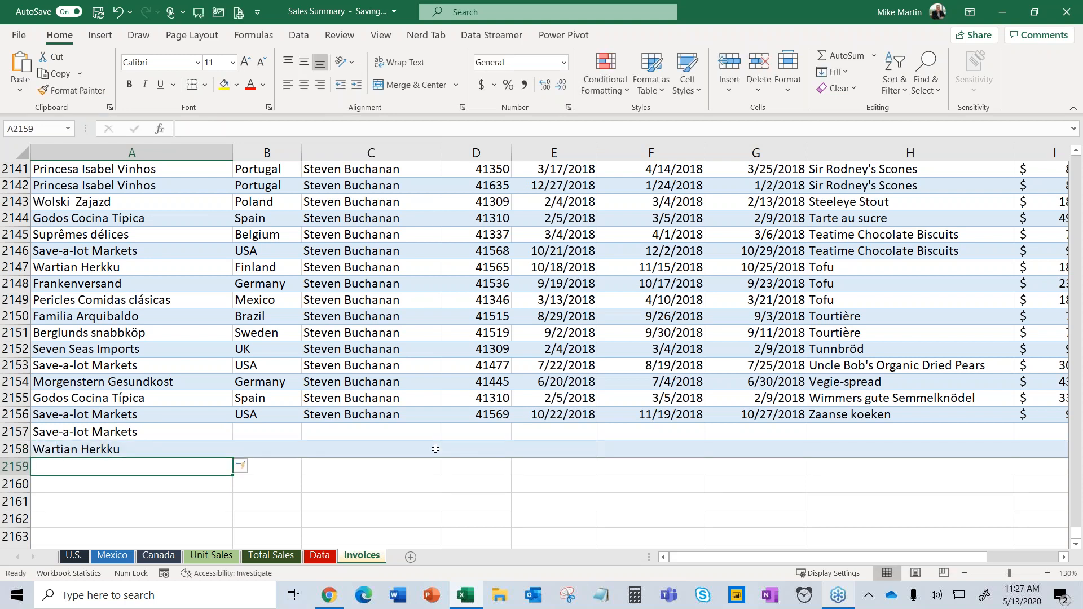
pyautogui.write('Prin')
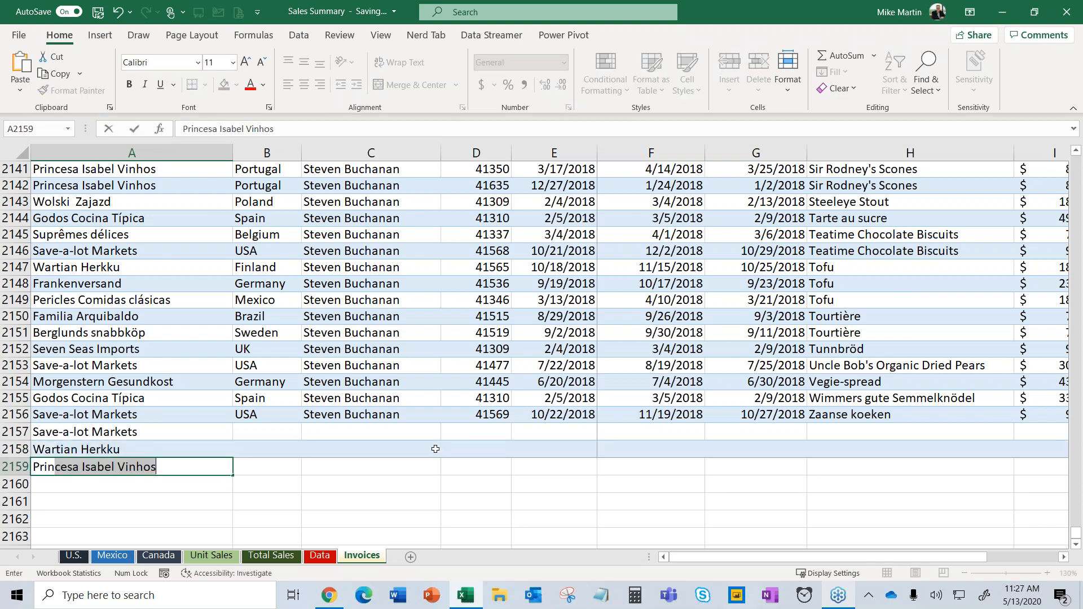
pyautogui.press('Return')
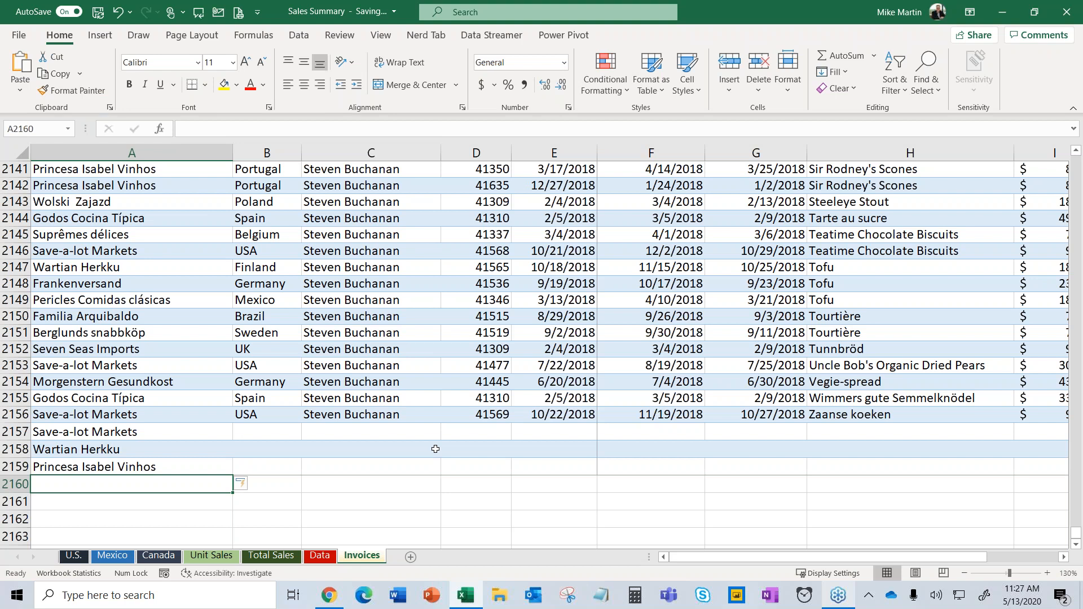
pyautogui.write('Suprêmes délices')
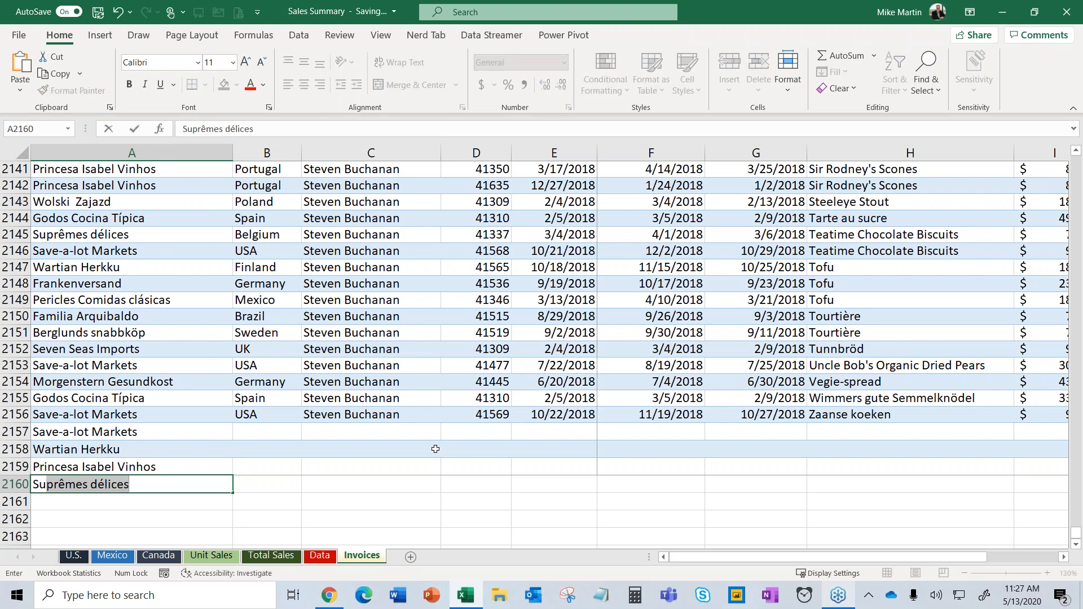
pyautogui.press('Return')
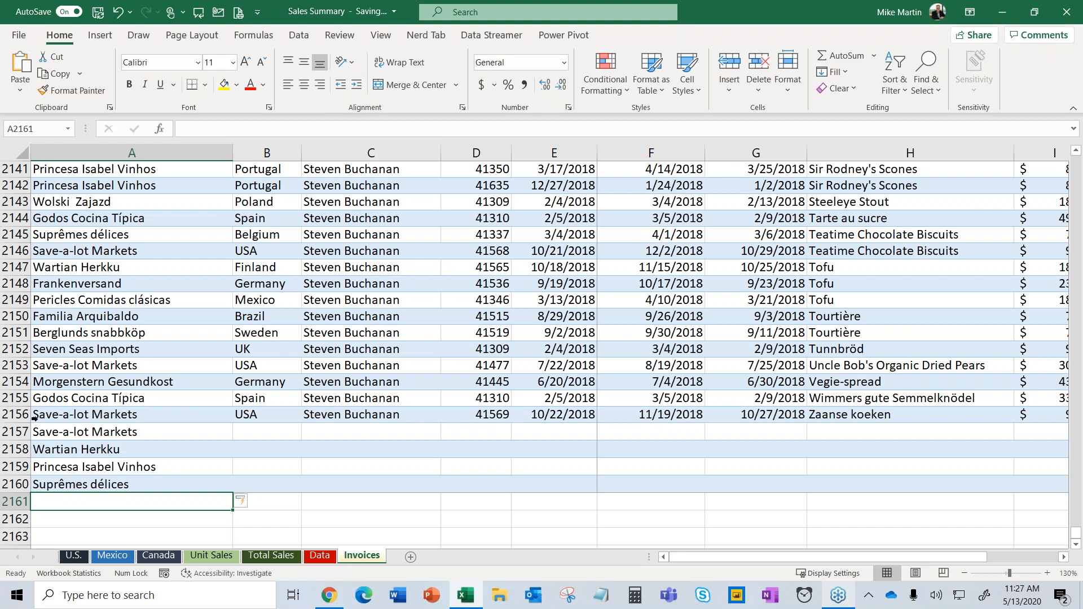
# Cut and clear the contents of rows 2156 to 2160.
pyautogui.moveTo(25, 417); pyautogui.dragTo(12, 486)
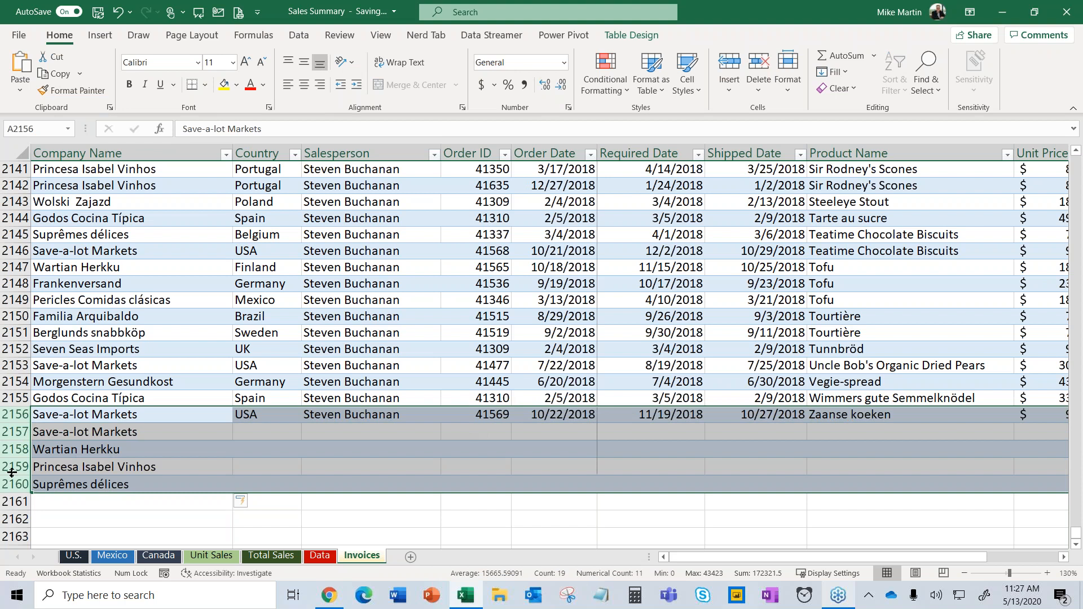
pyautogui.rightClick(14, 484)
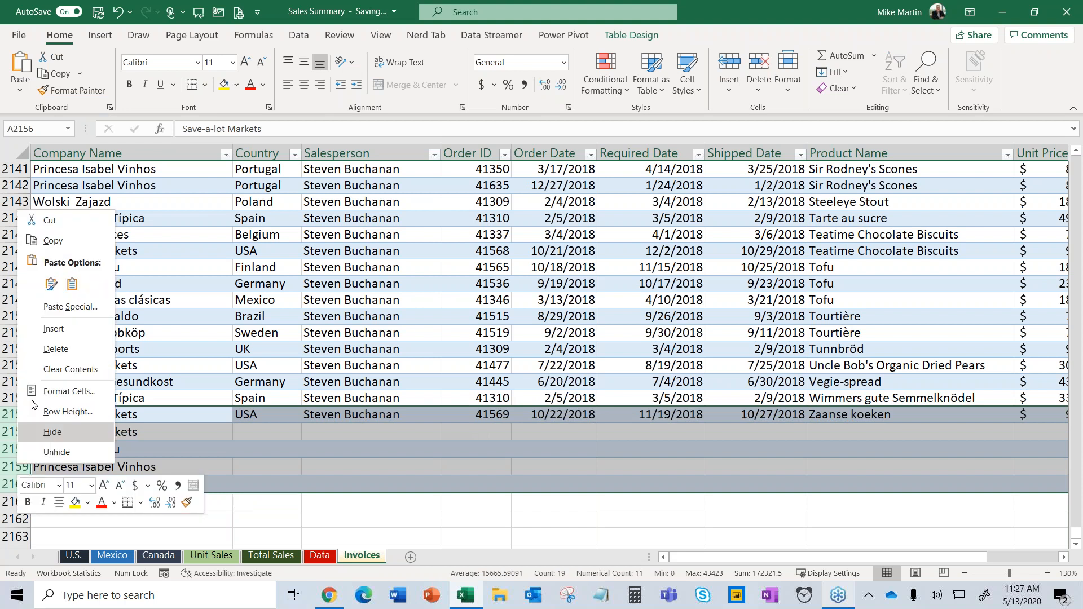
pyautogui.click(48, 220)
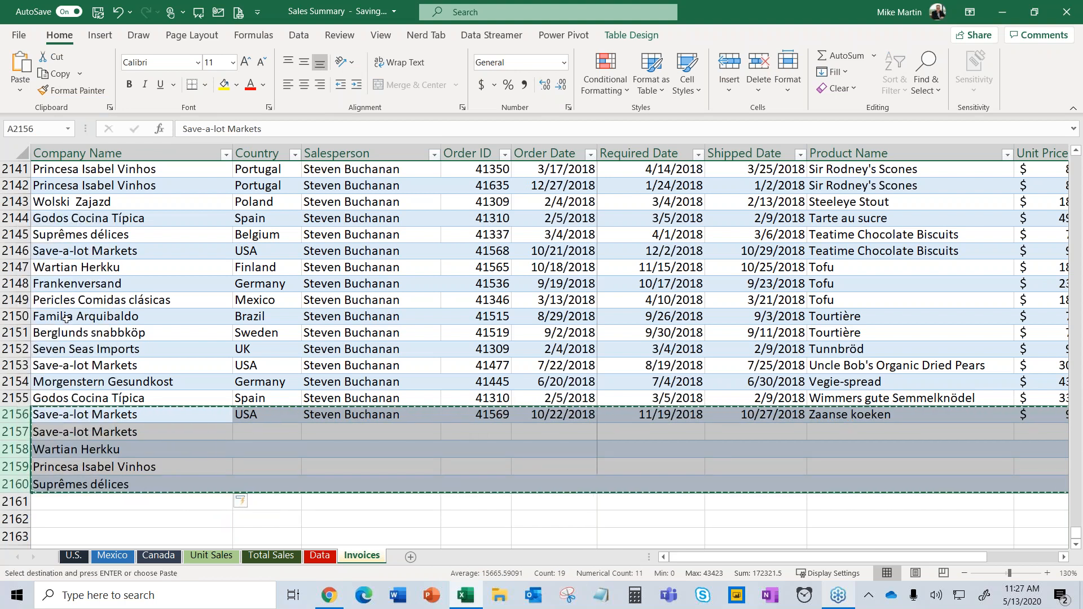
pyautogui.press('Delete')
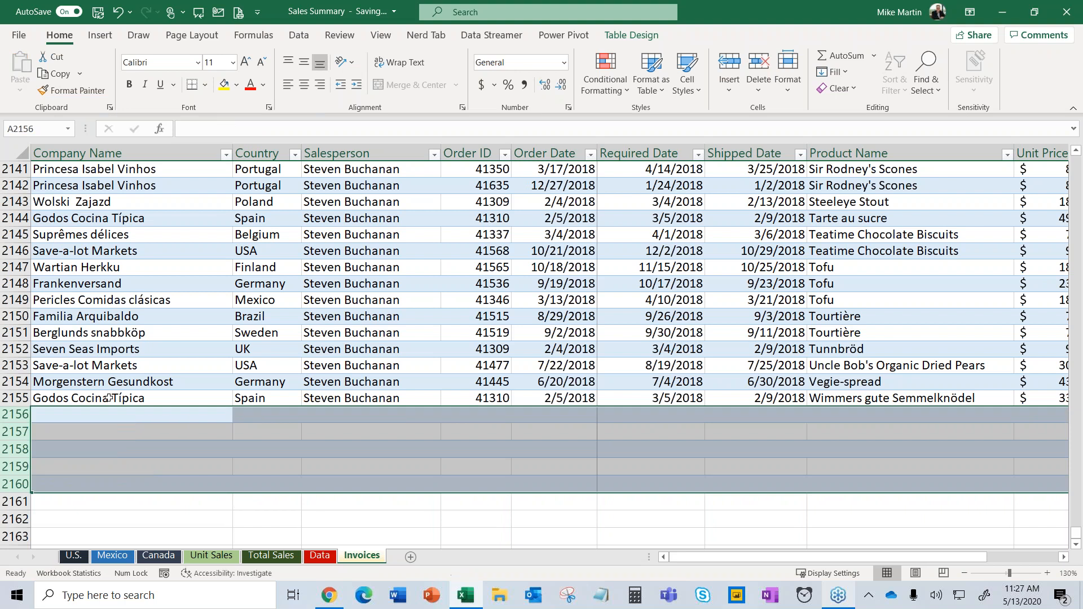
pyautogui.click(267, 464)
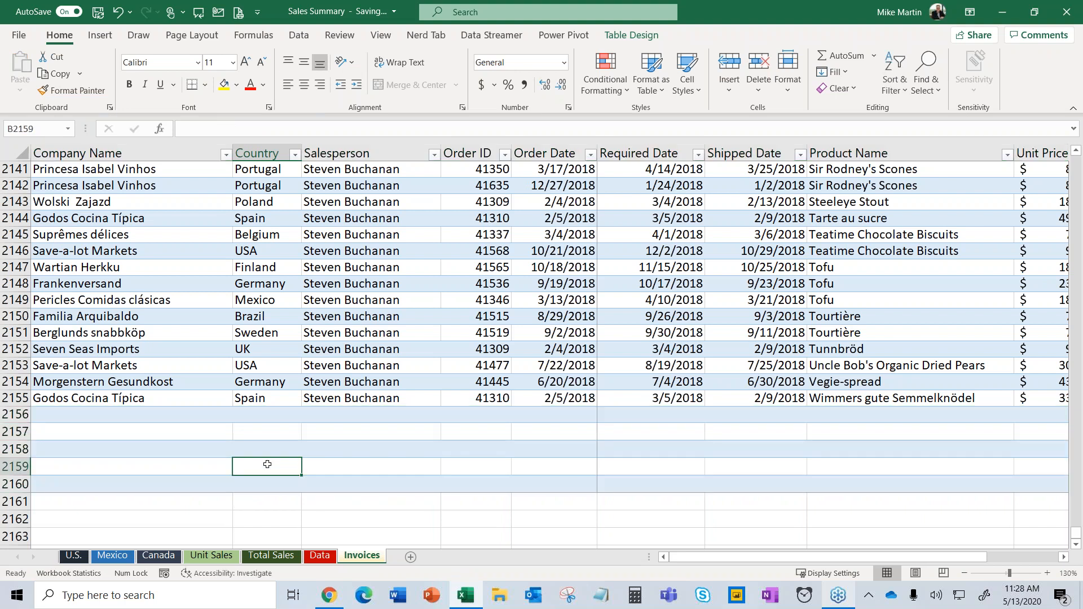
pyautogui.click(267, 414)
pyautogui.click(245, 345)
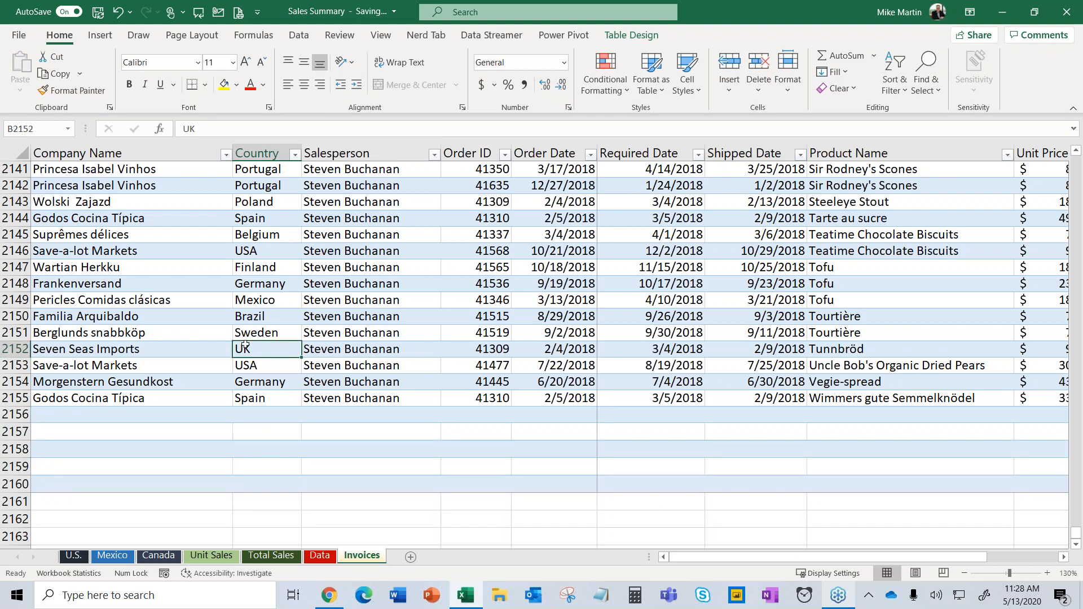
# Delete the empty rows 2156 to 2160 so the table ends at row 2155.
pyautogui.hotkey('ctrl', 'Home')
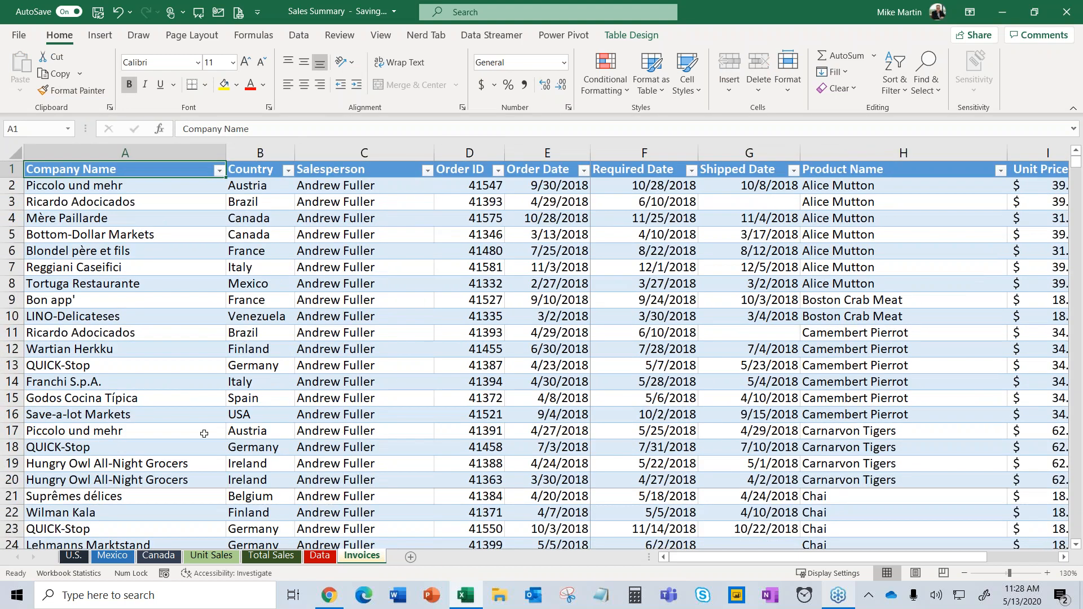
pyautogui.scroll(-3, 112, 419)
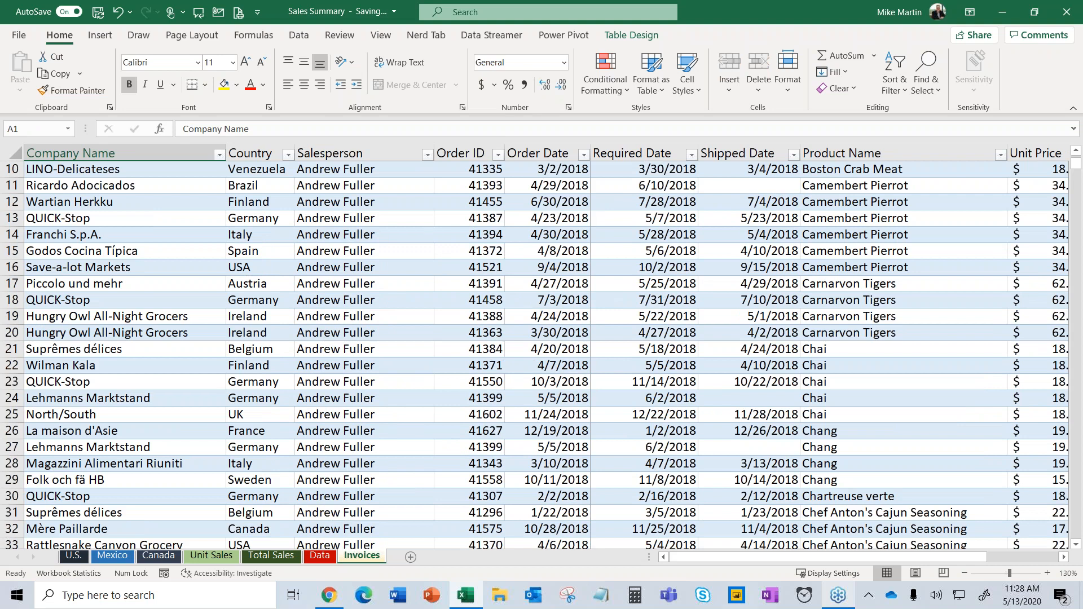
pyautogui.click(106, 172)
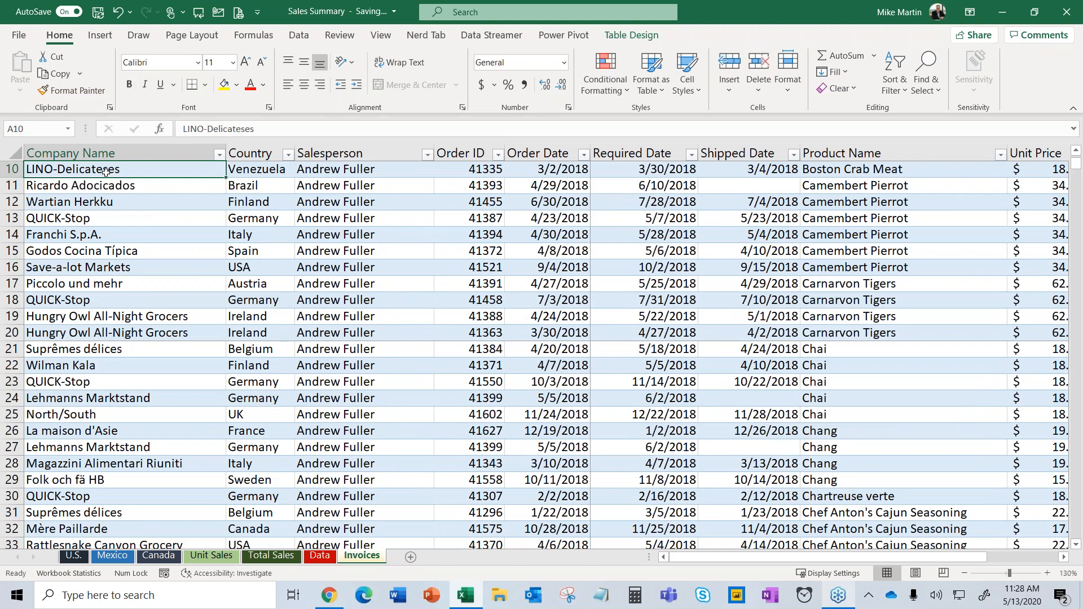
pyautogui.hotkey('ctrl', 'shift', 'Down')
pyautogui.scroll(-4, 105, 175)
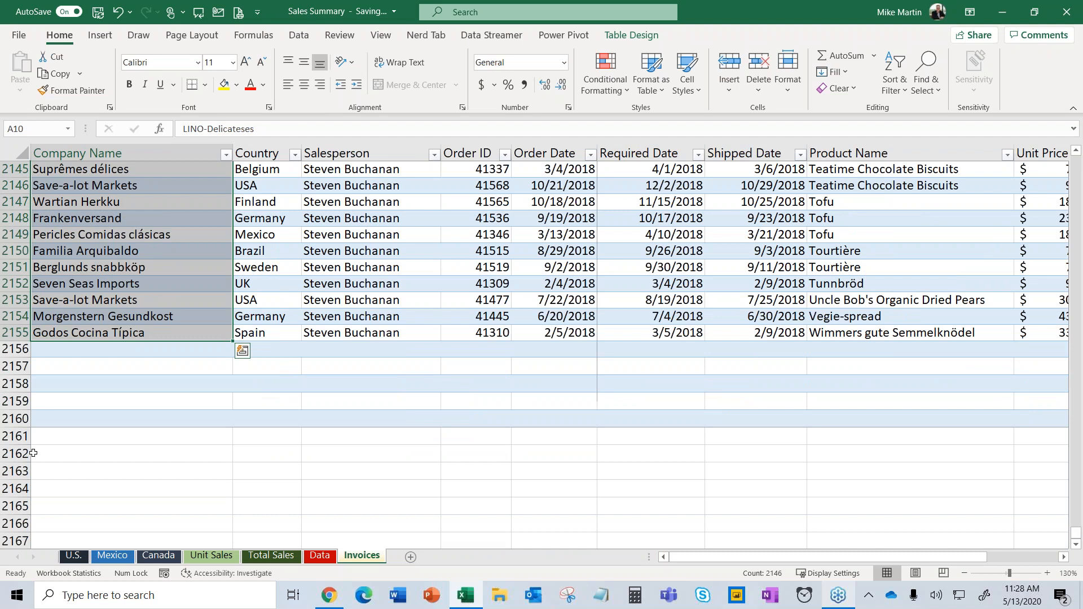
pyautogui.click(34, 453)
pyautogui.moveTo(16, 350); pyautogui.dragTo(16, 420)
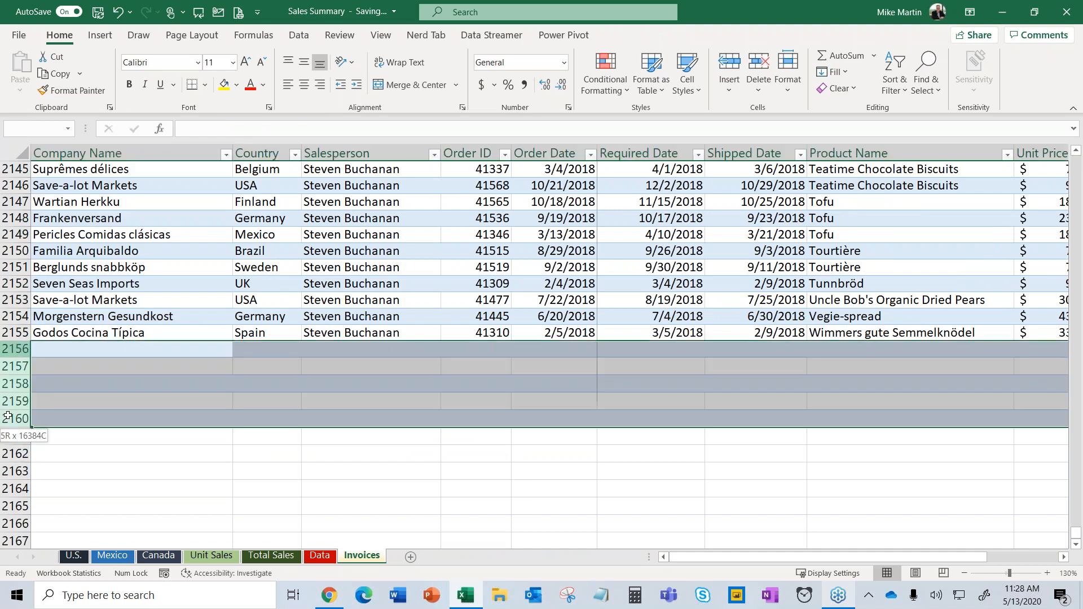
pyautogui.rightClick(16, 406)
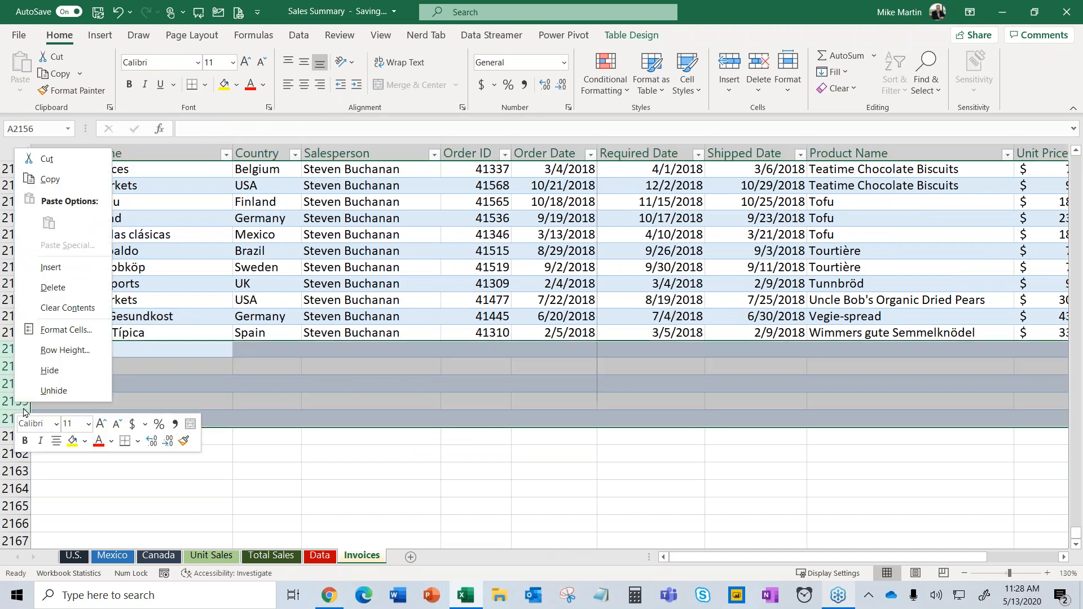
pyautogui.click(54, 287)
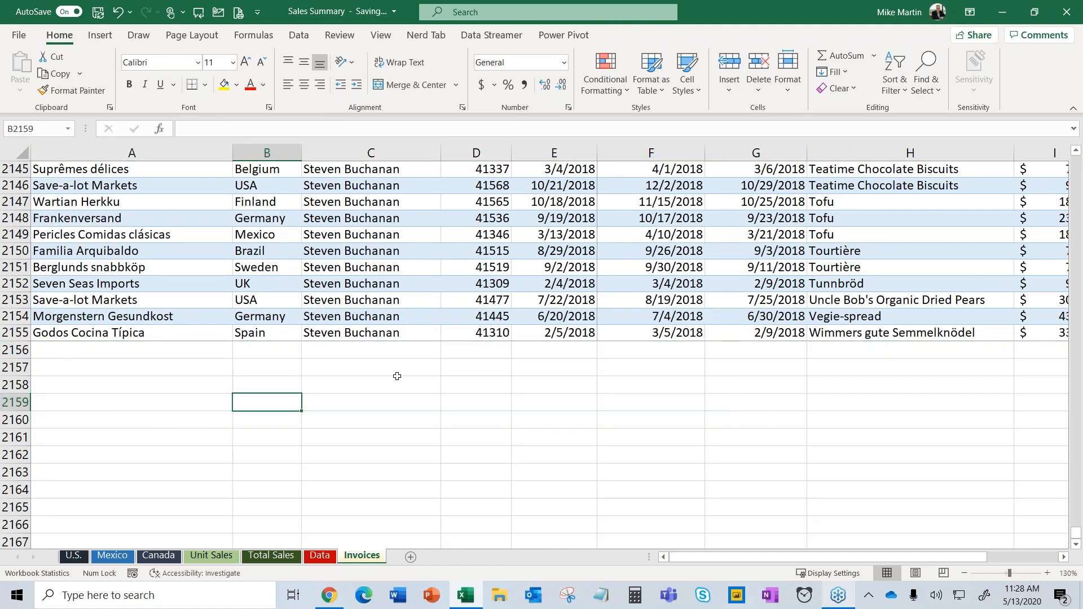
pyautogui.hotkey('ctrl', 'Home')
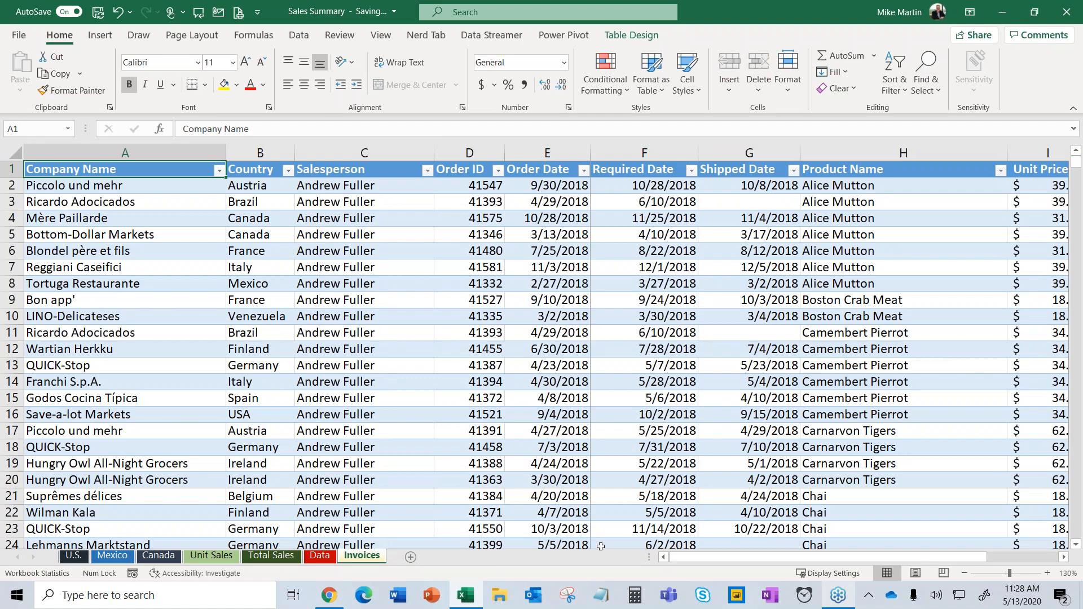
# Add a '% by 2' header in L1 to extend the table, then type 'MOnday' in O2.
pyautogui.moveTo(678, 559); pyautogui.dragTo(765, 556)
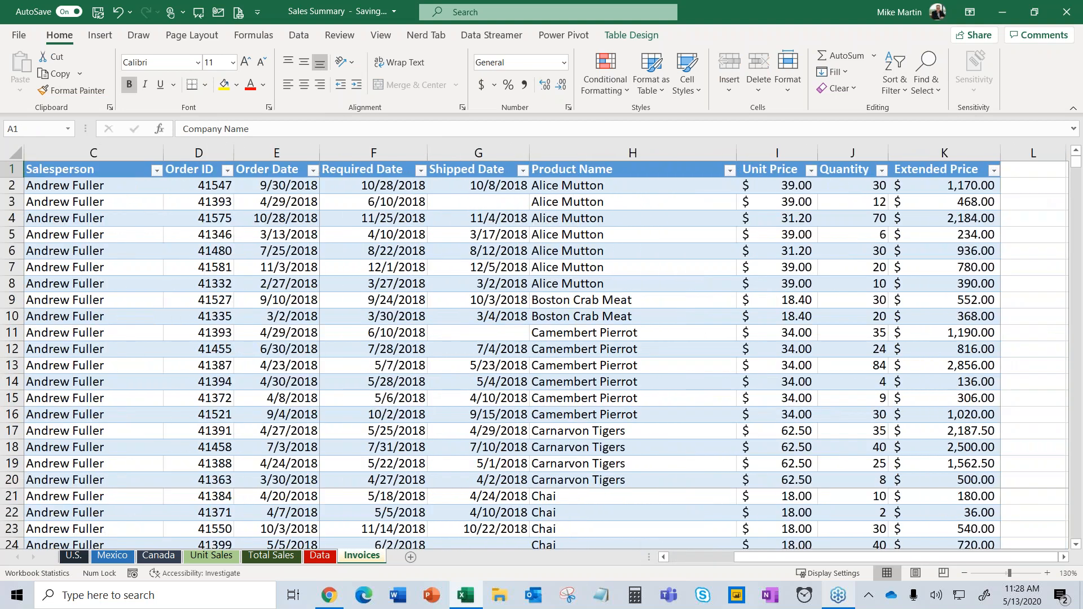
pyautogui.click(1021, 172)
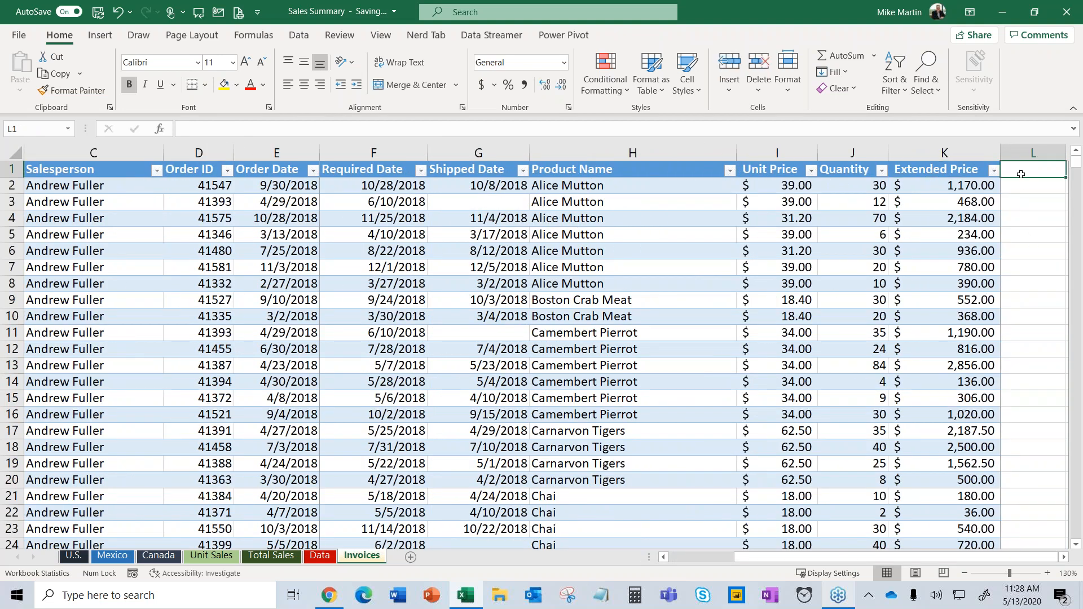
pyautogui.click(1063, 557)
pyautogui.click(1064, 558)
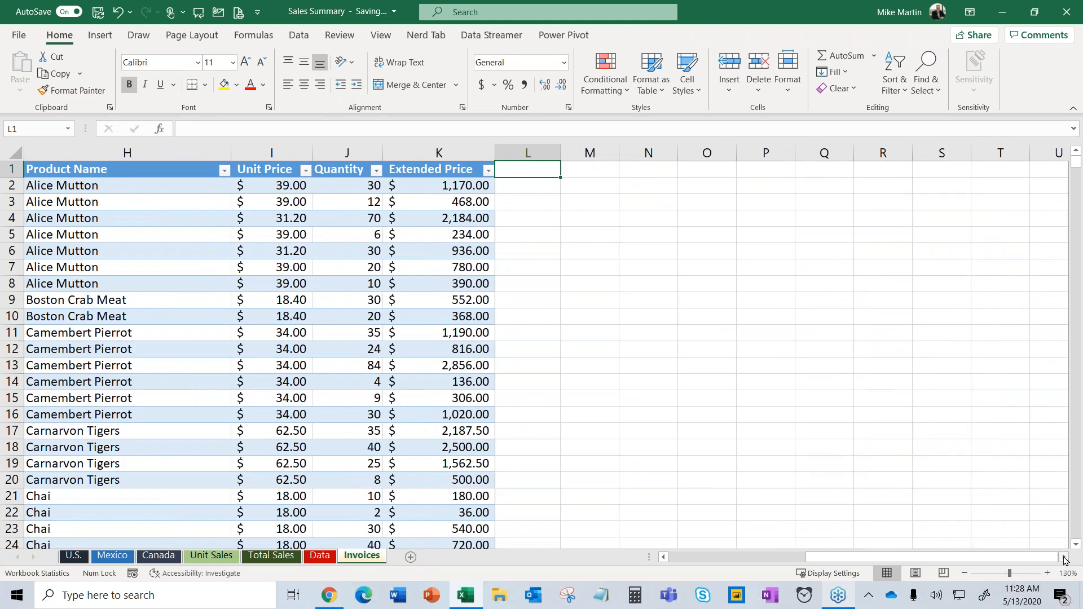
pyautogui.write('%')
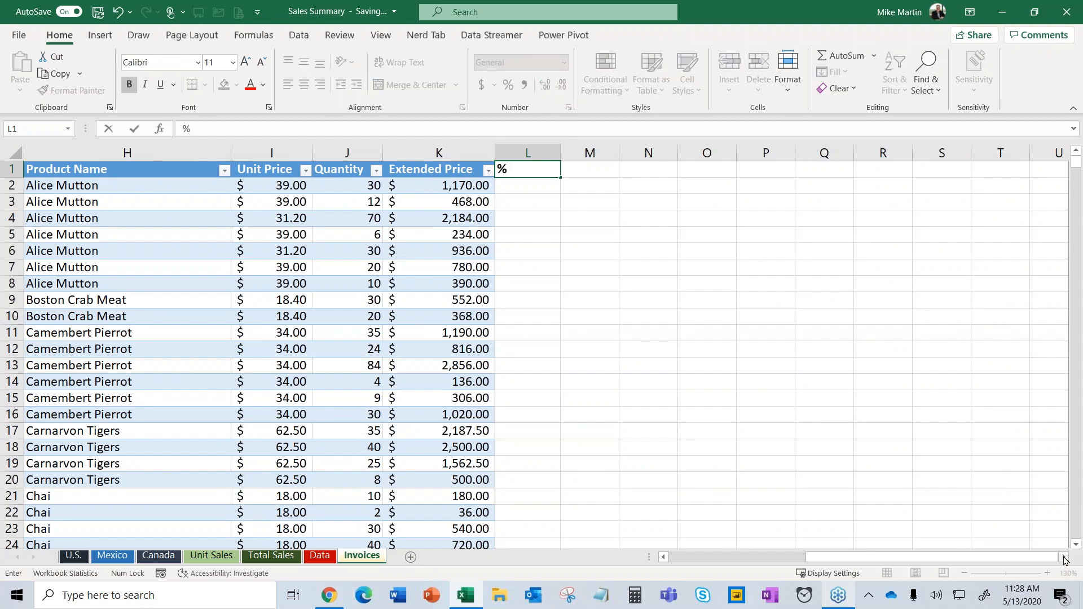
pyautogui.write(' by 2')
pyautogui.press('Return')
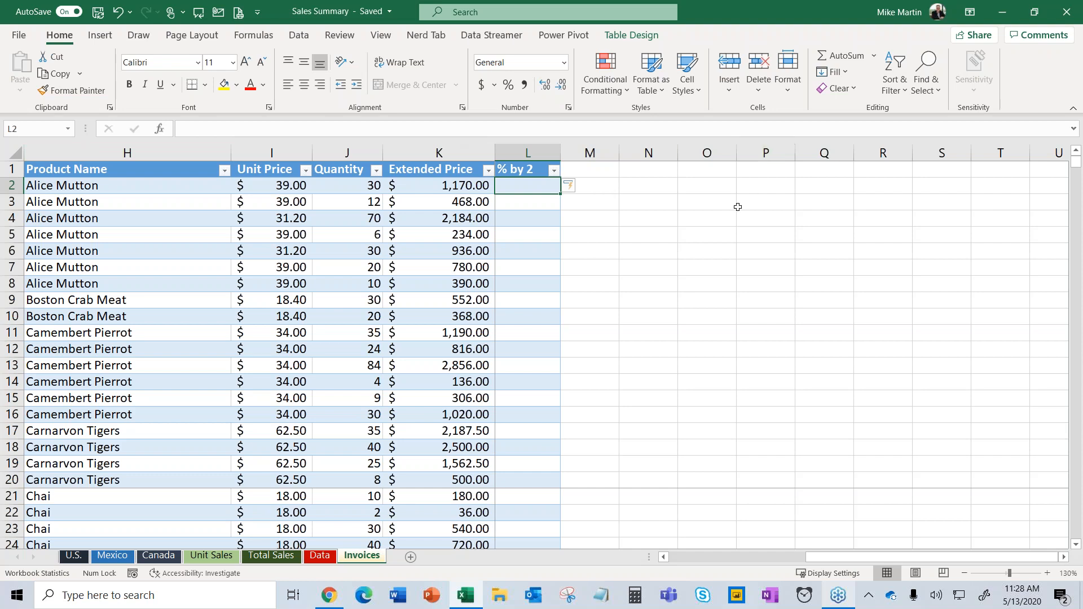
pyautogui.click(727, 192)
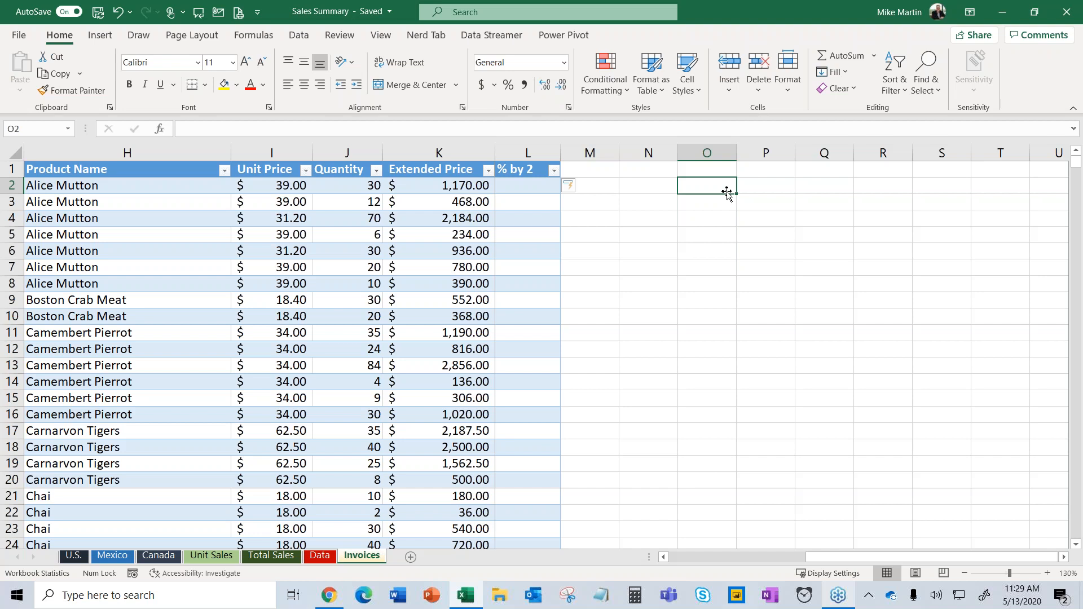
pyautogui.write('MOnday')
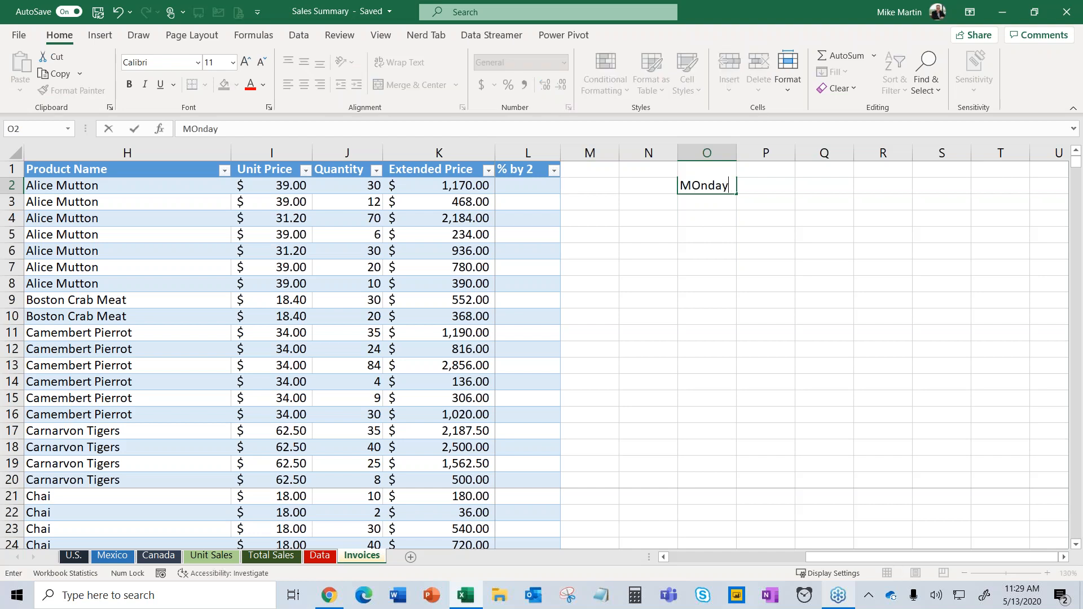
pyautogui.press('Return')
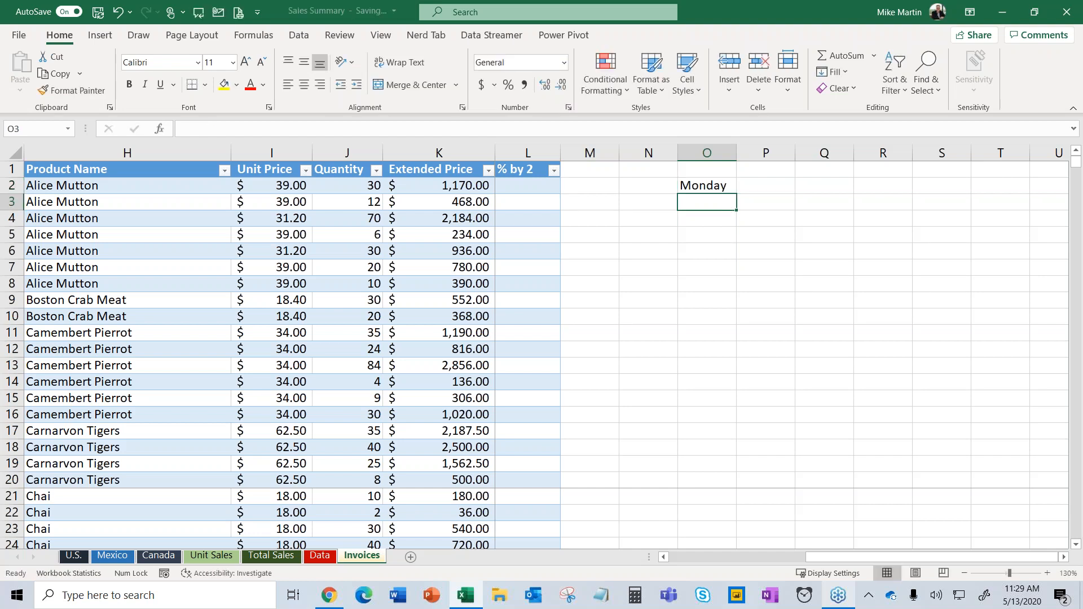
pyautogui.click(721, 188)
pyautogui.moveTo(737, 196); pyautogui.dragTo(726, 291)
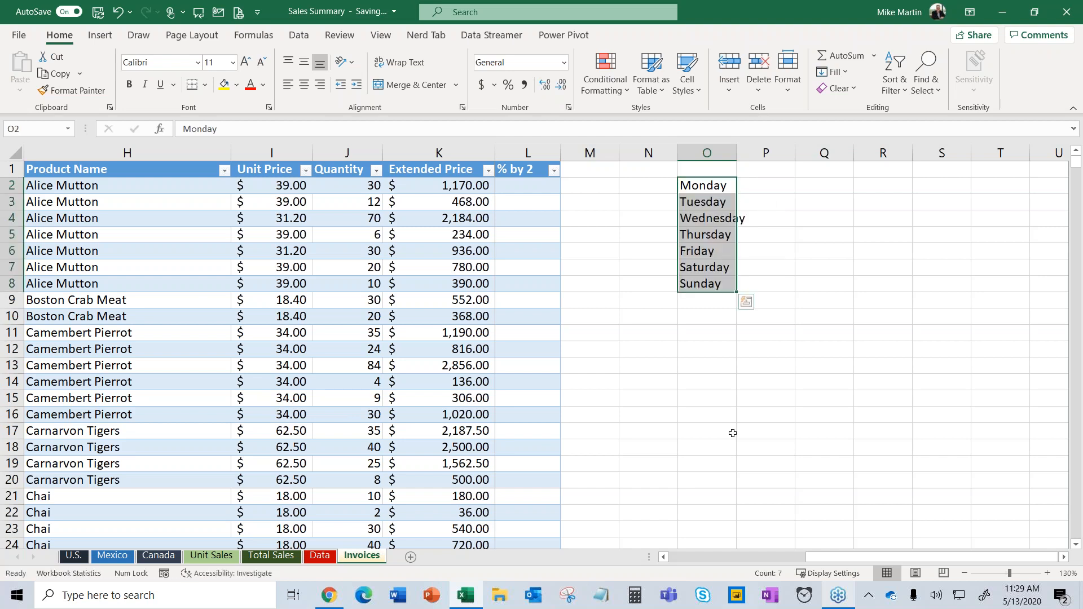
pyautogui.doubleClick(737, 152)
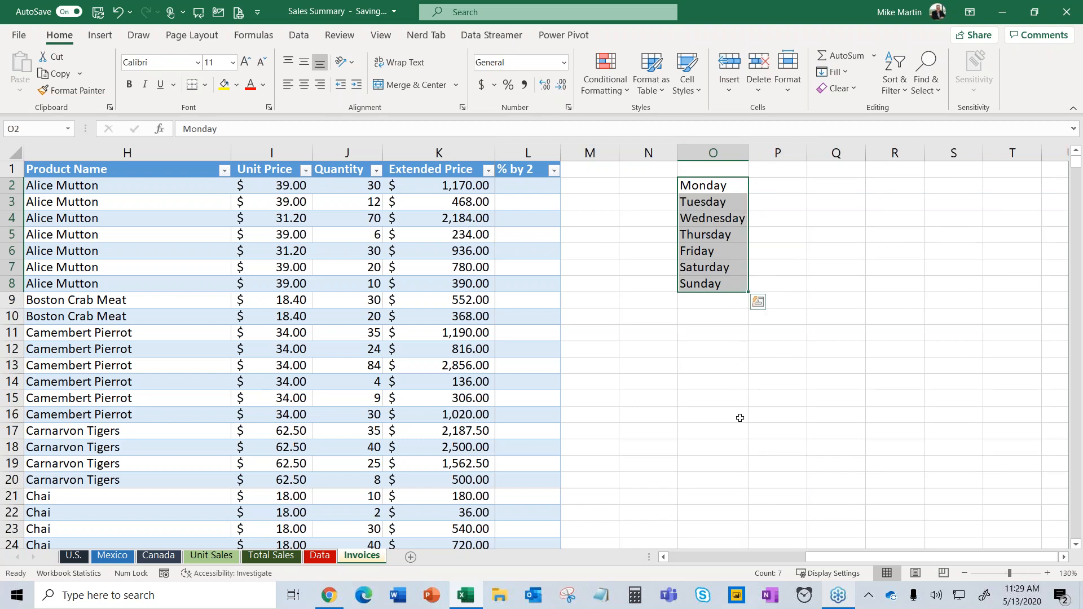
pyautogui.click(648, 316)
pyautogui.write('Year 1')
pyautogui.press('Return')
pyautogui.click(655, 319)
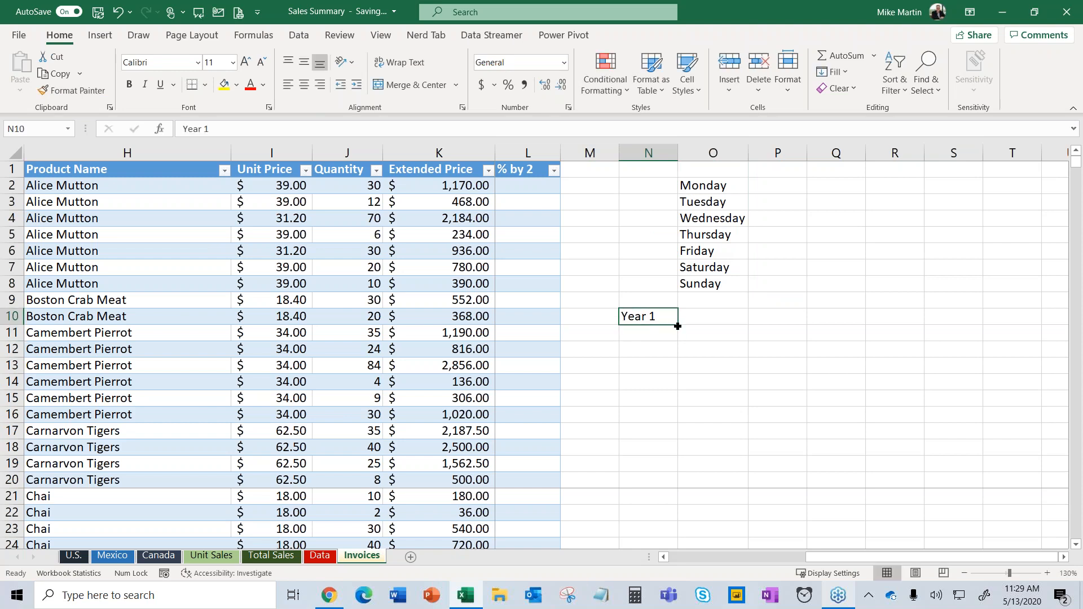
pyautogui.moveTo(678, 326); pyautogui.dragTo(898, 329)
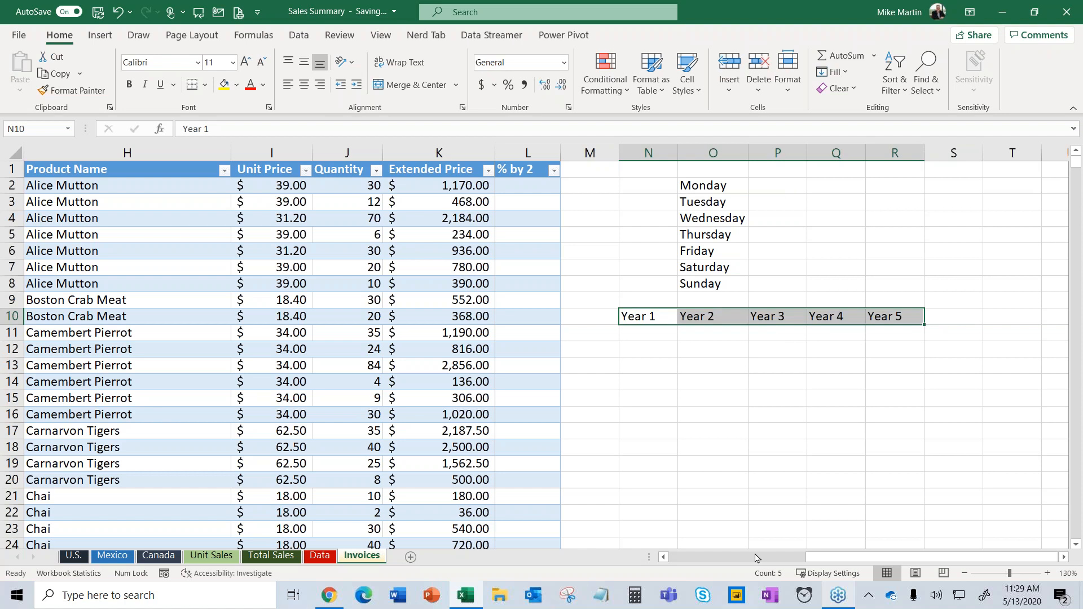
pyautogui.click(654, 353)
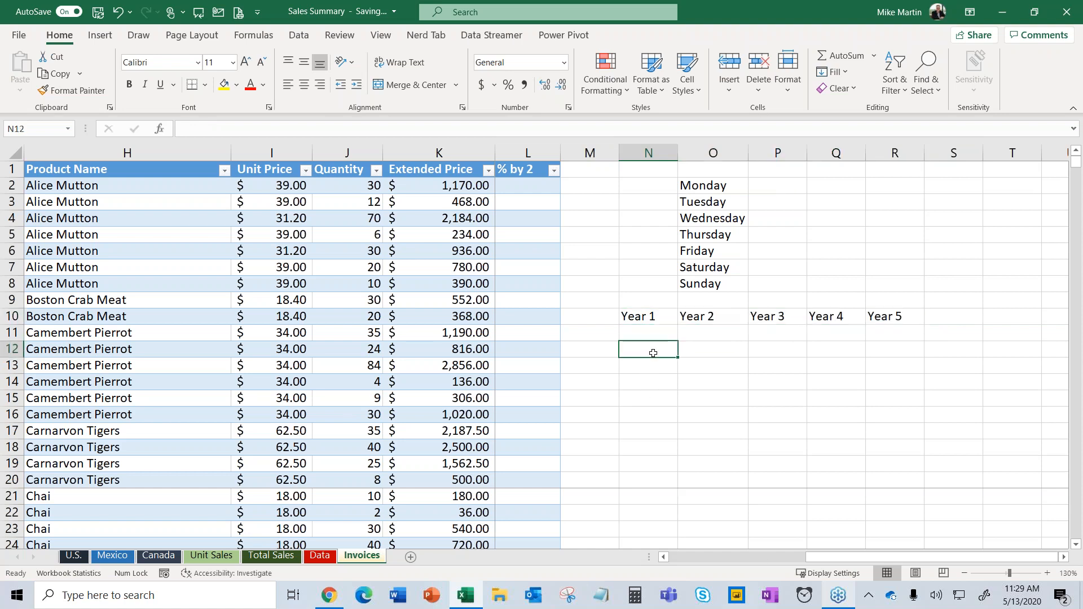
pyautogui.write('Q 1')
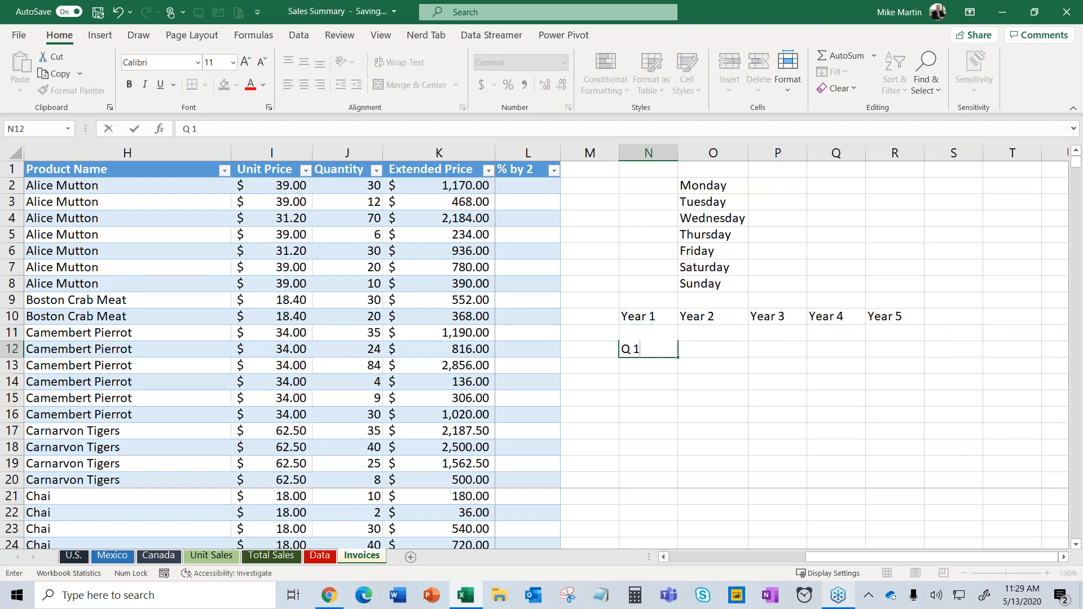
pyautogui.press('Return')
pyautogui.click(650, 351)
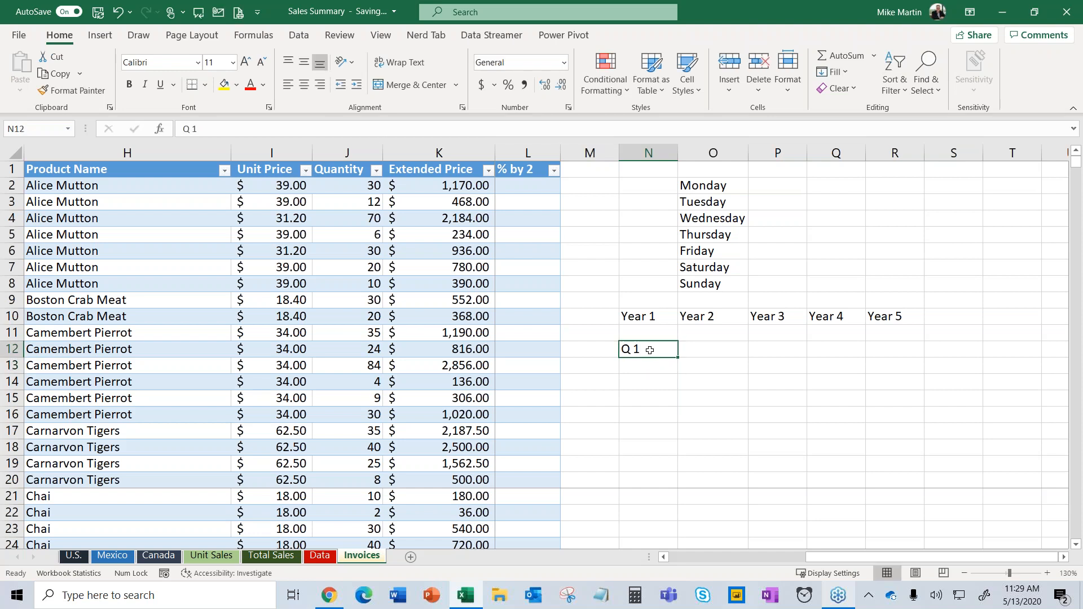
pyautogui.moveTo(676, 356); pyautogui.dragTo(1017, 347)
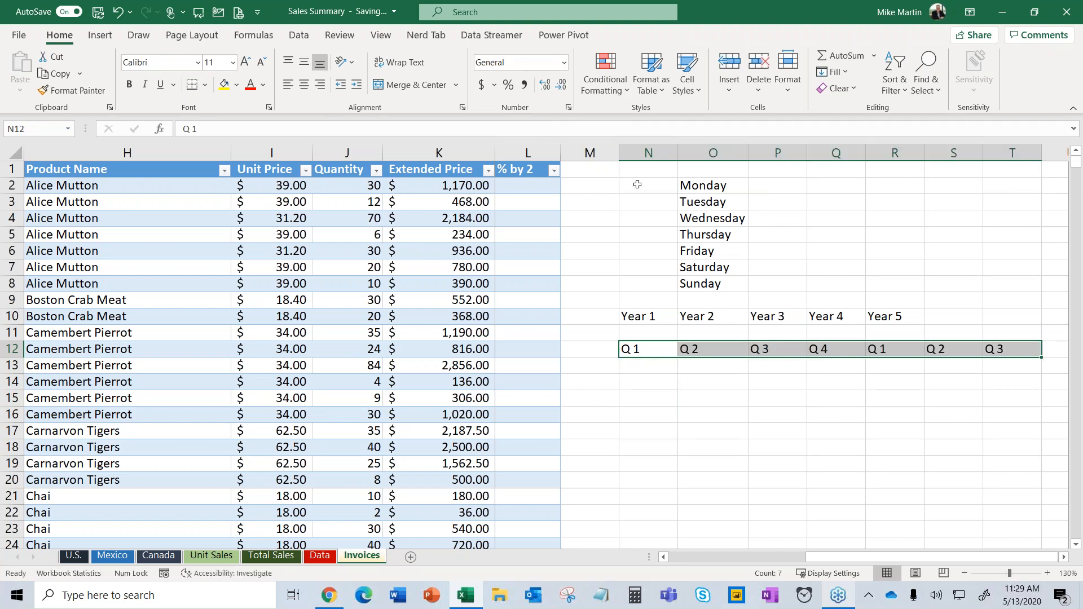
pyautogui.moveTo(631, 181); pyautogui.dragTo(1053, 380)
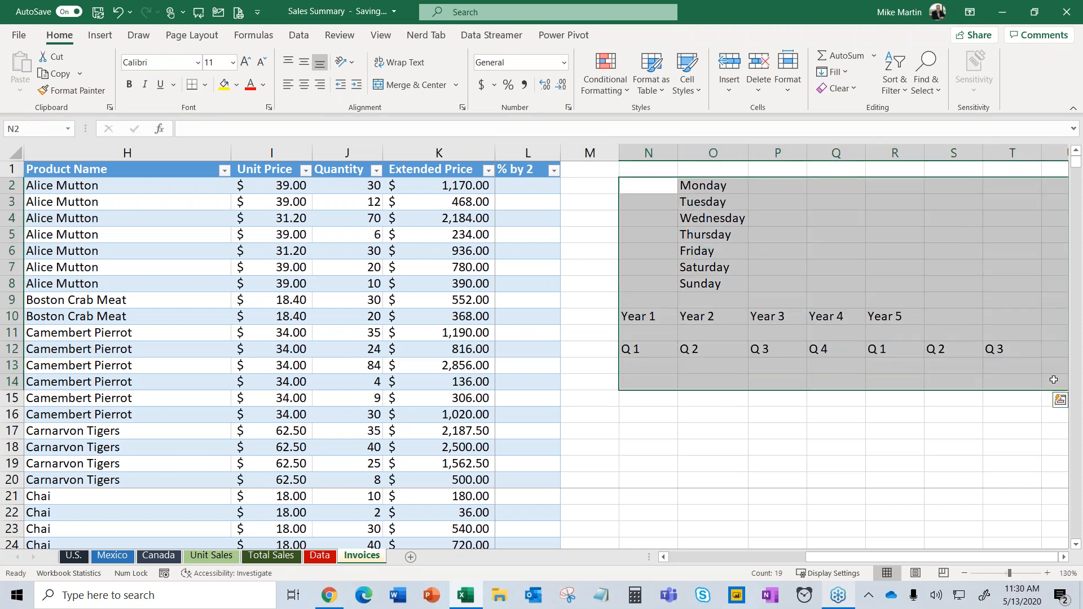
pyautogui.press('Delete')
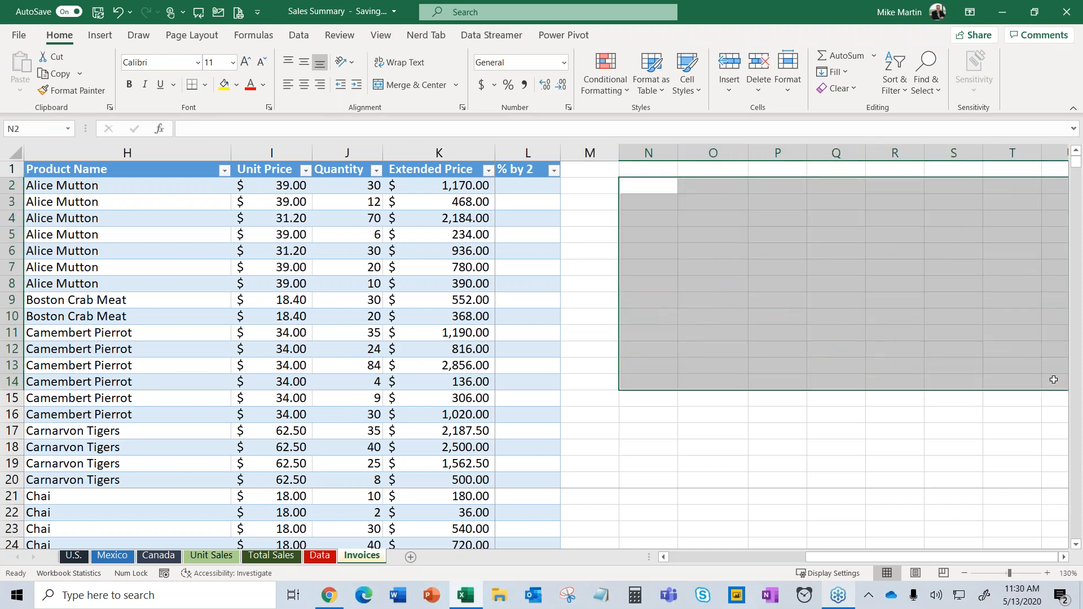
# Enter =[@[Unit Price]]*1.02 in L2 and fill it down the whole '% by 2' column.
pyautogui.click(536, 187)
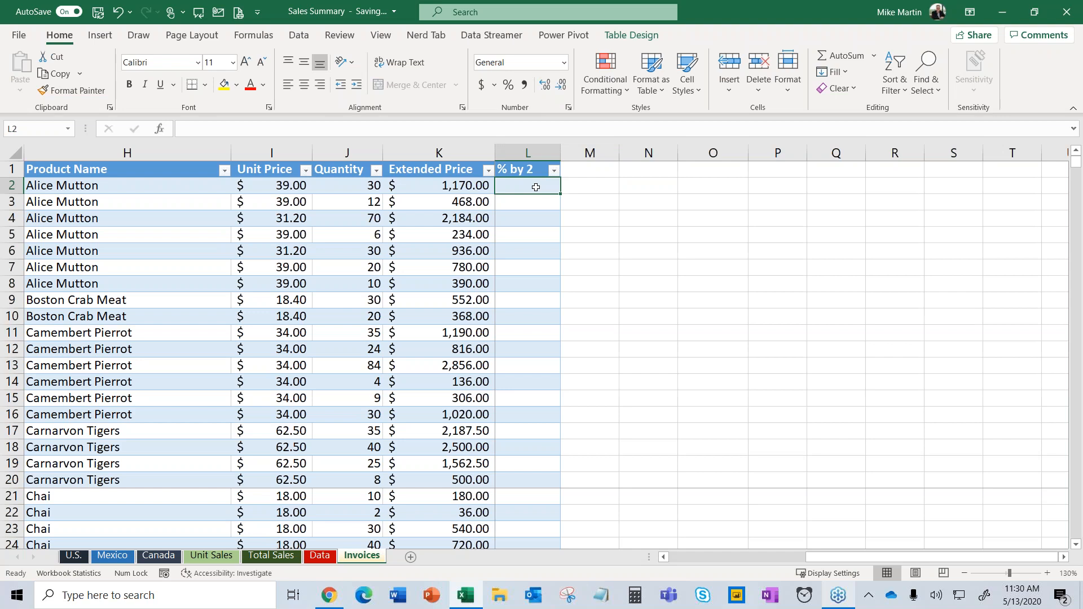
pyautogui.write('=')
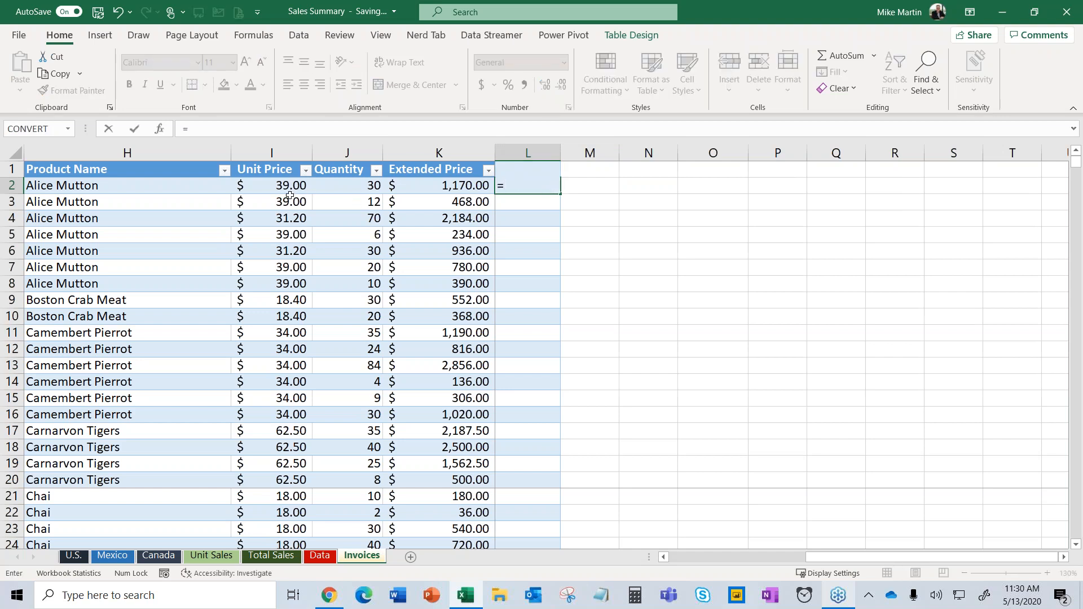
pyautogui.click(265, 186)
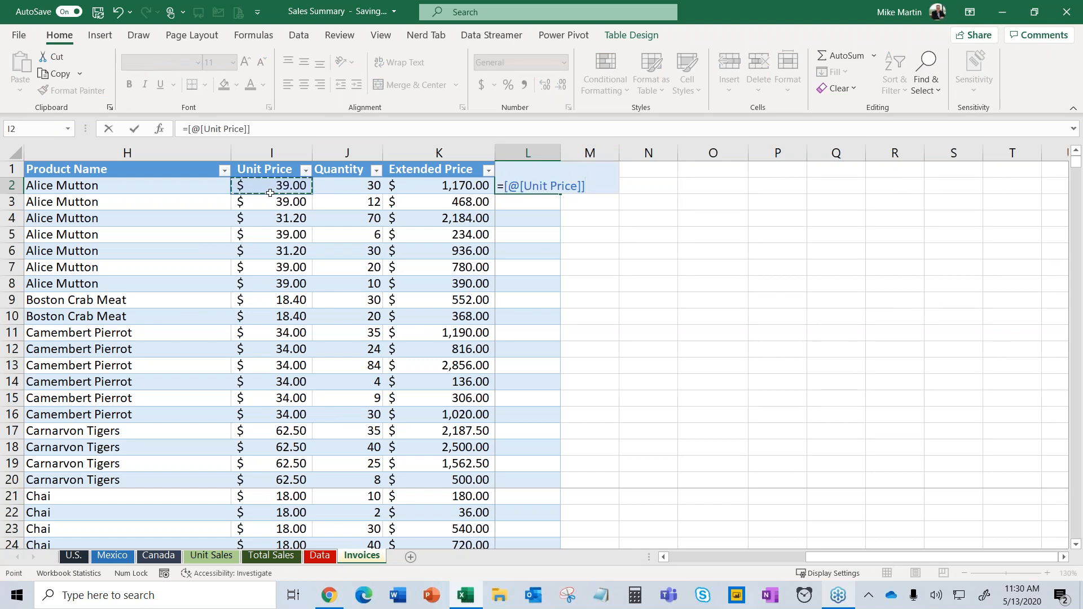
pyautogui.write('*1.02')
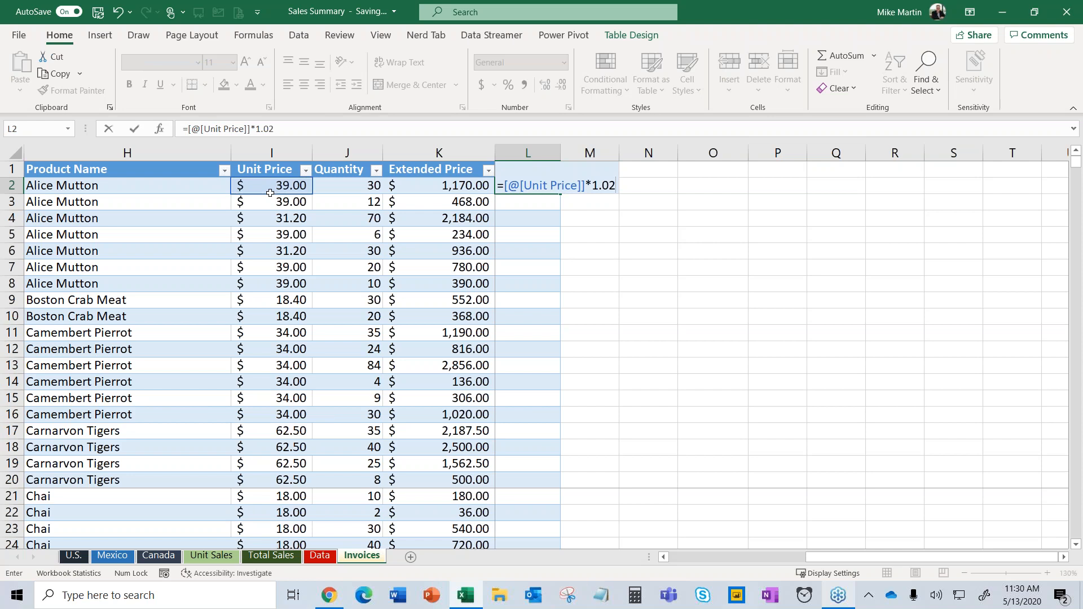
pyautogui.press('Return')
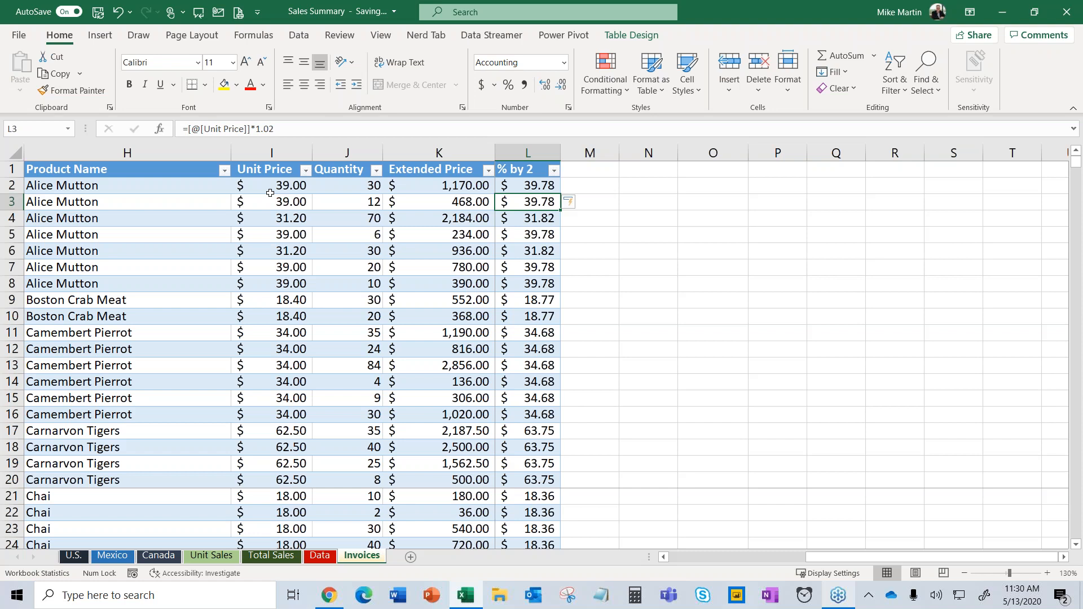
pyautogui.hotkey('ctrl', 'z')
pyautogui.click(528, 202)
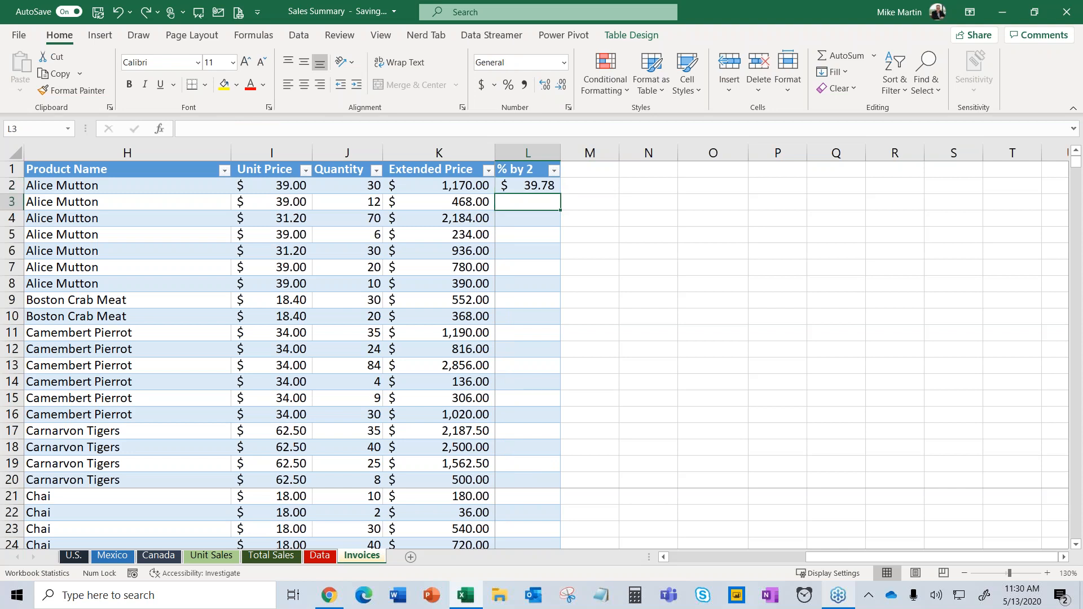
pyautogui.click(528, 186)
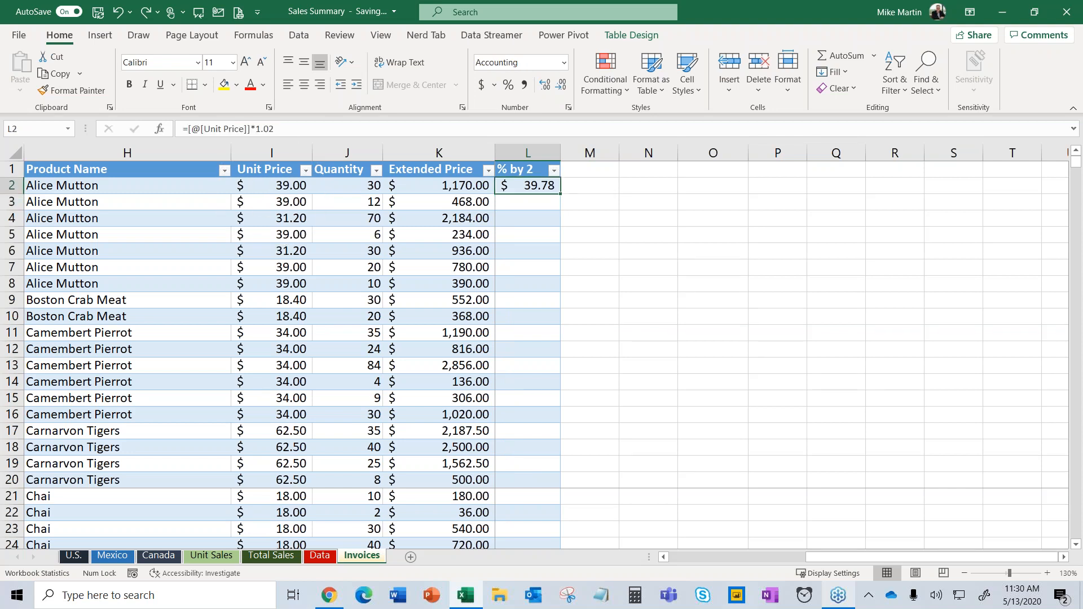
pyautogui.doubleClick(561, 194)
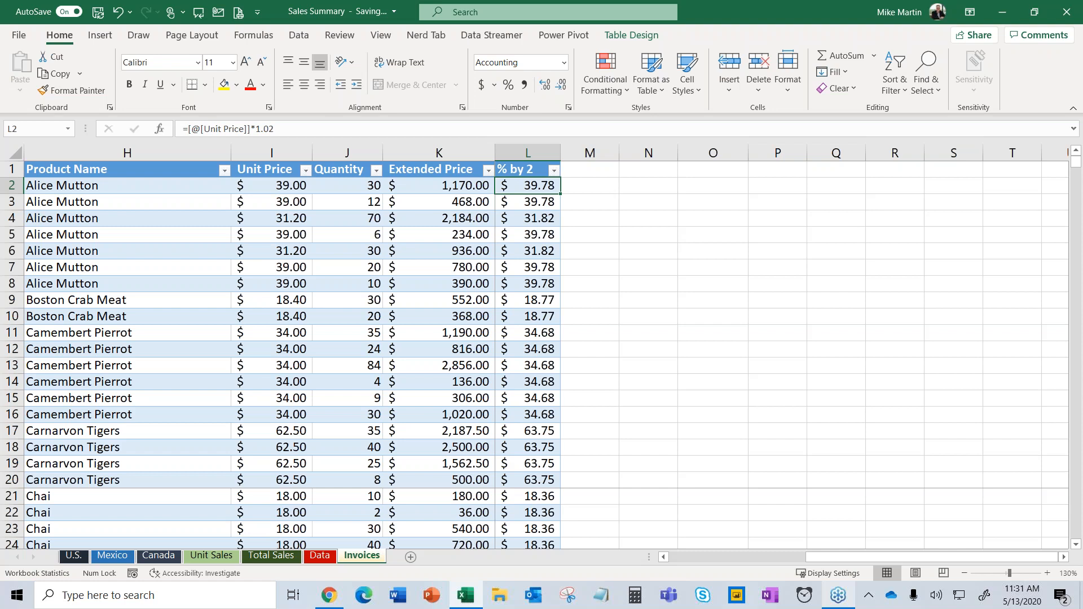
pyautogui.hotkey('ctrl', 'Home')
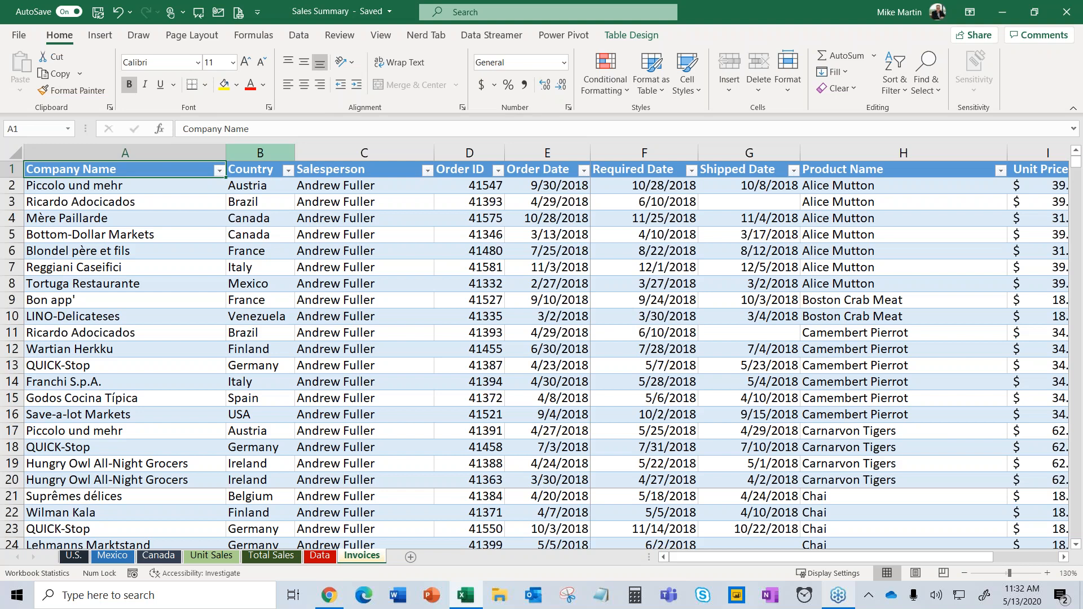
# Insert a PivotTable from the ShippingInfo table onto a new worksheet.
pyautogui.click(469, 268)
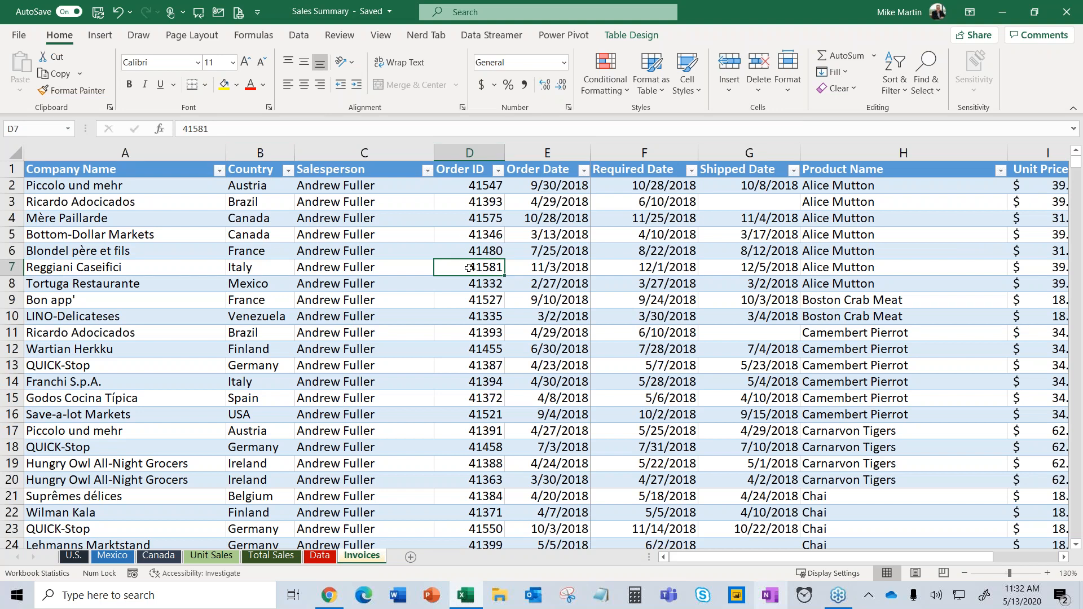
pyautogui.click(409, 233)
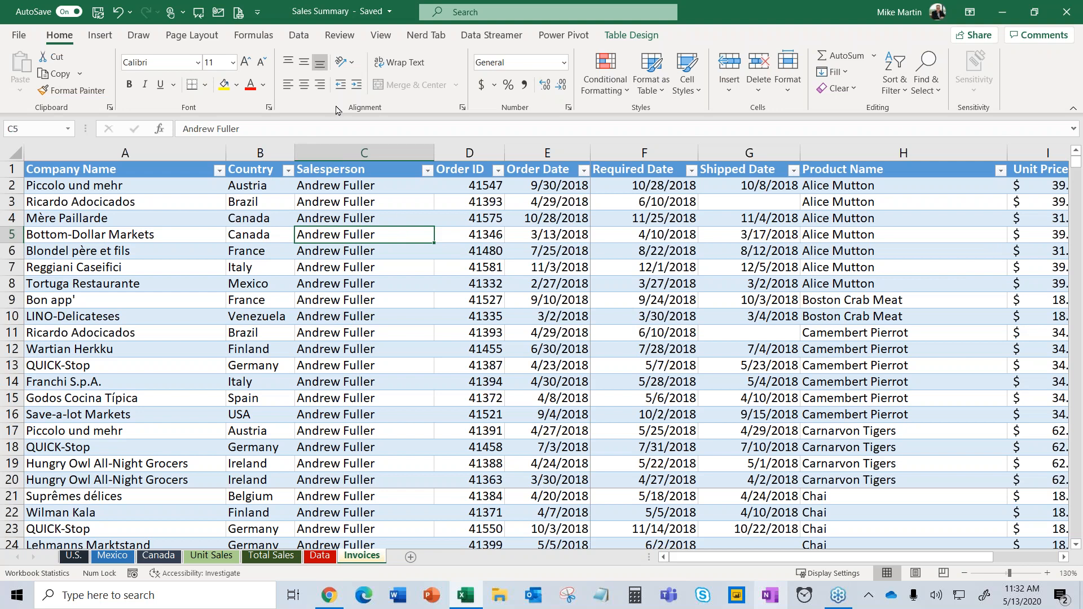
pyautogui.click(104, 40)
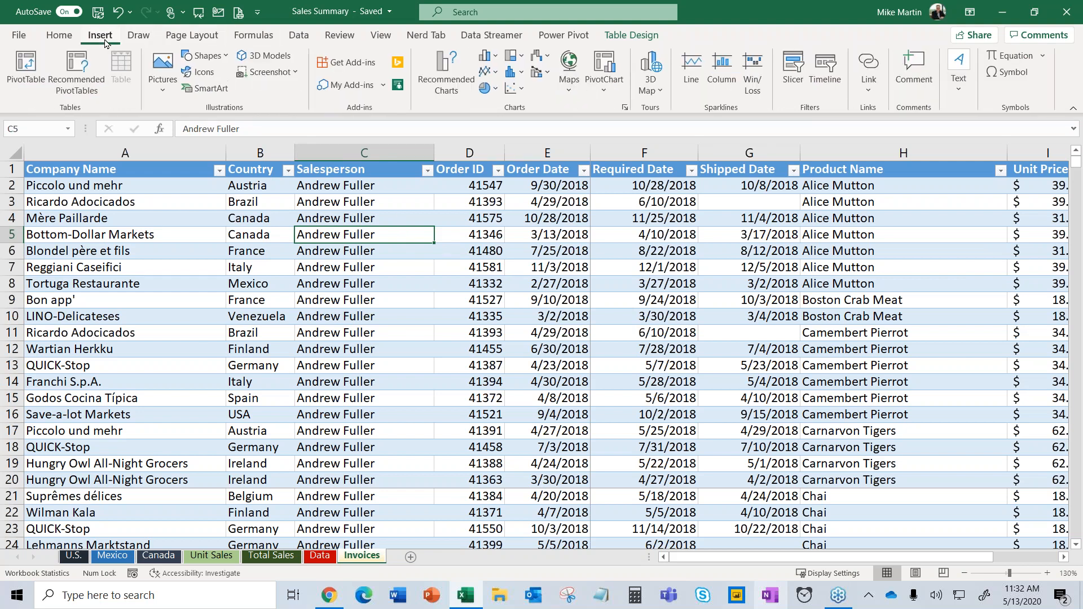
pyautogui.click(26, 66)
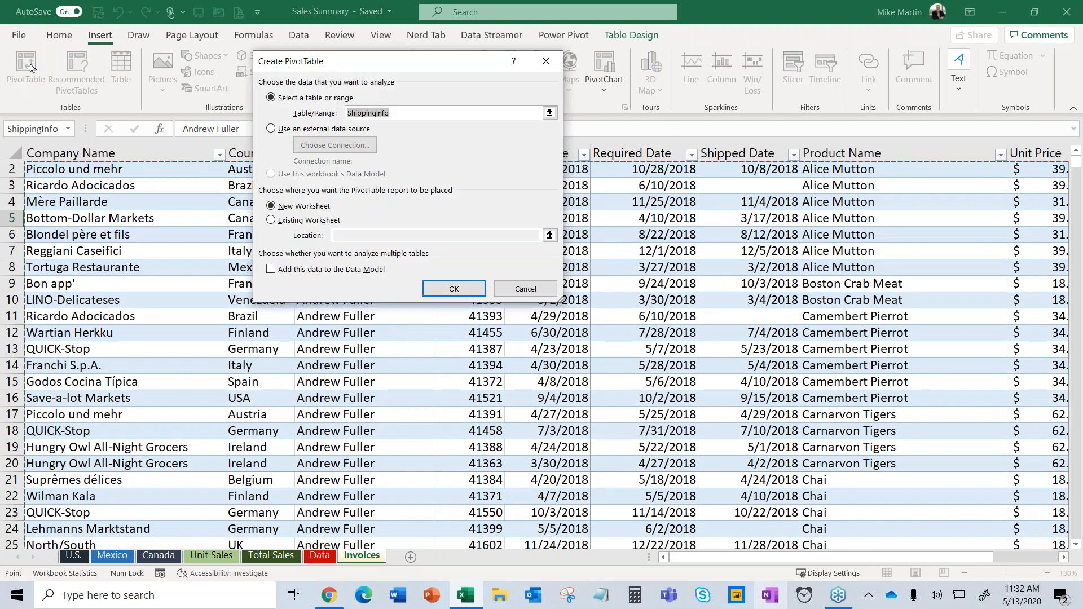
pyautogui.moveTo(486, 62); pyautogui.dragTo(635, 99)
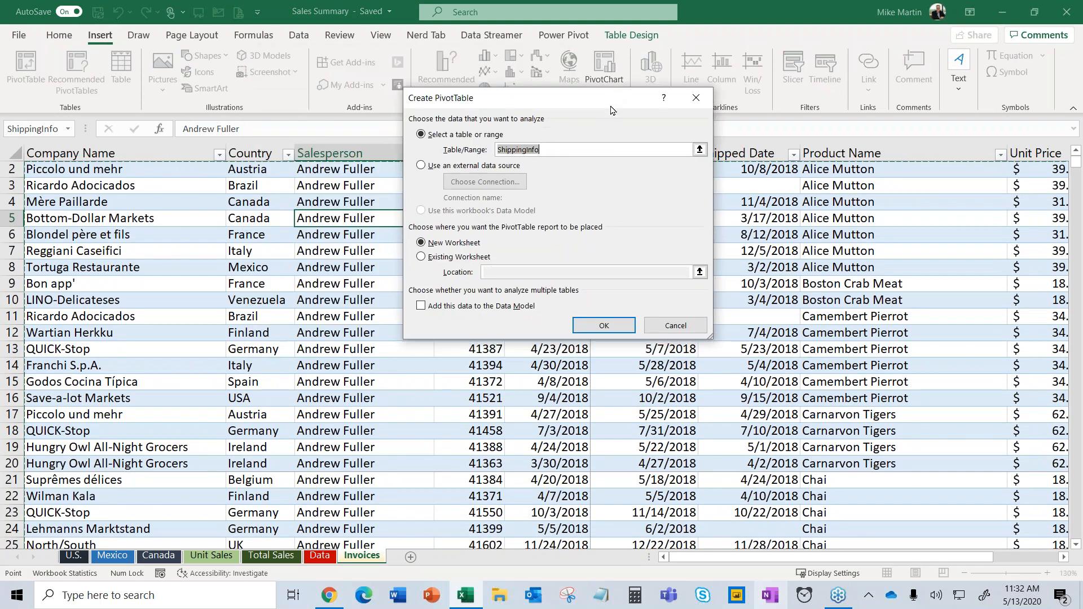
pyautogui.click(547, 151)
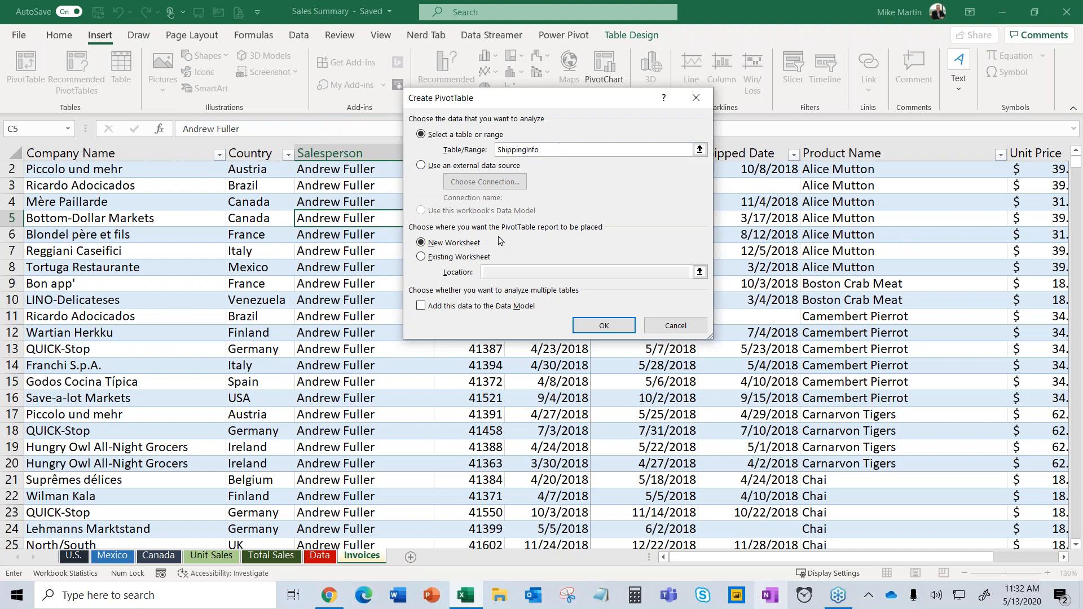
pyautogui.click(604, 327)
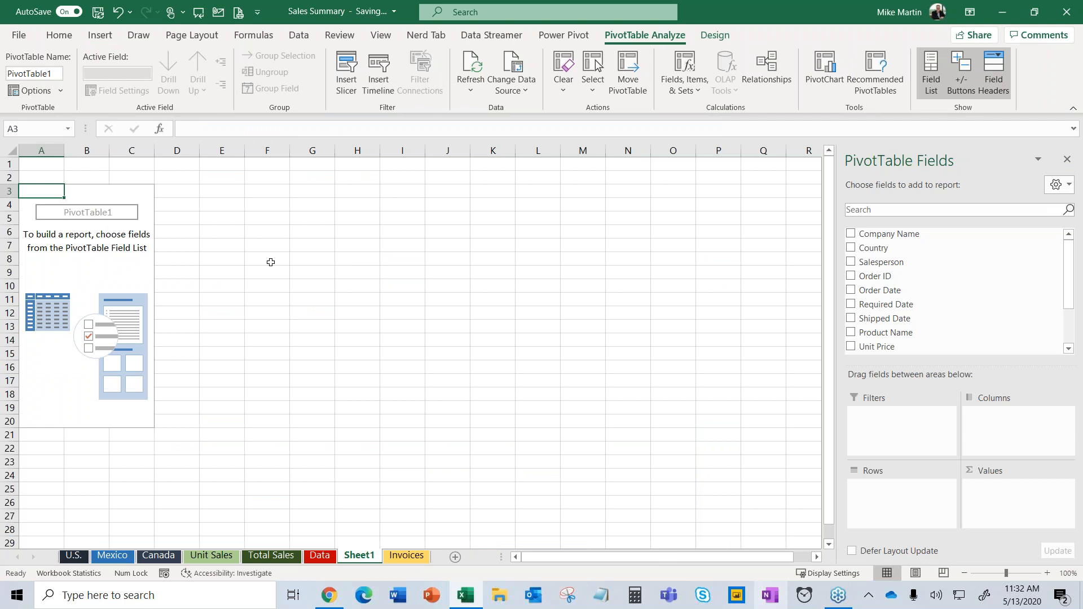
# Add Company Name, Salesperson, Product Name and Shipped Date as rows, drop Months, and sum Extended Price.
pyautogui.click(129, 262)
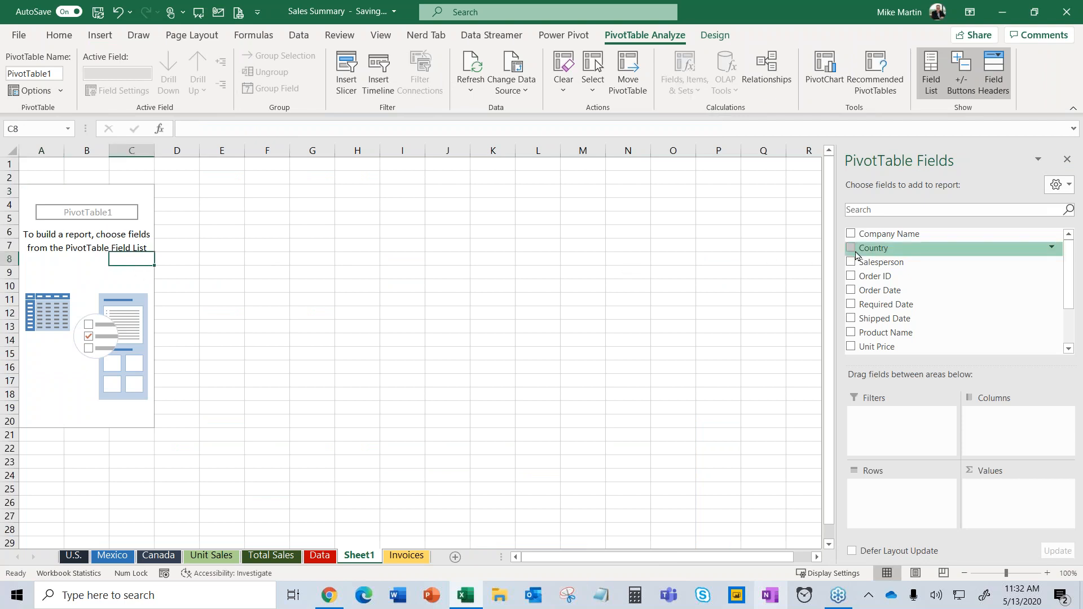
pyautogui.moveTo(834, 276); pyautogui.dragTo(757, 275)
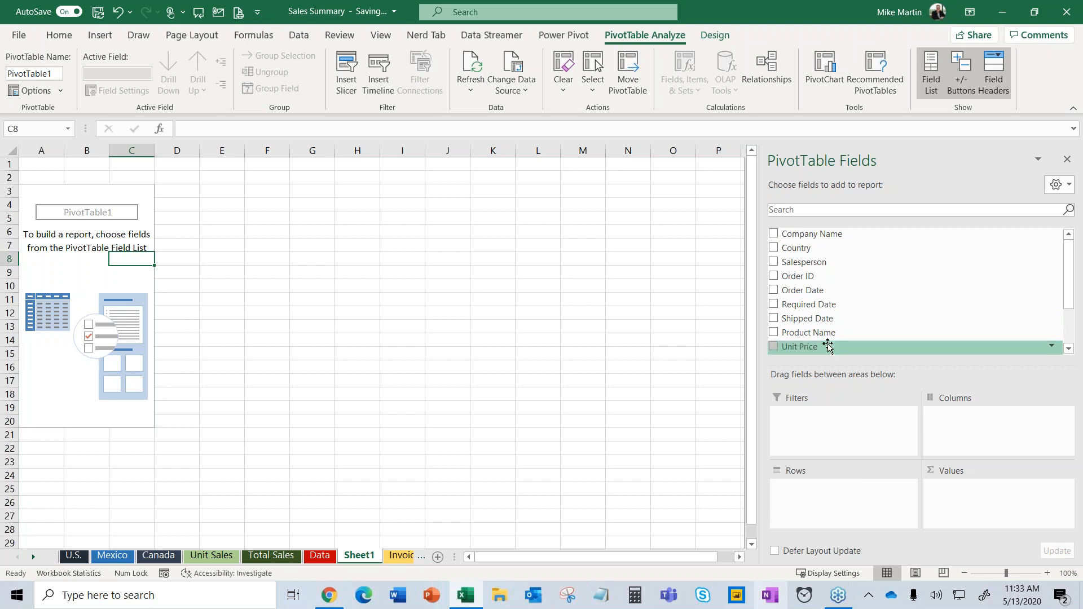
pyautogui.click(773, 236)
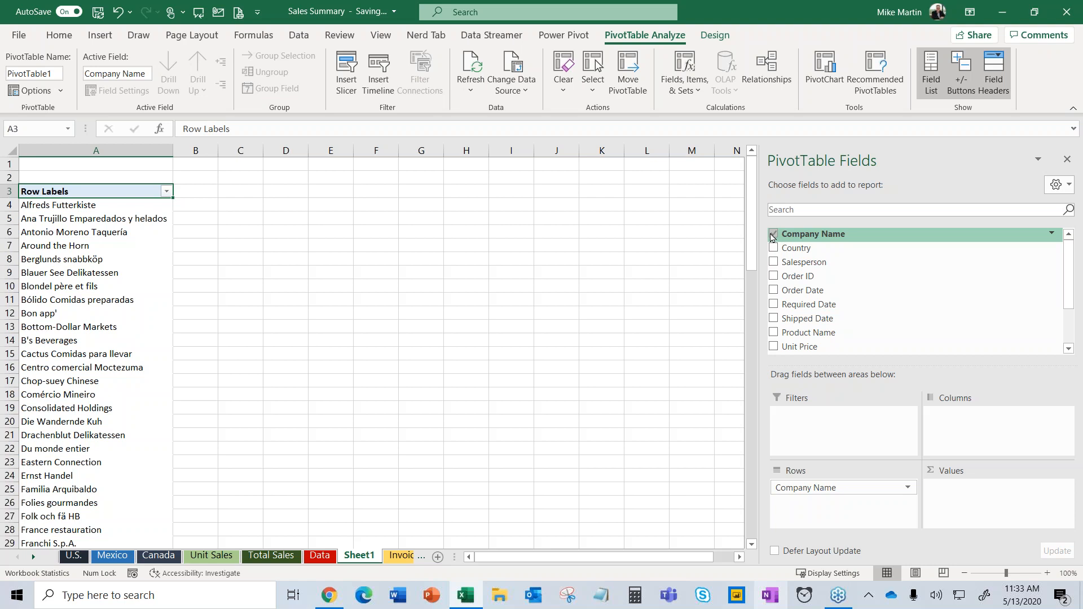
pyautogui.click(774, 263)
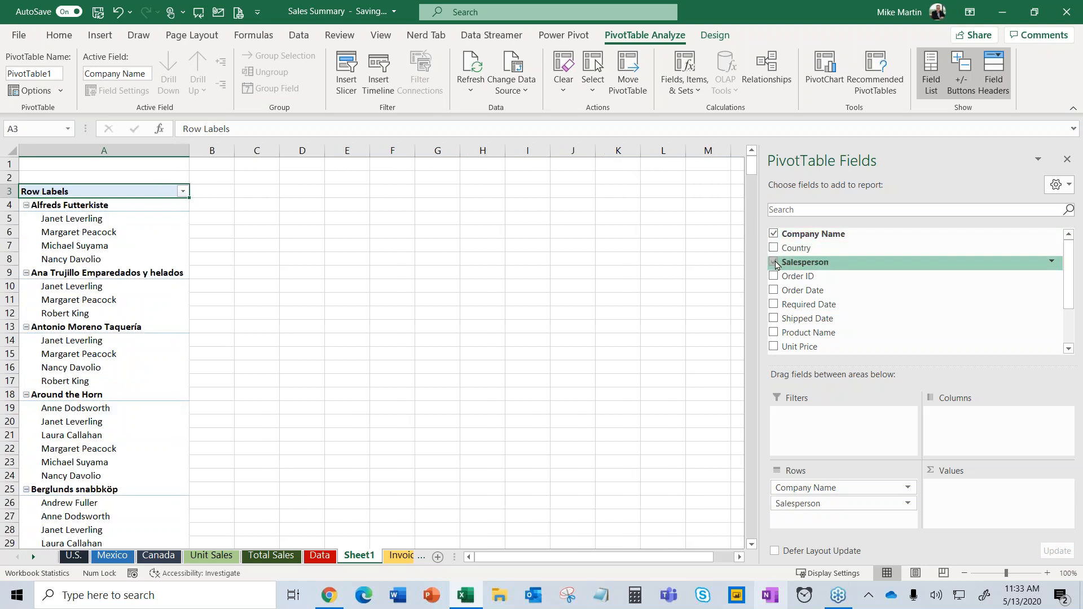
pyautogui.scroll(-1, 876, 282)
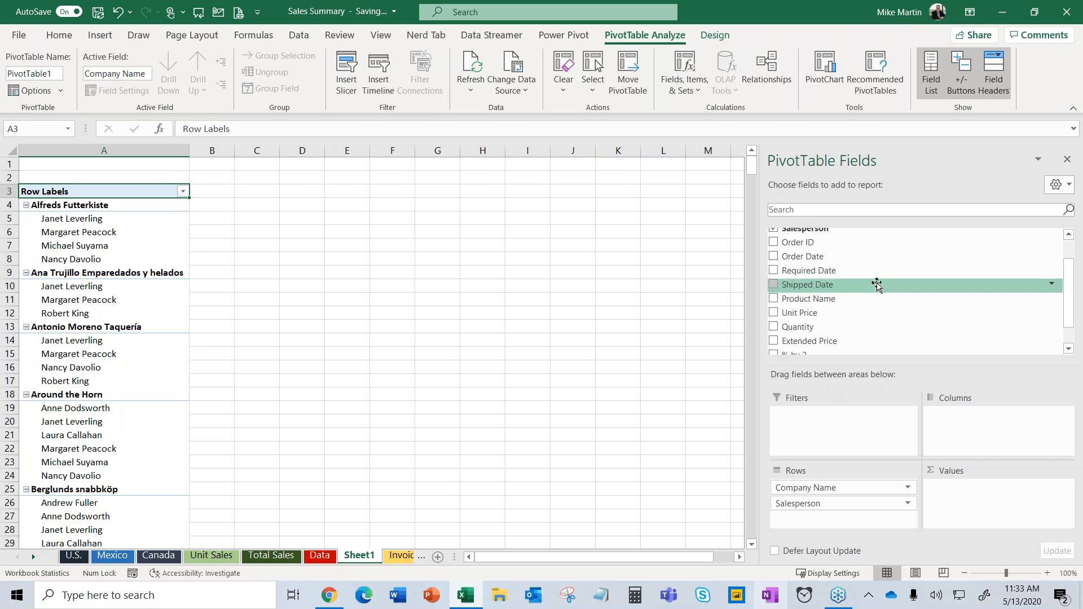
pyautogui.click(774, 299)
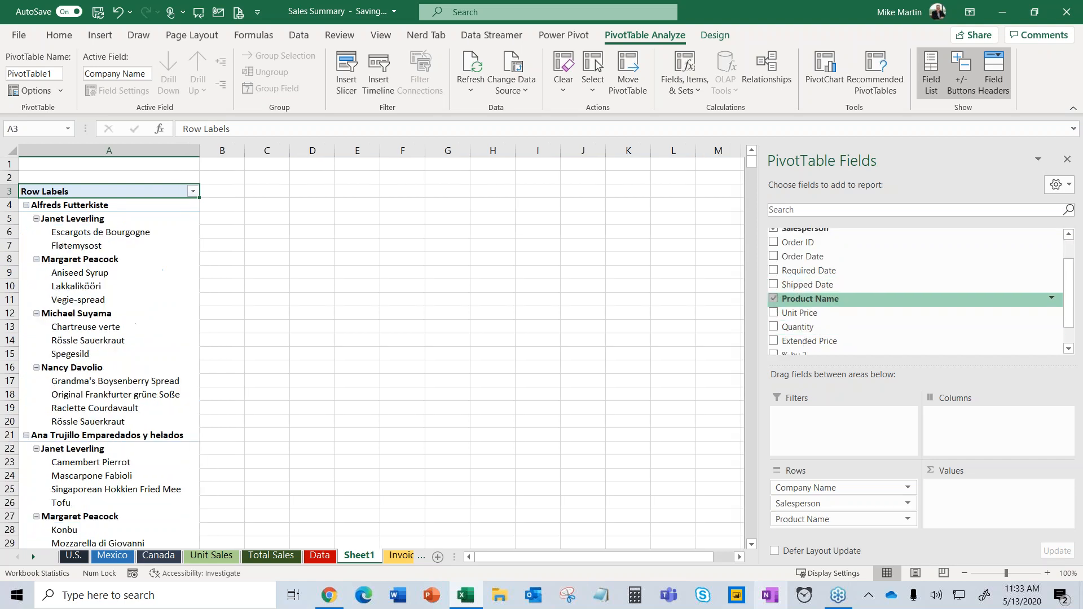
pyautogui.click(773, 284)
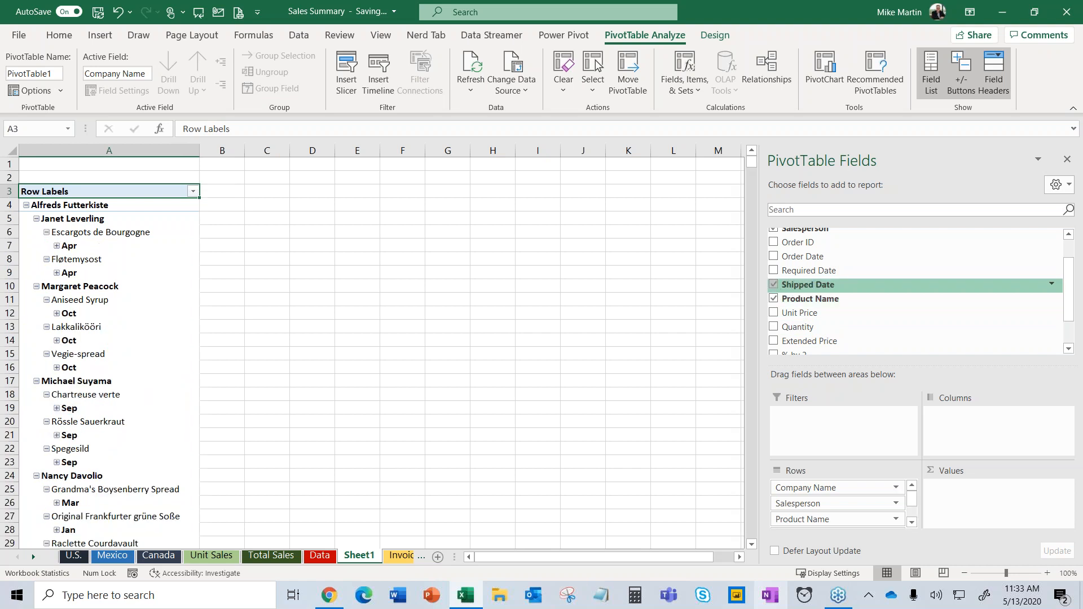
pyautogui.scroll(-1, 864, 301)
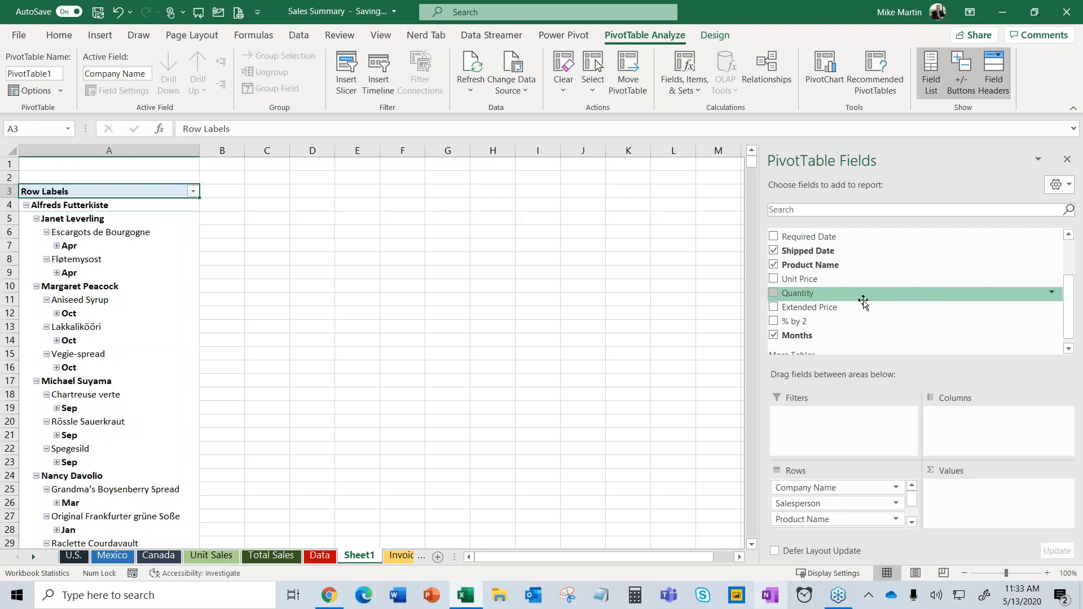
pyautogui.click(775, 337)
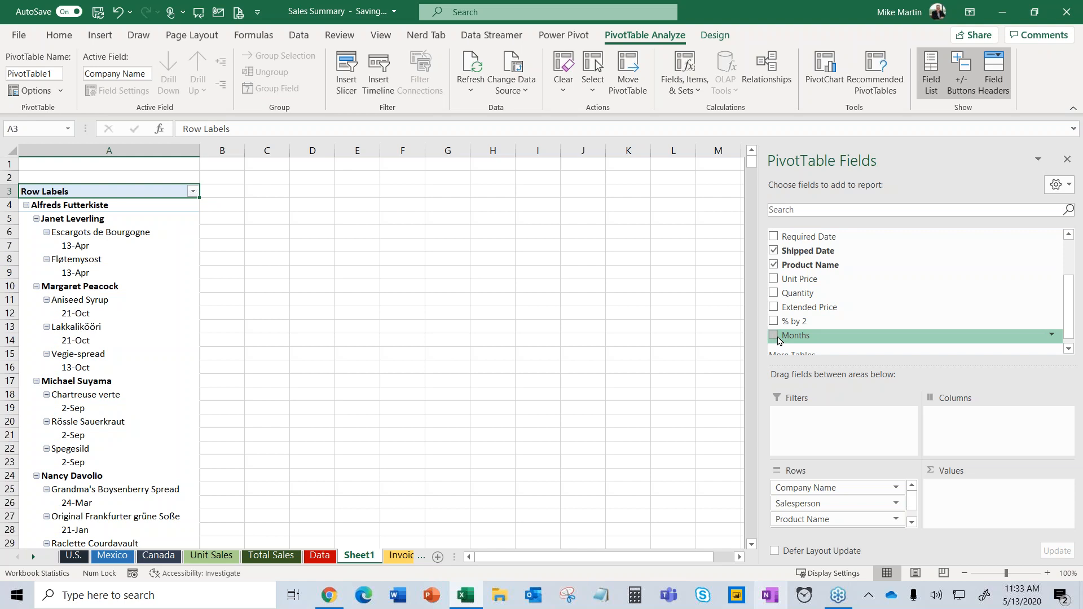
pyautogui.click(773, 307)
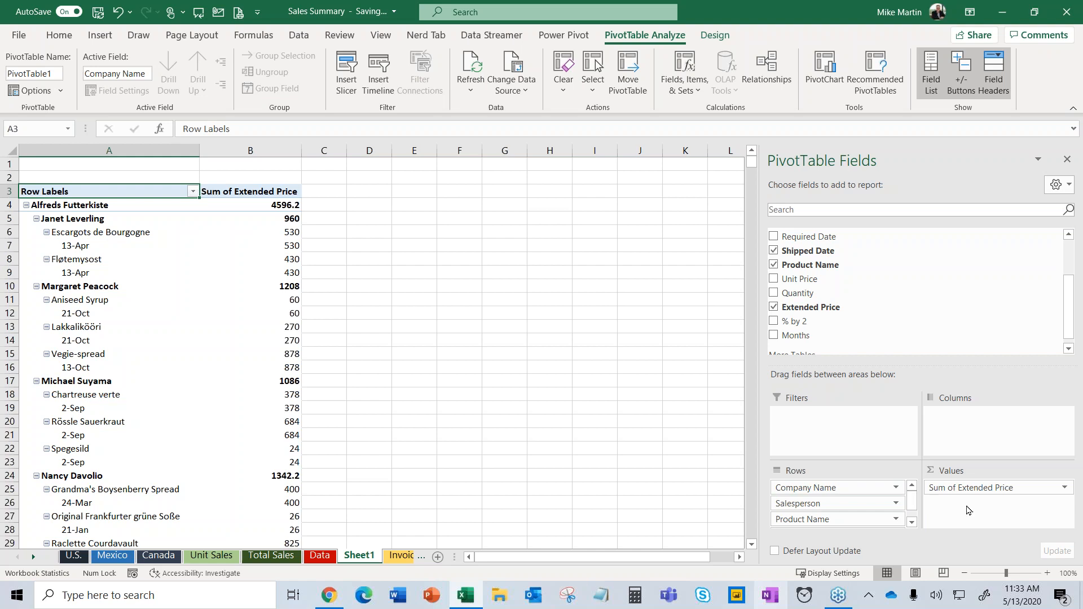
# Move Salesperson and Shipped Date into Filters, with Product Name nested under Company Name in Rows.
pyautogui.moveTo(842, 487); pyautogui.dragTo(961, 439)
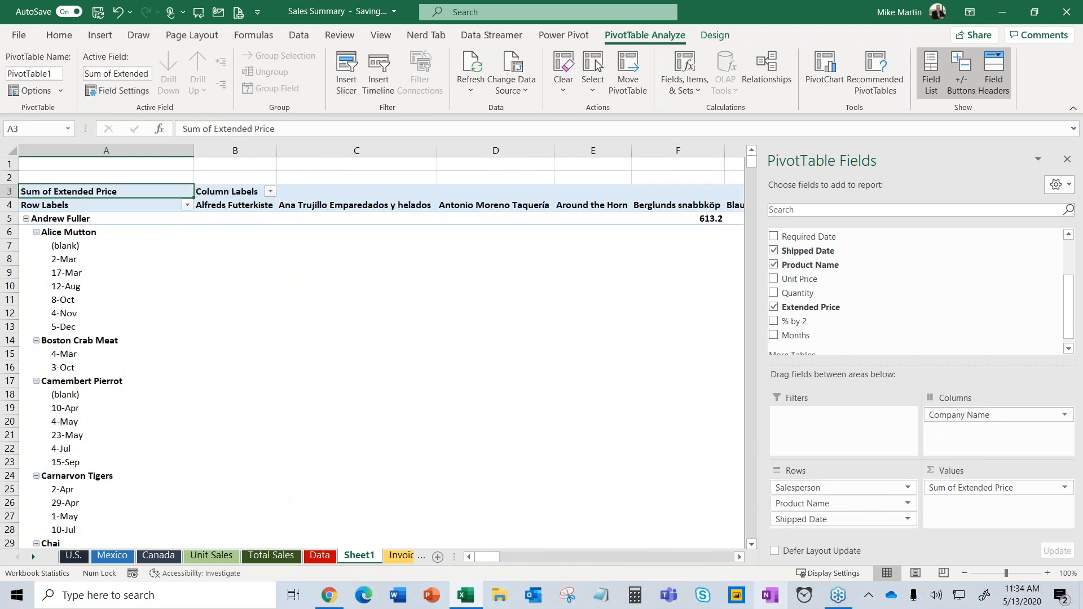
pyautogui.moveTo(489, 558); pyautogui.dragTo(518, 544)
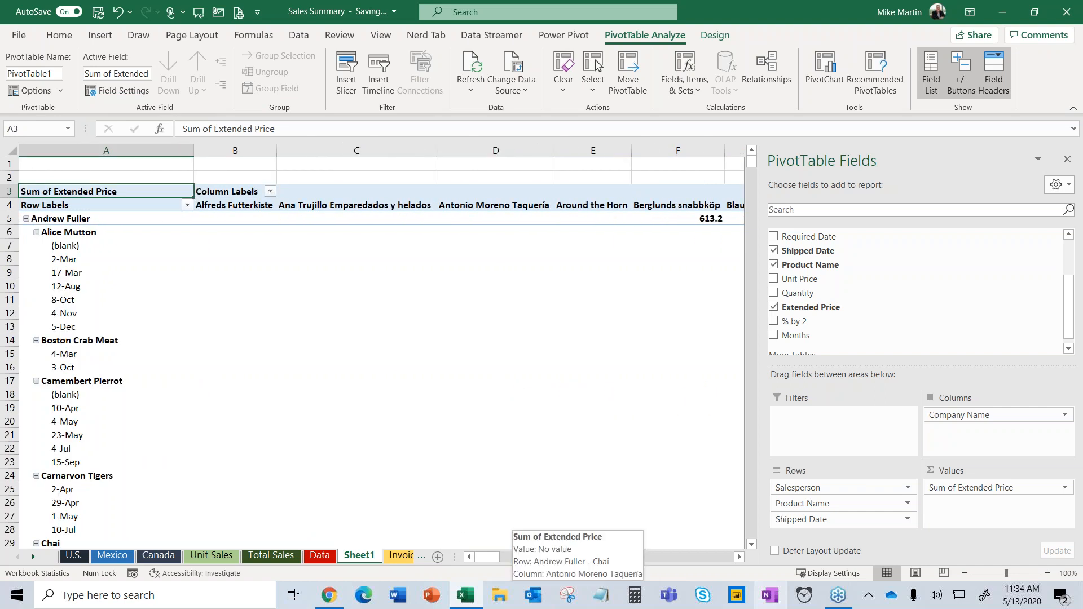
pyautogui.moveTo(805, 503); pyautogui.dragTo(959, 439)
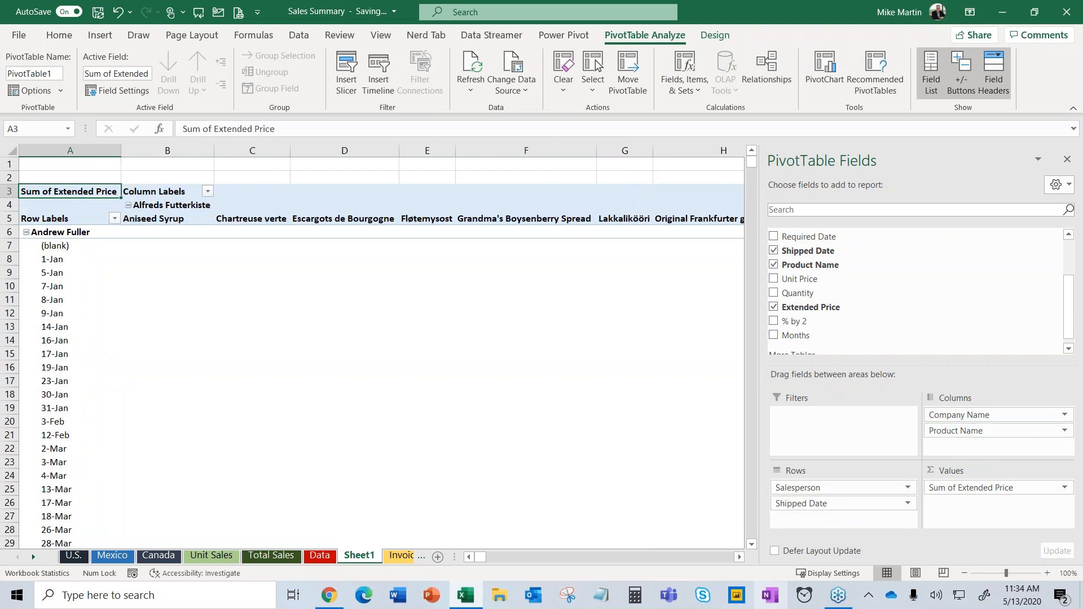
pyautogui.moveTo(490, 558); pyautogui.dragTo(591, 558)
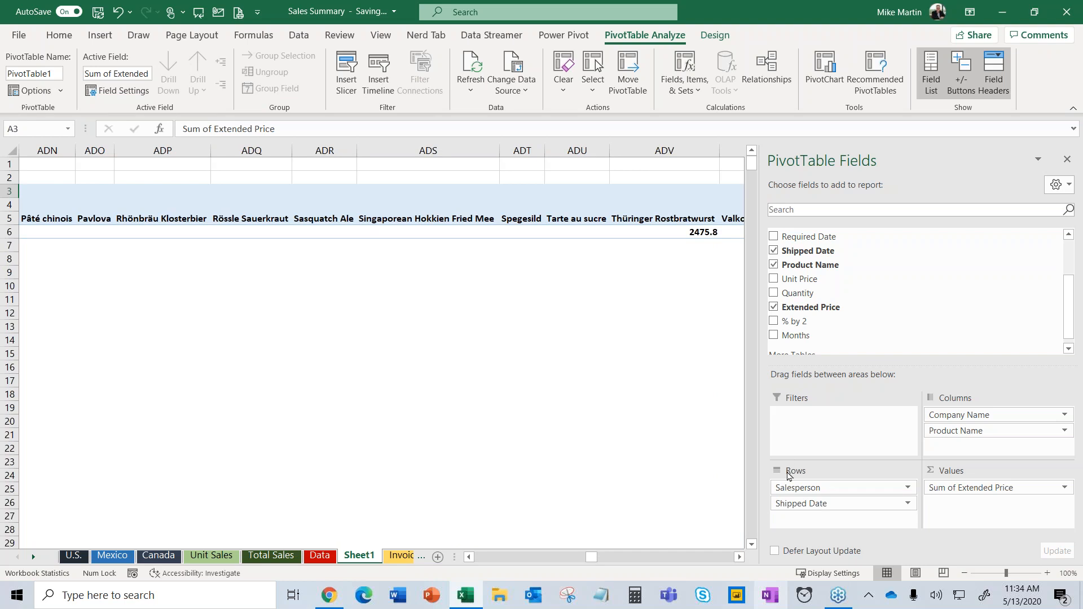
pyautogui.moveTo(786, 486); pyautogui.dragTo(807, 426)
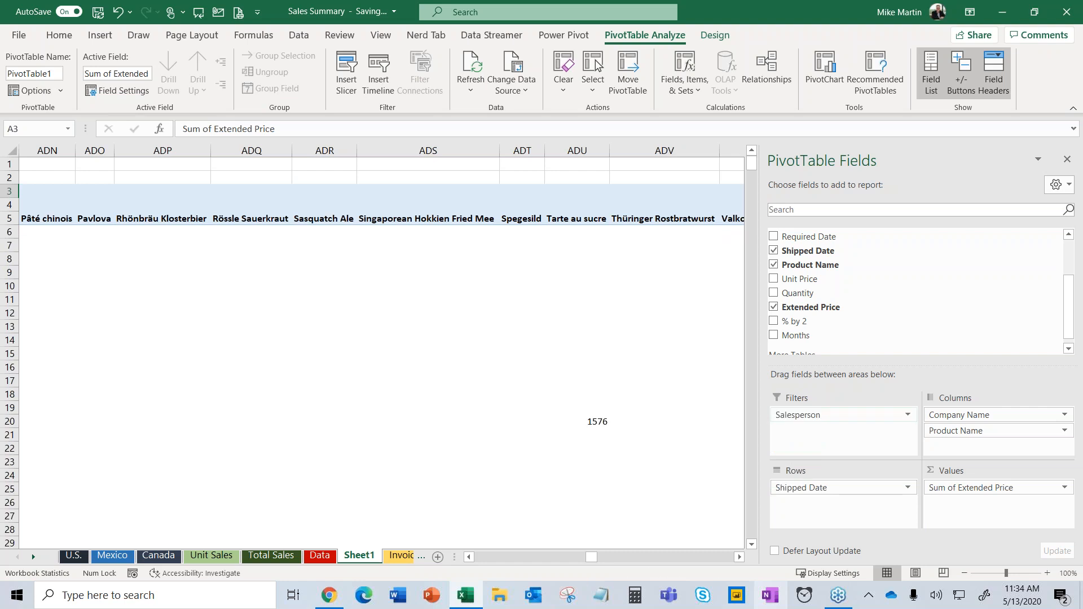
pyautogui.moveTo(591, 557); pyautogui.dragTo(480, 560)
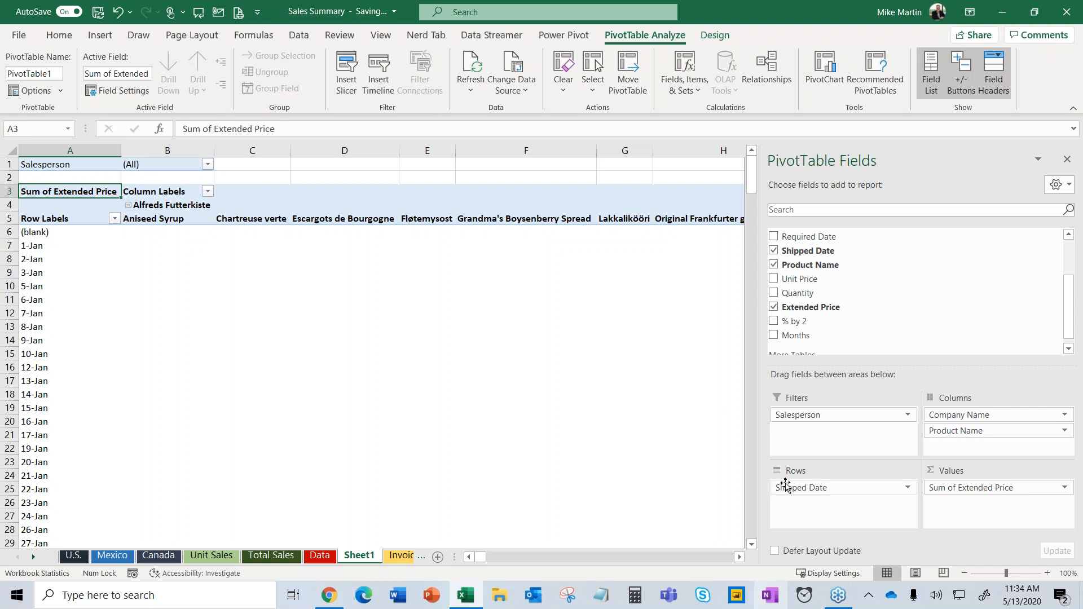
pyautogui.moveTo(786, 492); pyautogui.dragTo(812, 451)
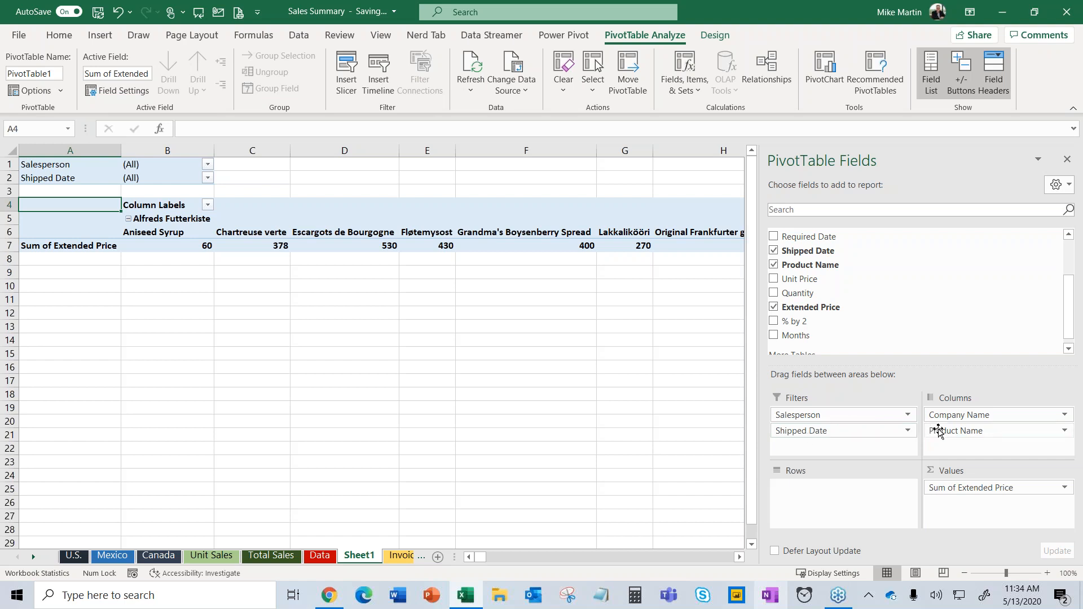
pyautogui.moveTo(950, 415); pyautogui.dragTo(848, 497)
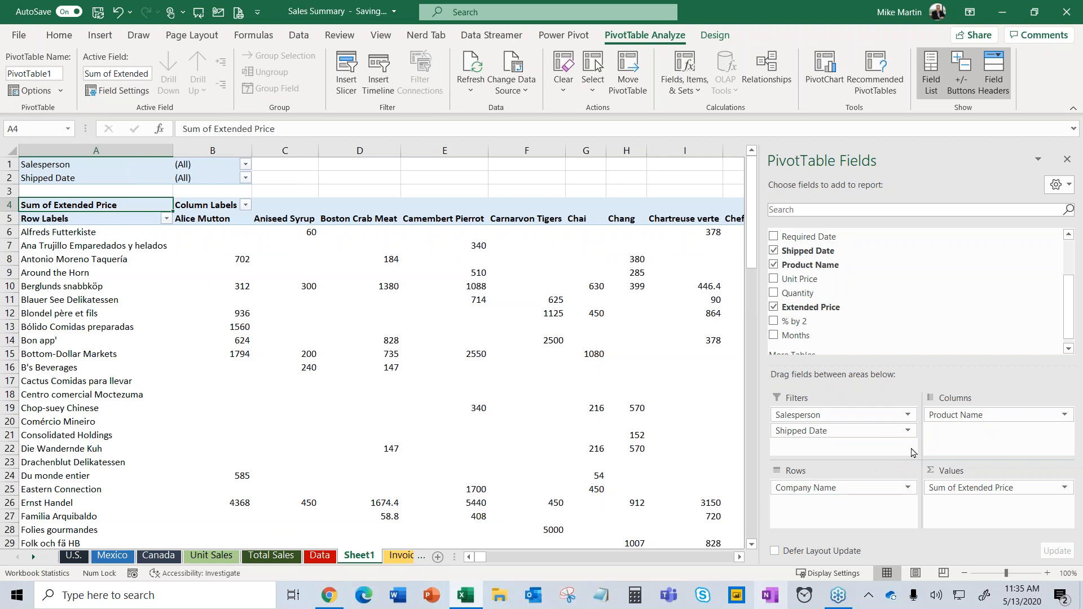
pyautogui.moveTo(950, 415); pyautogui.dragTo(812, 505)
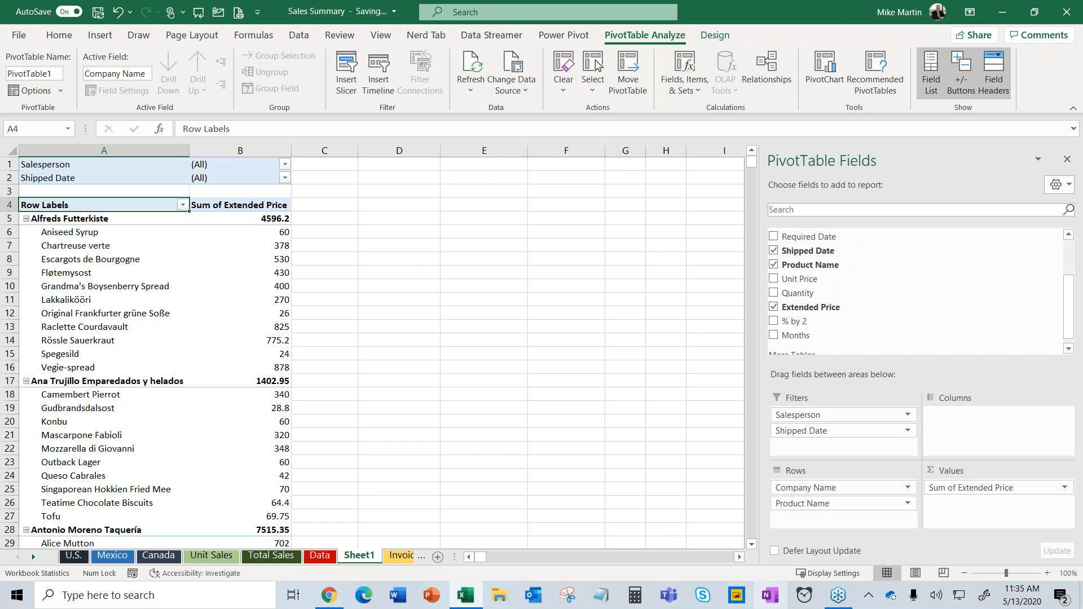
# Select the product rows under the first two companies in the pivot.
pyautogui.click(54, 219)
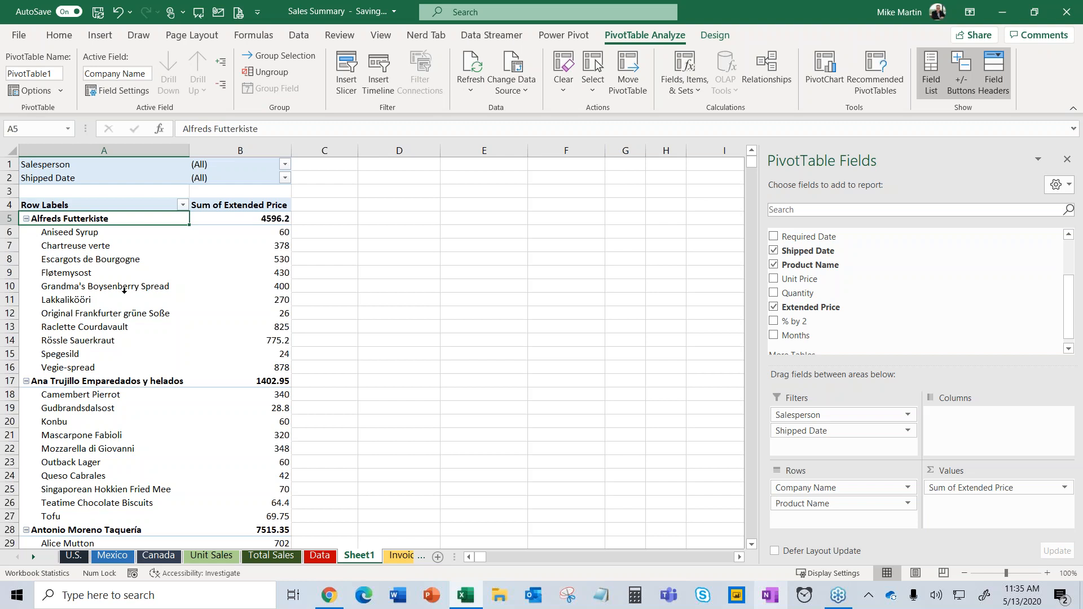
pyautogui.moveTo(91, 235); pyautogui.dragTo(91, 361)
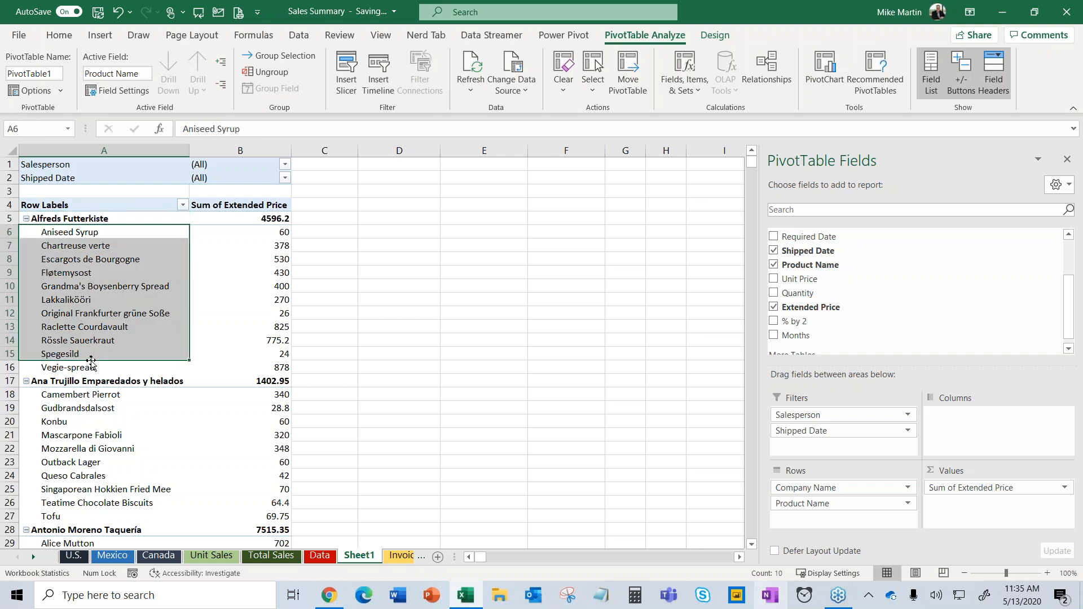
pyautogui.click(141, 382)
pyautogui.scroll(-1, 144, 390)
pyautogui.moveTo(142, 368); pyautogui.dragTo(142, 442)
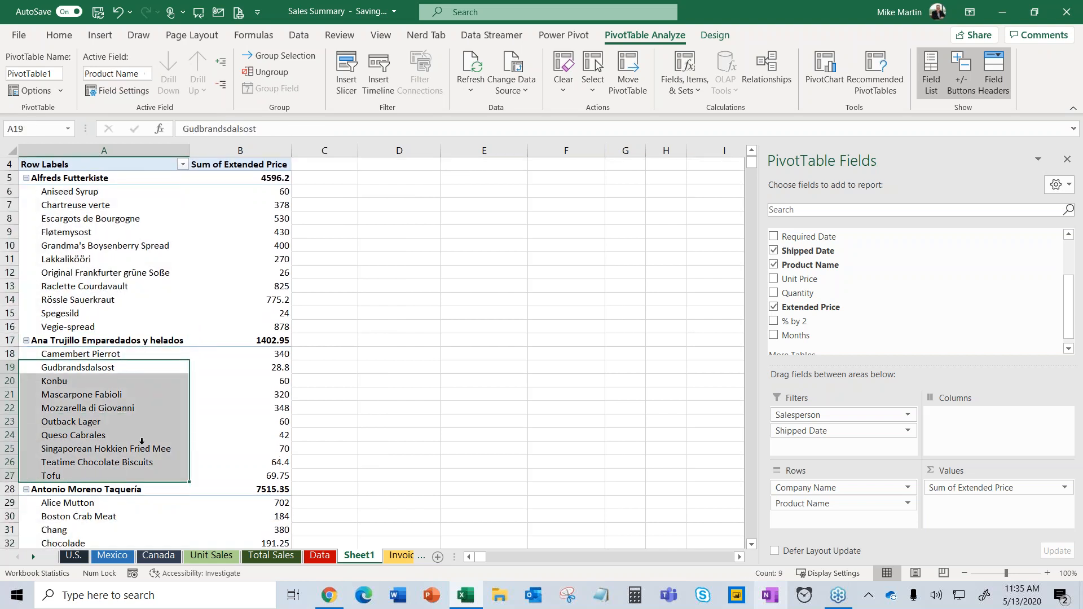
# Click back into the pivot and open the Salesperson filter dropdown.
pyautogui.click(399, 367)
pyautogui.scroll(1, 298, 338)
pyautogui.click(171, 298)
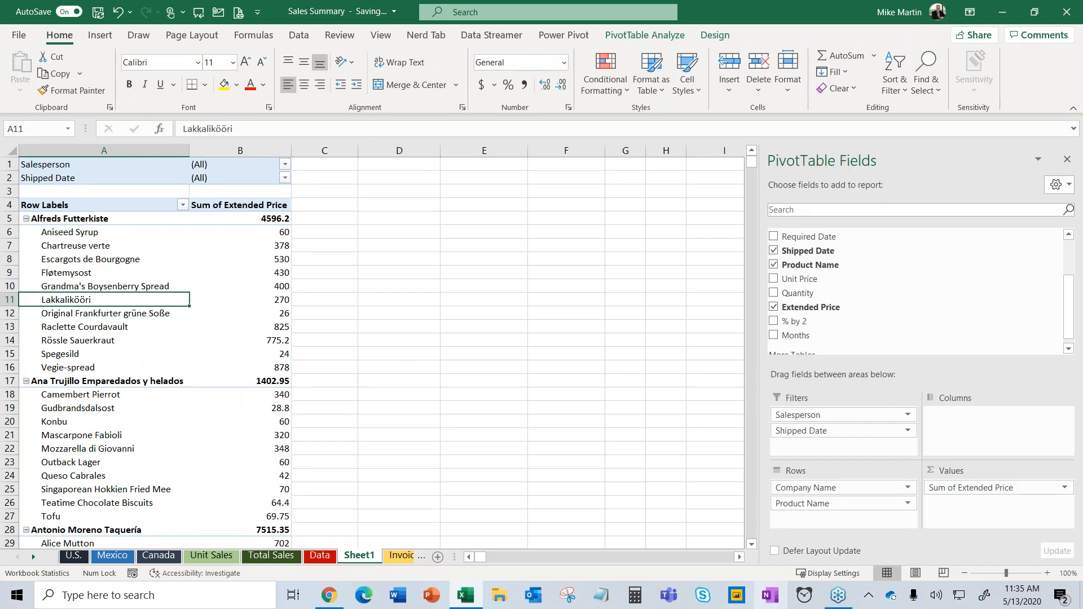
pyautogui.moveTo(272, 270)
pyautogui.click(285, 166)
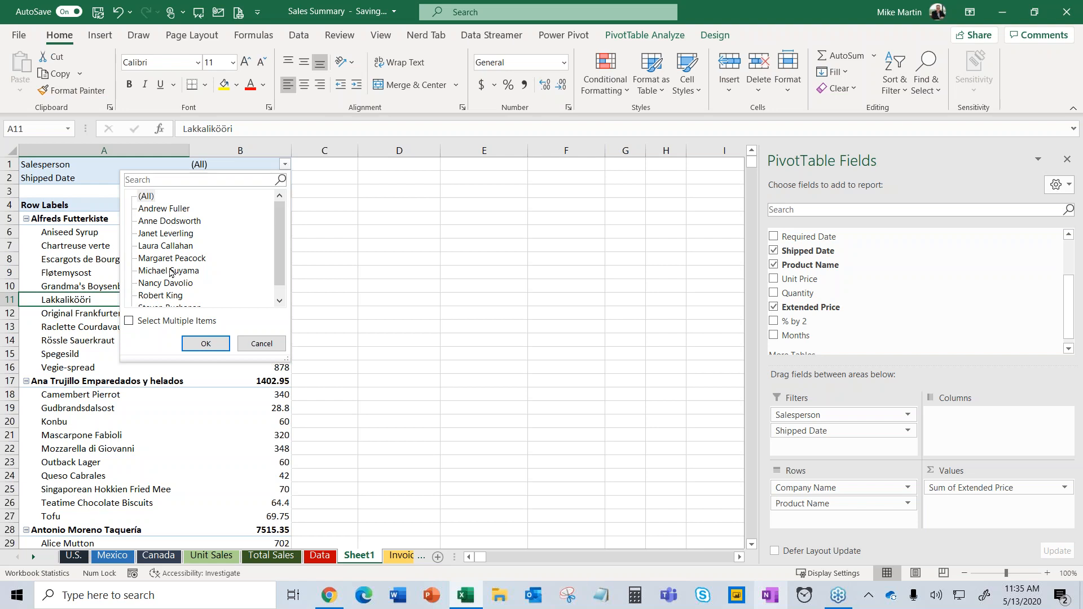
# Filter Salesperson to a single salesperson using Select Multiple Items.
pyautogui.click(130, 321)
pyautogui.click(141, 198)
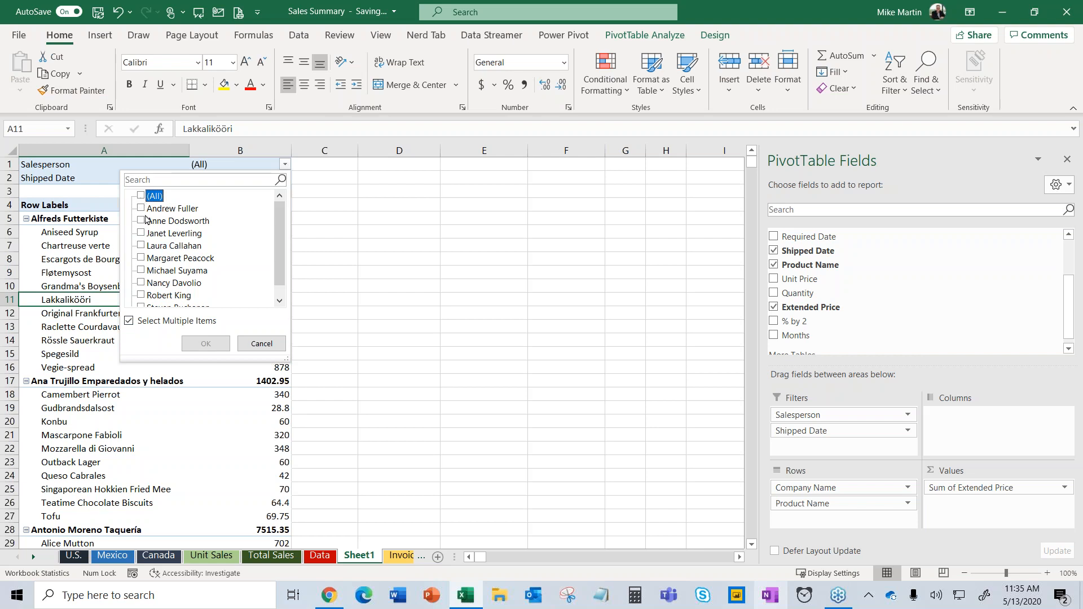
pyautogui.click(141, 221)
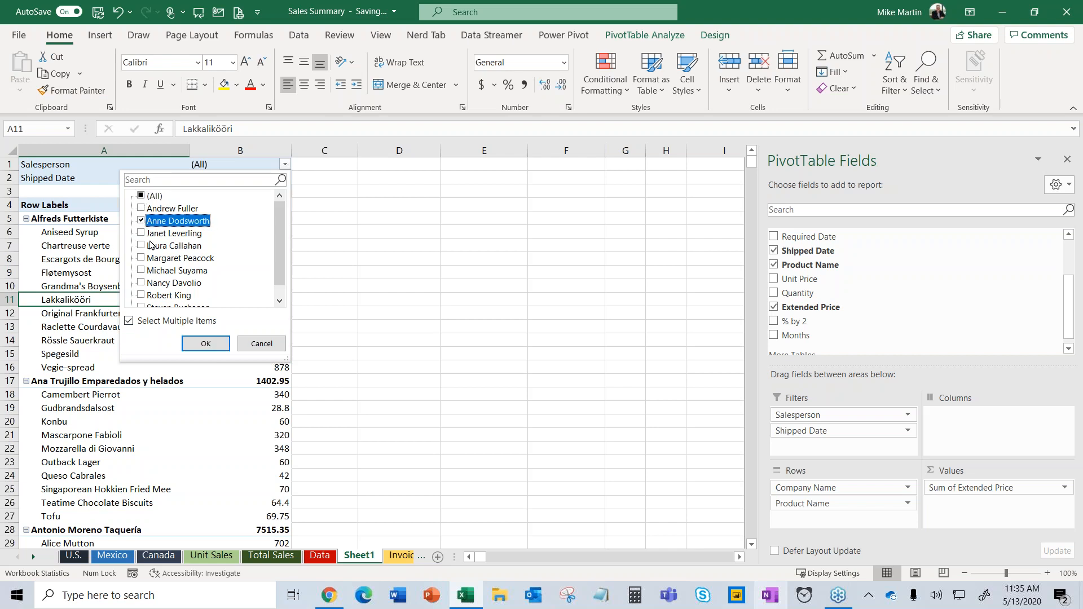
pyautogui.click(206, 343)
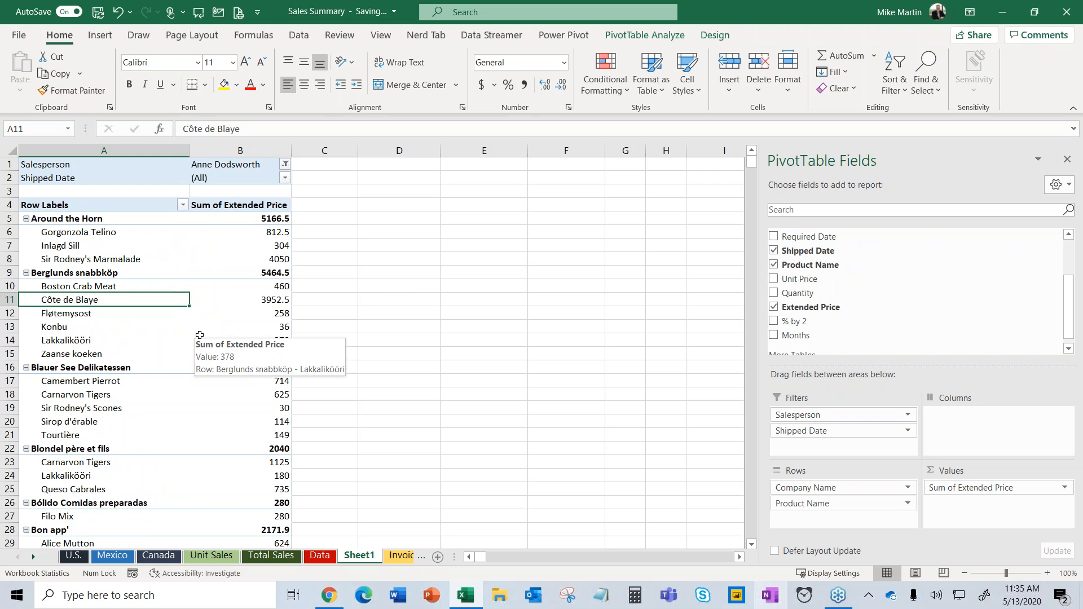
pyautogui.scroll(-6, 199, 350)
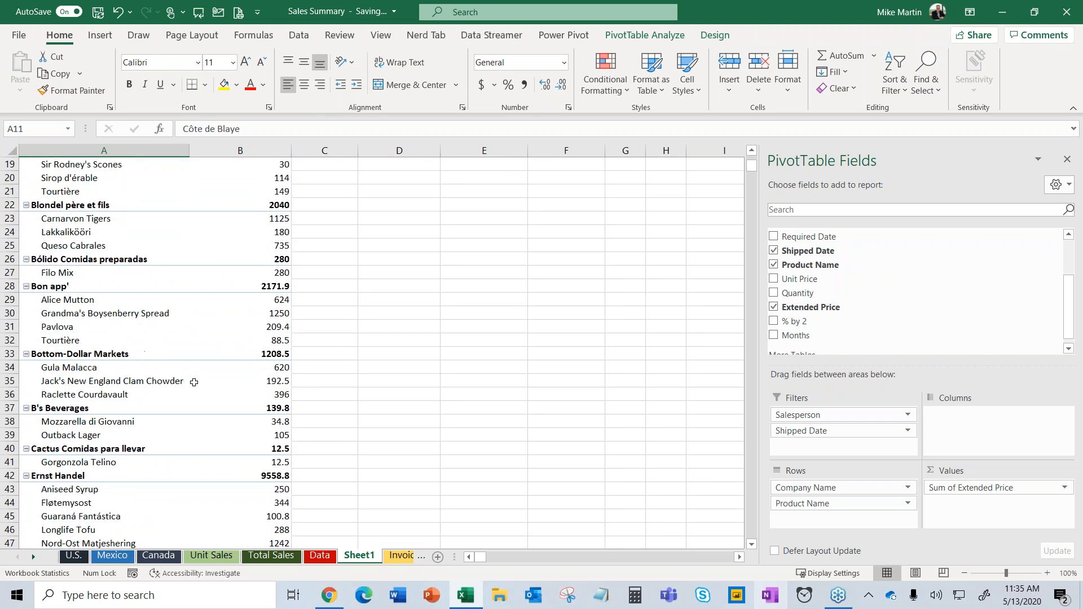
pyautogui.scroll(5, 195, 382)
pyautogui.scroll(1, 195, 382)
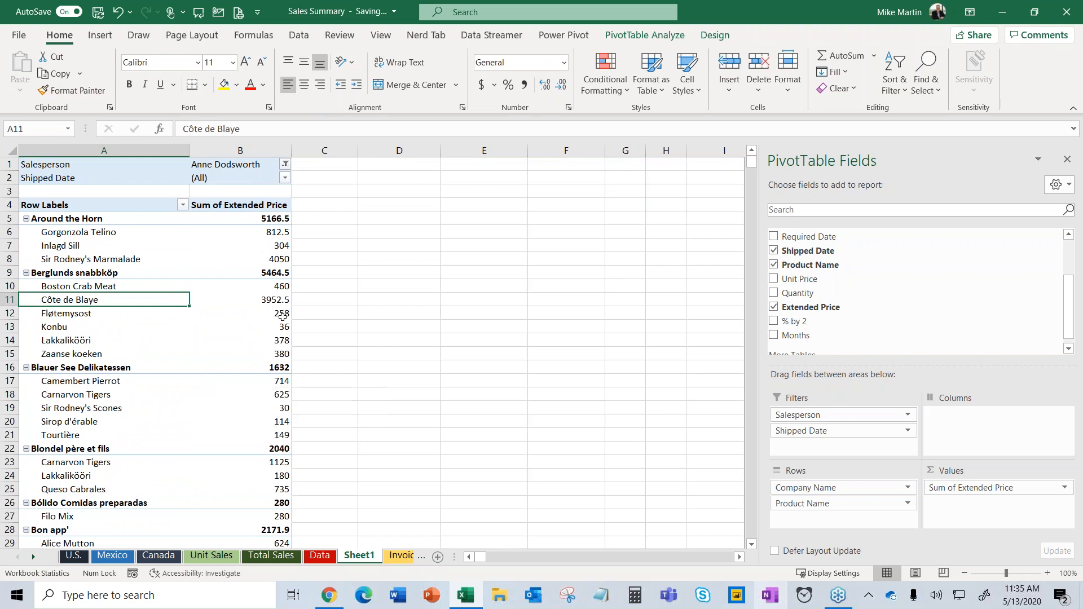
# Filter Shipped Date to only the (blank) dates.
pyautogui.click(285, 178)
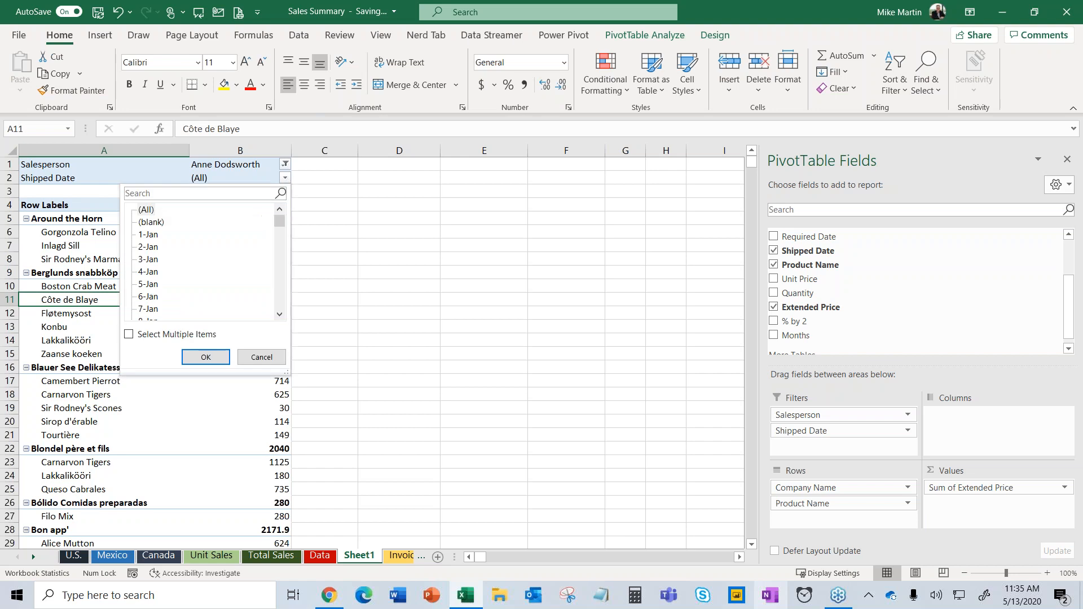
pyautogui.click(129, 335)
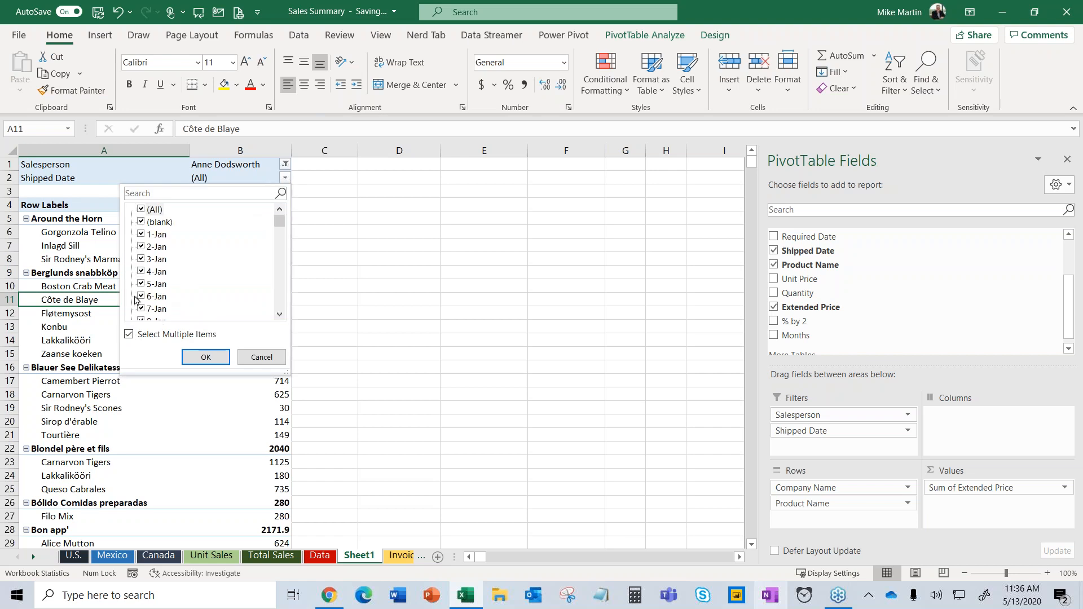
pyautogui.click(142, 210)
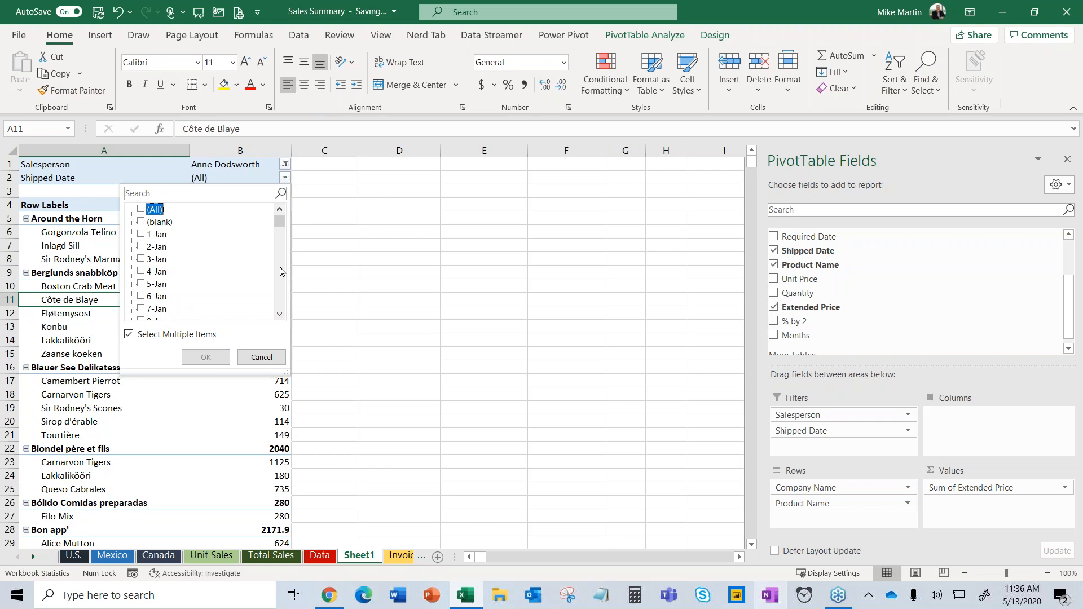
pyautogui.click(141, 223)
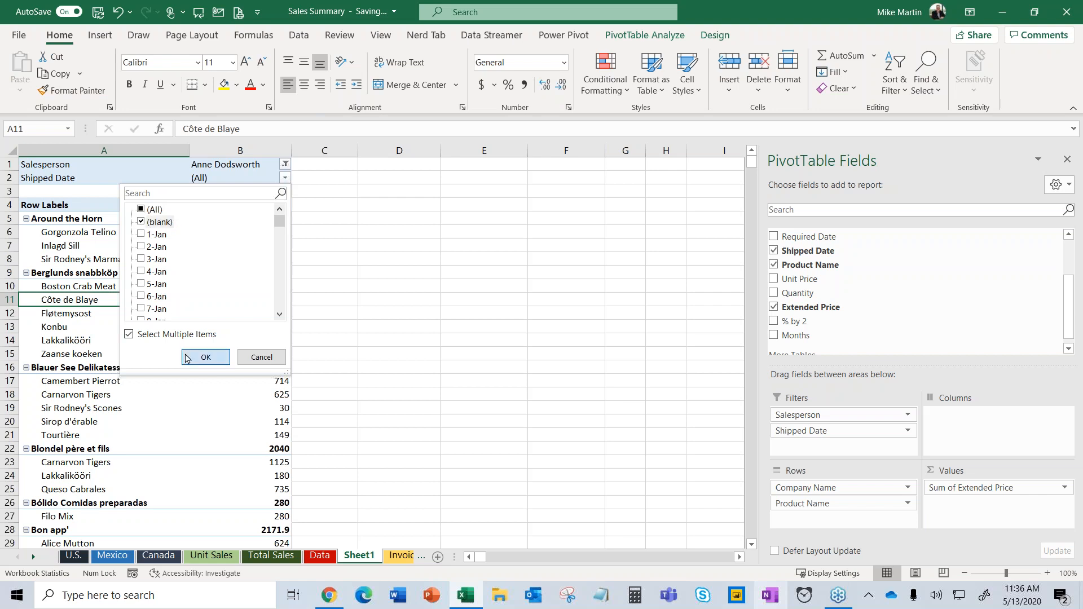
pyautogui.click(206, 357)
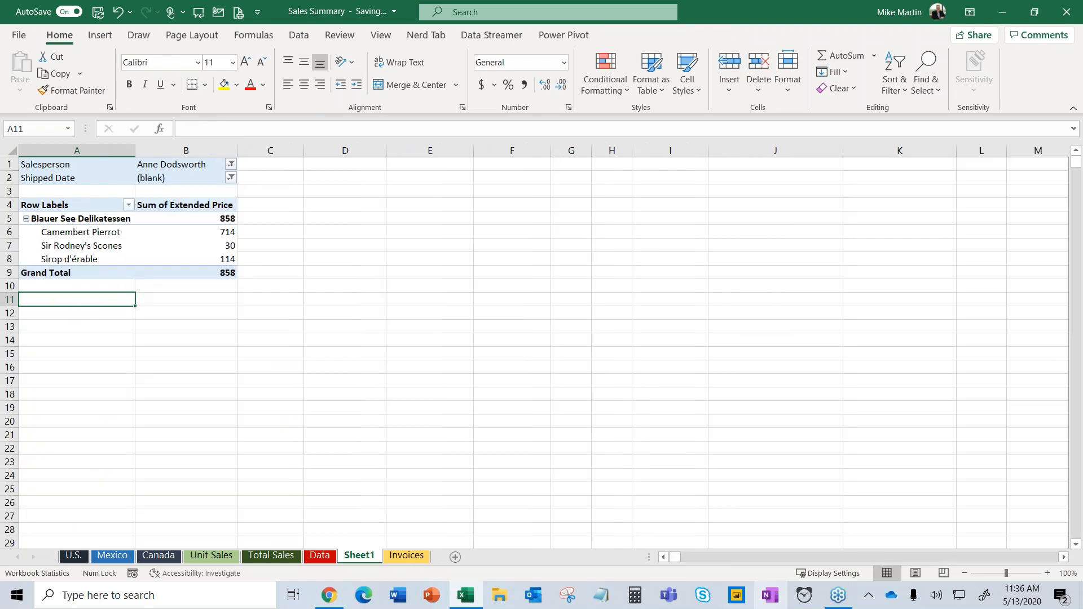
pyautogui.click(117, 246)
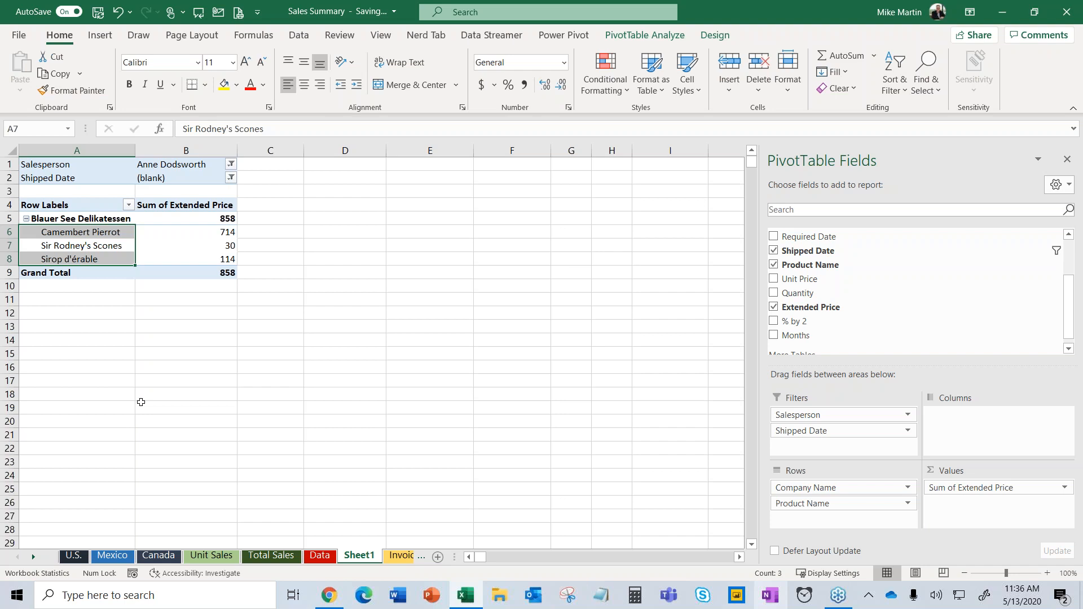
# Change the Salesperson filter to three chosen salespeople.
pyautogui.click(231, 164)
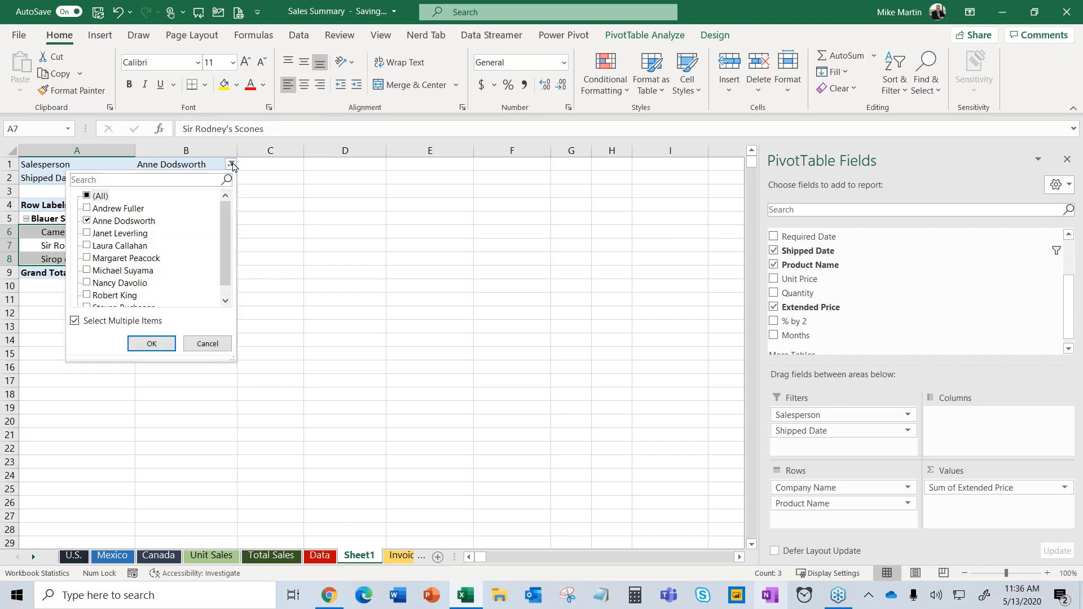
pyautogui.click(87, 197)
pyautogui.click(88, 197)
pyautogui.click(87, 247)
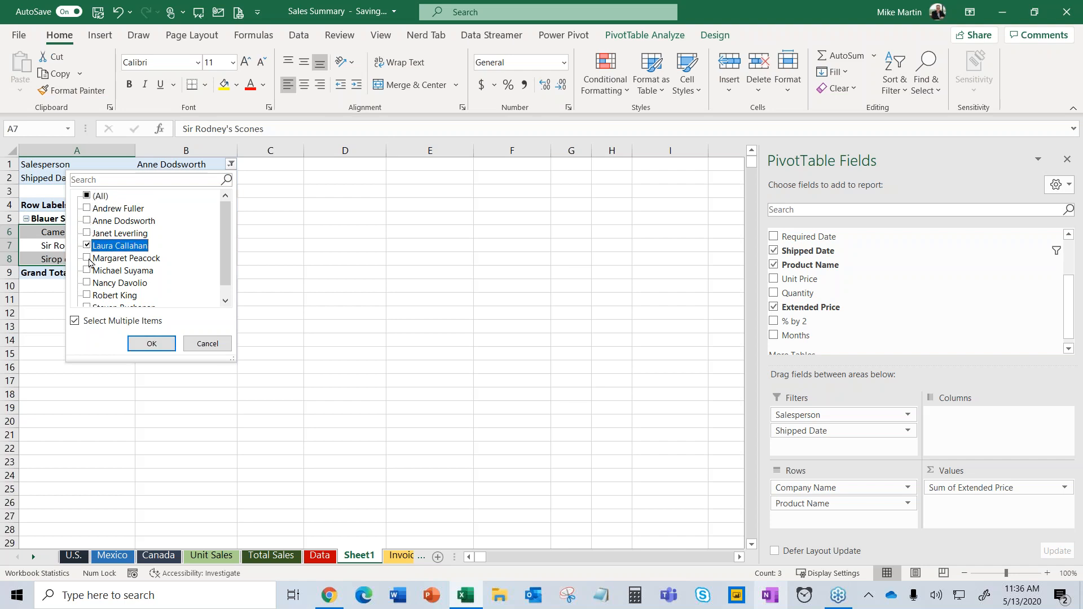
pyautogui.click(88, 259)
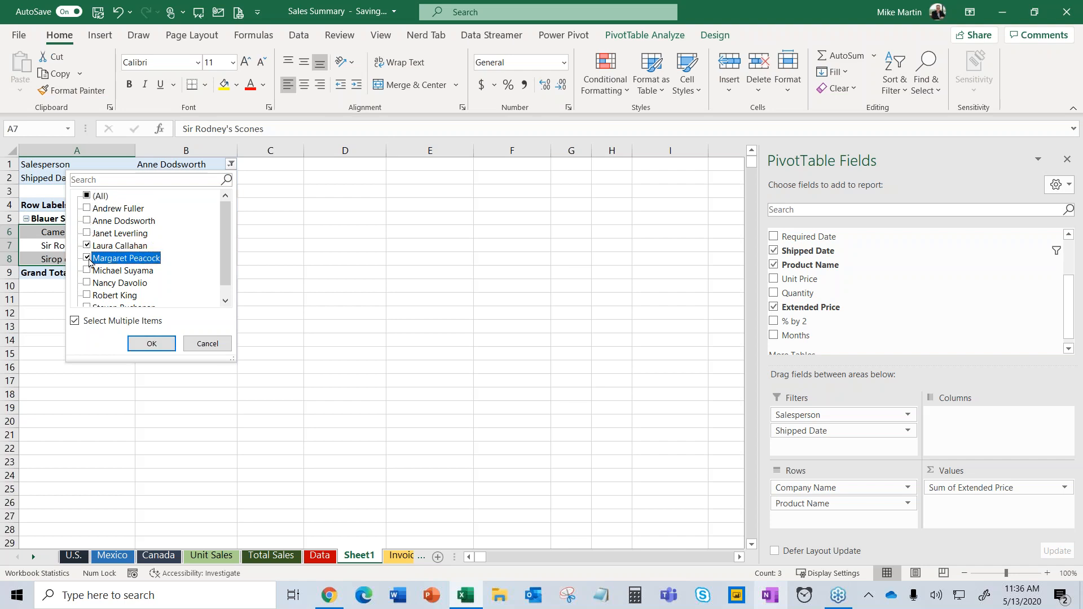
pyautogui.click(87, 271)
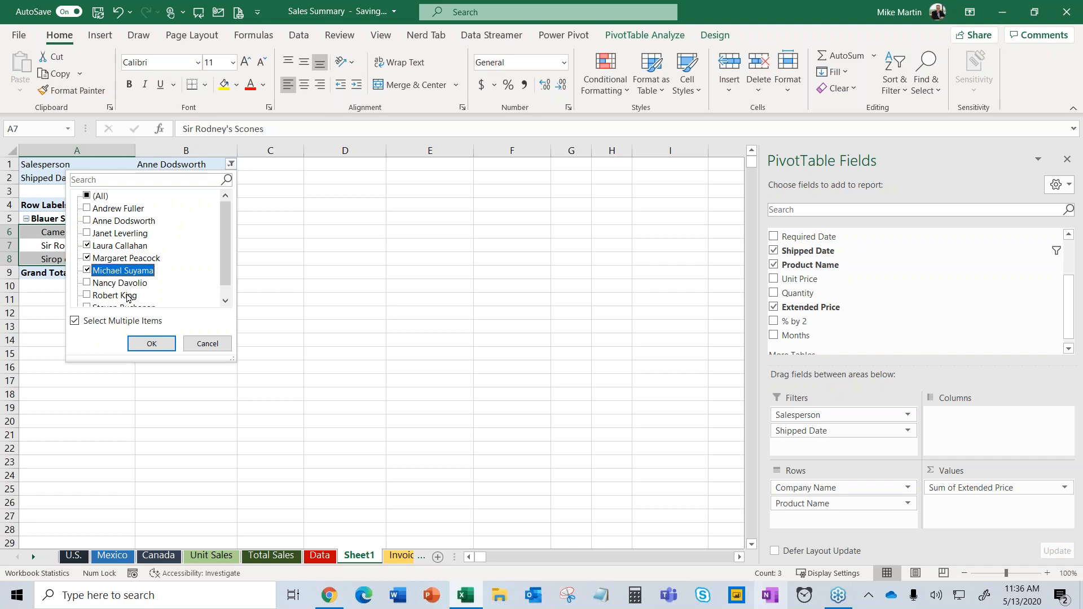
pyautogui.click(143, 342)
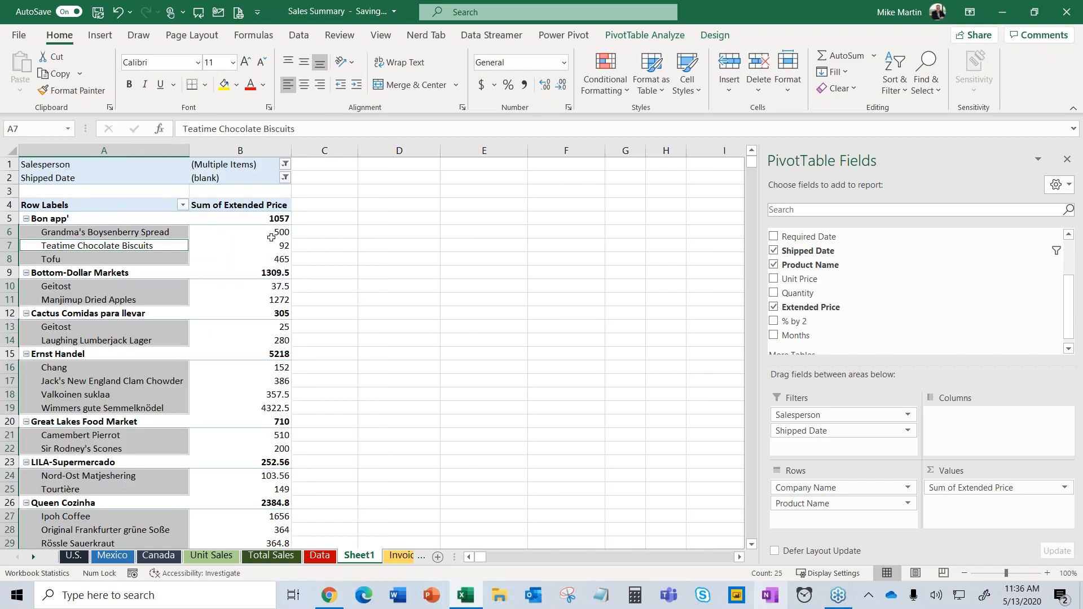
# Search the Shipped Date filter for 17 and keep only 17-Mar.
pyautogui.click(285, 178)
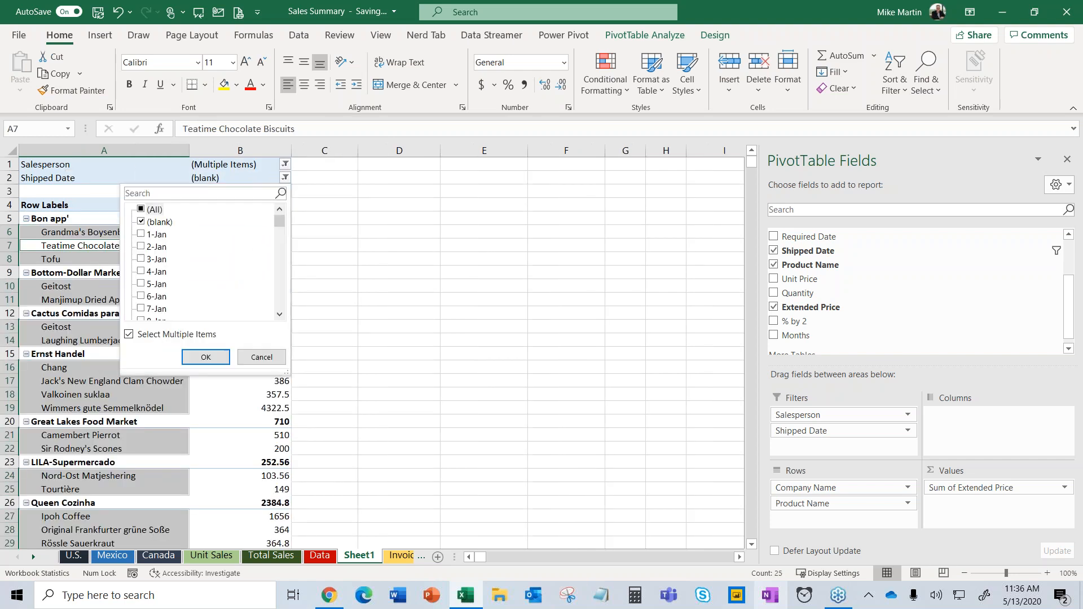
pyautogui.click(143, 211)
pyautogui.moveTo(280, 224); pyautogui.dragTo(283, 243)
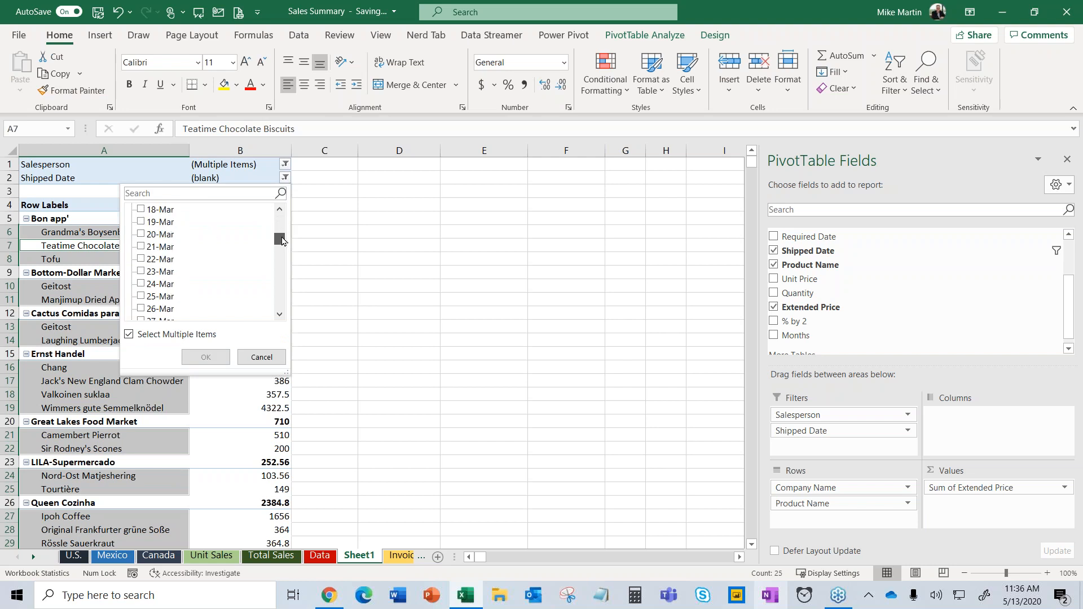
pyautogui.click(217, 195)
pyautogui.write('17')
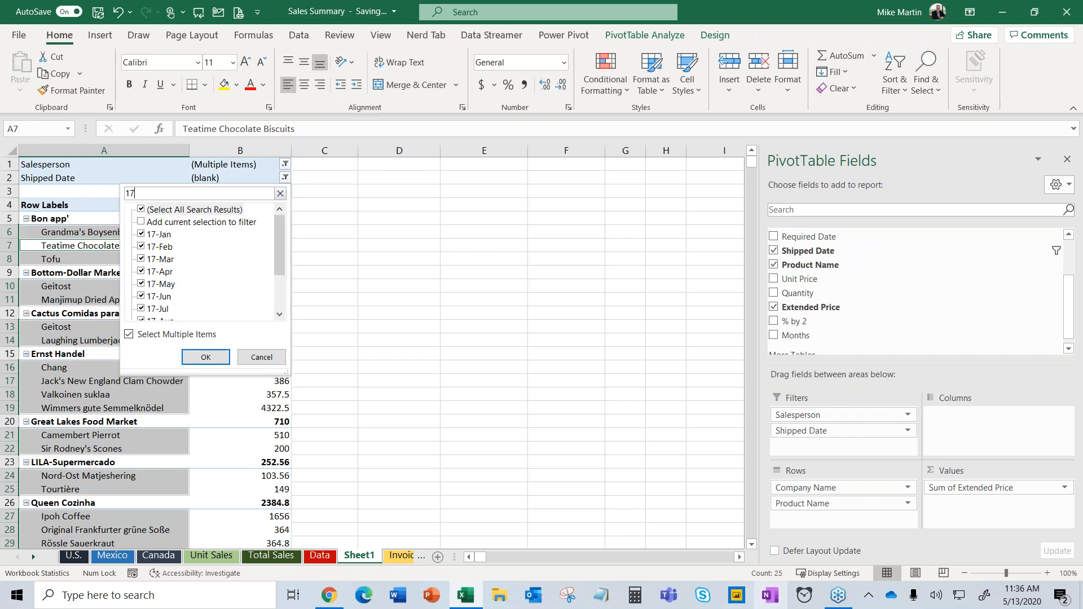
pyautogui.click(142, 211)
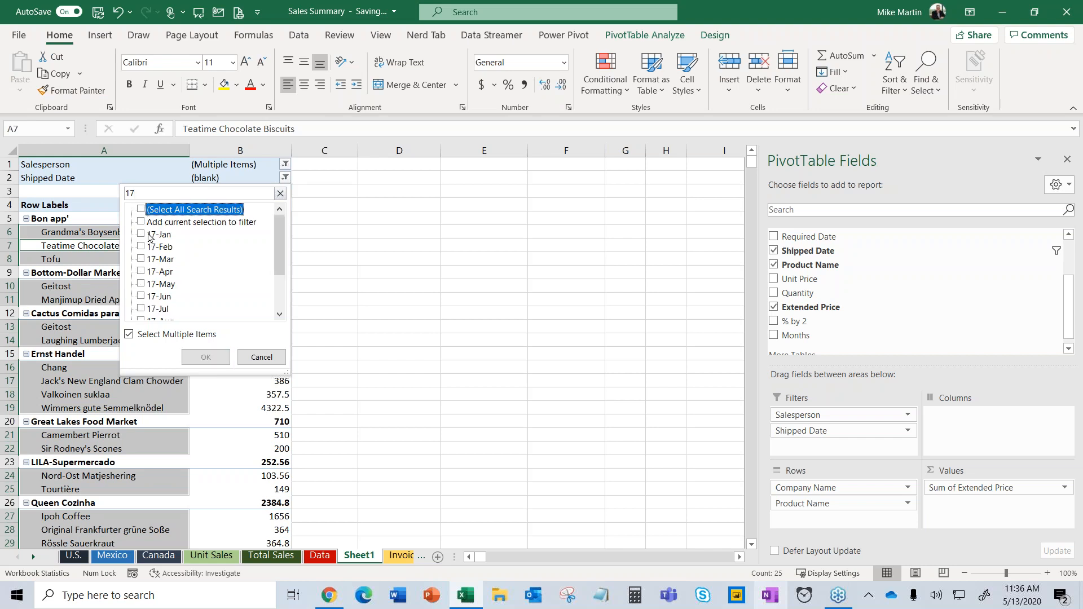
pyautogui.click(142, 260)
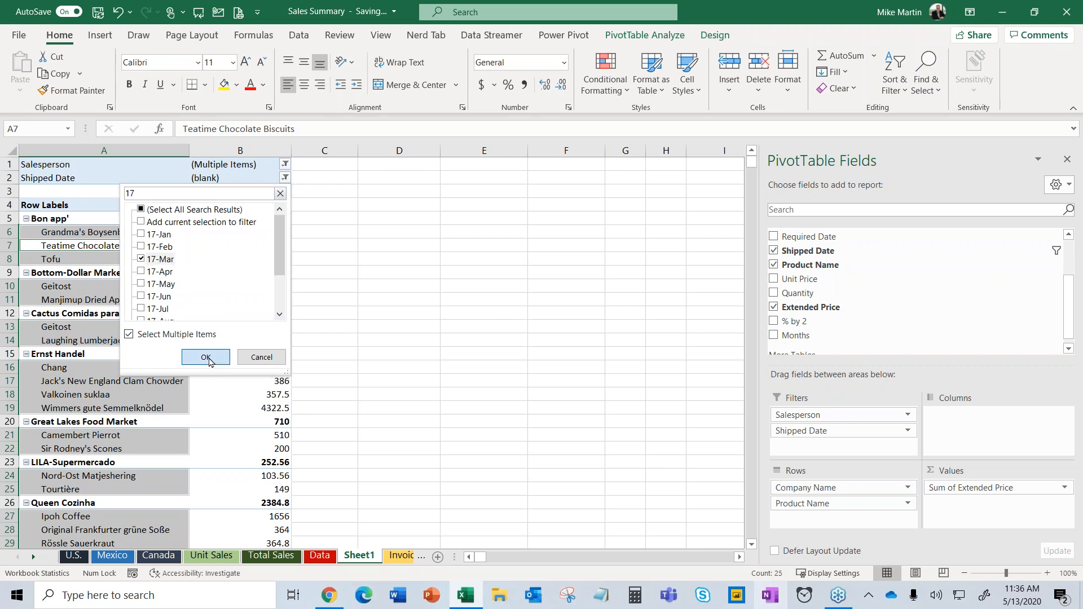
pyautogui.click(206, 358)
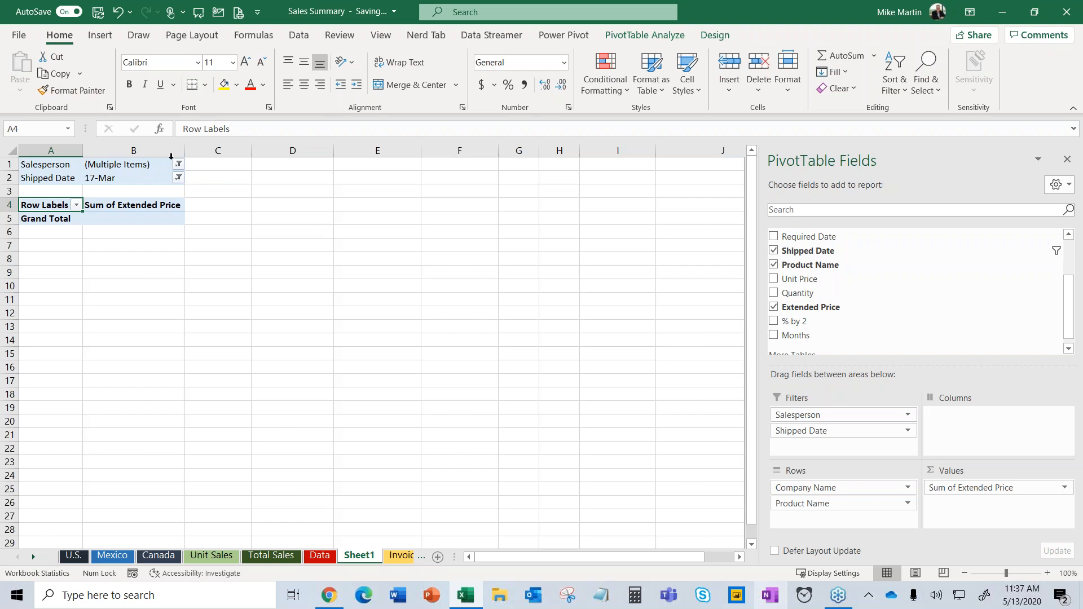
pyautogui.click(179, 164)
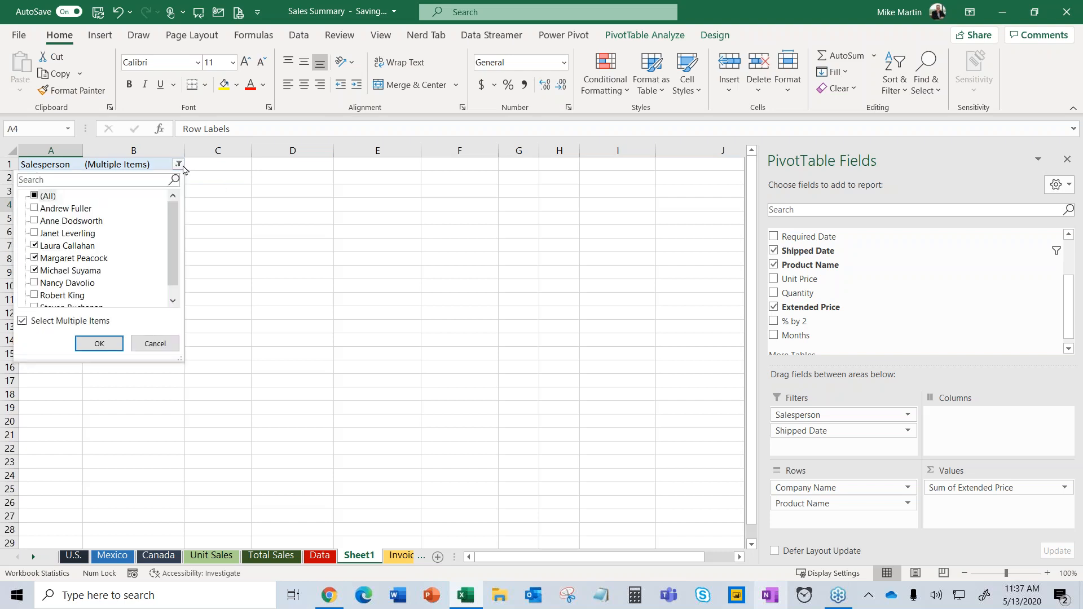
pyautogui.click(213, 261)
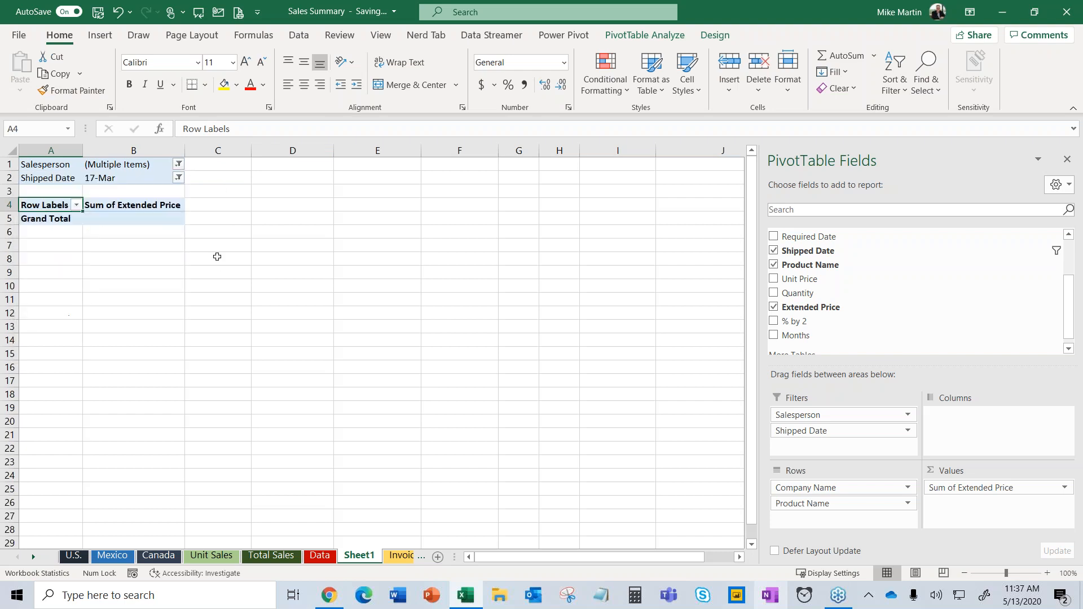
pyautogui.click(178, 178)
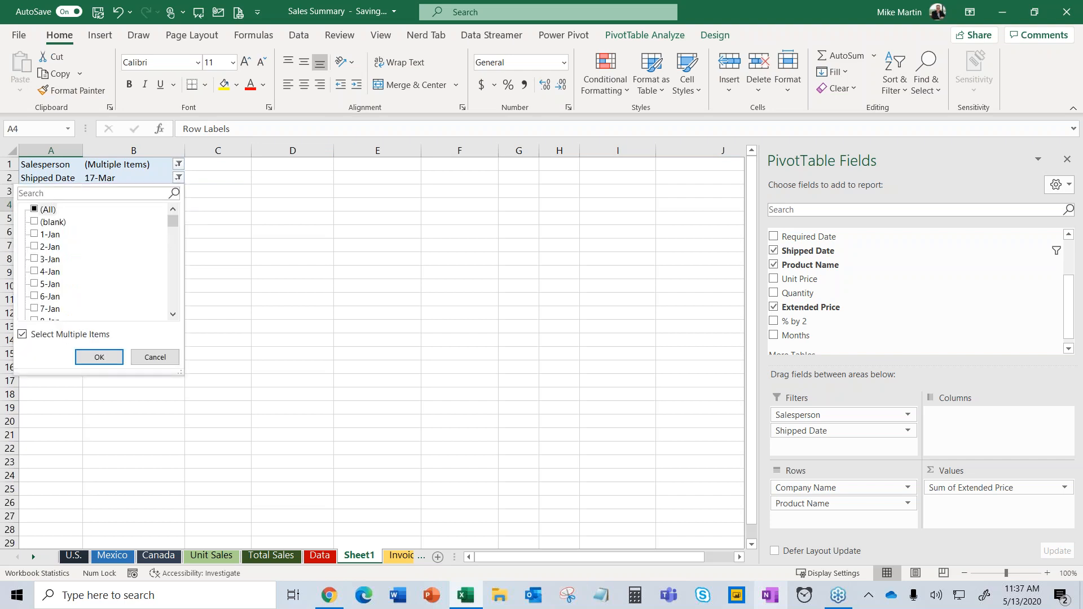
pyautogui.click(236, 248)
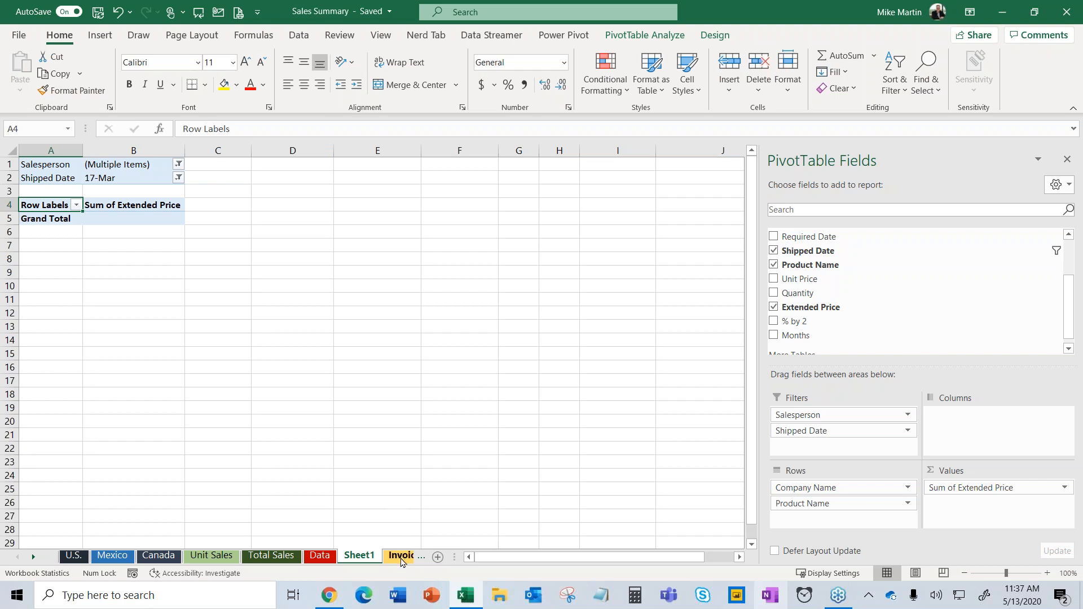
pyautogui.click(401, 556)
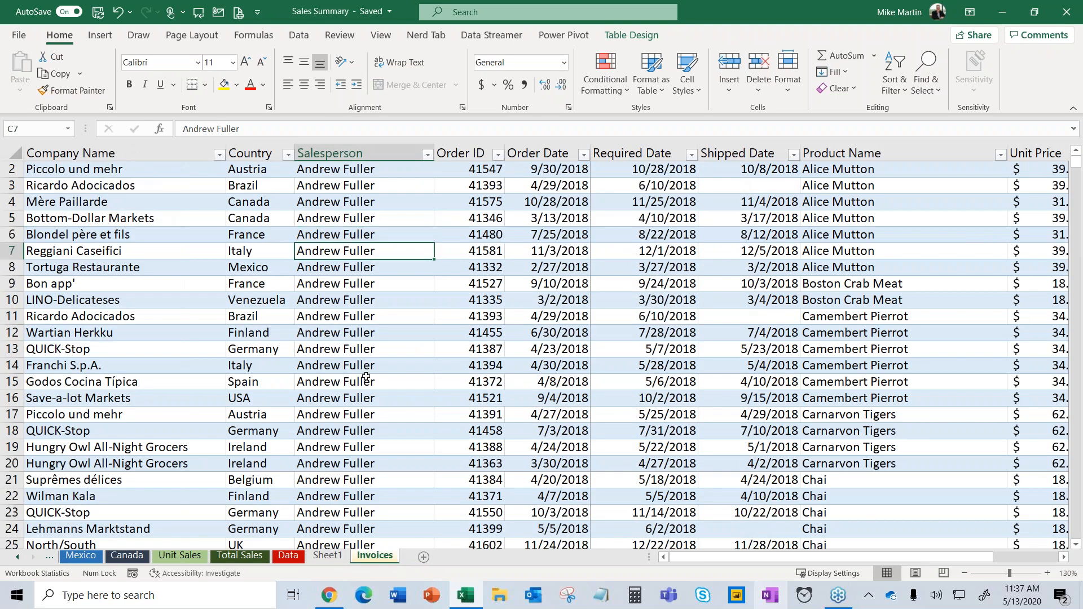
pyautogui.scroll(-6, 366, 377)
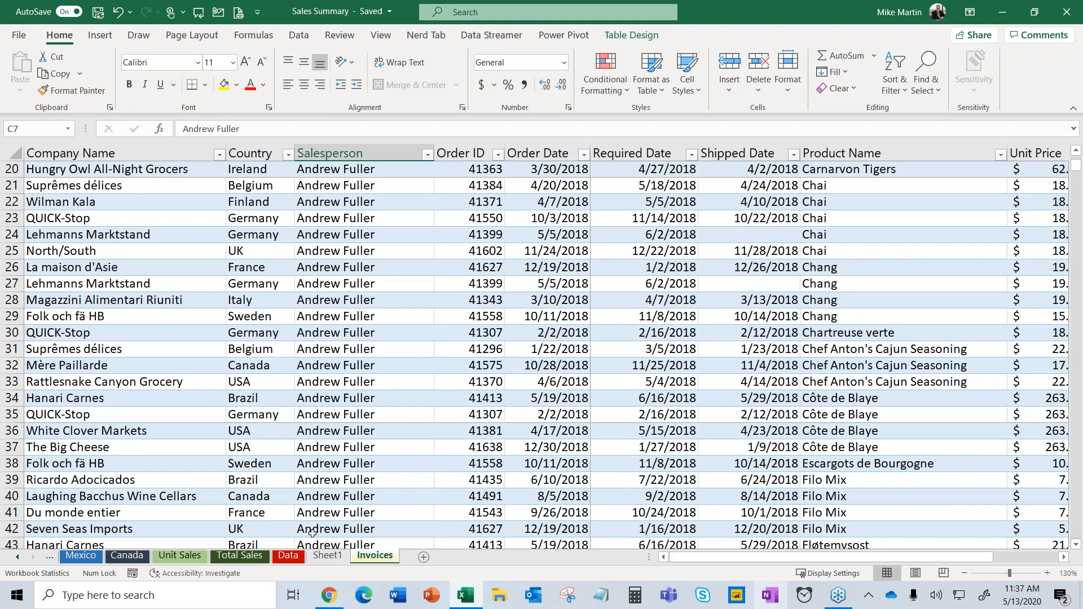
pyautogui.click(326, 556)
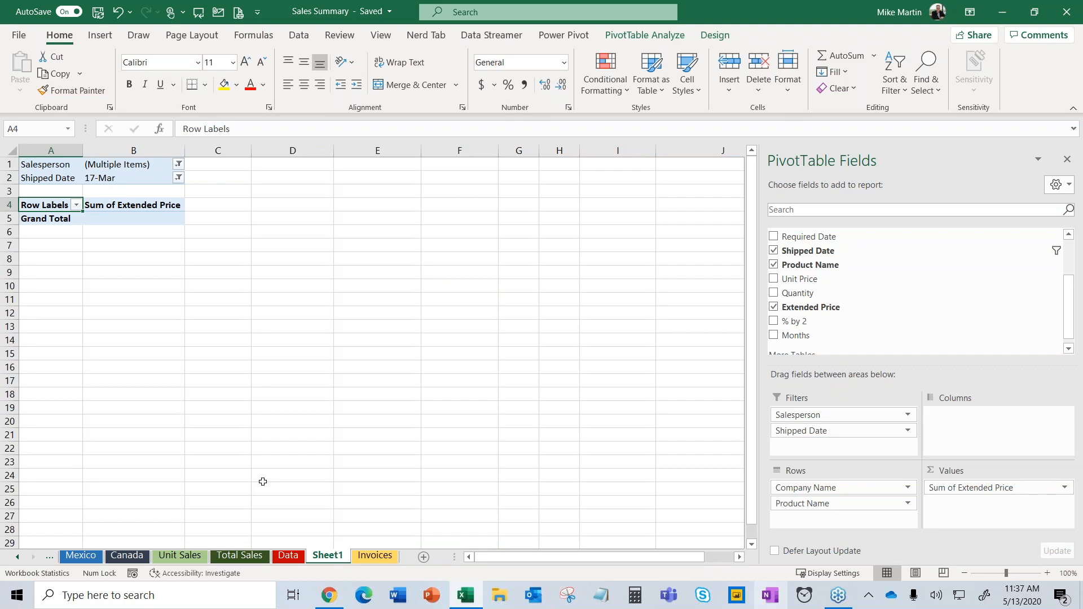
pyautogui.click(178, 164)
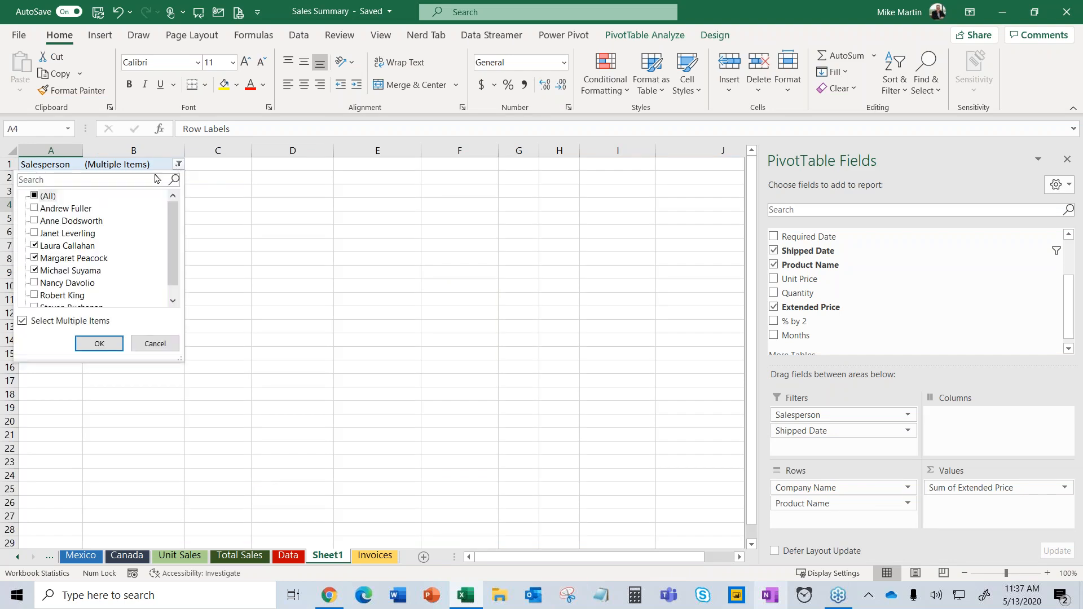
pyautogui.click(34, 196)
pyautogui.click(99, 344)
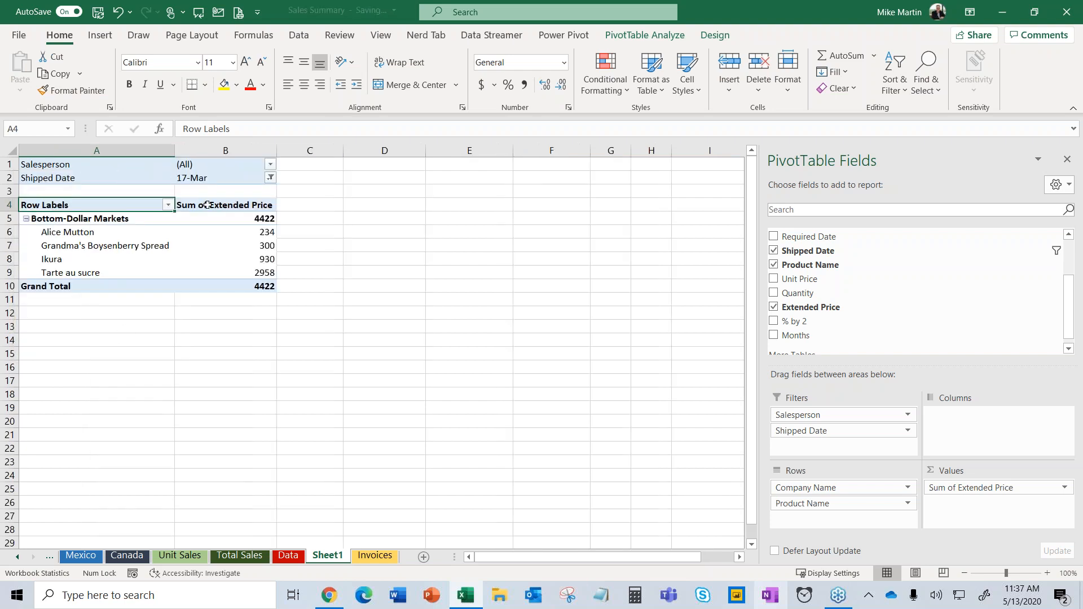
pyautogui.click(270, 178)
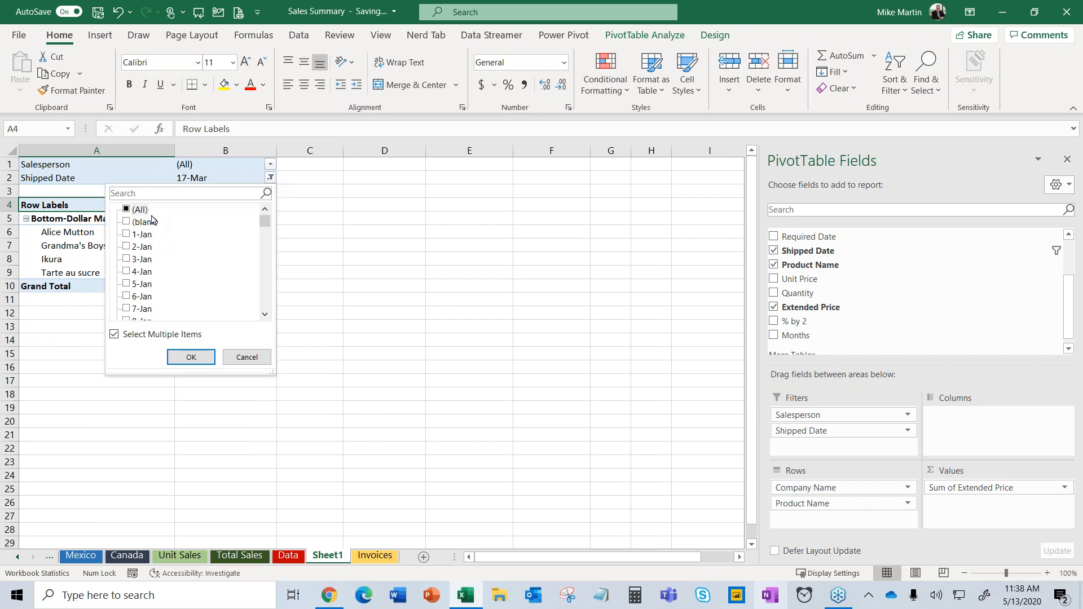
pyautogui.click(128, 209)
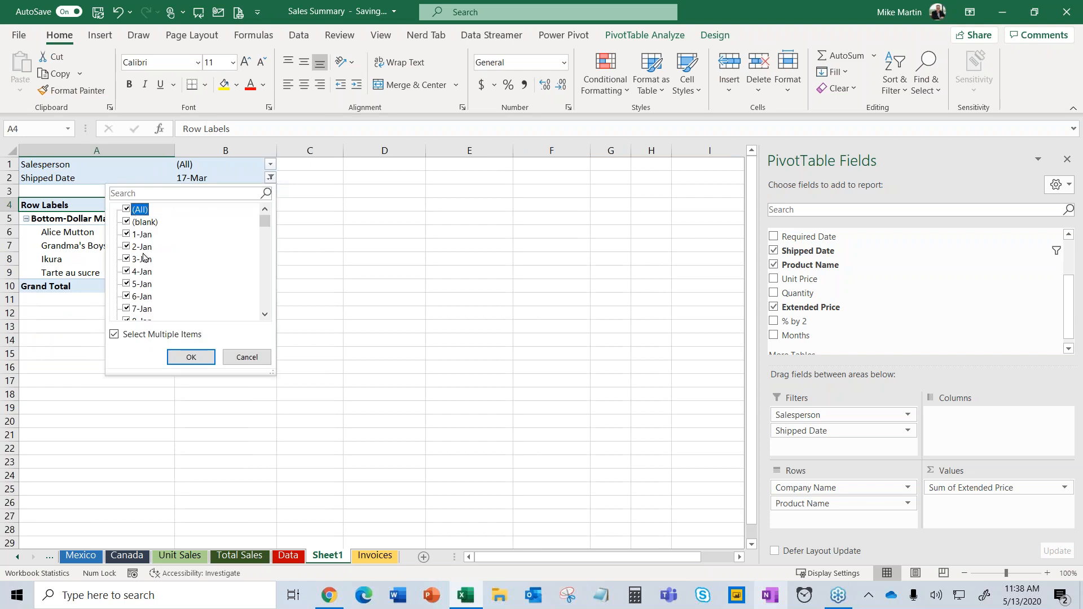
pyautogui.click(189, 358)
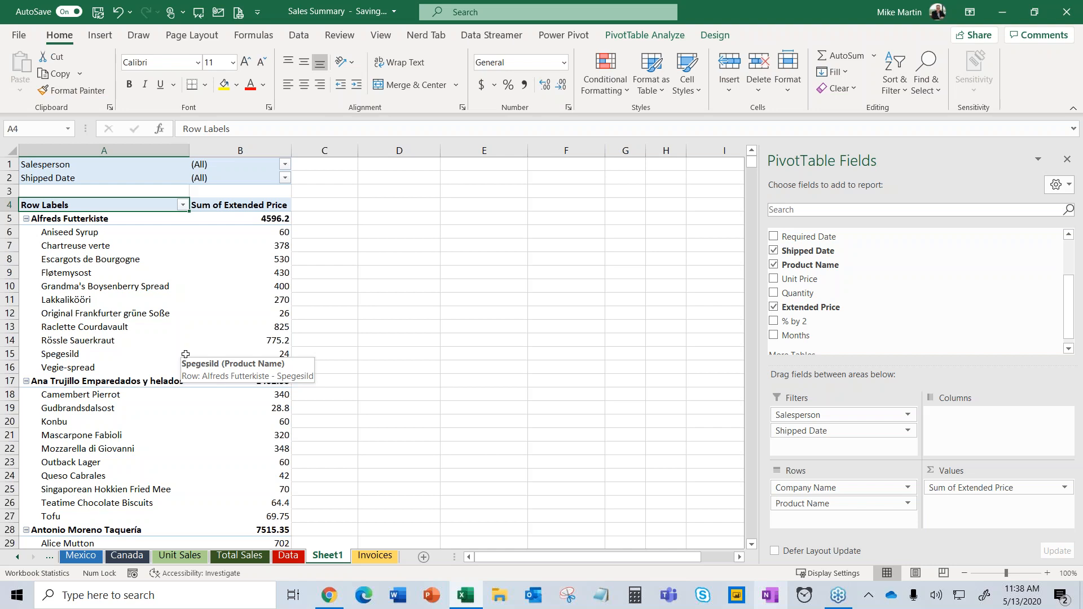
pyautogui.click(185, 353)
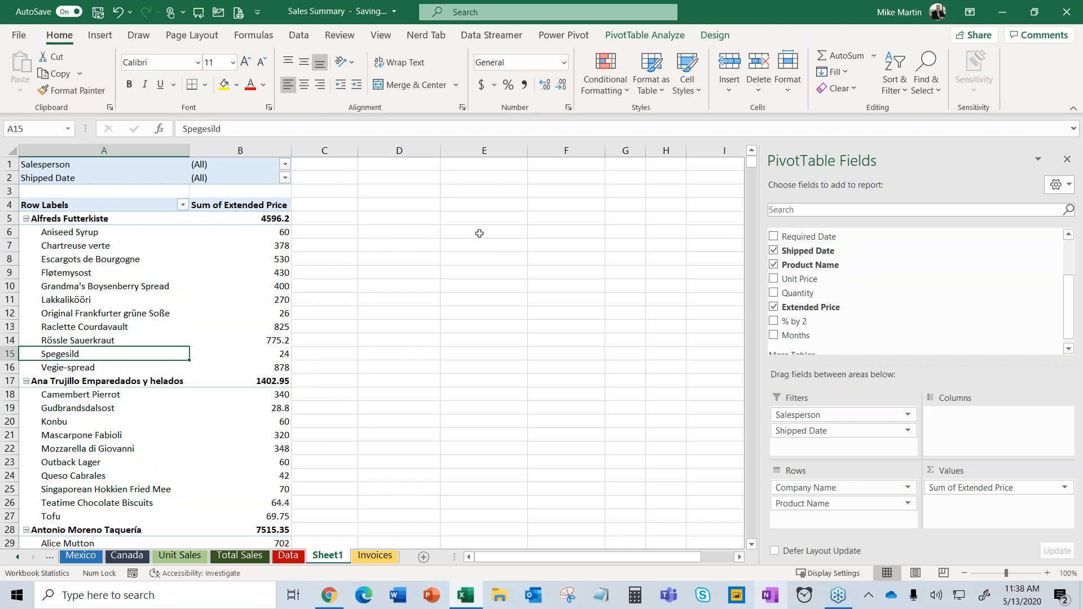
pyautogui.click(649, 36)
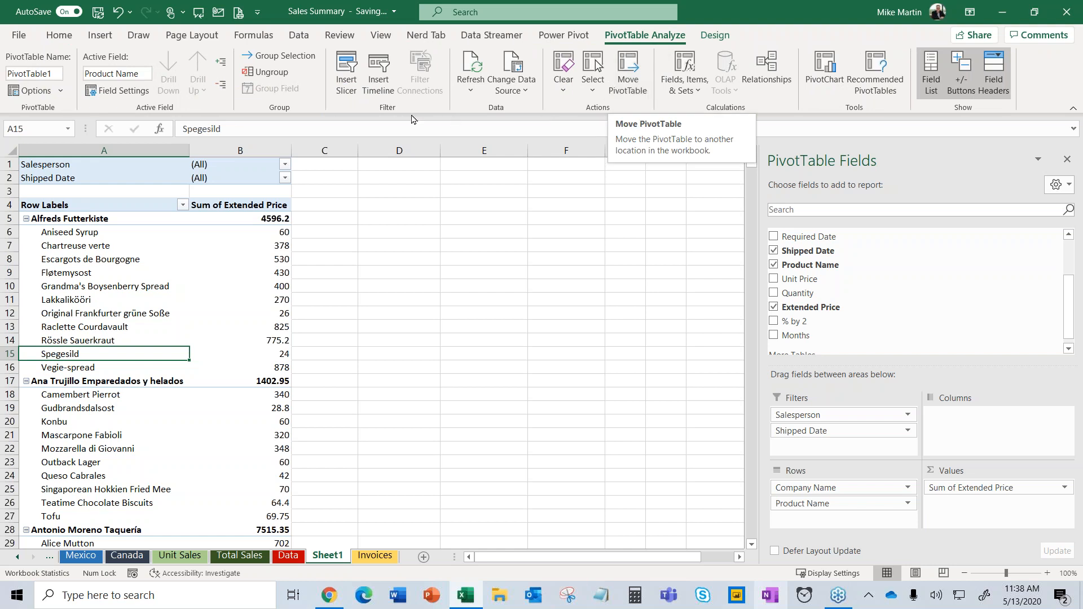
# Insert Salesperson and Shipped Date slicers for the Sheet1 pivot table.
pyautogui.click(343, 75)
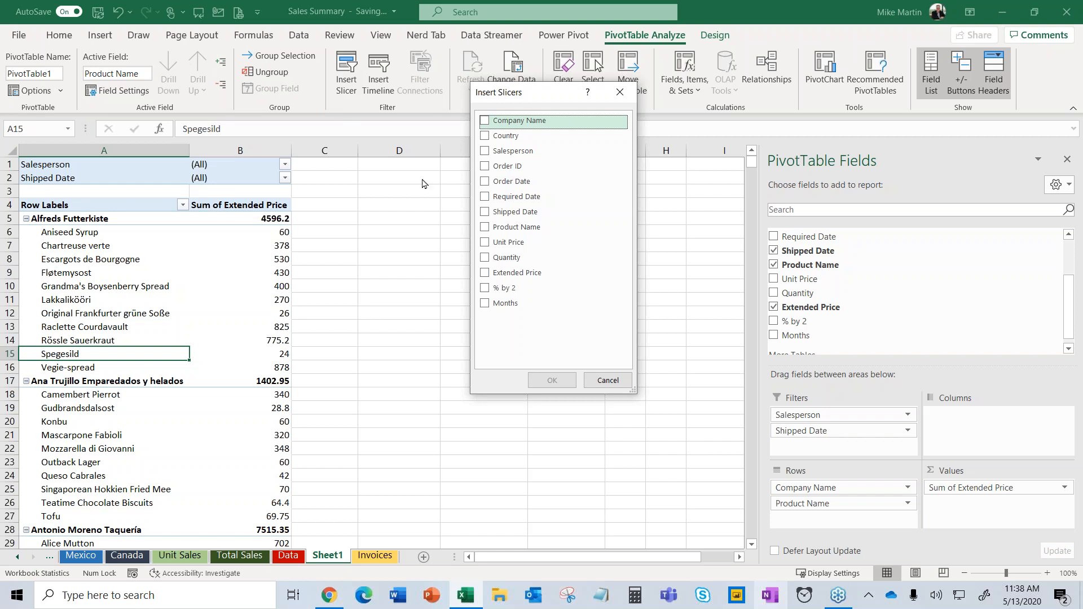
pyautogui.click(485, 151)
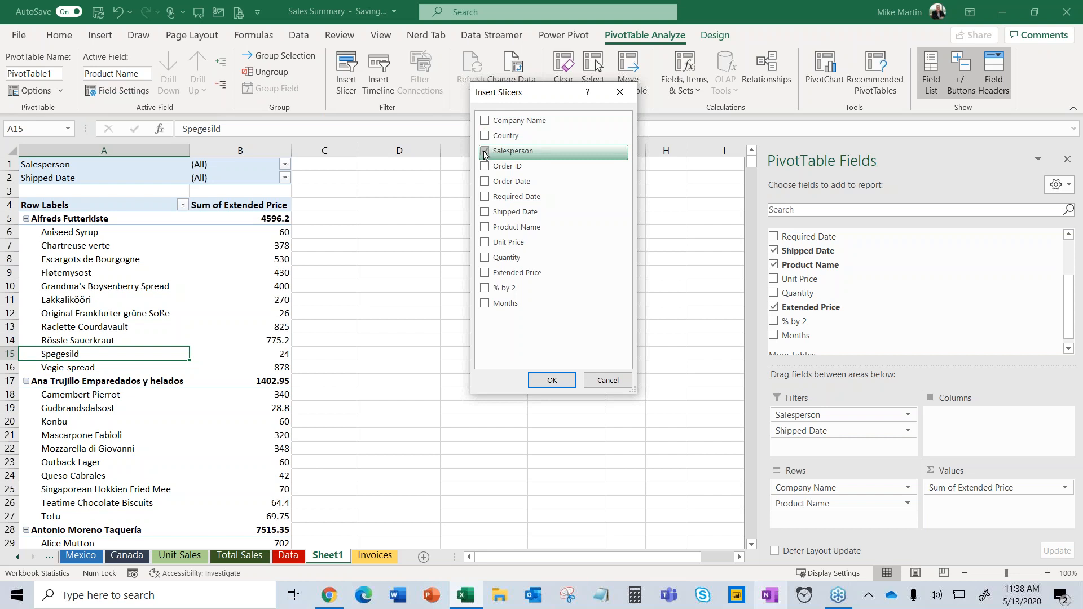
pyautogui.click(486, 213)
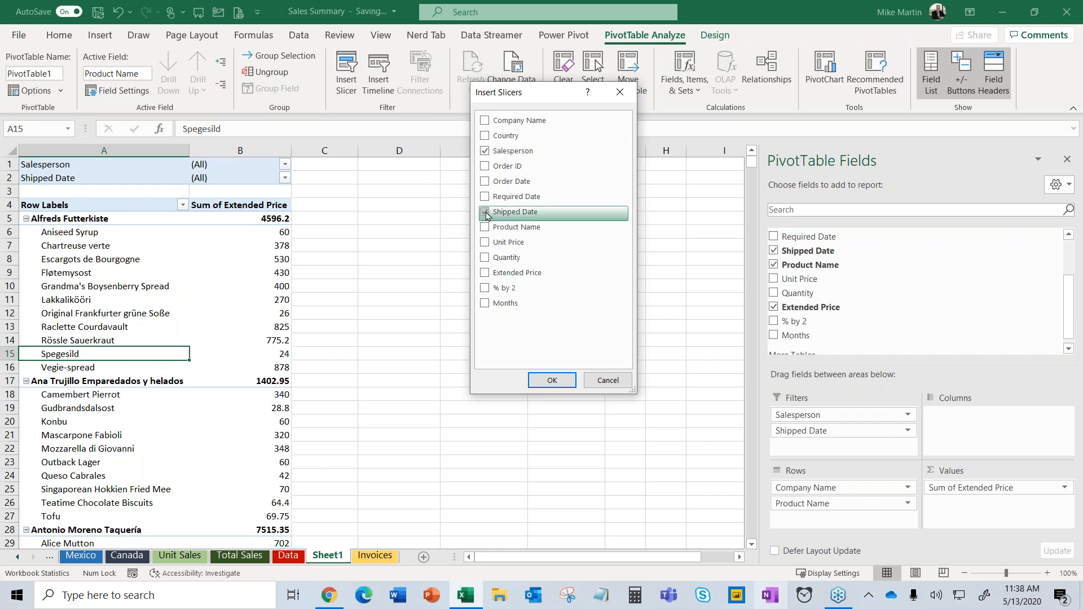
pyautogui.click(552, 380)
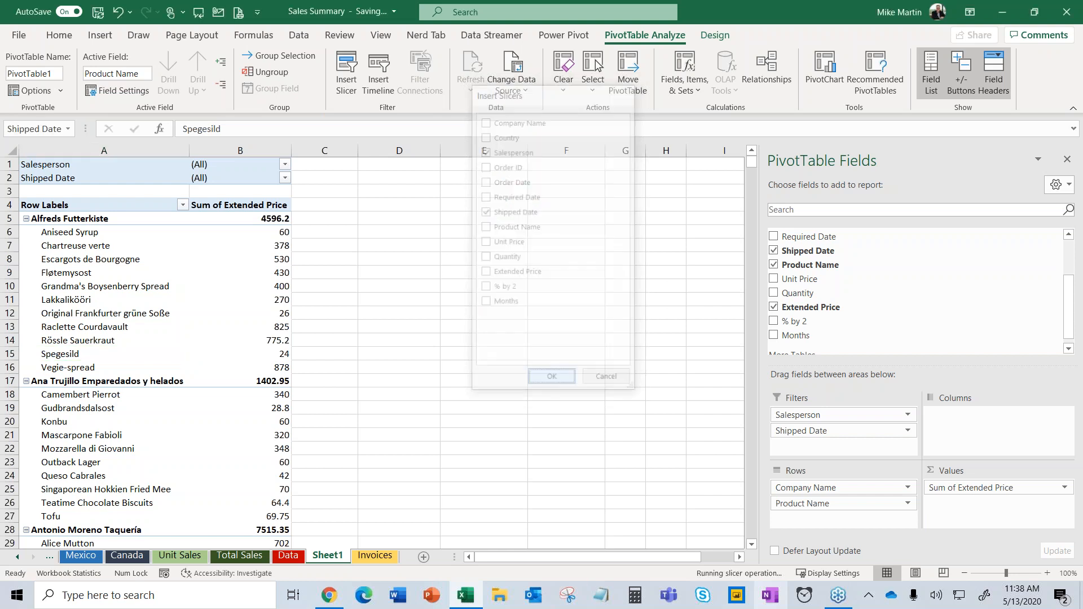
# Place the Salesperson and Shipped Date slicers side by side and lengthen both.
pyautogui.moveTo(414, 299); pyautogui.dragTo(583, 193)
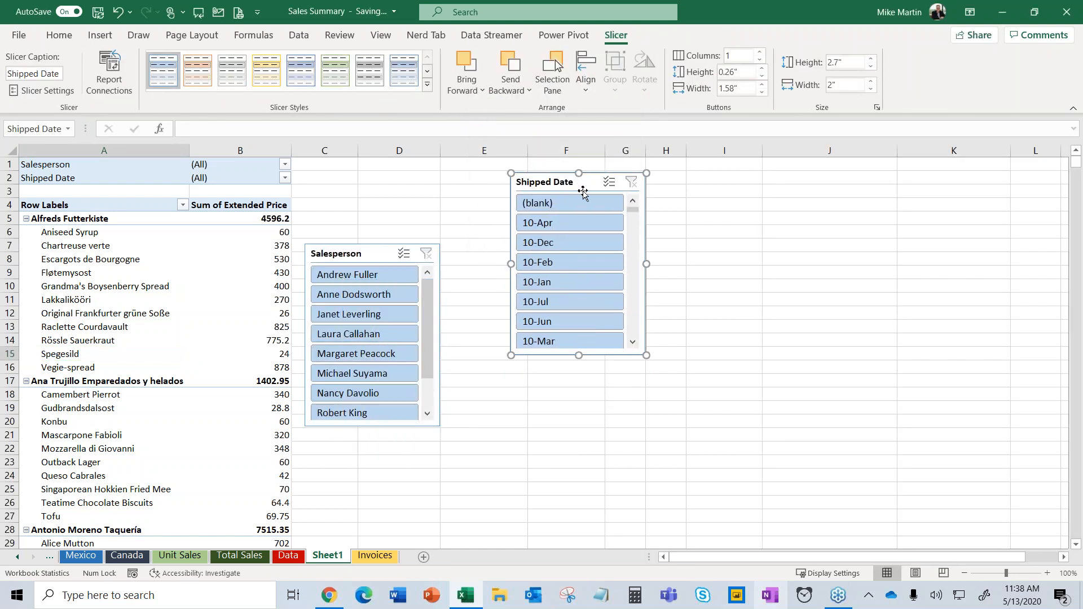
pyautogui.moveTo(368, 255); pyautogui.dragTo(414, 181)
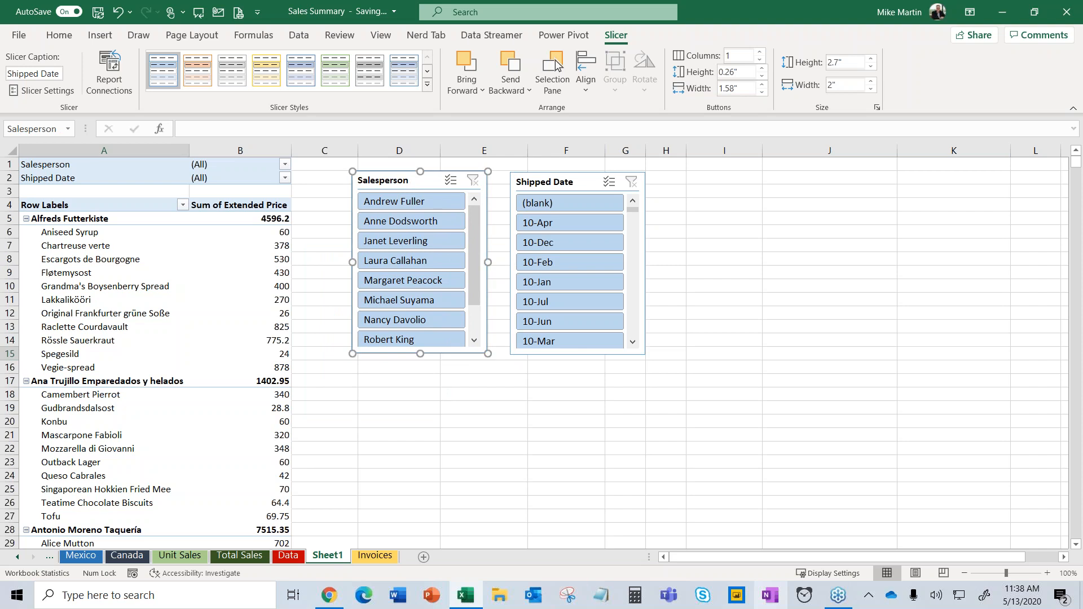
pyautogui.click(570, 358)
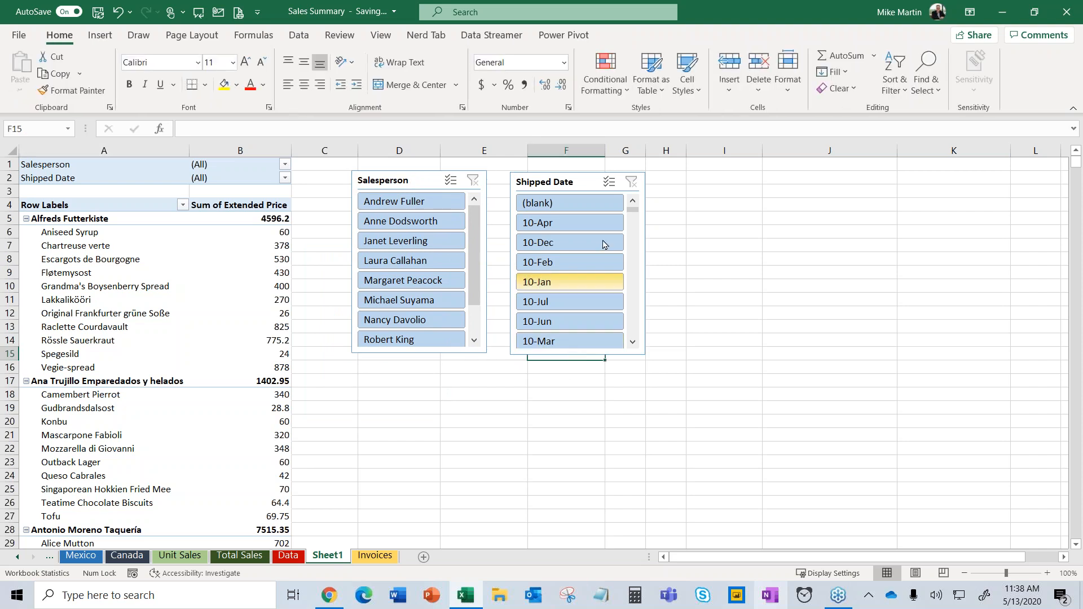
pyautogui.click(559, 180)
pyautogui.moveTo(579, 354); pyautogui.dragTo(589, 473)
pyautogui.click(387, 186)
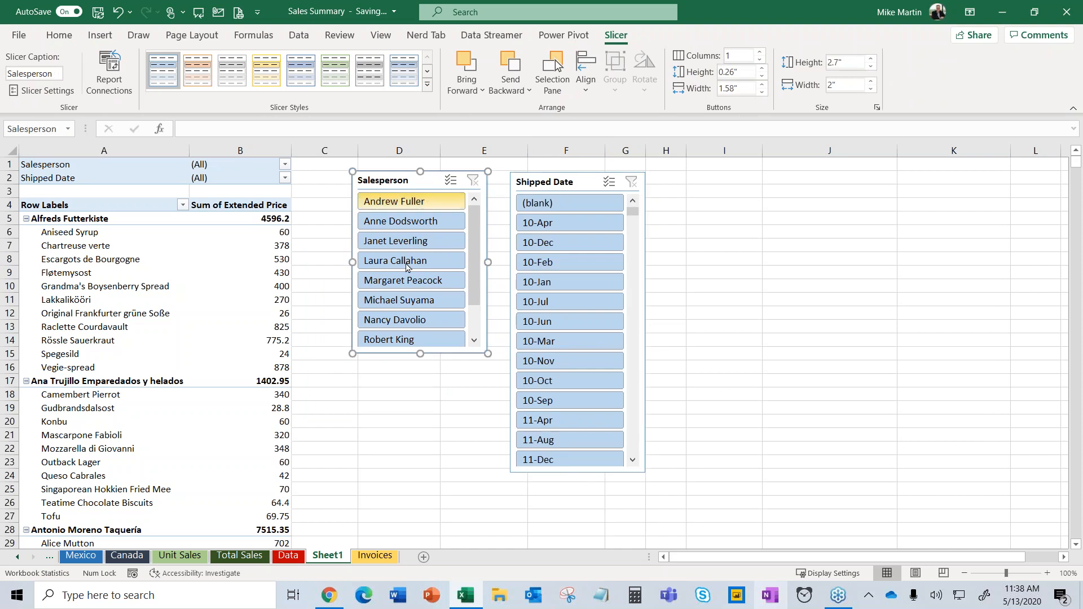
pyautogui.moveTo(421, 353); pyautogui.dragTo(443, 470)
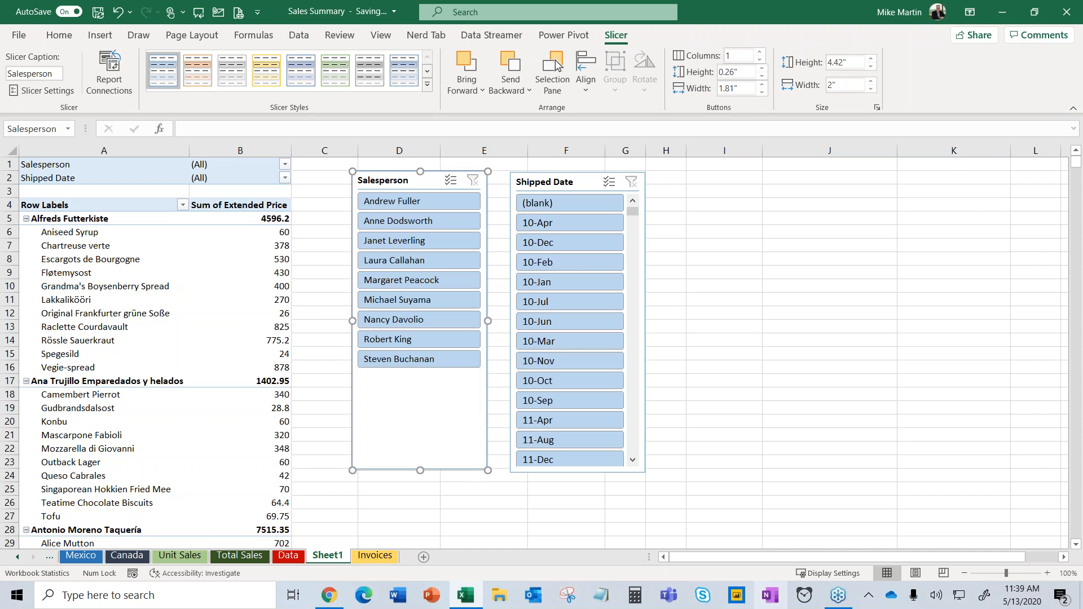
# Test the slicers with single salespeople and the 11-Sep and 10-Jan dates, then clear them.
pyautogui.click(400, 322)
pyautogui.click(541, 322)
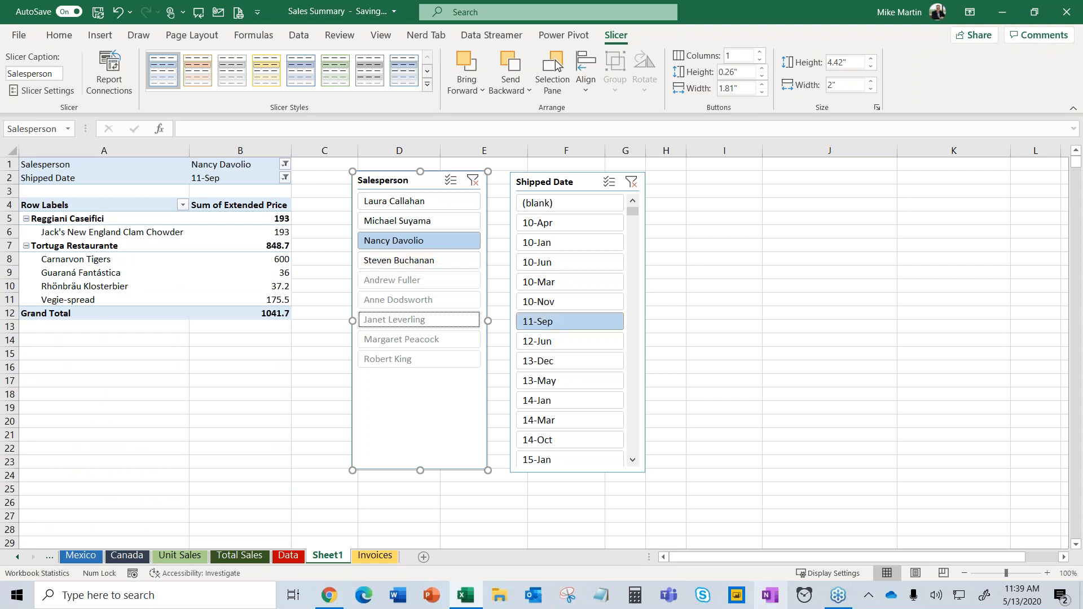
pyautogui.click(443, 205)
pyautogui.click(532, 244)
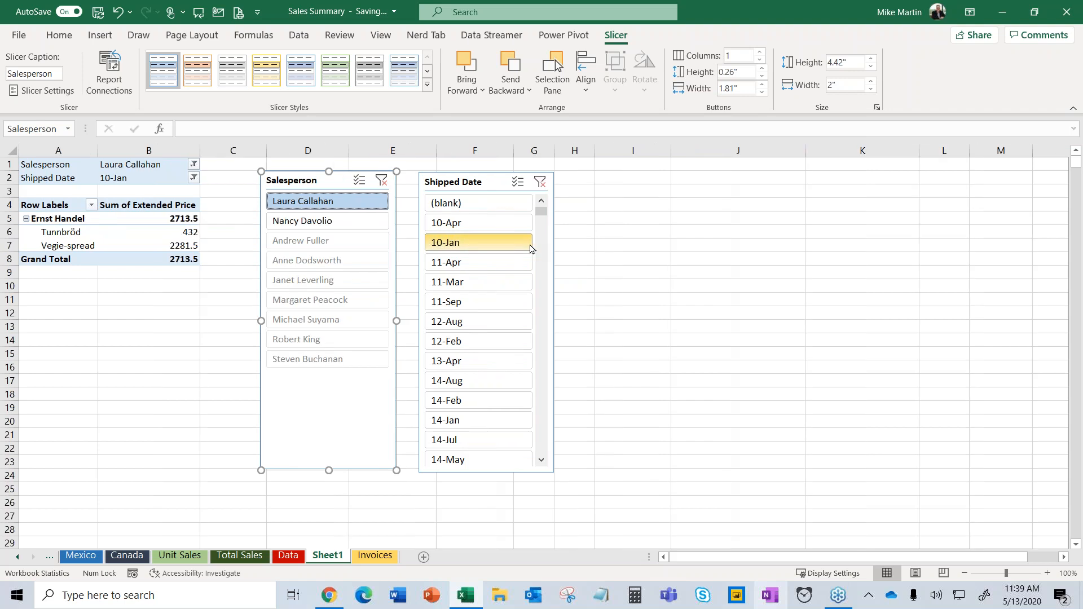
pyautogui.click(381, 180)
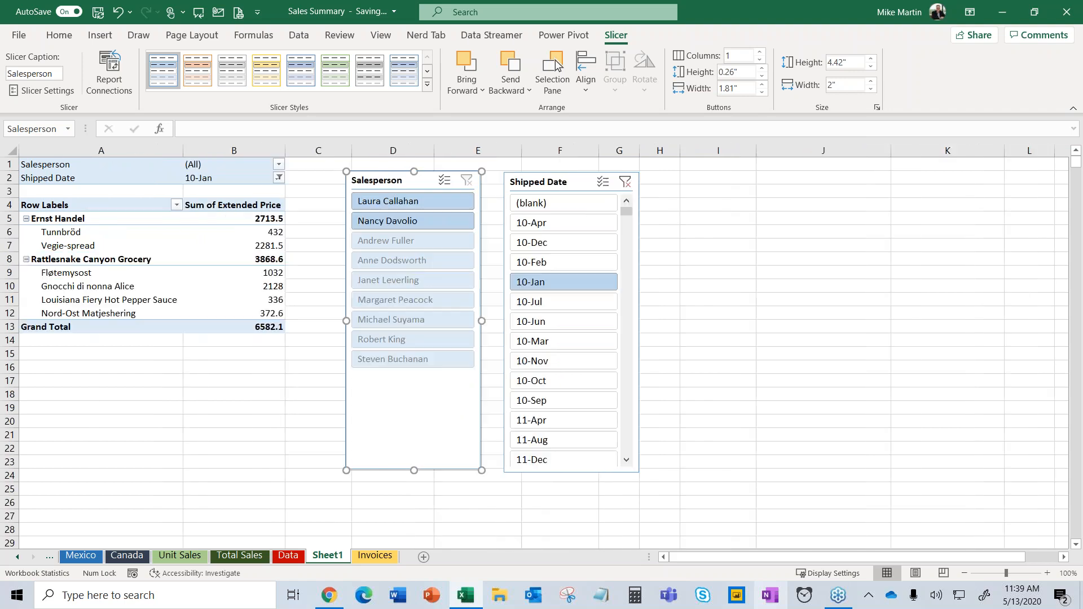
pyautogui.click(625, 182)
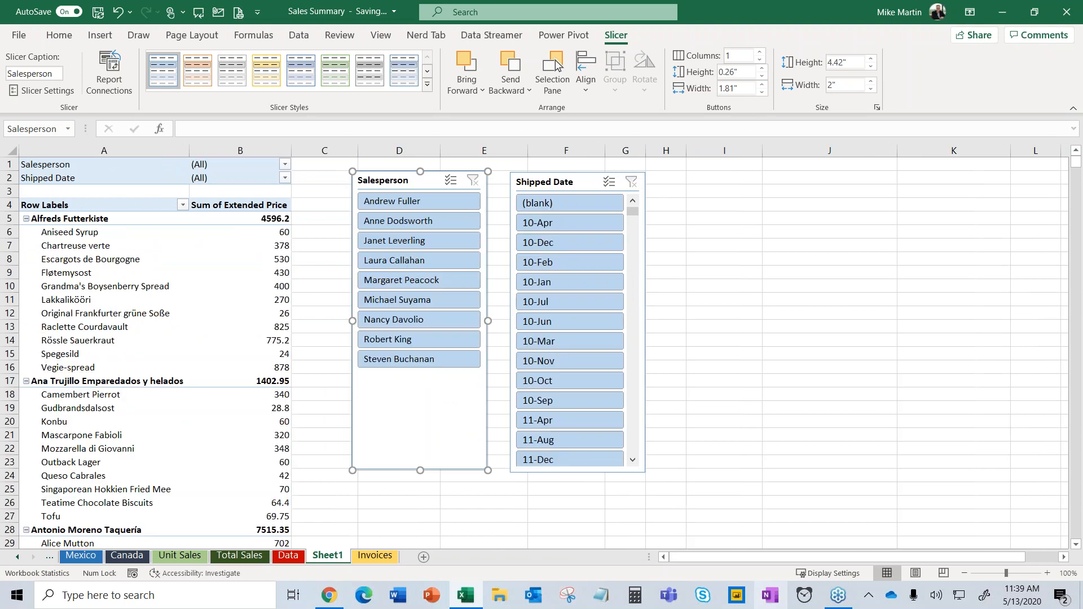
# Filter to two salespeople and 10-Oct, then clear both slicers.
pyautogui.click(418, 241)
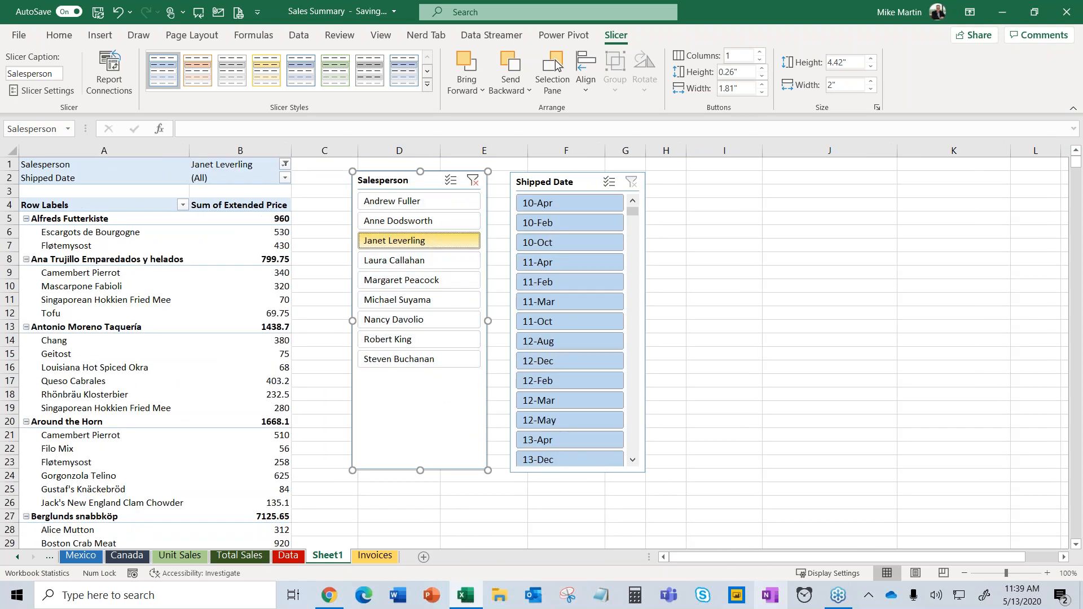
pyautogui.keyDown('ctrl'); pyautogui.click(397, 328); pyautogui.keyUp('ctrl')
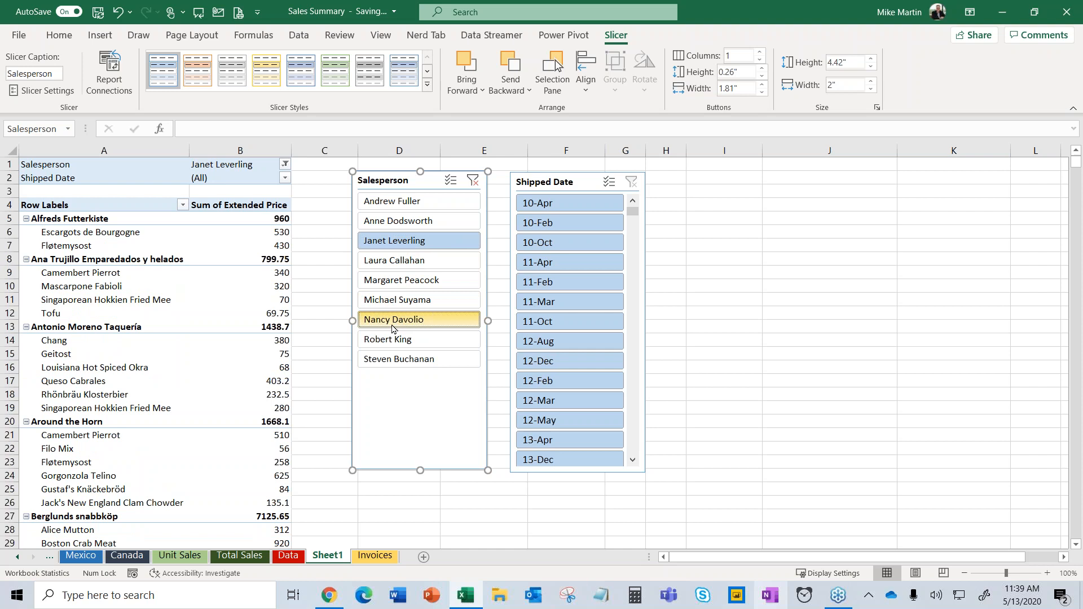
pyautogui.click(569, 341)
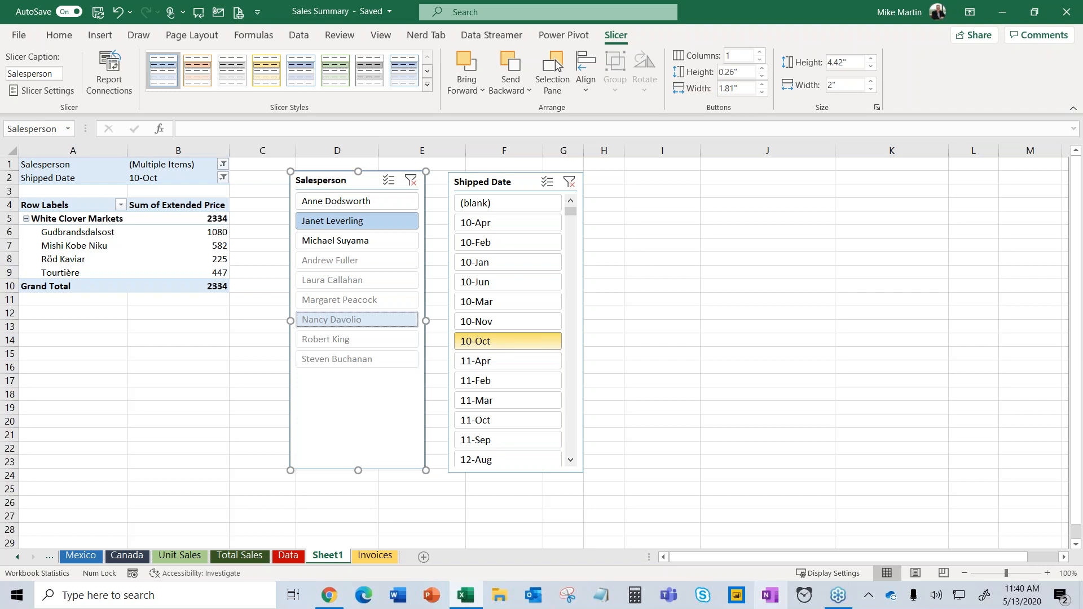
pyautogui.click(411, 180)
pyautogui.click(591, 182)
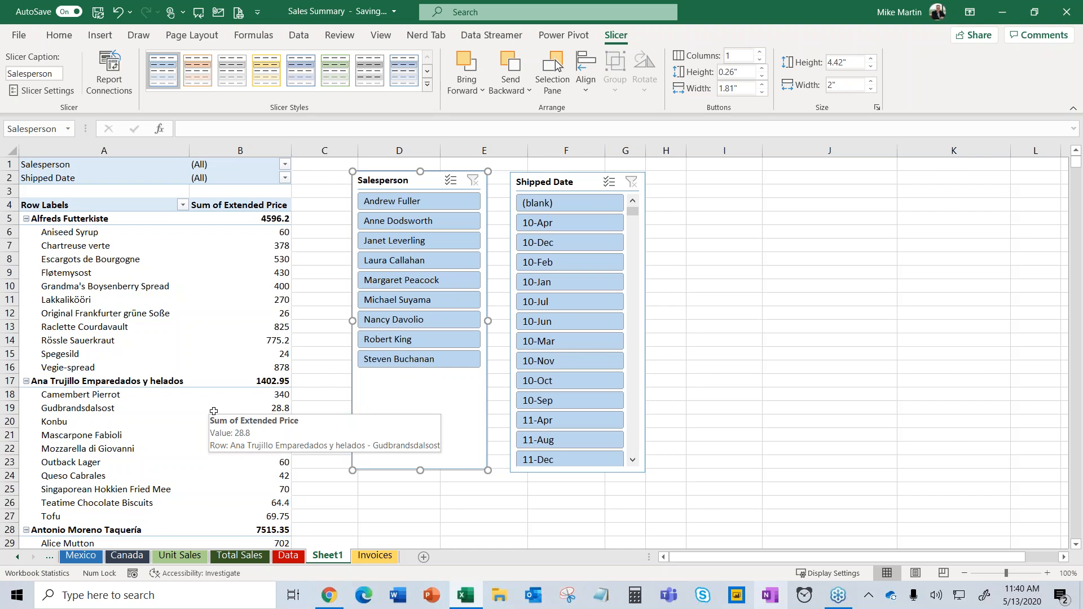
pyautogui.click(373, 556)
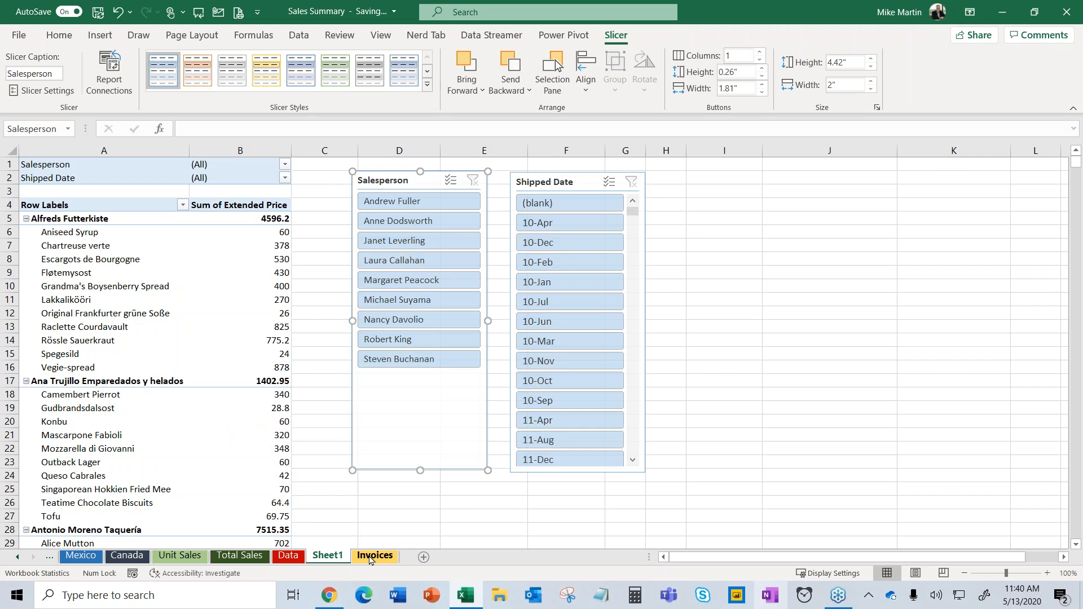
# Insert a PivotChart from the Invoices table onto a new worksheet.
pyautogui.click(308, 346)
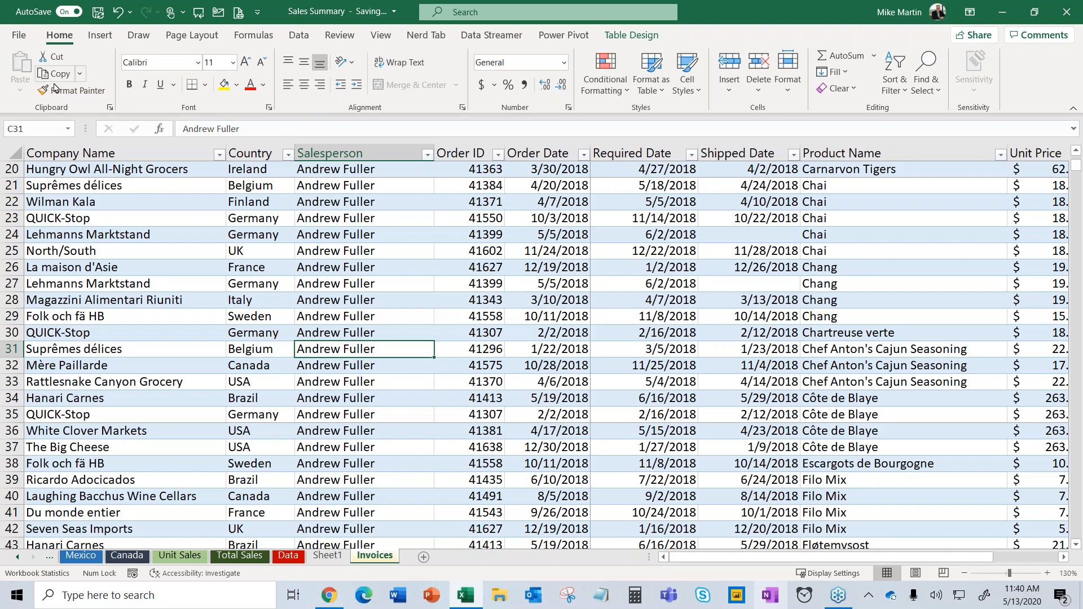
pyautogui.click(106, 37)
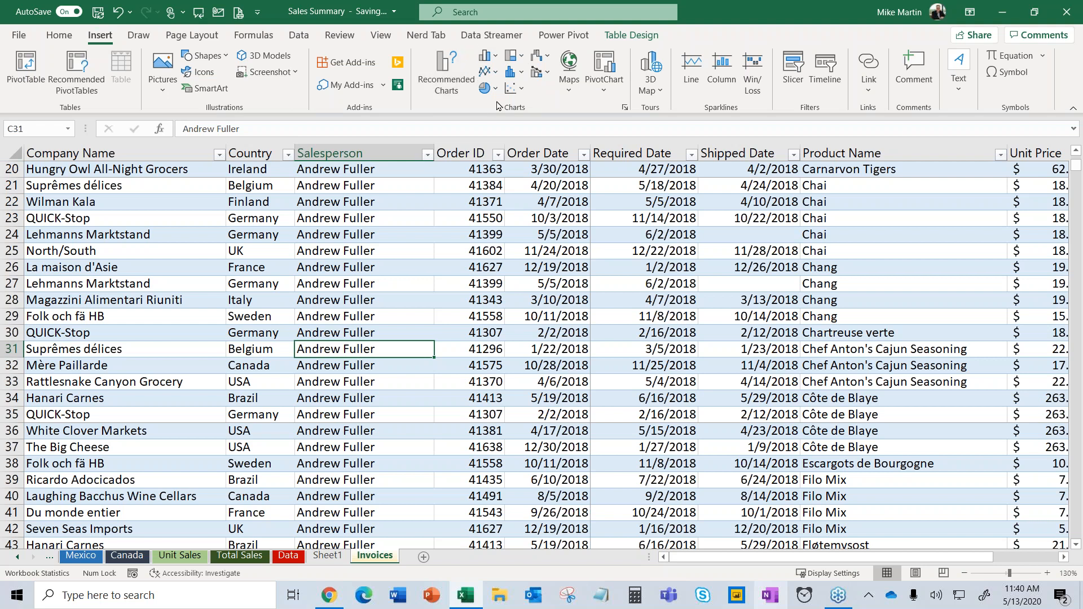
pyautogui.click(608, 97)
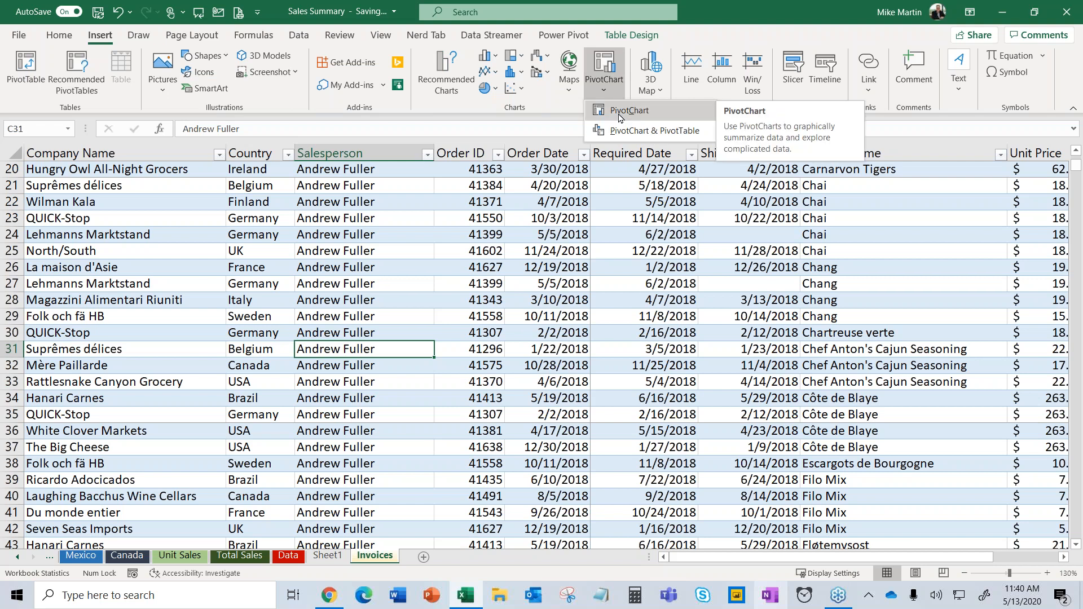
pyautogui.click(621, 111)
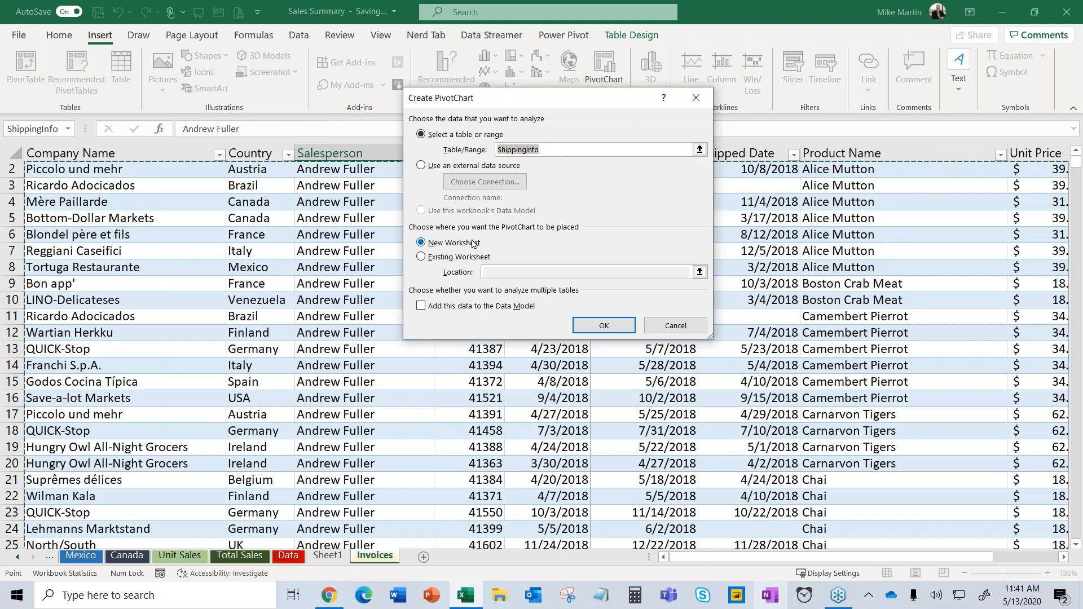
pyautogui.click(620, 324)
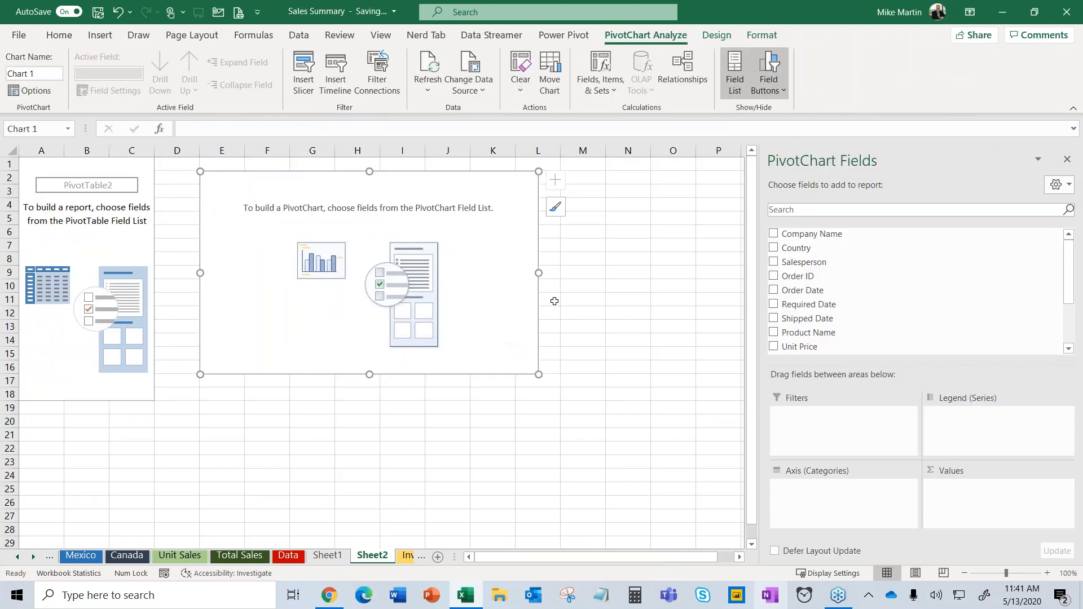
# Chart Sum of Extended Price by Salesperson, enlarge the chart, and make Country a report filter.
pyautogui.click(79, 243)
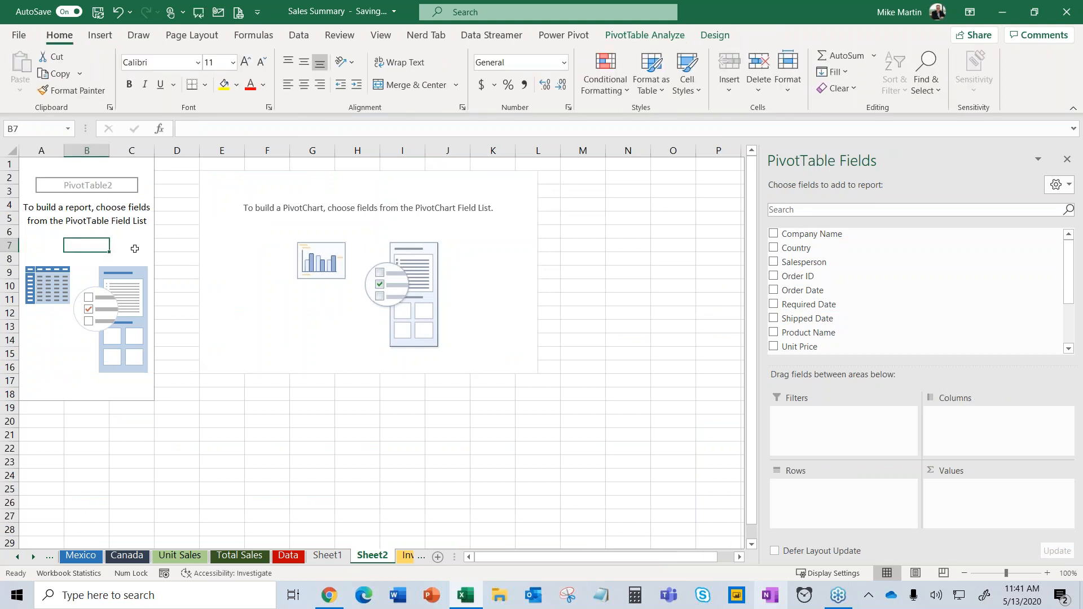
pyautogui.click(252, 256)
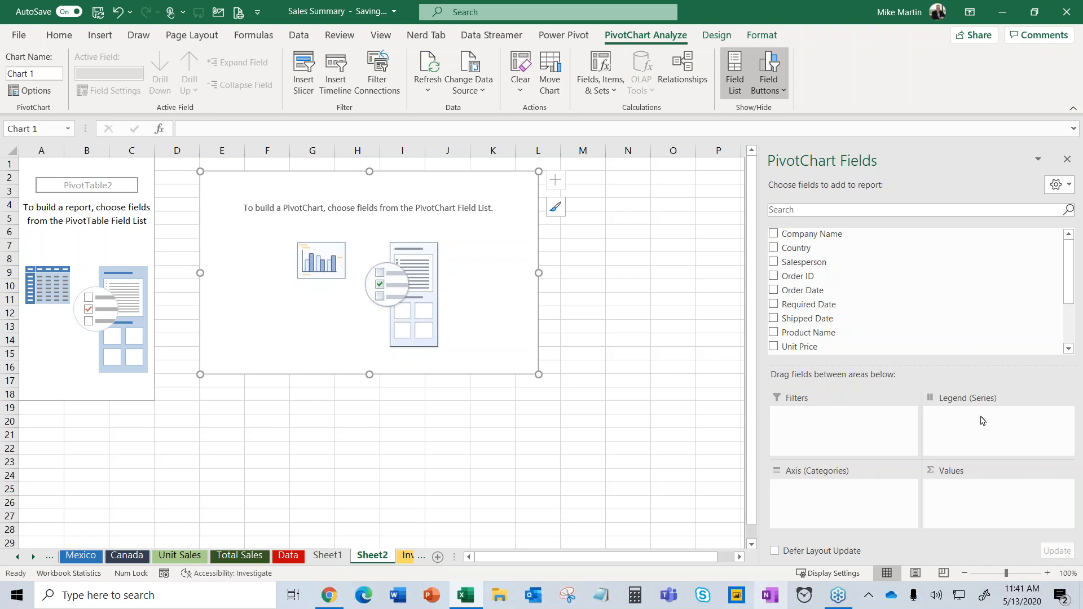
pyautogui.click(774, 249)
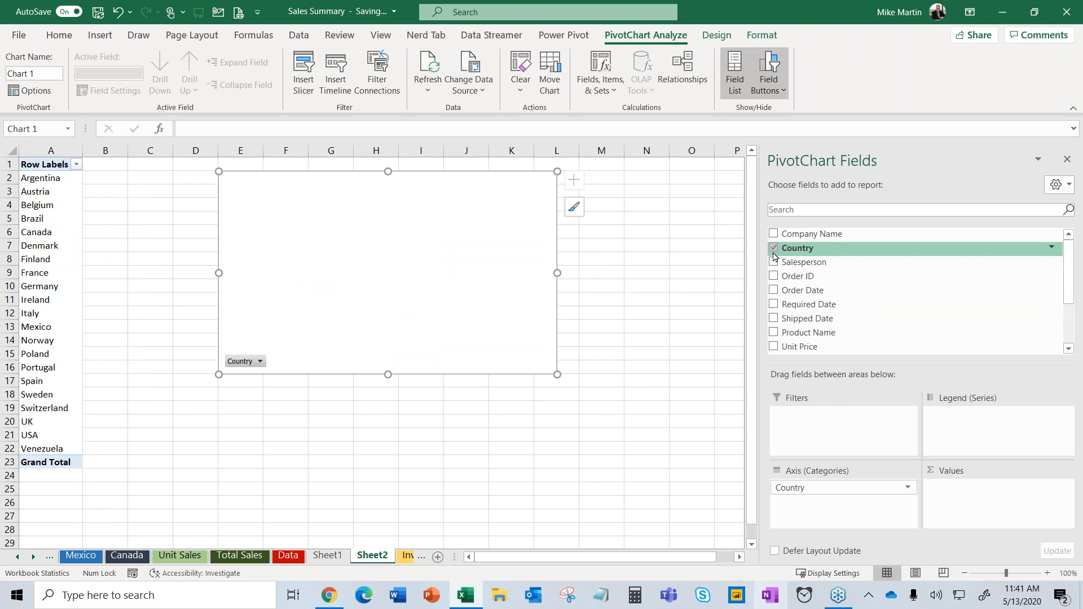
pyautogui.click(774, 263)
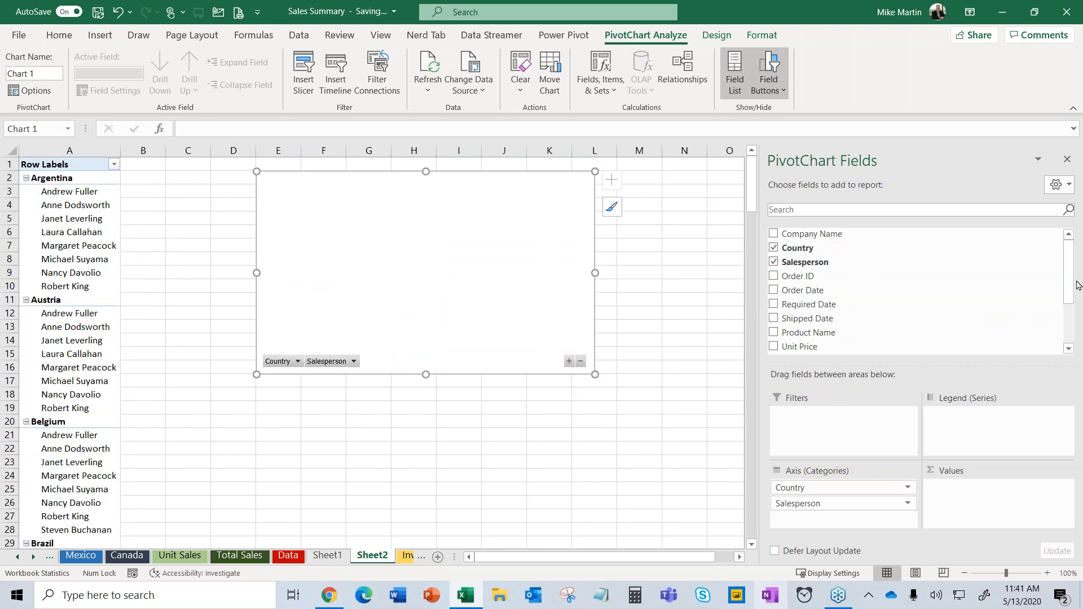
pyautogui.scroll(-3, 1063, 326)
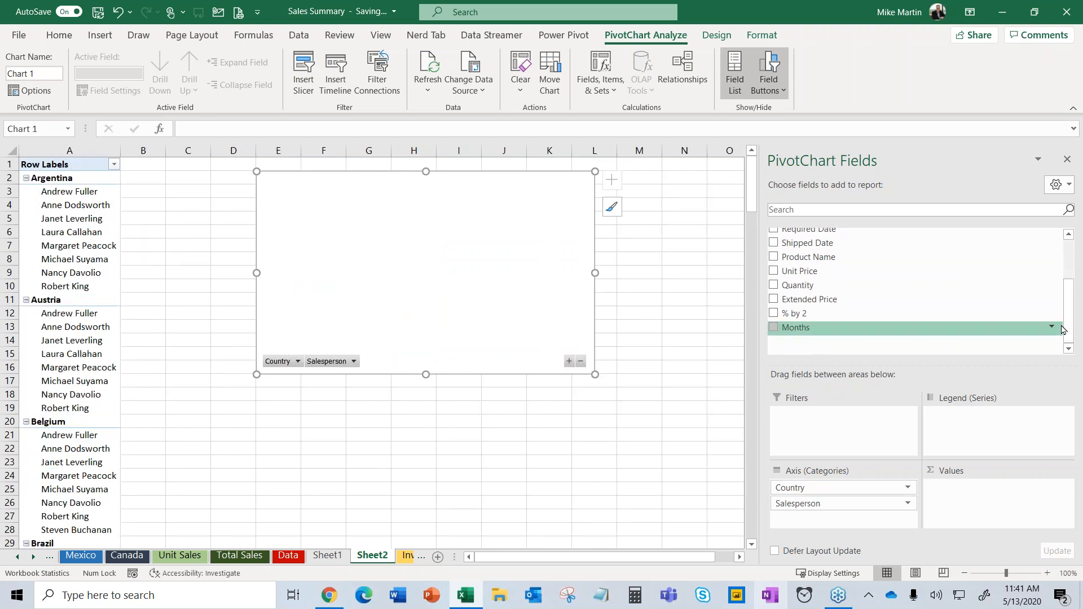
pyautogui.click(773, 301)
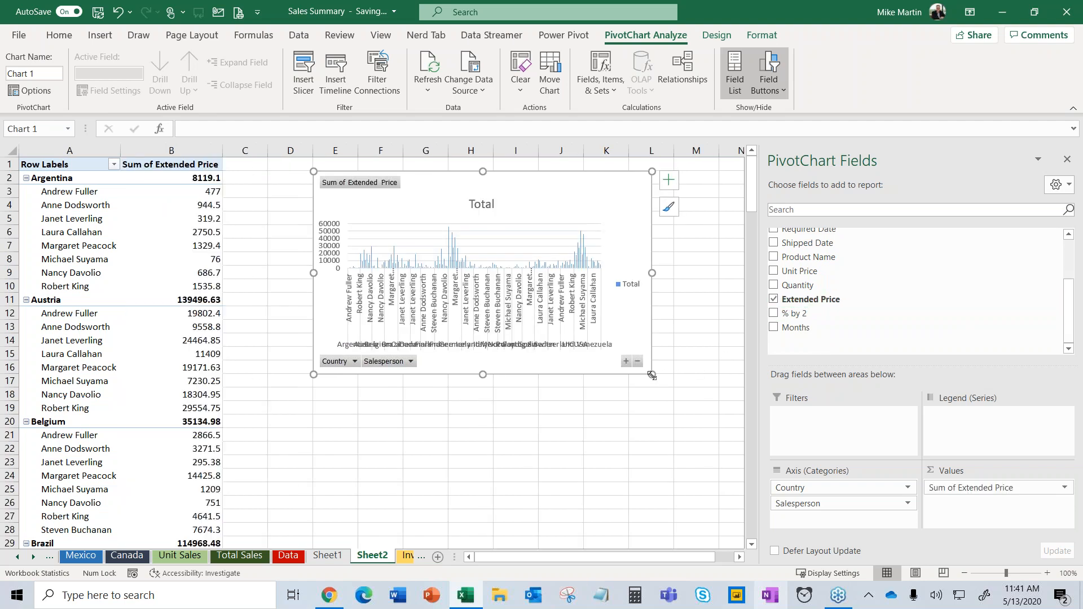
pyautogui.moveTo(651, 374); pyautogui.dragTo(734, 440)
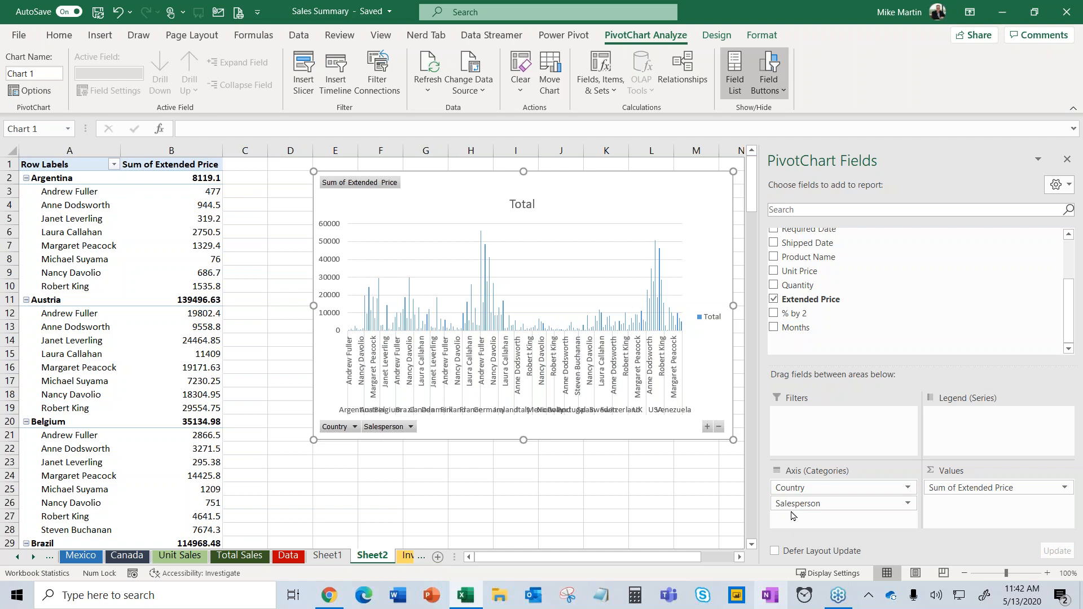
pyautogui.moveTo(786, 488); pyautogui.dragTo(809, 430)
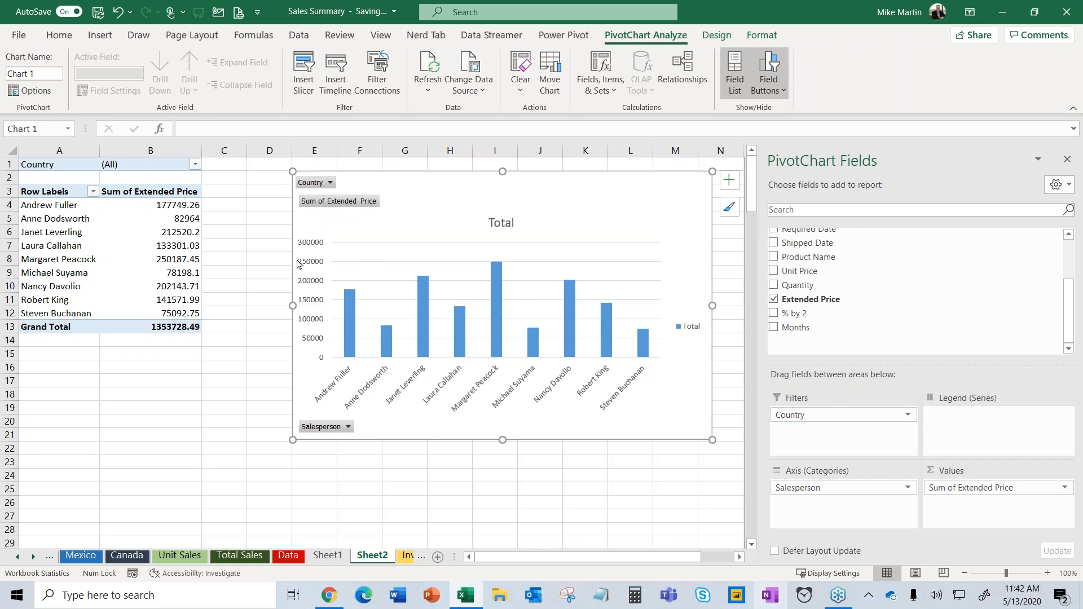
# Sort salespeople smallest to largest by sales and open Sum of Extended Price's Value Field Settings.
pyautogui.click(180, 242)
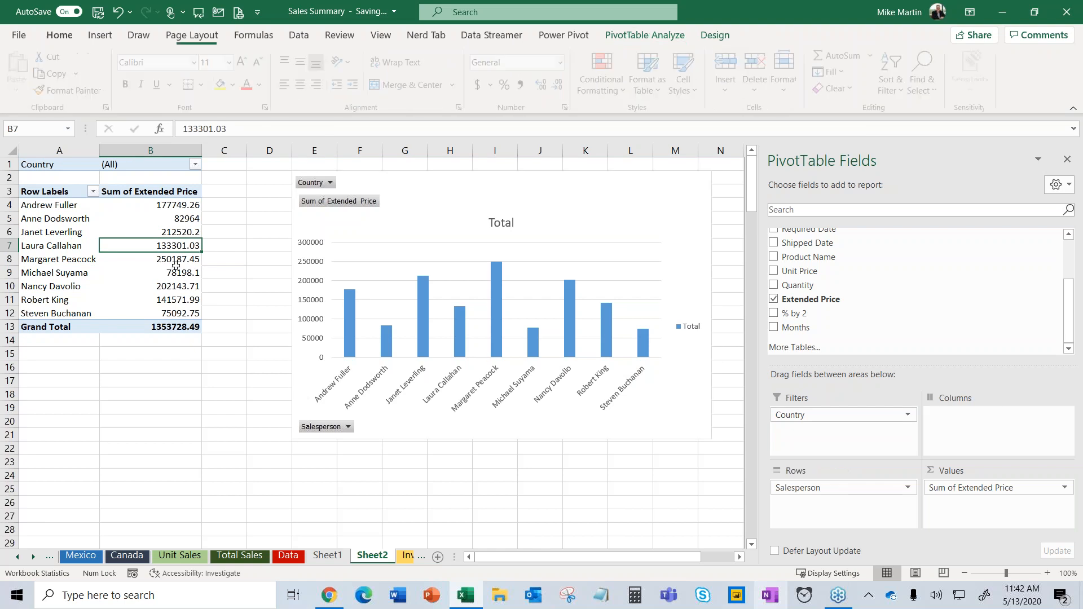
pyautogui.click(184, 233)
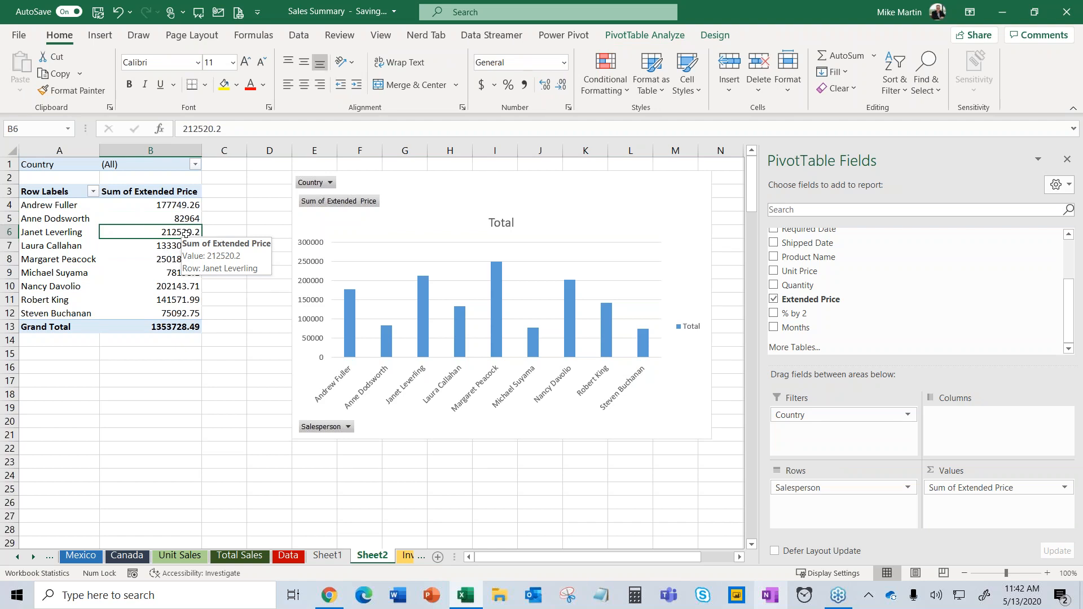
pyautogui.rightClick(186, 233)
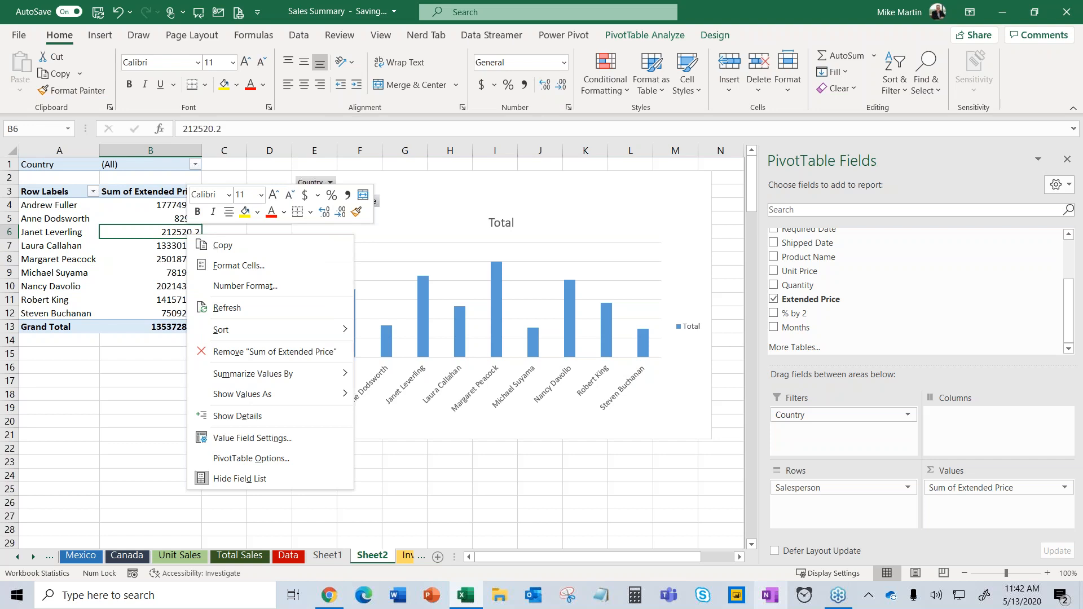
pyautogui.moveTo(211, 331)
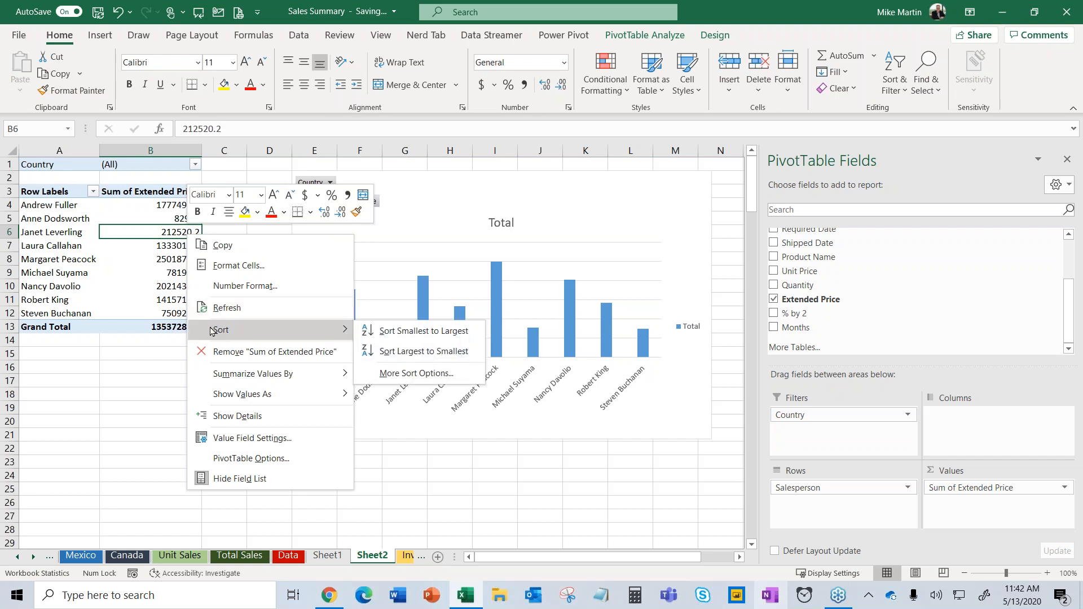
pyautogui.click(410, 332)
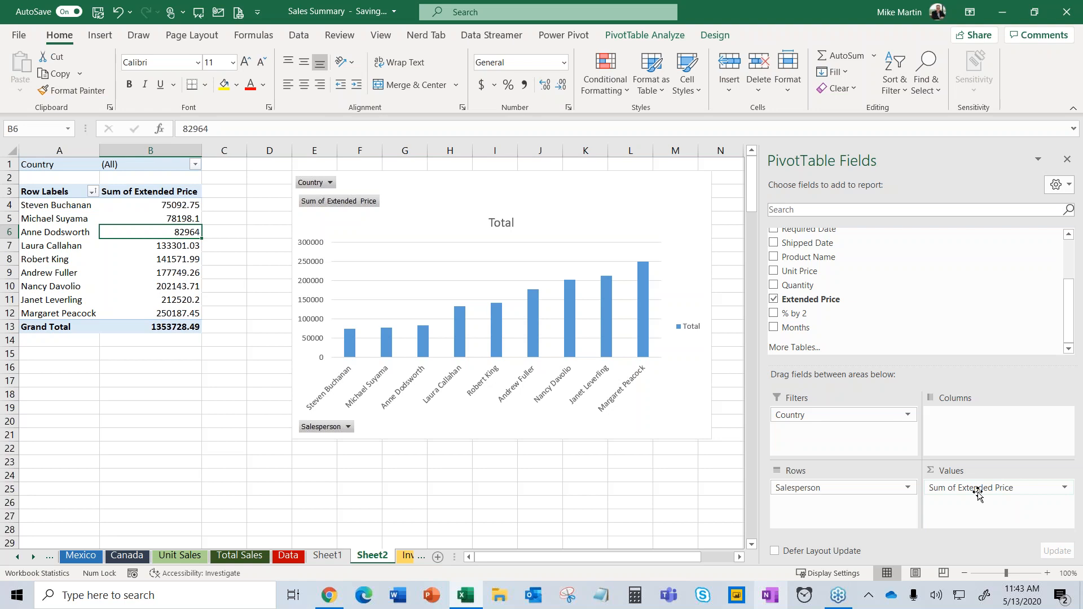
pyautogui.click(1066, 489)
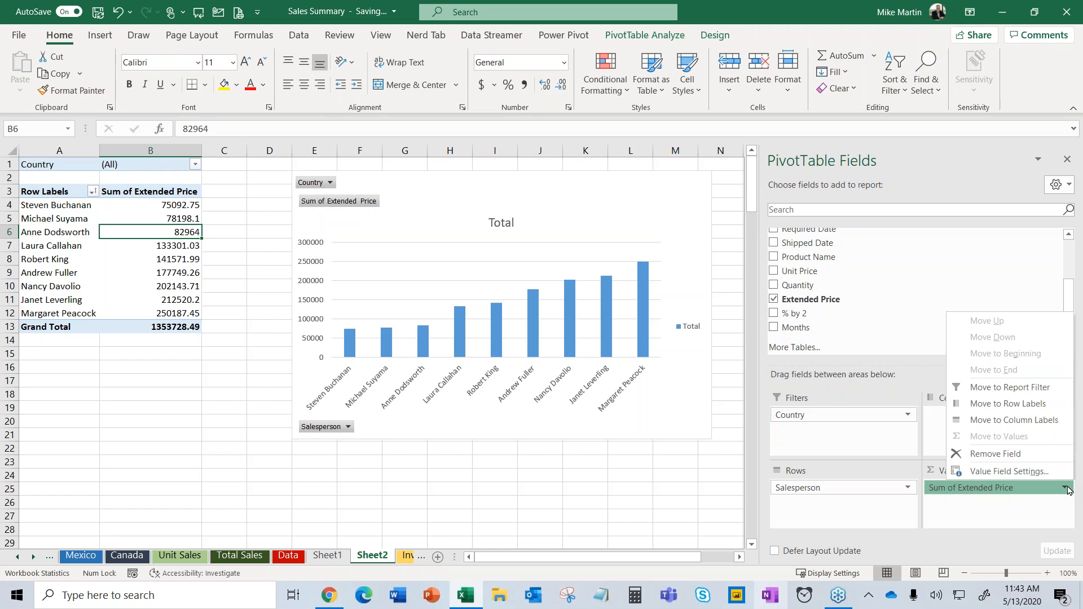
pyautogui.click(996, 472)
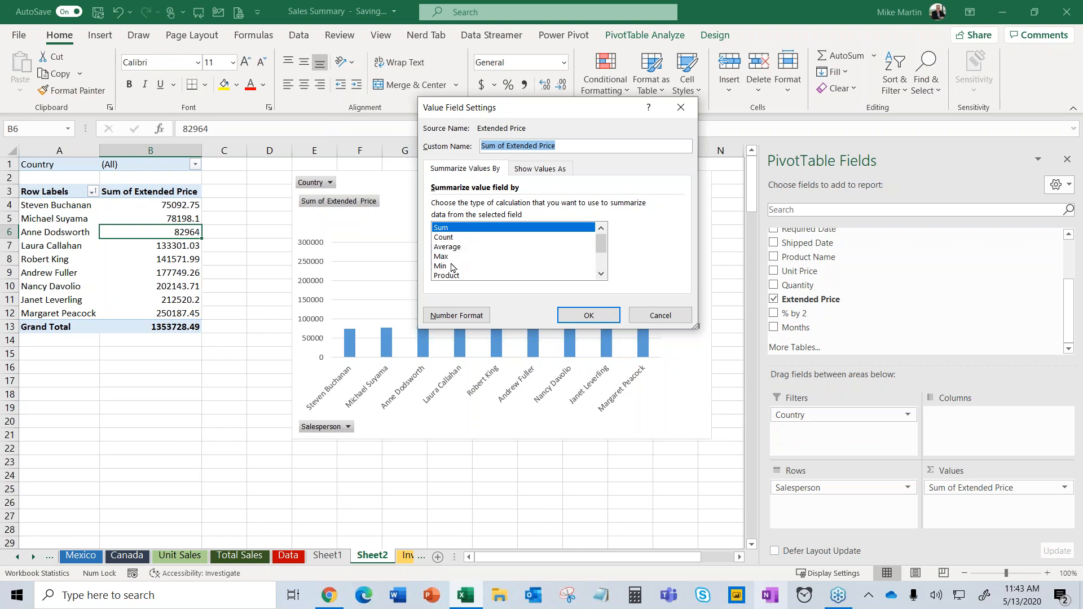
# Give Sum of Extended Price the Currency number format, showing dollars with two decimals.
pyautogui.moveTo(597, 247)
pyautogui.mouseDown()
pyautogui.moveTo(602, 271)
pyautogui.moveTo(606, 253)
pyautogui.mouseUp()
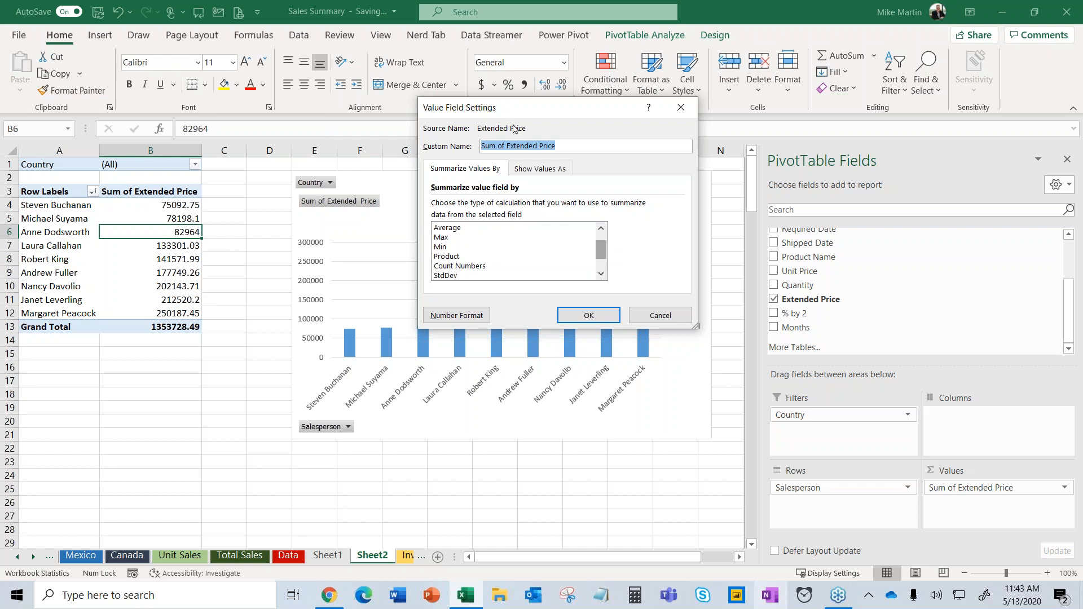
pyautogui.click(458, 316)
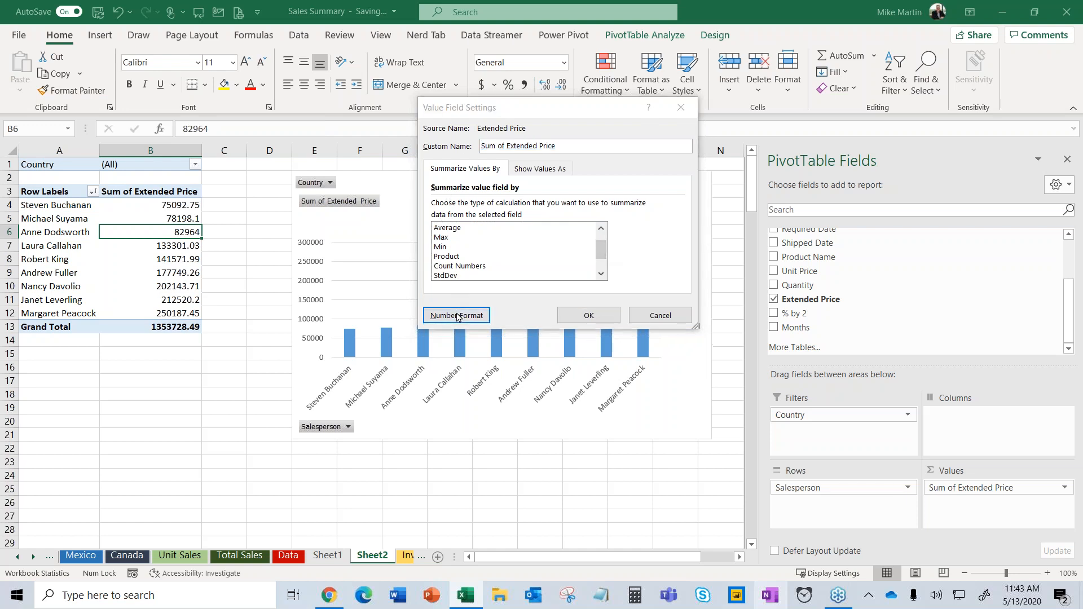
pyautogui.click(405, 133)
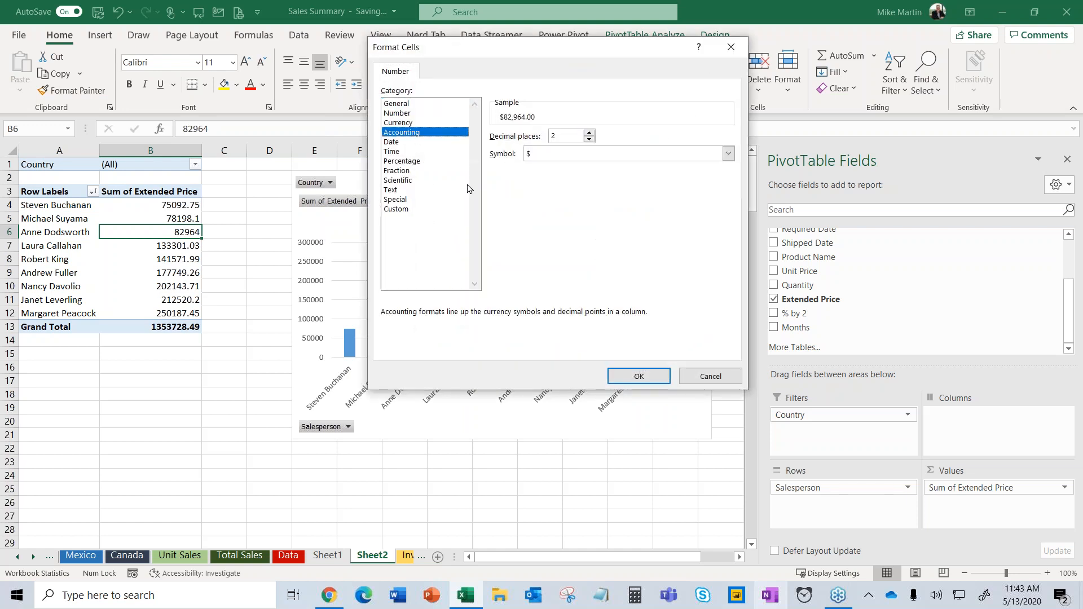
pyautogui.click(423, 123)
pyautogui.click(639, 376)
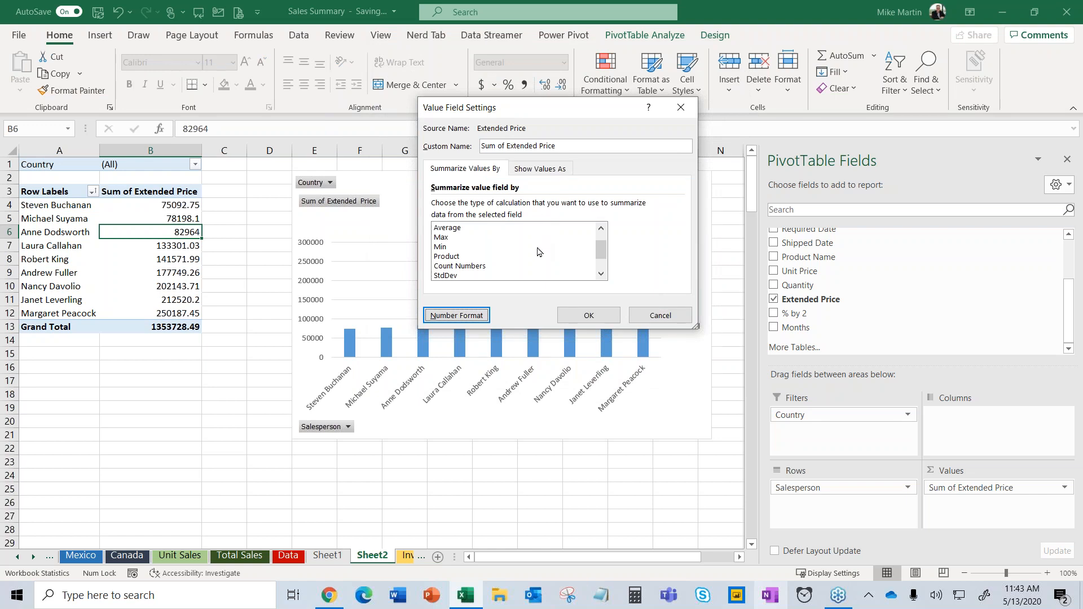
pyautogui.click(589, 319)
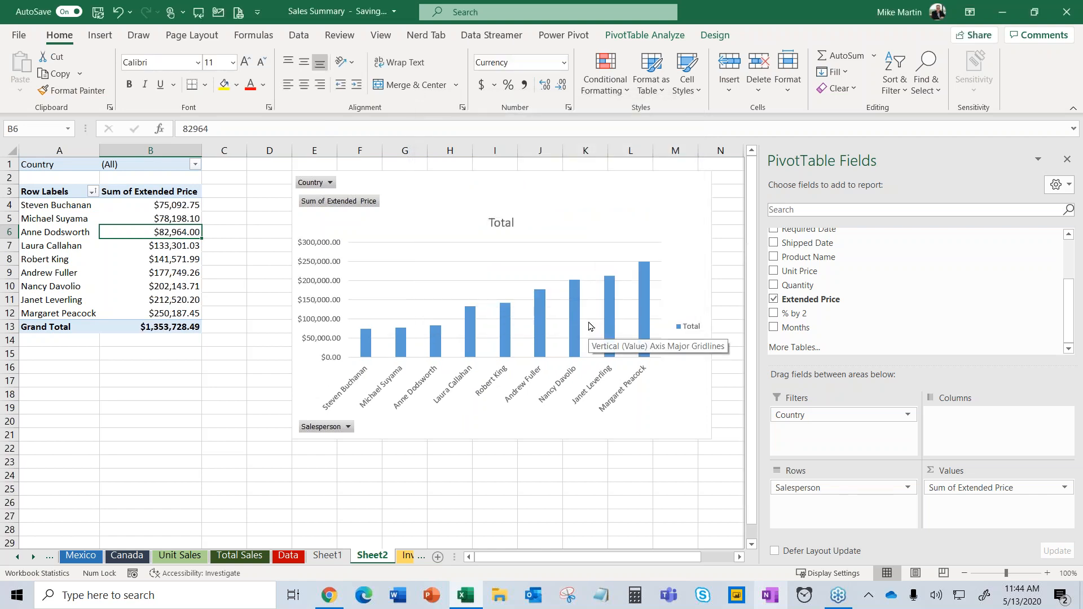
pyautogui.click(666, 226)
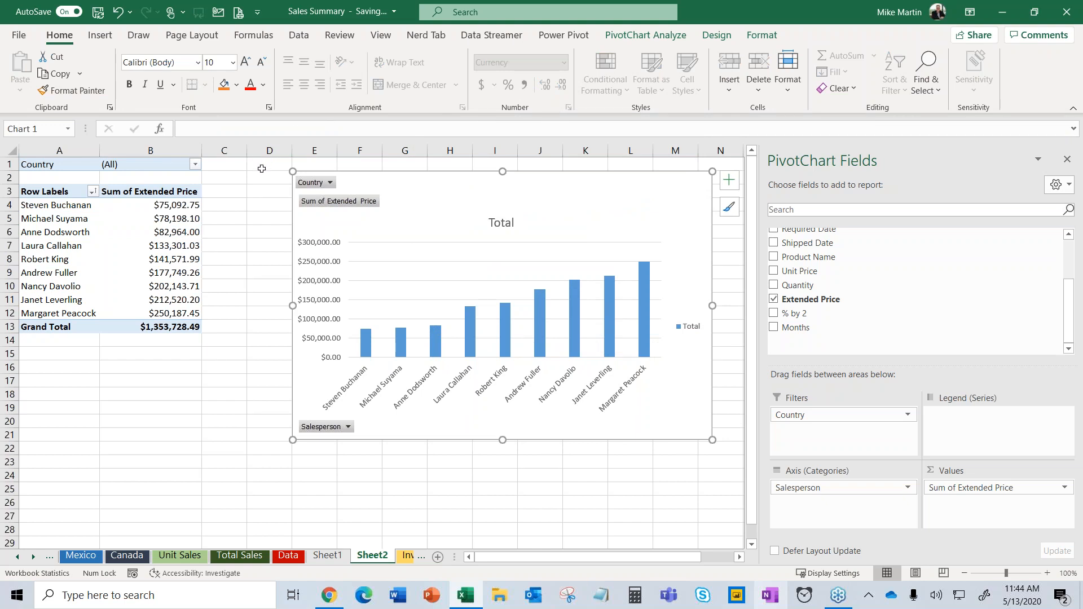
# Apply the dark charcoal chart style to the PivotChart.
pyautogui.click(729, 210)
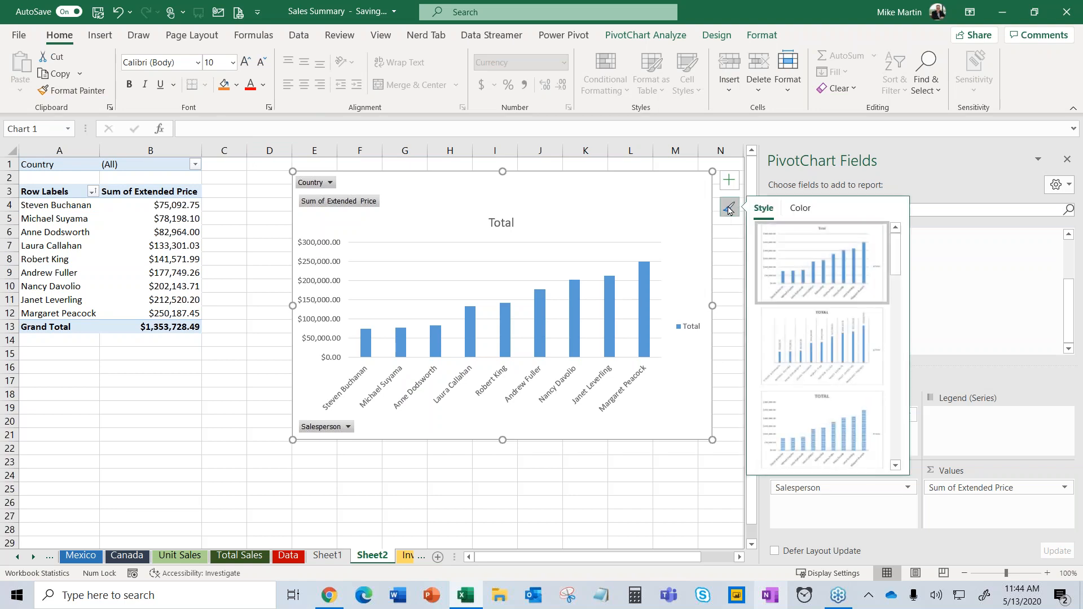
pyautogui.moveTo(897, 249); pyautogui.dragTo(893, 359)
pyautogui.click(822, 307)
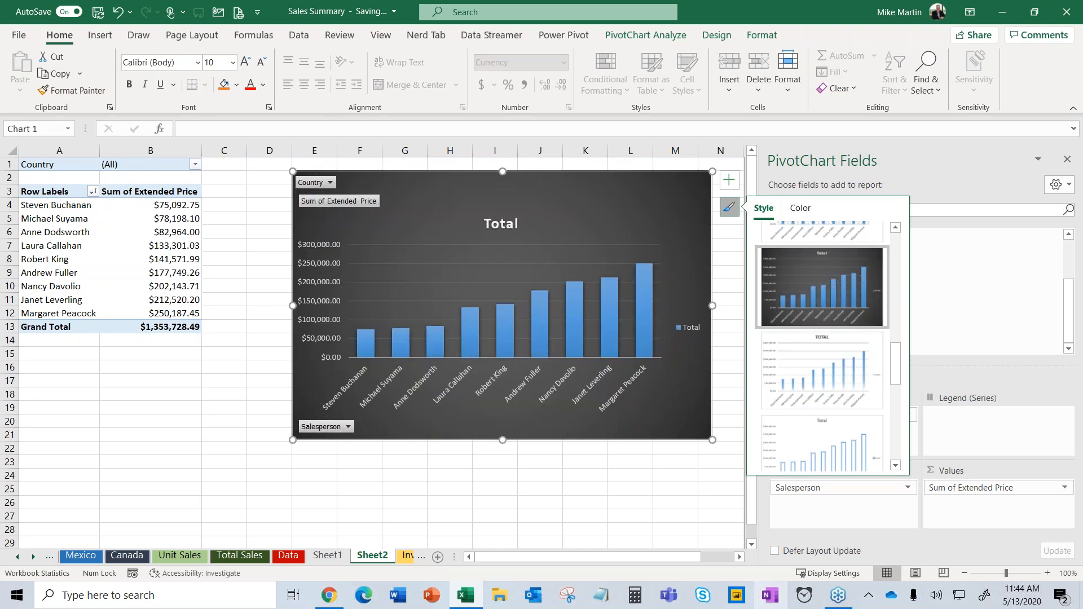
pyautogui.click(515, 490)
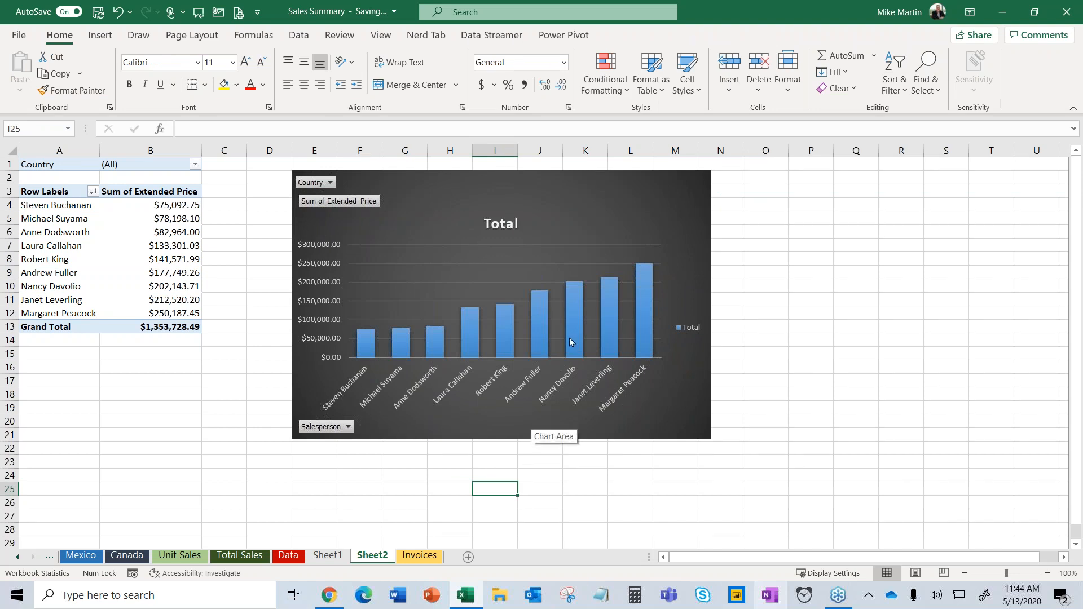
# Filter Country to Belgium and Denmark, giving a $69,917.23 Grand Total.
pyautogui.click(592, 216)
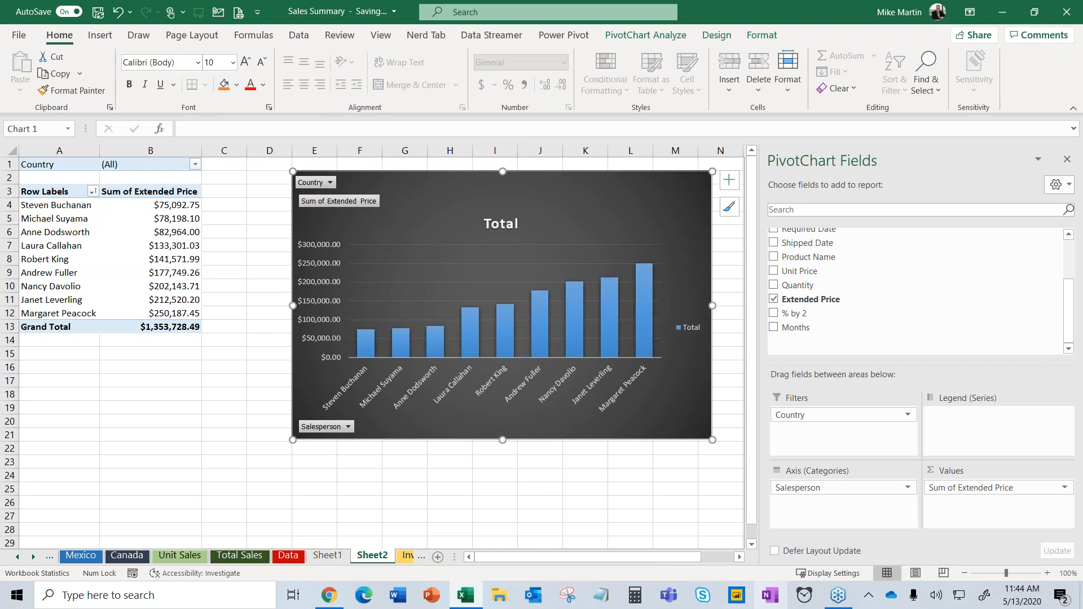
pyautogui.click(195, 165)
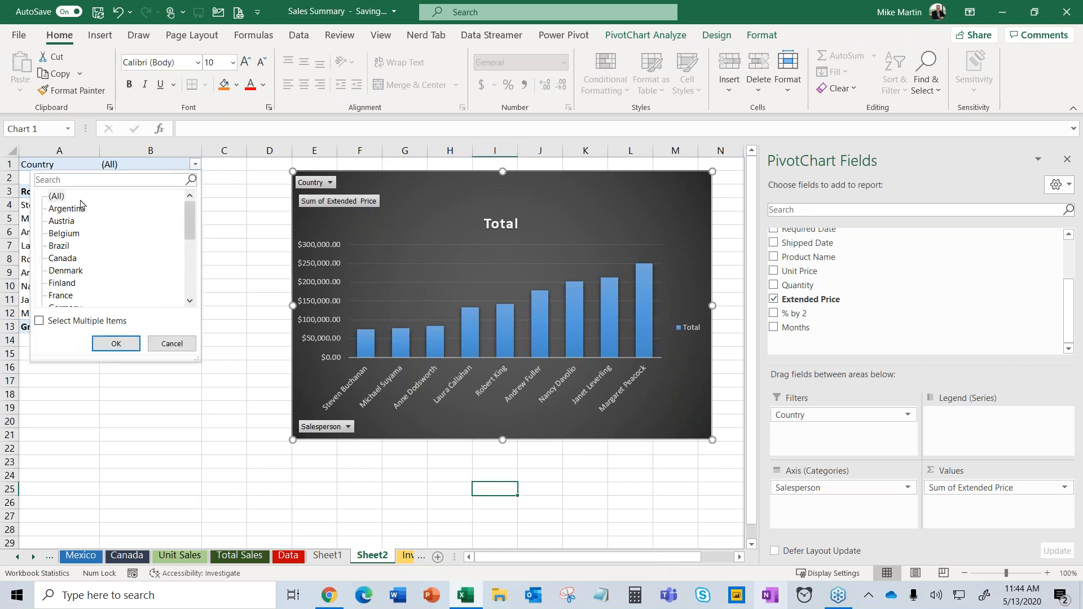
pyautogui.click(41, 322)
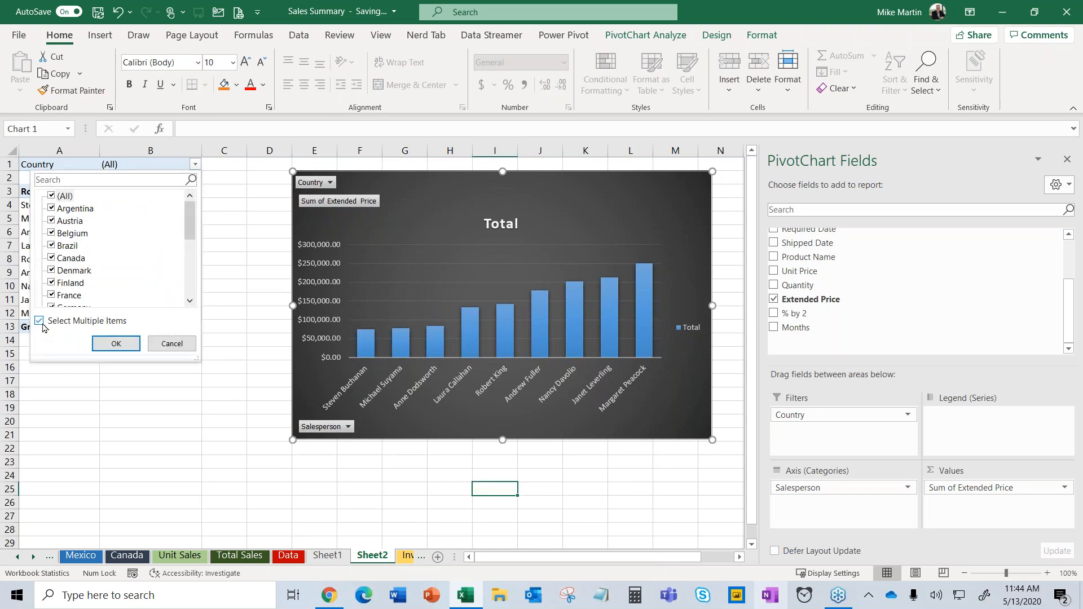
pyautogui.click(52, 196)
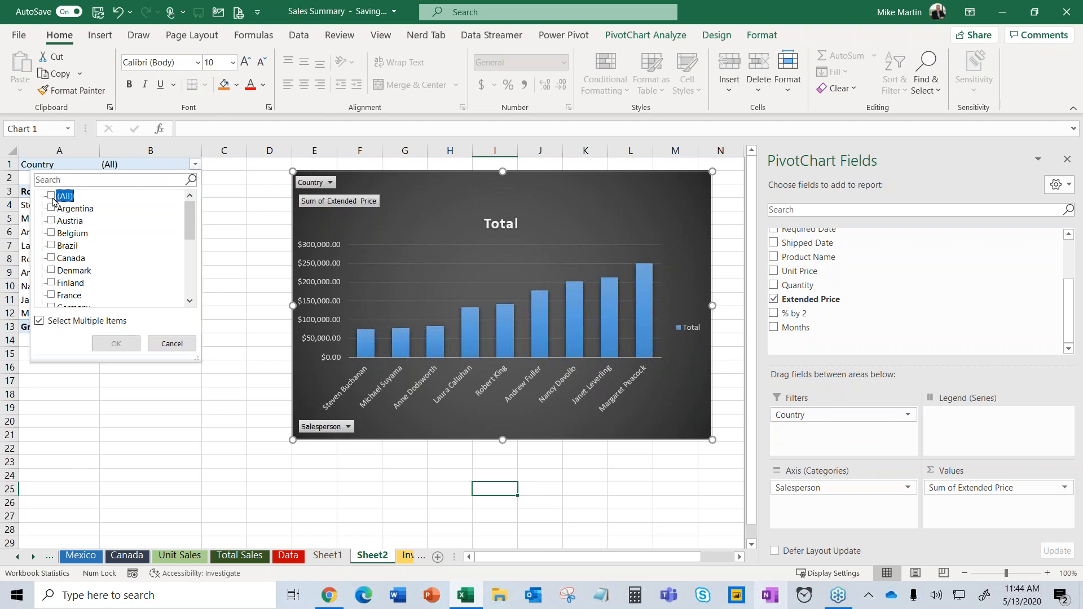
pyautogui.click(52, 234)
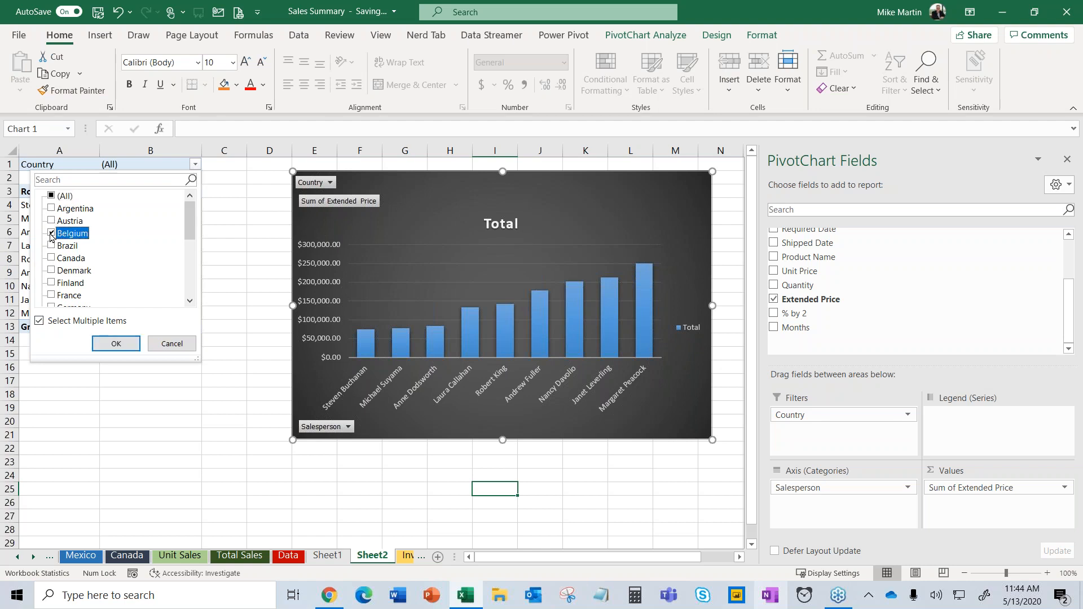
pyautogui.click(116, 344)
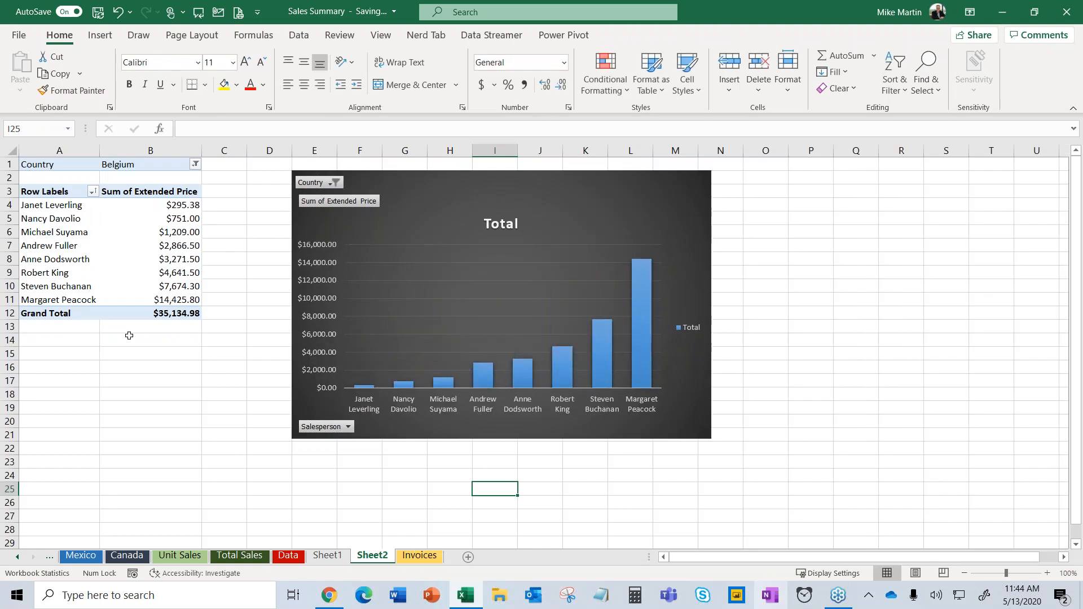
pyautogui.click(195, 164)
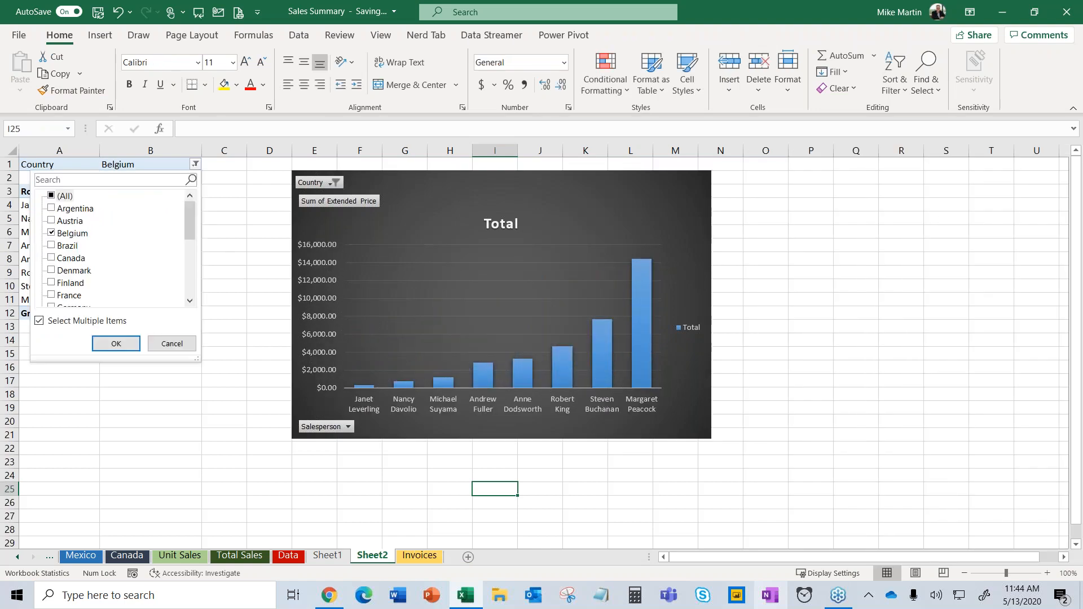
pyautogui.click(51, 270)
pyautogui.click(115, 343)
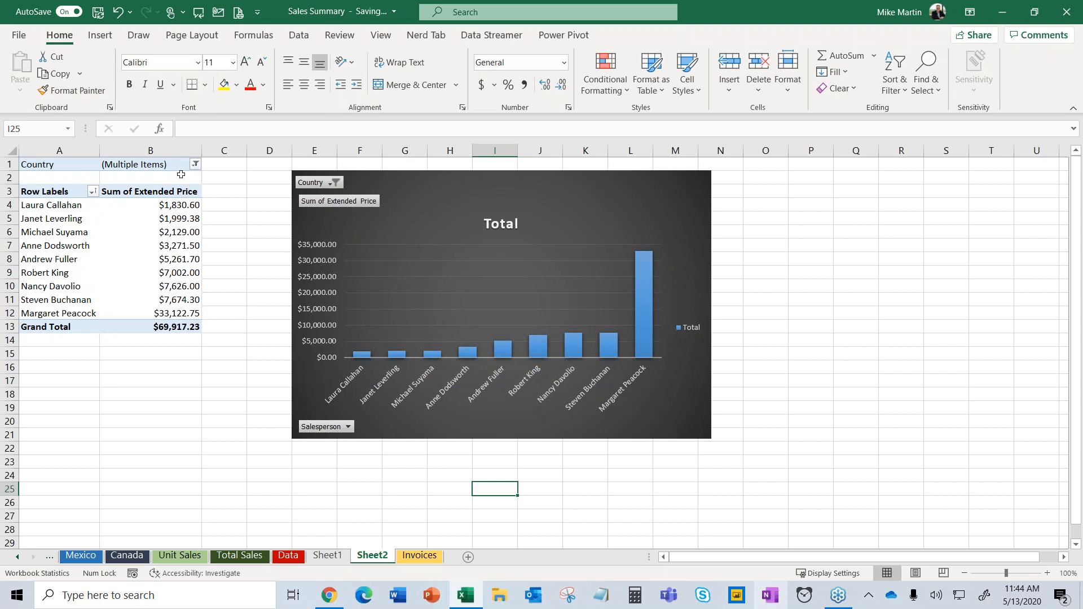
pyautogui.click(195, 165)
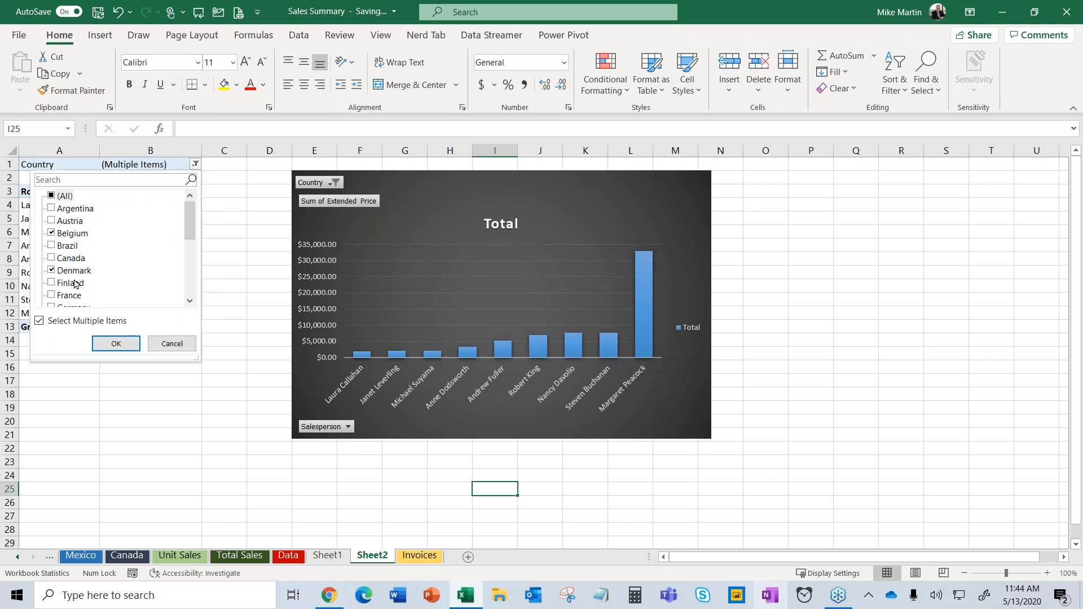
pyautogui.click(115, 344)
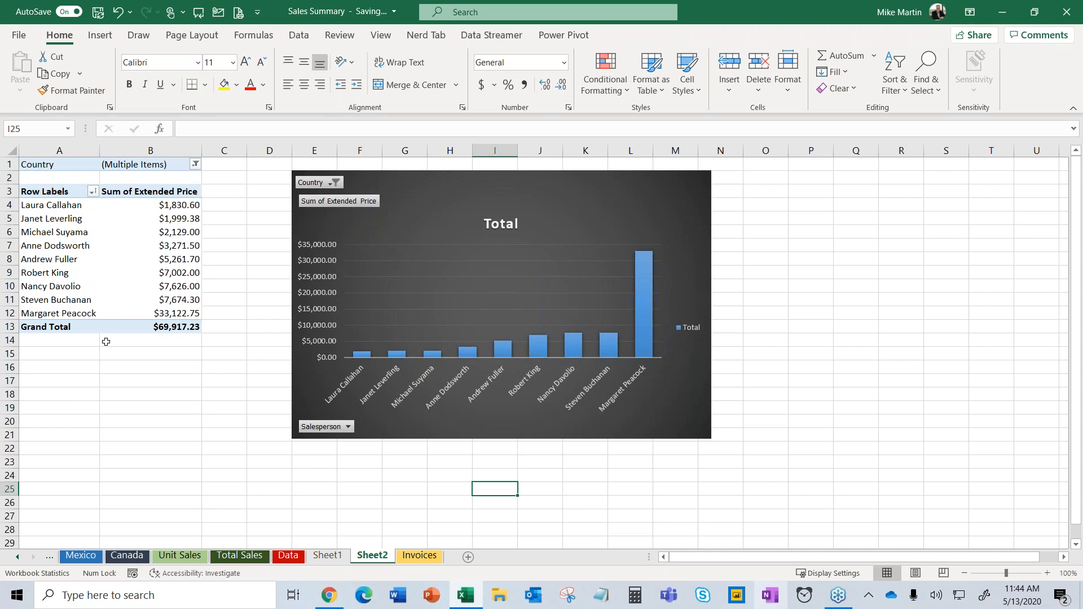
pyautogui.click(80, 284)
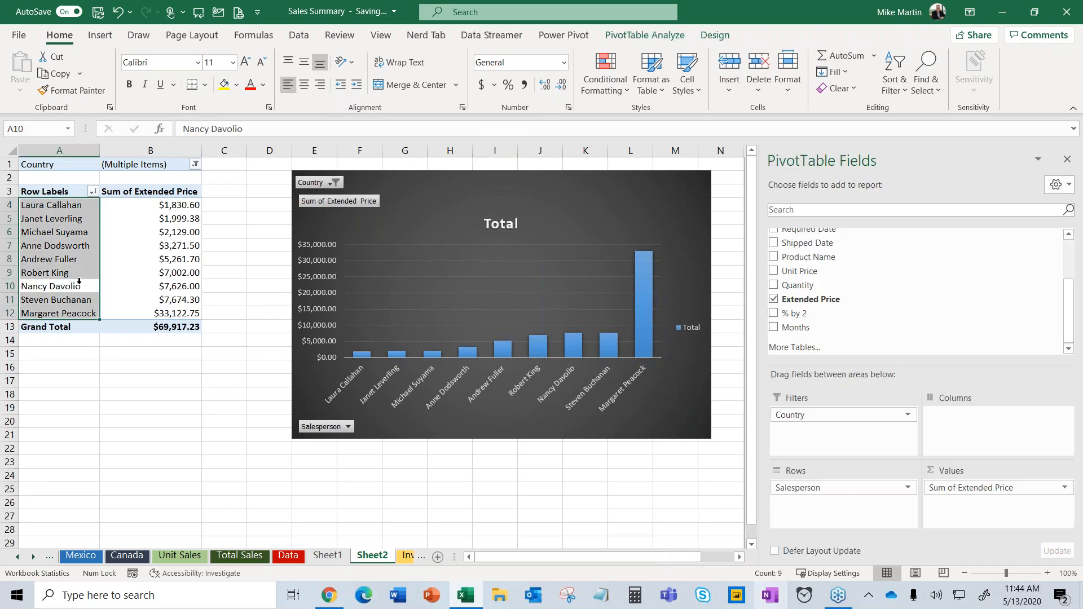
# Put Country in the chart legend for paired Belgium/Denmark bars, and nudge the chart right.
pyautogui.click(650, 255)
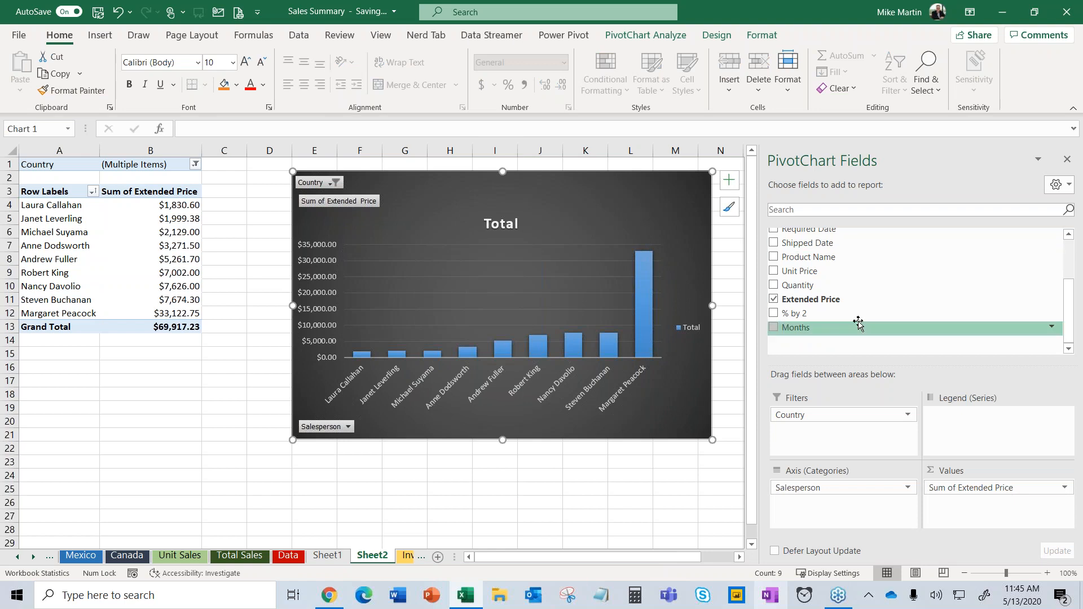
pyautogui.moveTo(1069, 307); pyautogui.dragTo(1070, 261)
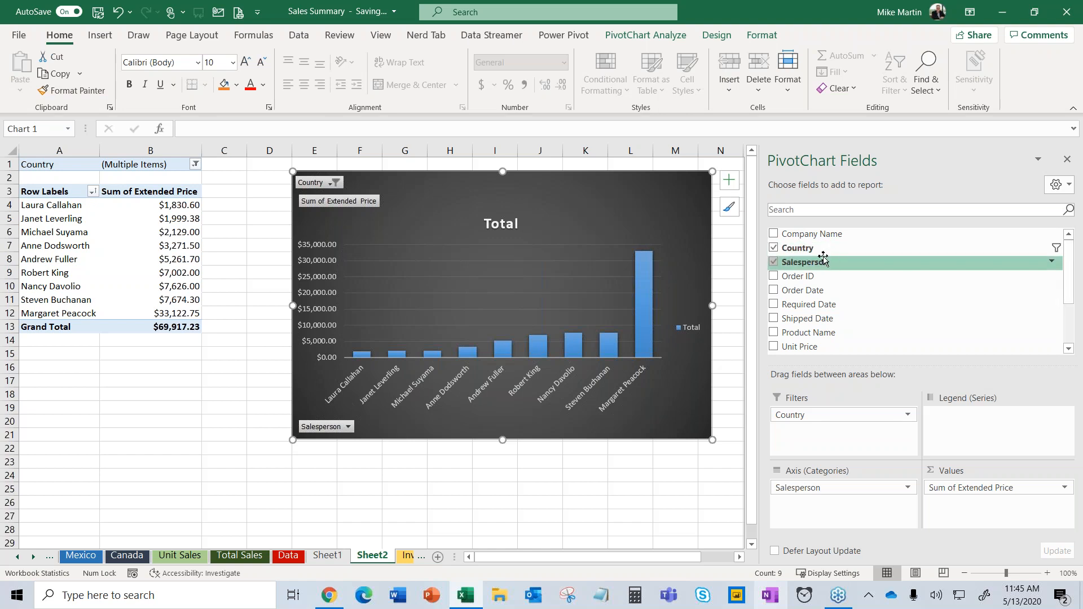
pyautogui.moveTo(798, 248); pyautogui.dragTo(969, 438)
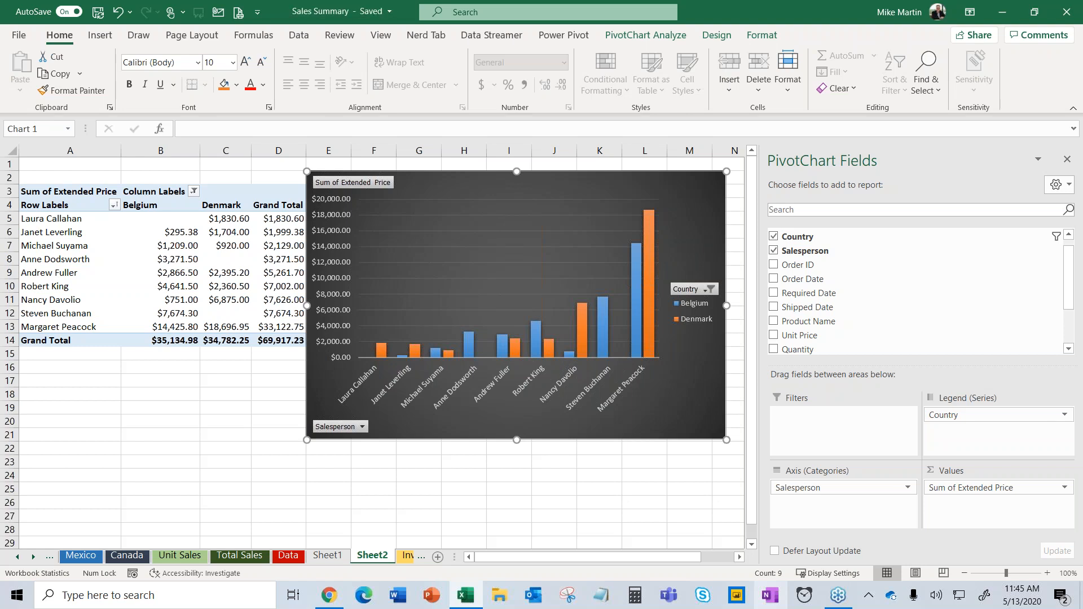
pyautogui.click(586, 498)
pyautogui.moveTo(522, 186); pyautogui.dragTo(565, 185)
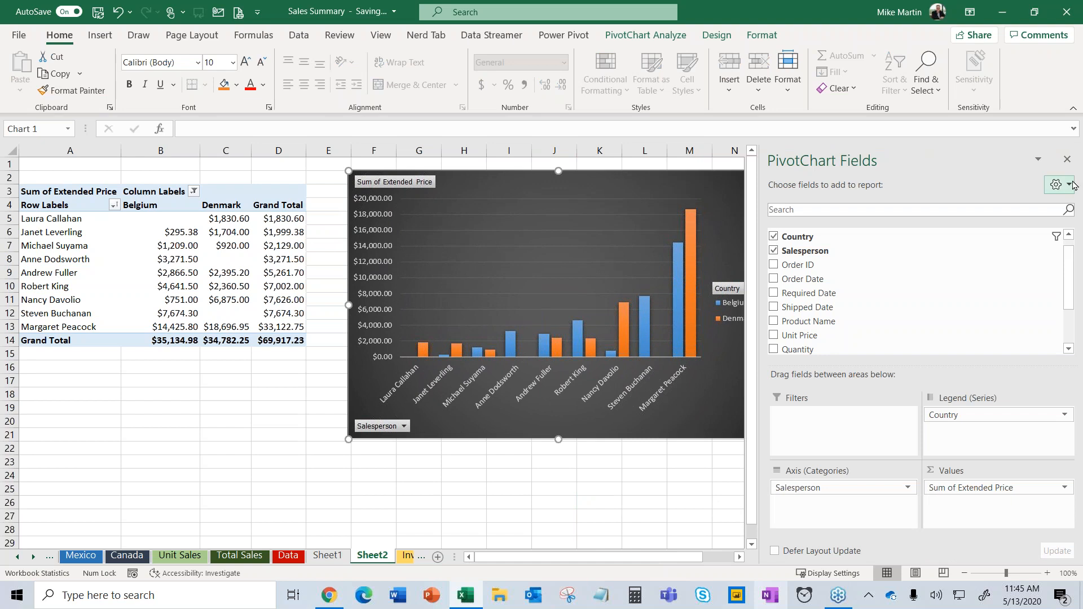
# Insert a Country slicer beside the chart, stretched to list Argentina through Switzerland.
pyautogui.click(1067, 159)
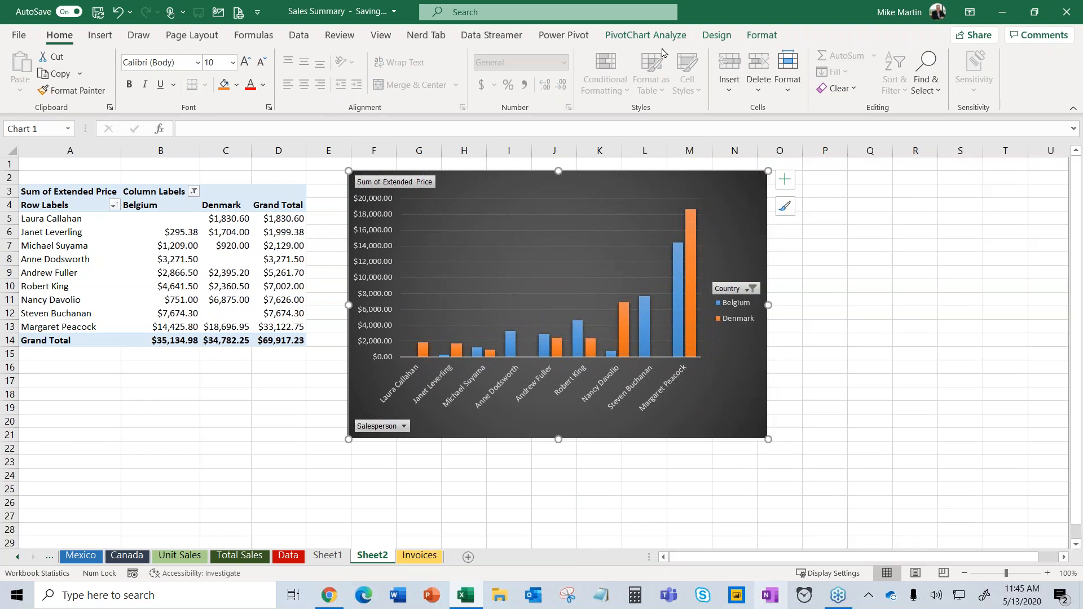
pyautogui.click(625, 34)
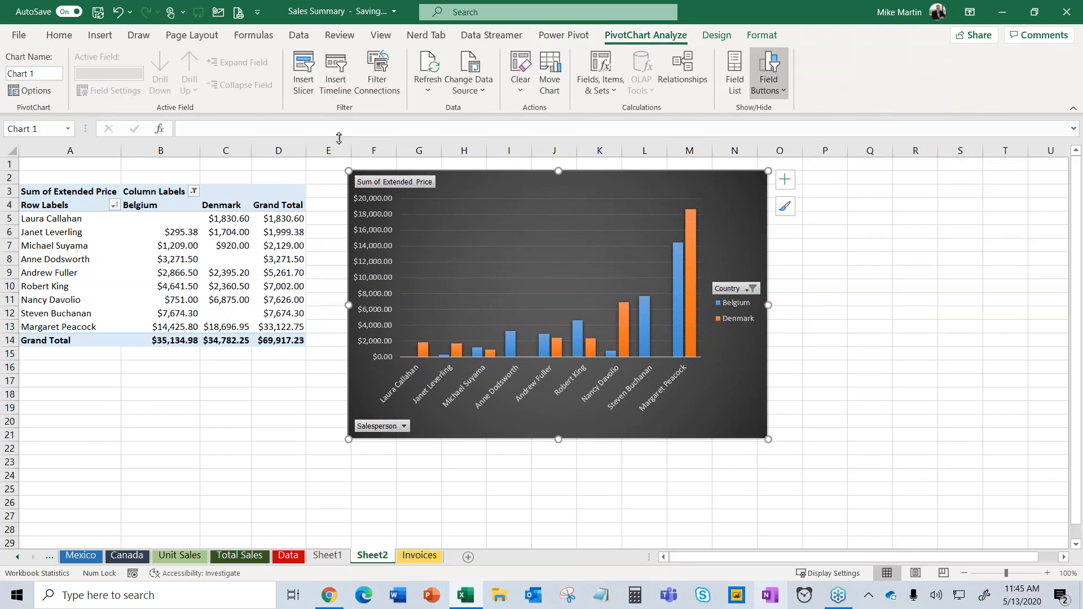
pyautogui.click(305, 69)
pyautogui.click(496, 136)
pyautogui.click(551, 381)
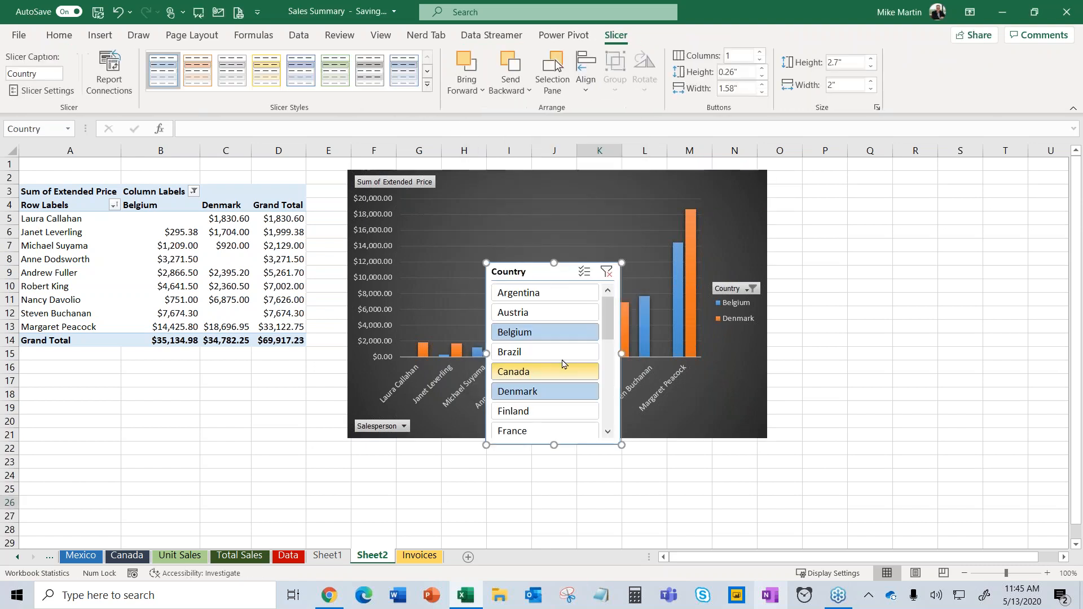
pyautogui.moveTo(537, 280); pyautogui.dragTo(839, 182)
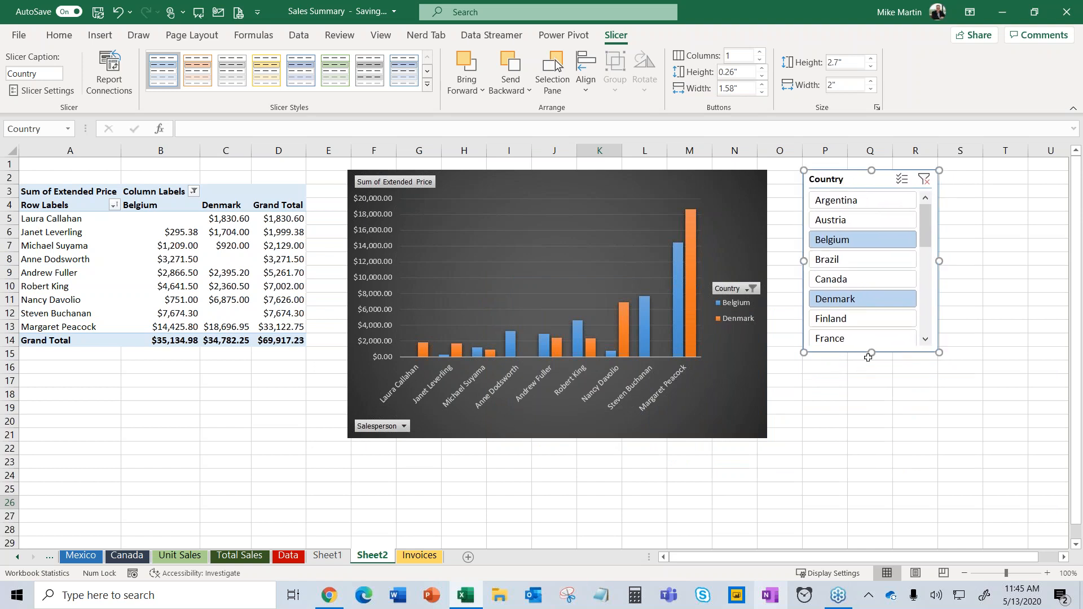
pyautogui.moveTo(869, 353); pyautogui.dragTo(872, 545)
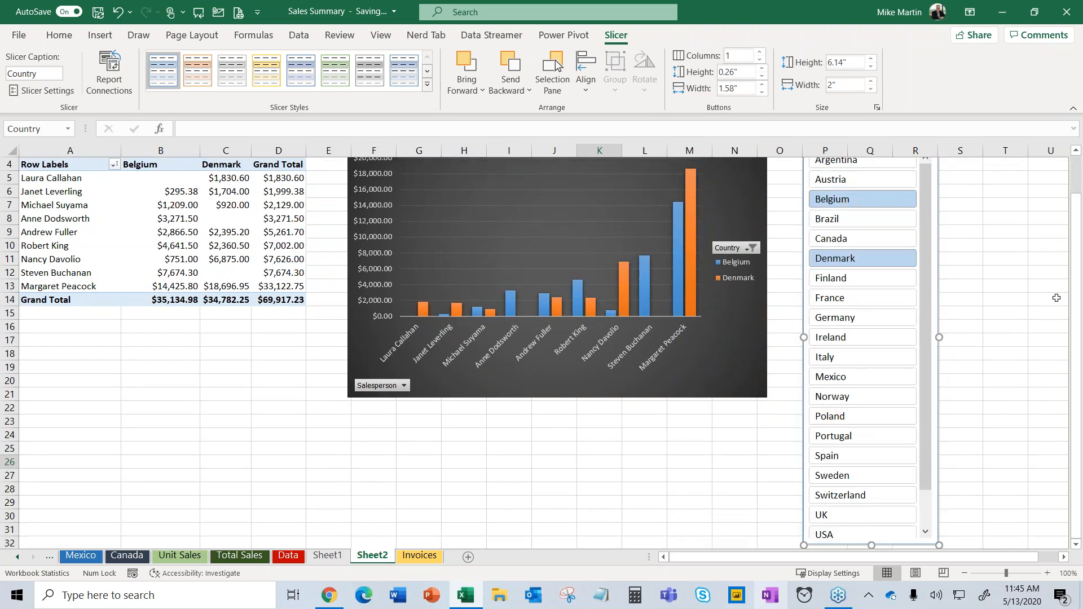
pyautogui.click(1032, 279)
pyautogui.scroll(1, 1022, 293)
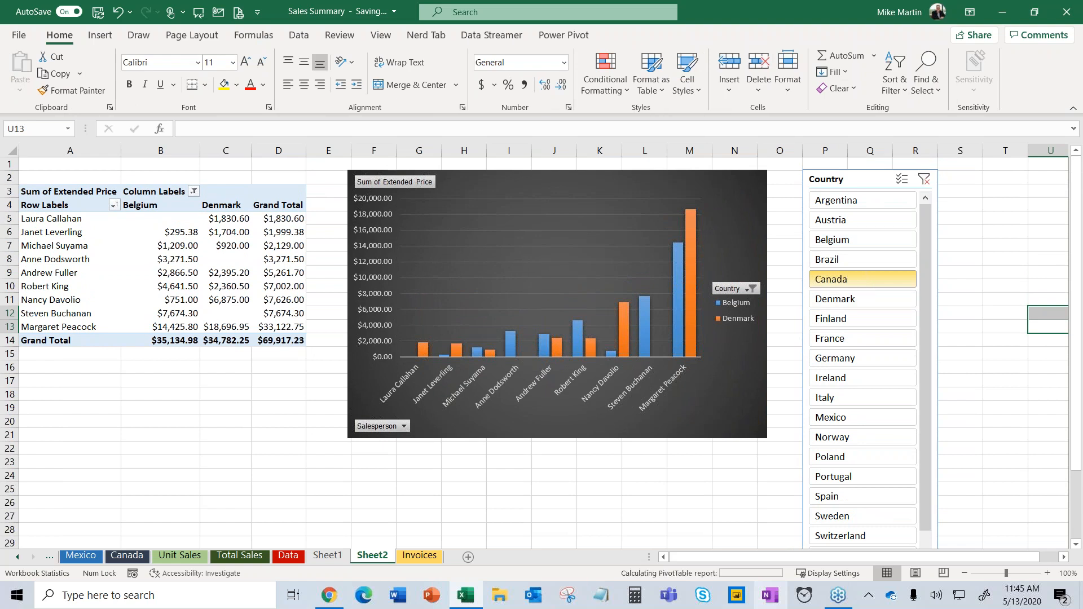
# Use the Country slicer to filter to Germany and Italy, totalling $260,814.68.
pyautogui.click(860, 280)
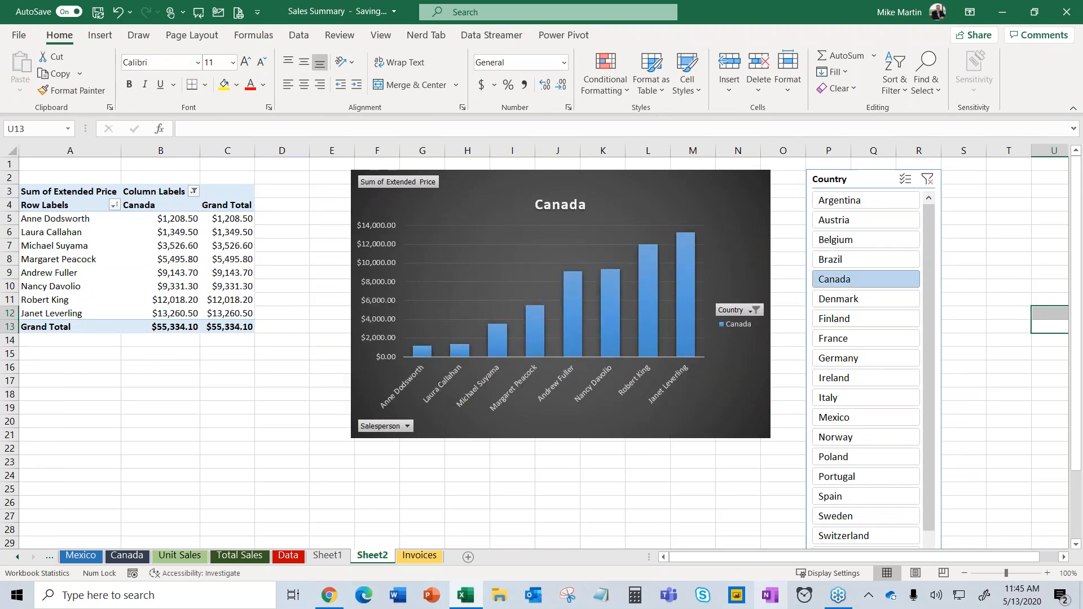
pyautogui.click(839, 359)
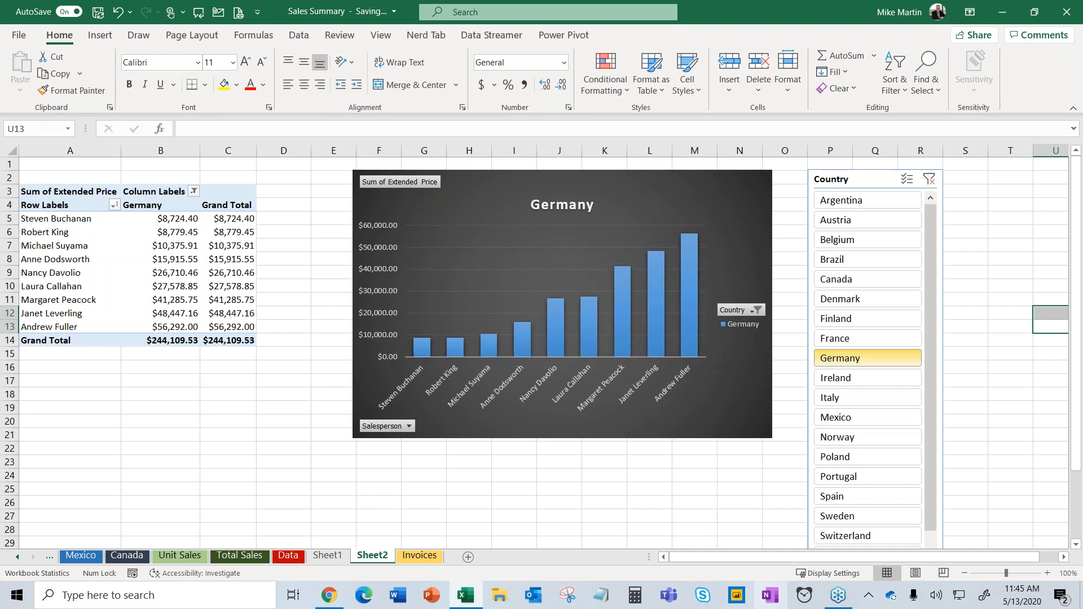
pyautogui.keyDown('ctrl'); pyautogui.click(840, 398); pyautogui.keyUp('ctrl')
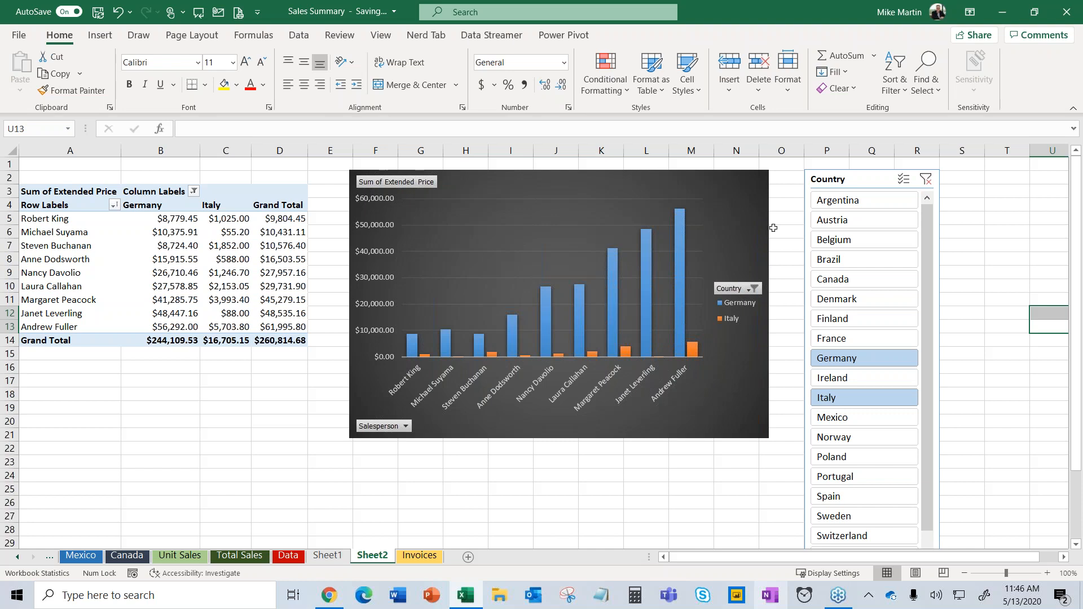
pyautogui.click(381, 36)
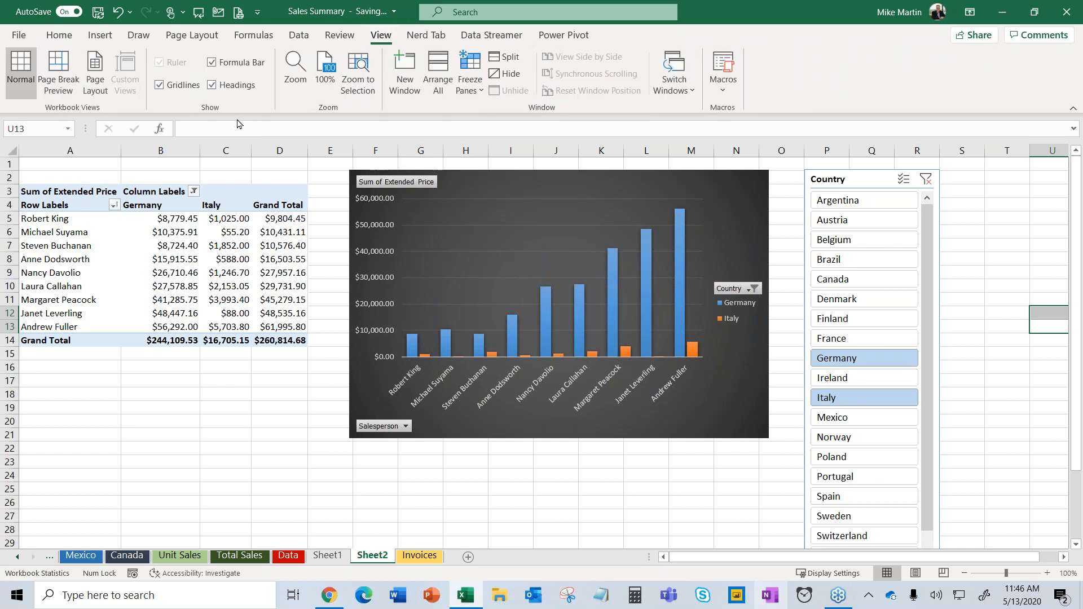
# Hide gridlines, headings and the formula bar on Sheet2, and collapse the ribbon.
pyautogui.click(159, 86)
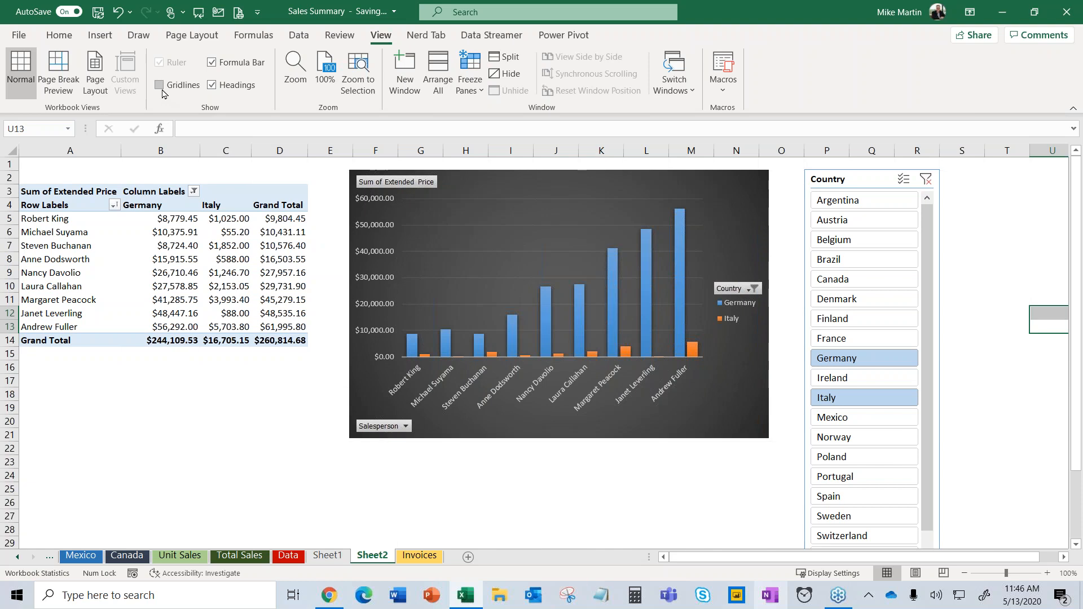
pyautogui.click(213, 91)
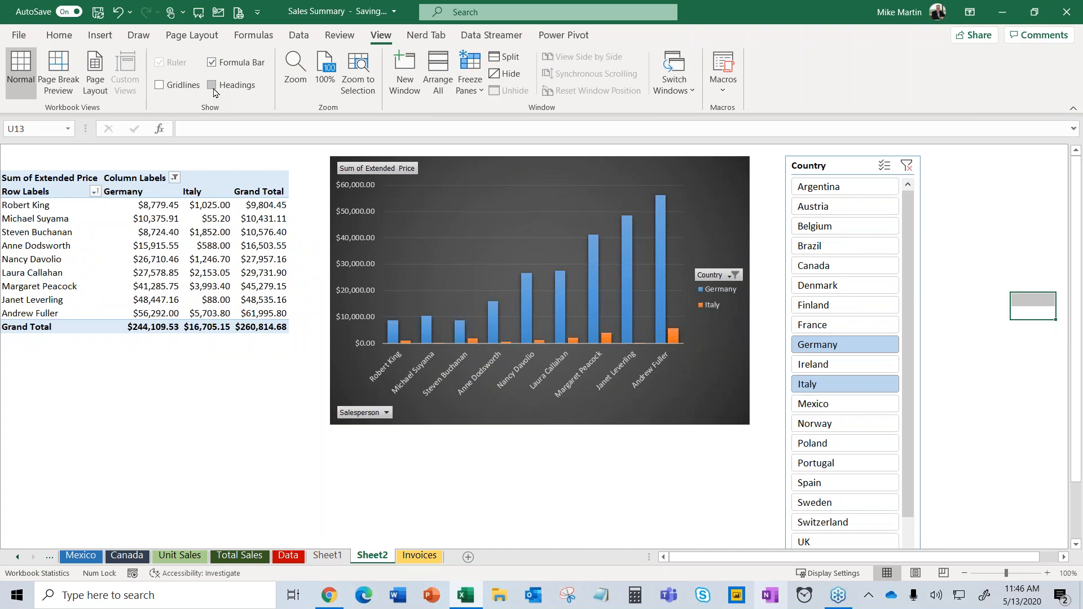
pyautogui.click(212, 62)
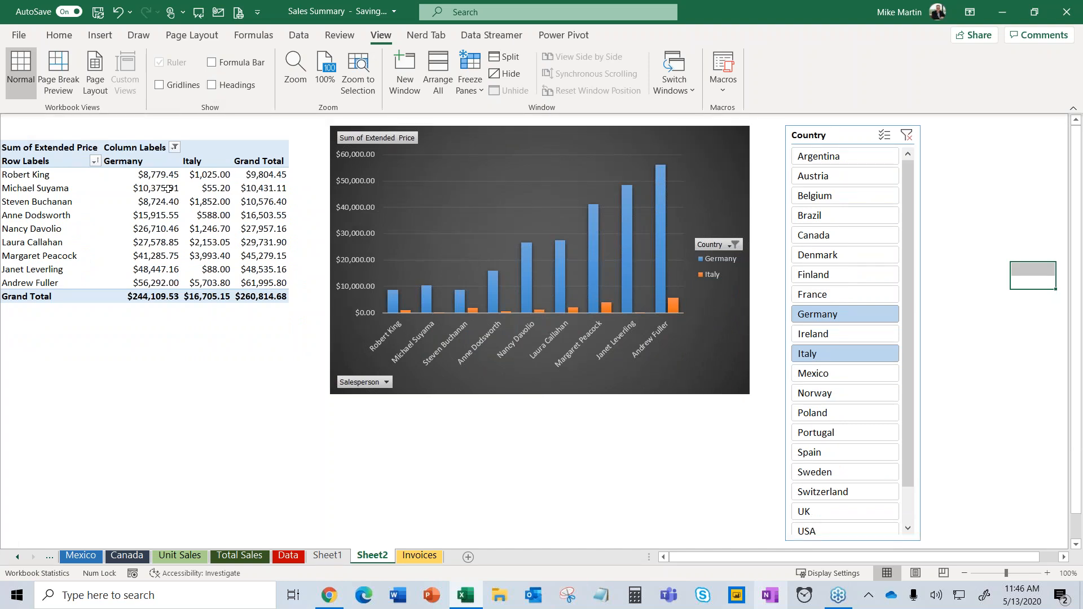
pyautogui.click(255, 37)
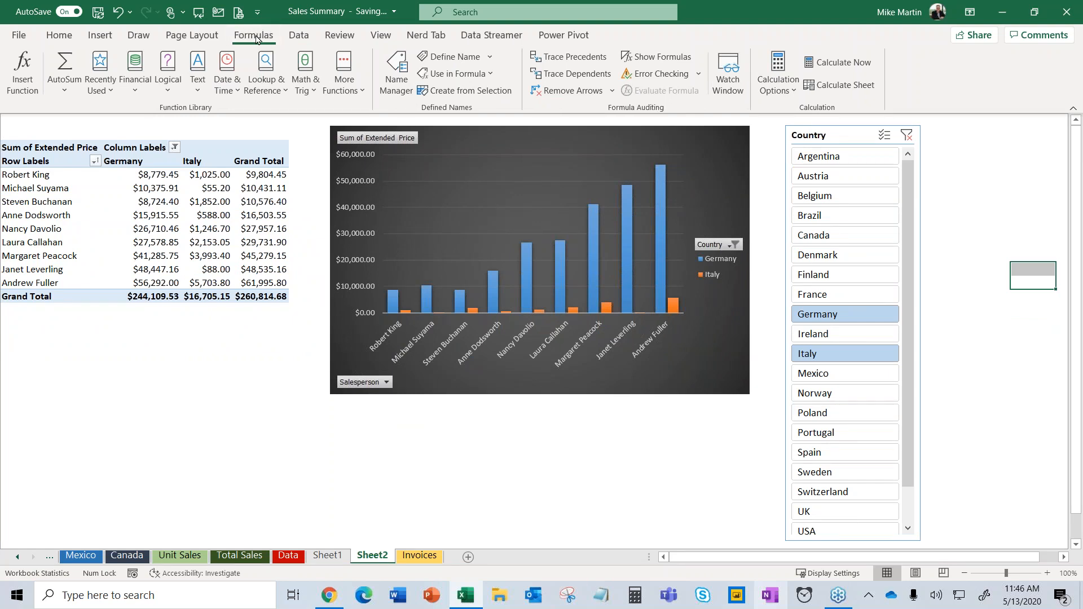
pyautogui.doubleClick(256, 37)
pyautogui.click(942, 256)
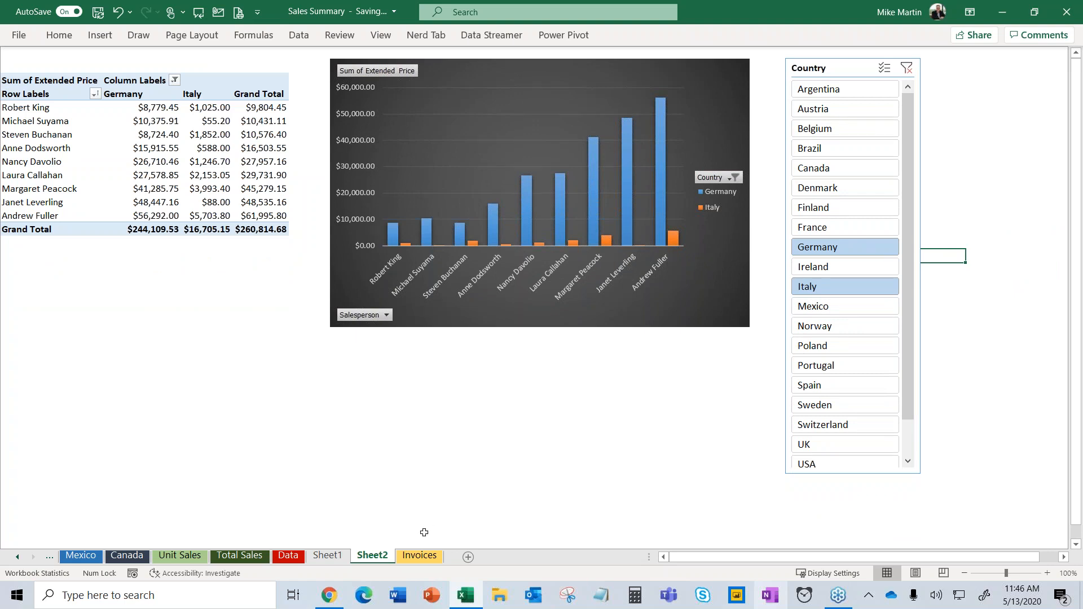
# Filter the dashboard to Canada in the slicer, showing a $55,334.10 Grand Total.
pyautogui.click(417, 556)
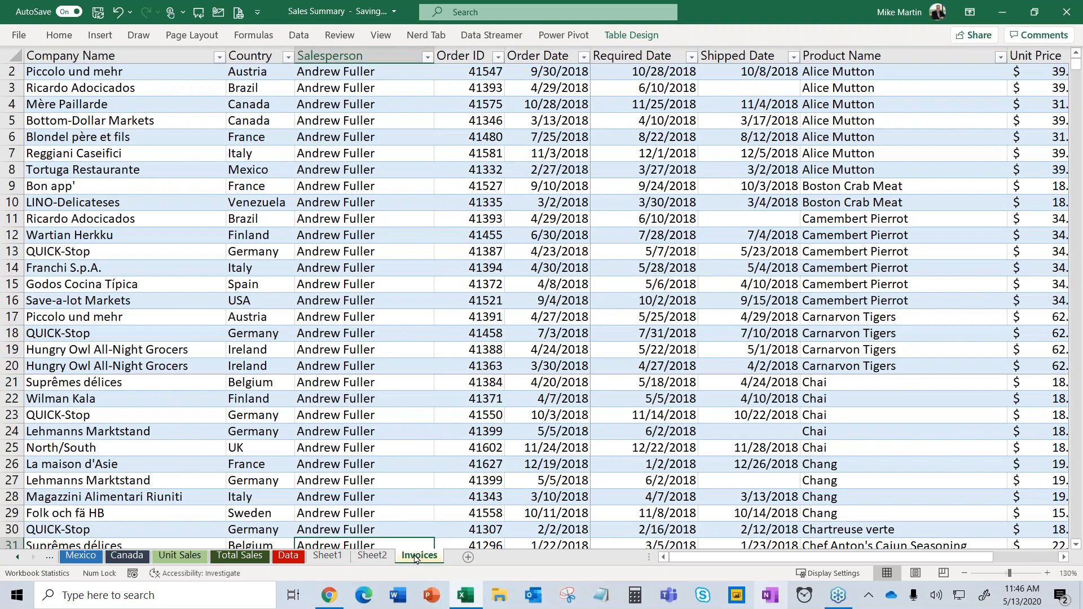
pyautogui.click(384, 557)
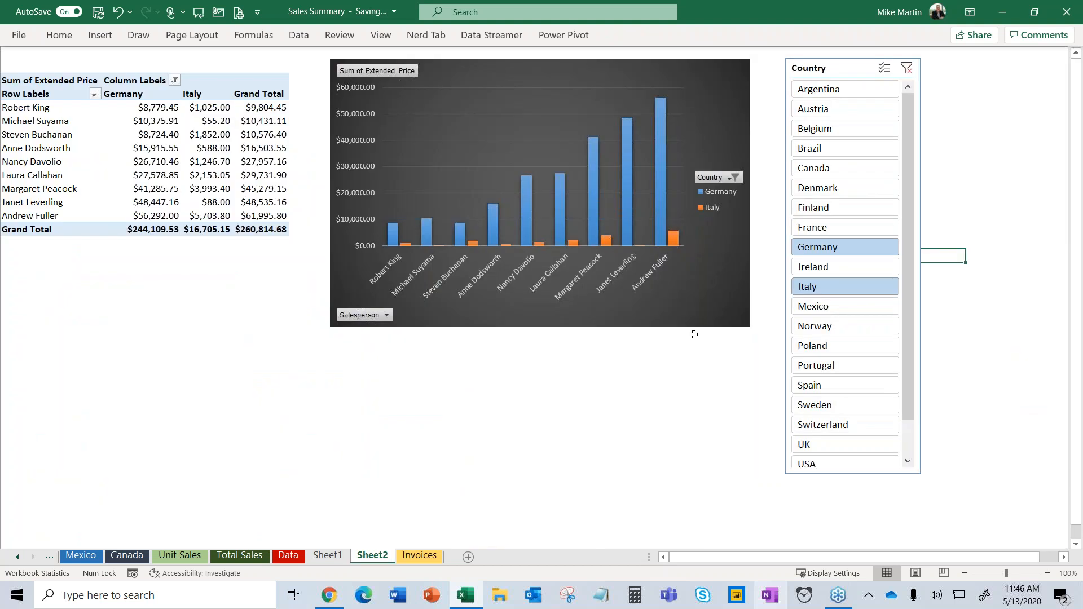
pyautogui.click(808, 168)
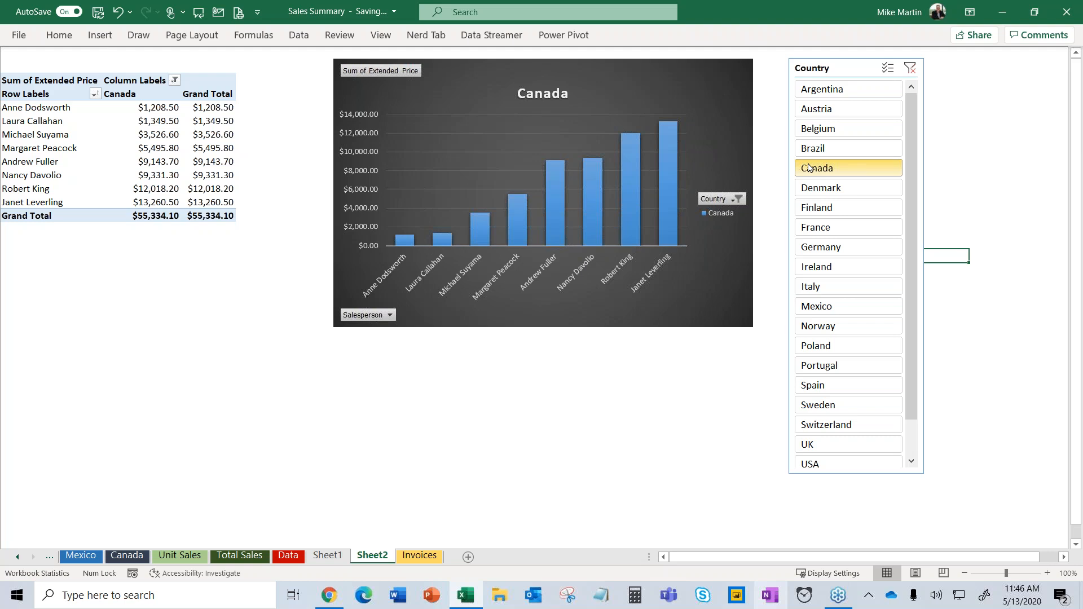
# Open the recent lunch-and-learn presentation in PowerPoint and run its slide show.
pyautogui.hotkey('alt', 'Tab')
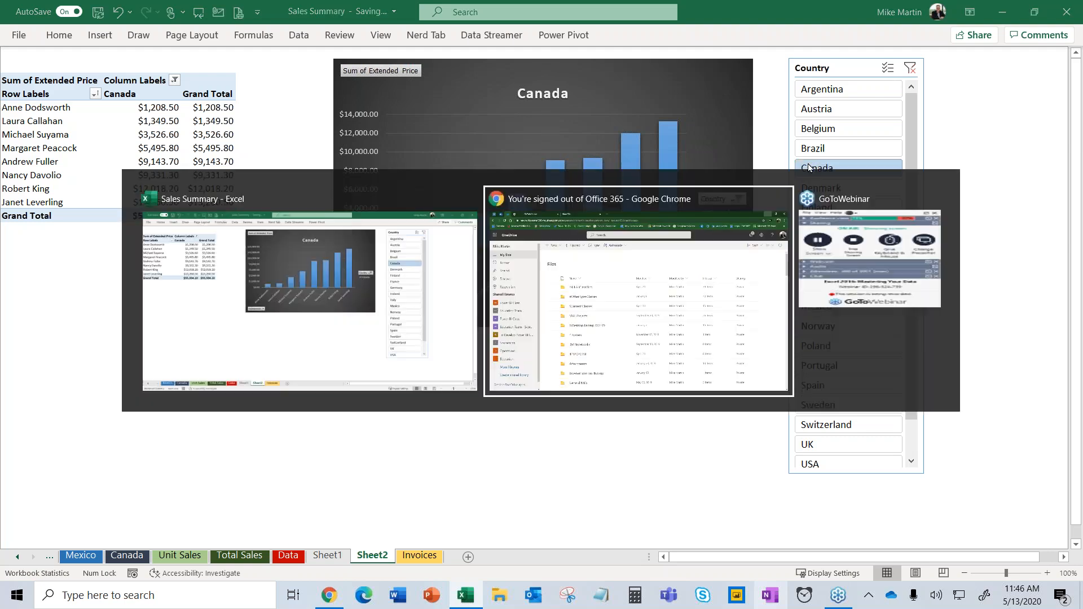
pyautogui.hotkey('alt', 'Tab')
pyautogui.hotkey('alt', 'Tab')
pyautogui.hotkey('alt', 'Tab')
pyautogui.hotkey('alt', 'Tab')
pyautogui.hotkey('alt', 'Tab')
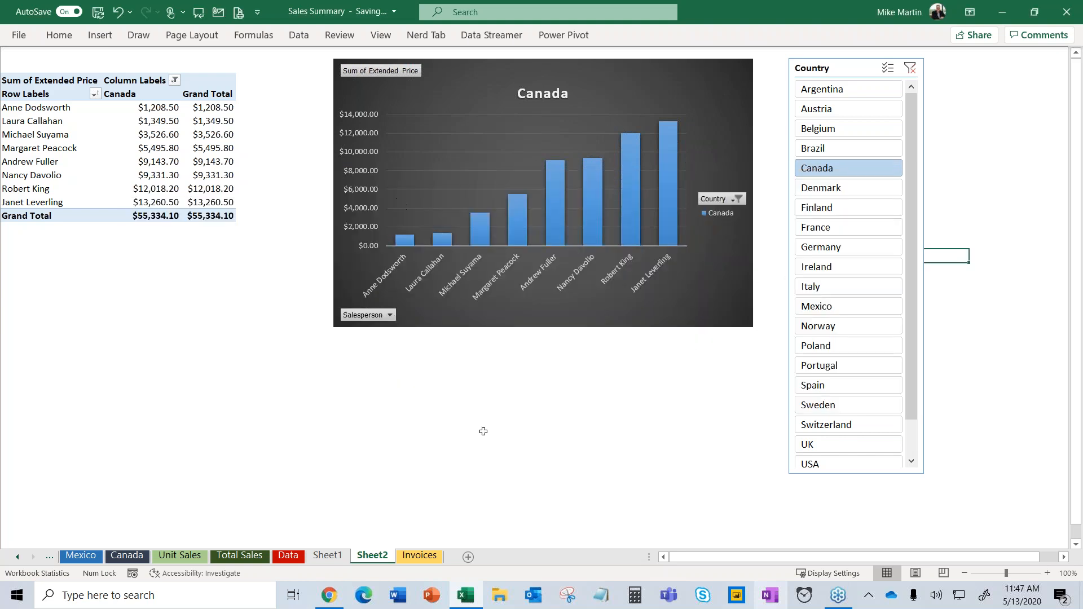
pyautogui.rightClick(432, 598)
pyautogui.click(471, 308)
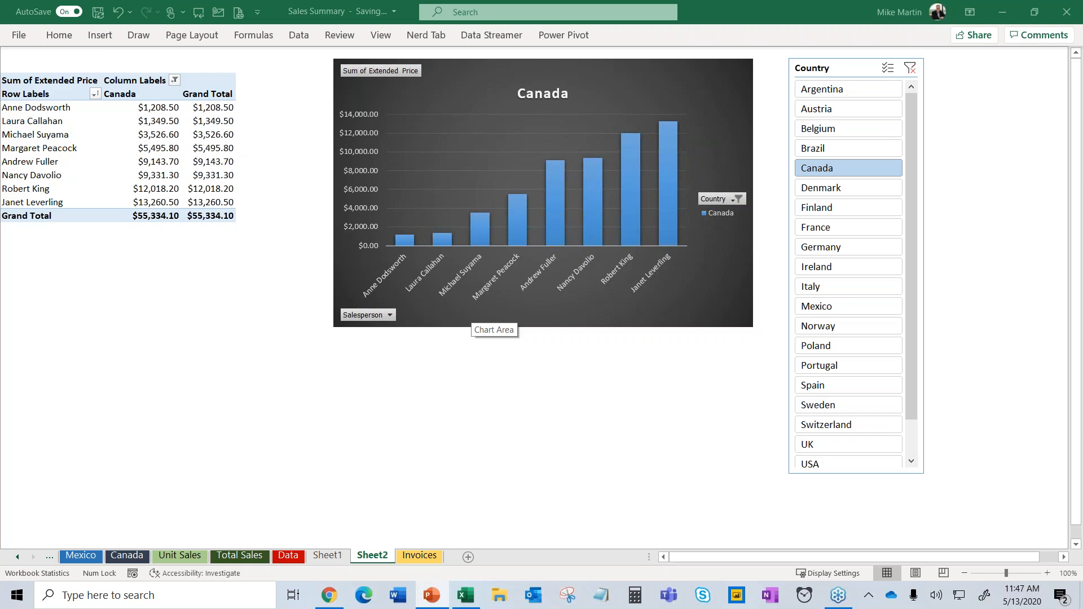
pyautogui.press('F5')
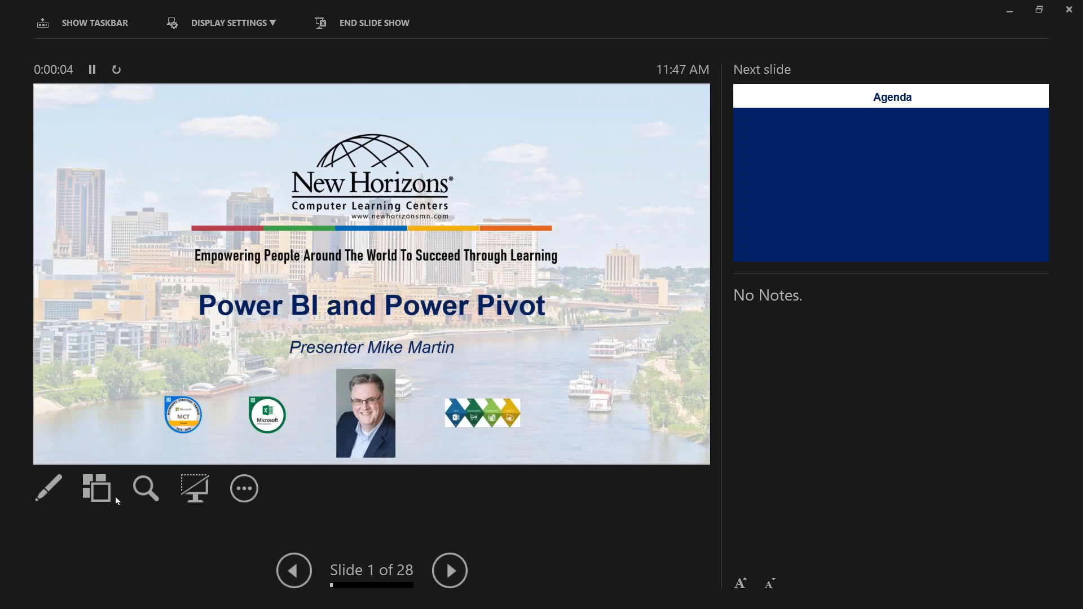
pyautogui.click(98, 488)
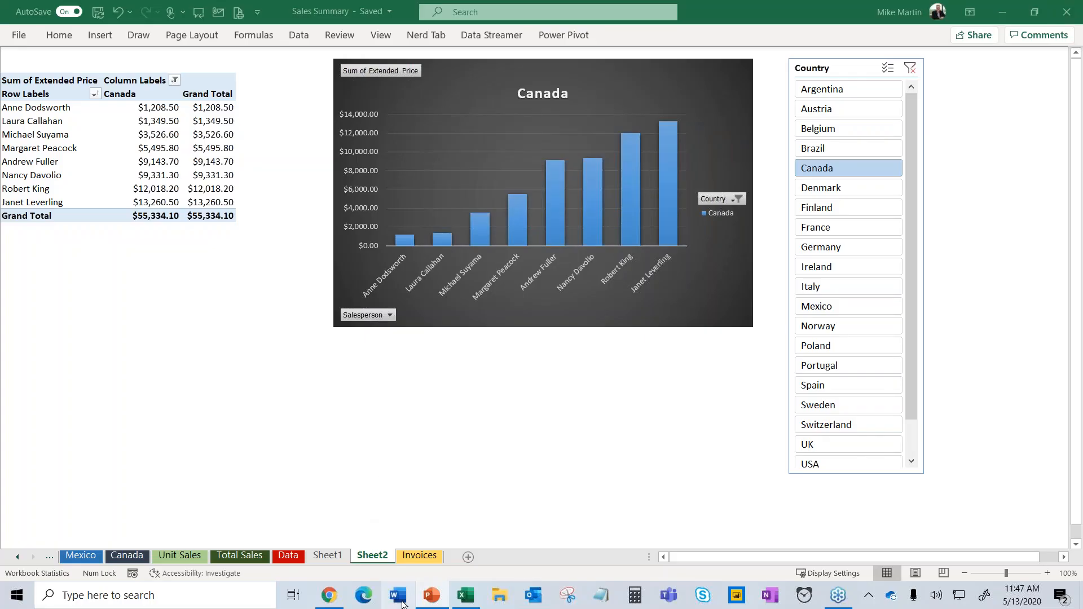
pyautogui.rightClick(431, 601)
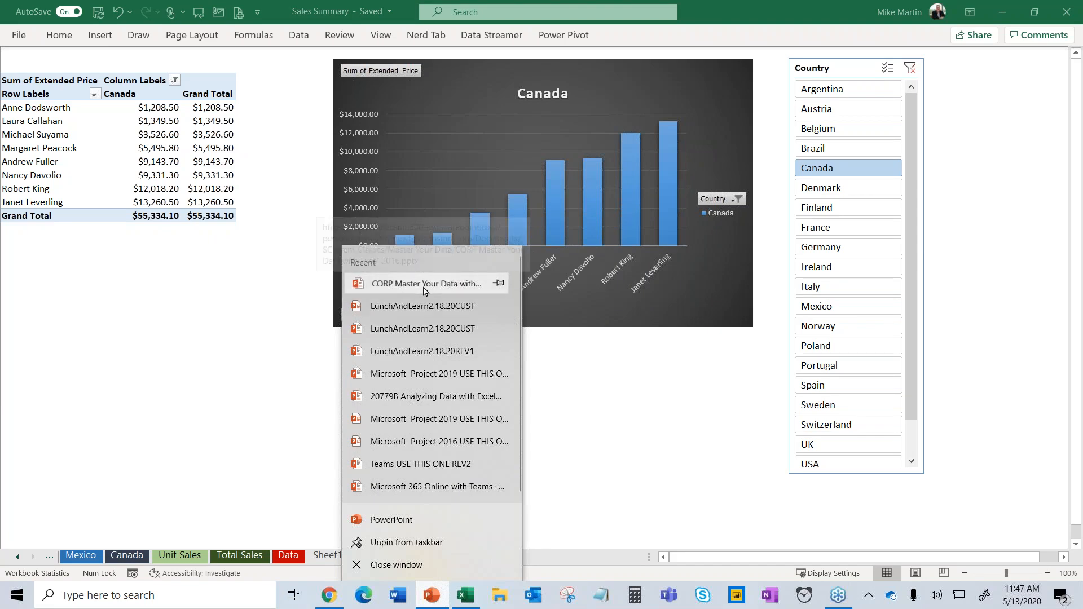
# Open the CORP Master Your Data with Excel presentation from PowerPoint's recent list.
pyautogui.click(425, 284)
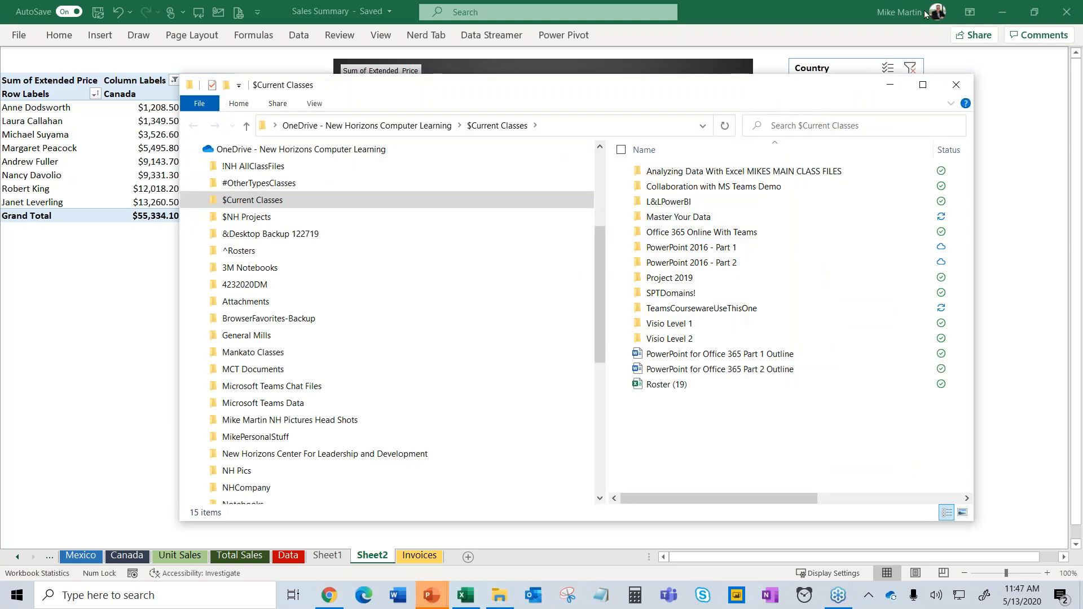
pyautogui.click(1074, 13)
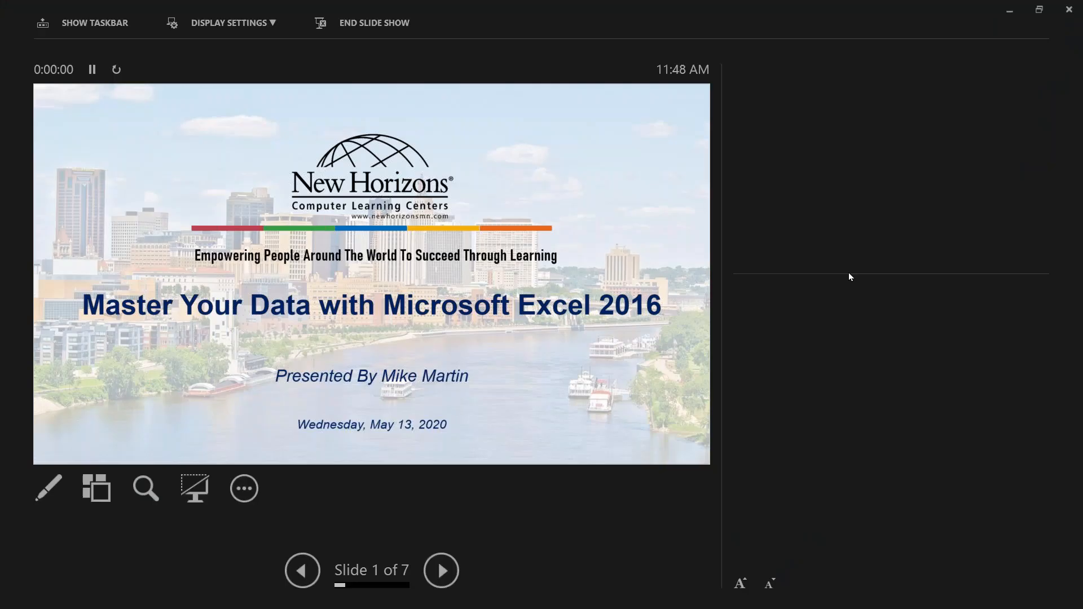
# Swap Presenter View and Slide Show so the slide fills the screen, then advance to Course Objectives.
pyautogui.click(256, 28)
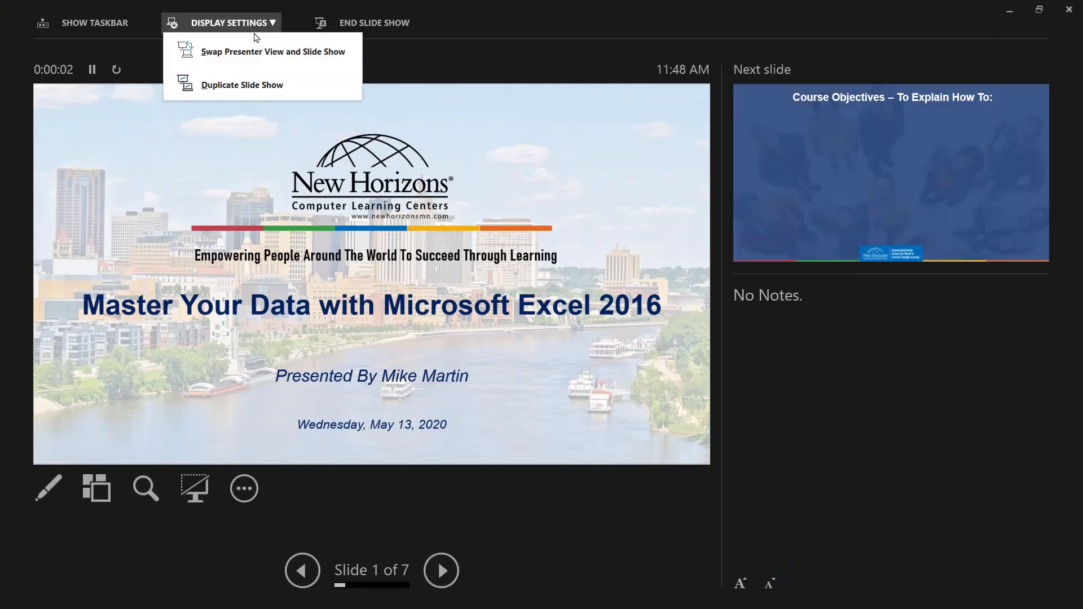
pyautogui.click(250, 47)
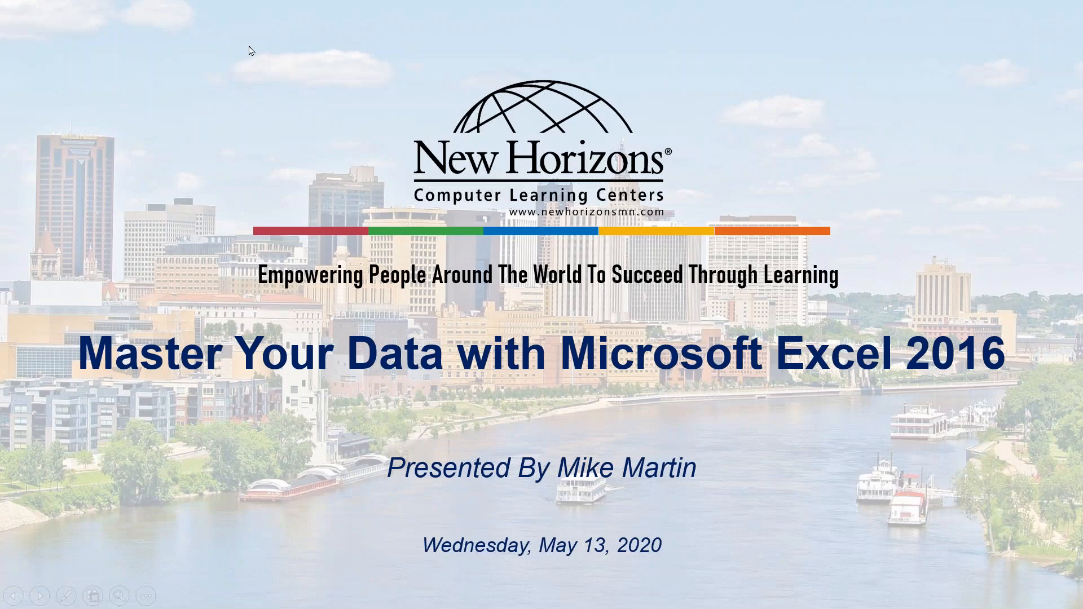
pyautogui.click(251, 51)
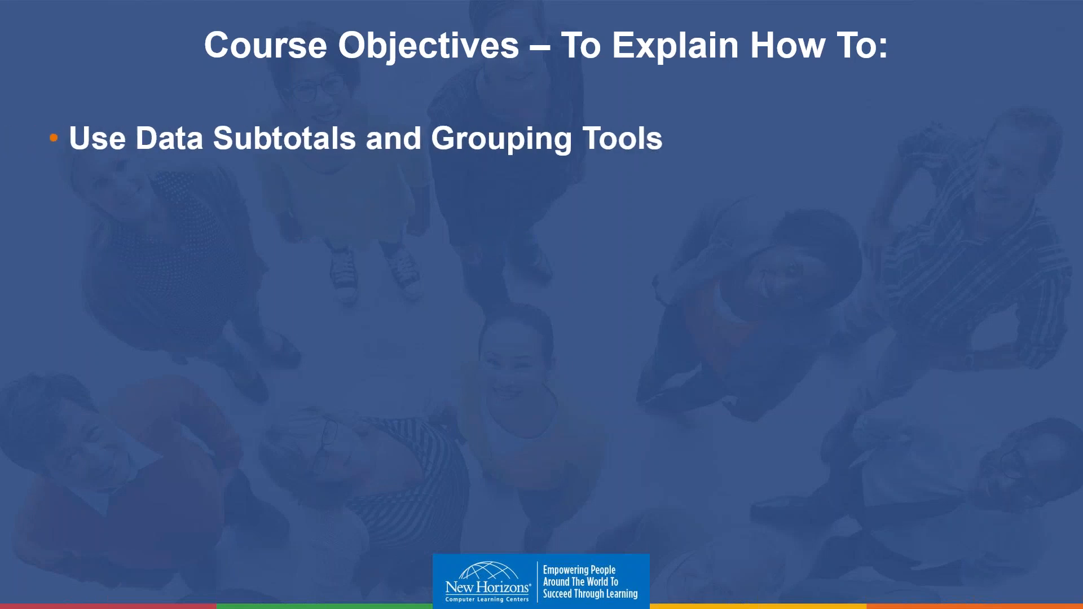
# Reveal the Insert, Customize and Analyze Data Using PivotTables bullets.
pyautogui.press('Right')
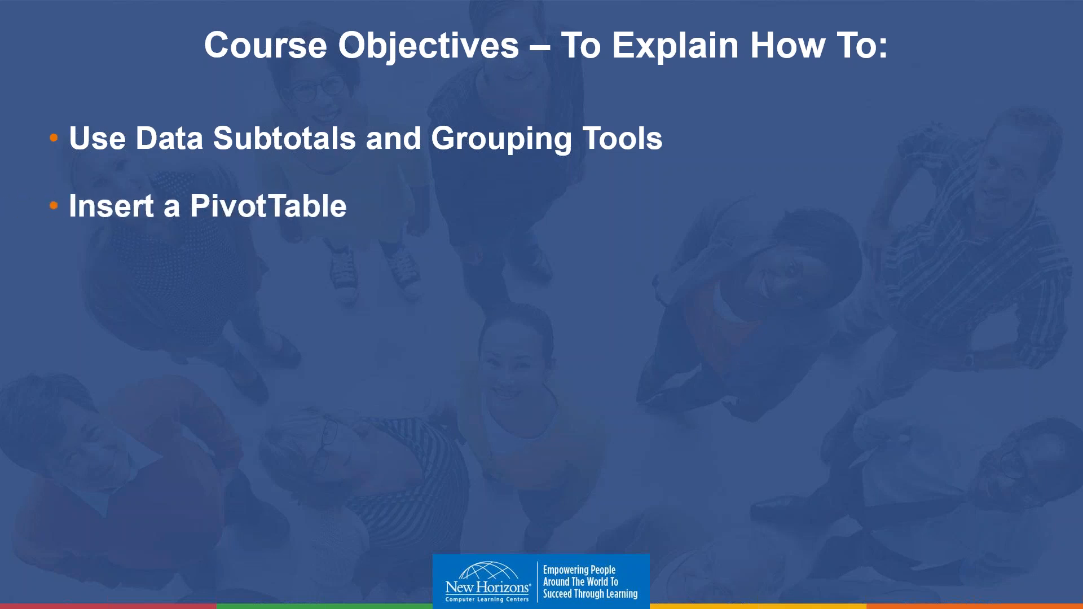
pyautogui.press('Right')
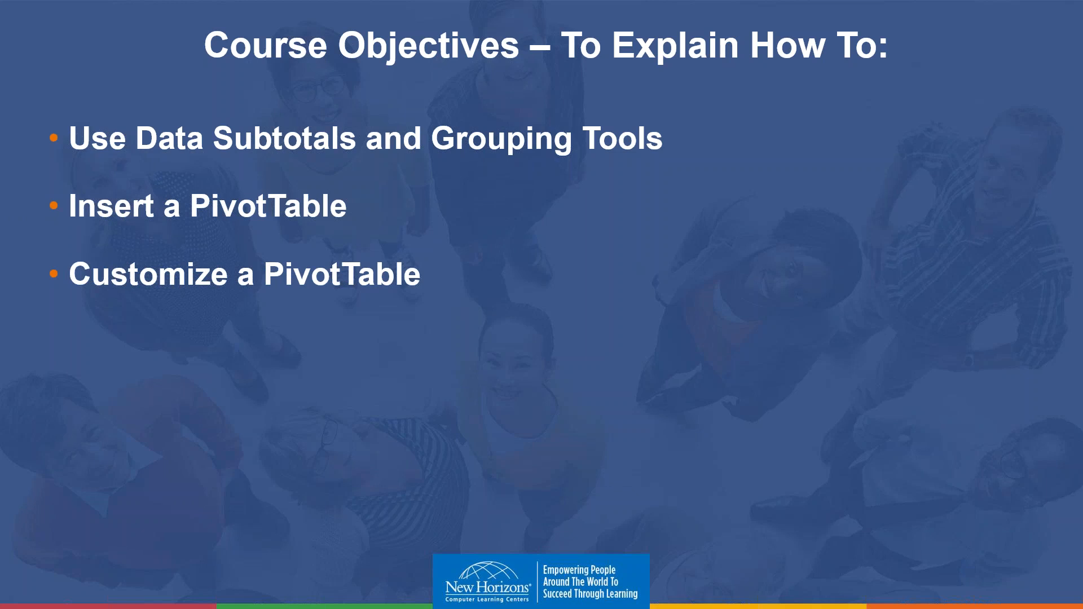
pyautogui.press('Right')
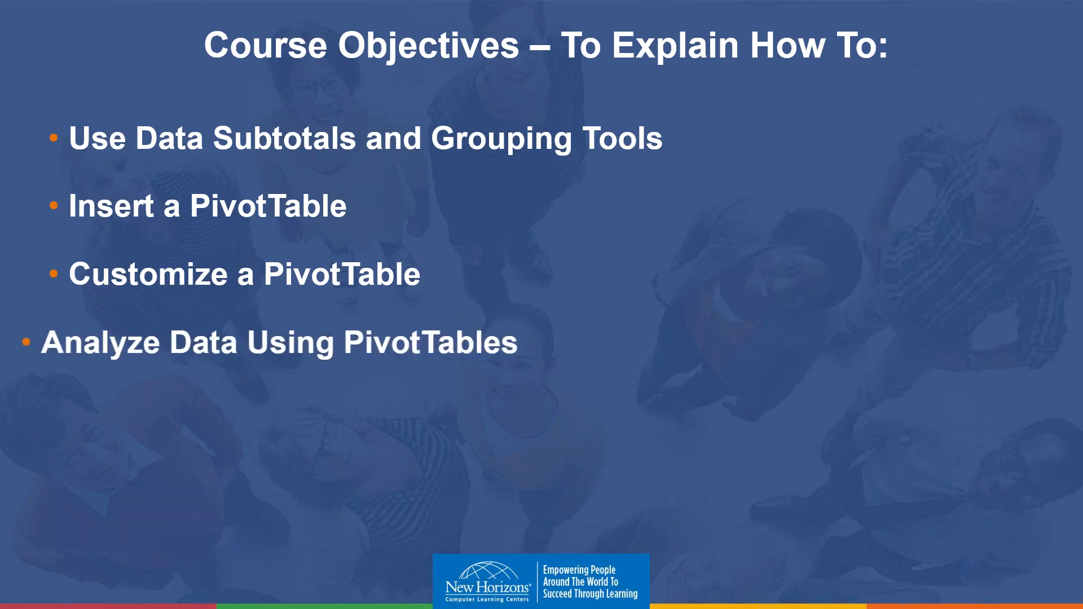
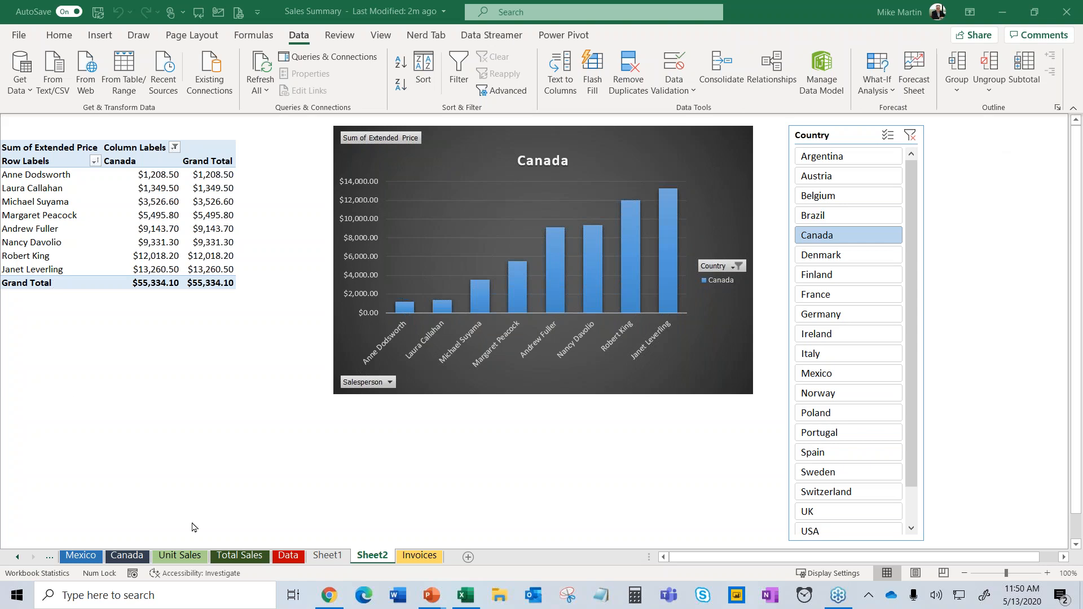
# Switch to the Invoices sheet and zoom the view to 70%.
pyautogui.click(226, 557)
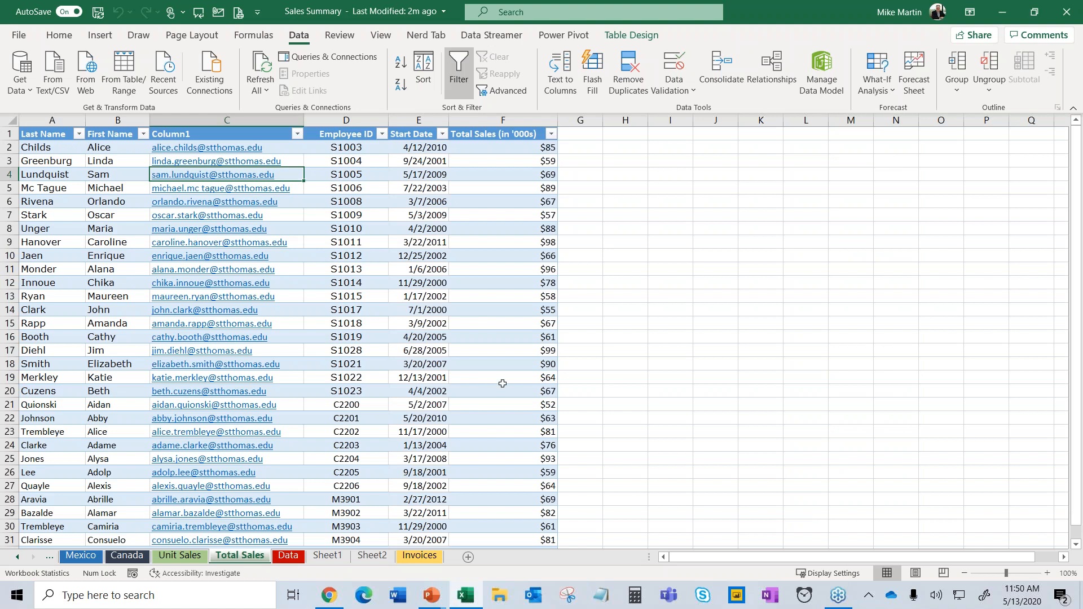
pyautogui.click(416, 559)
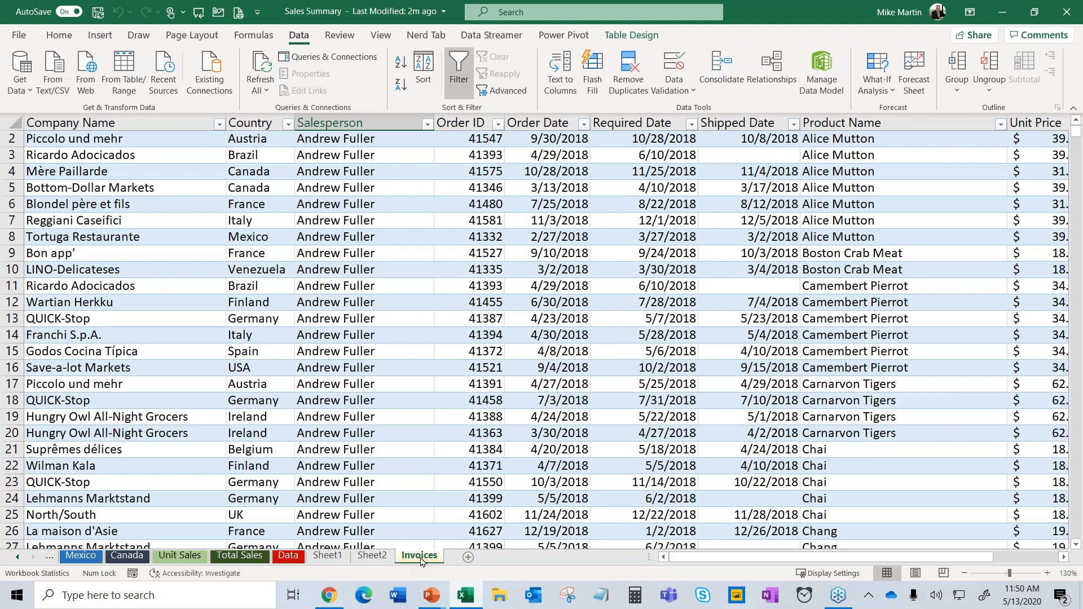
pyautogui.click(543, 269)
pyautogui.scroll(1, 543, 266)
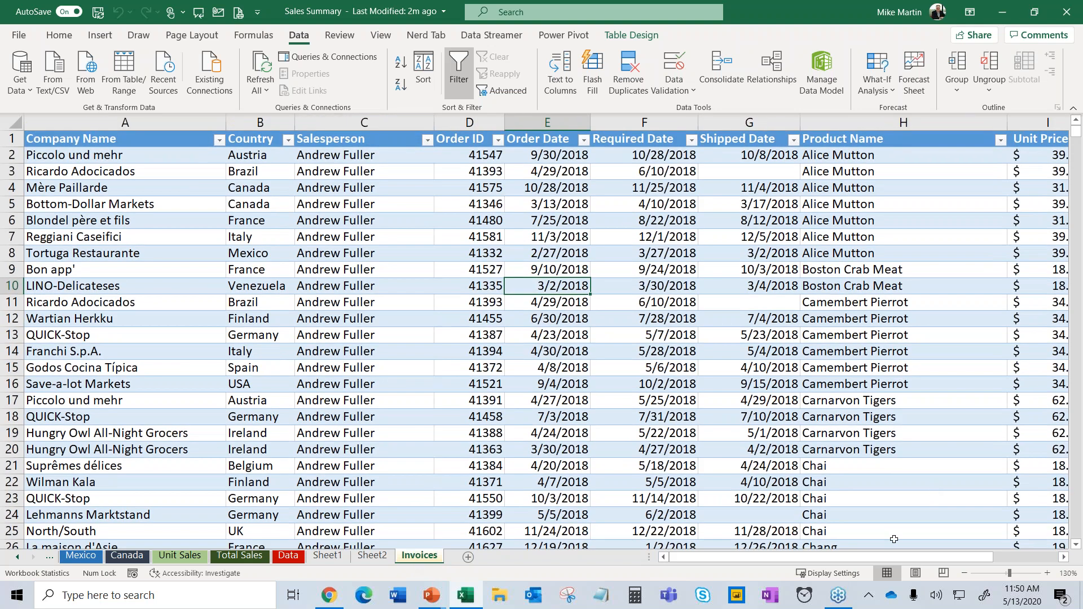
pyautogui.moveTo(985, 557); pyautogui.dragTo(1052, 551)
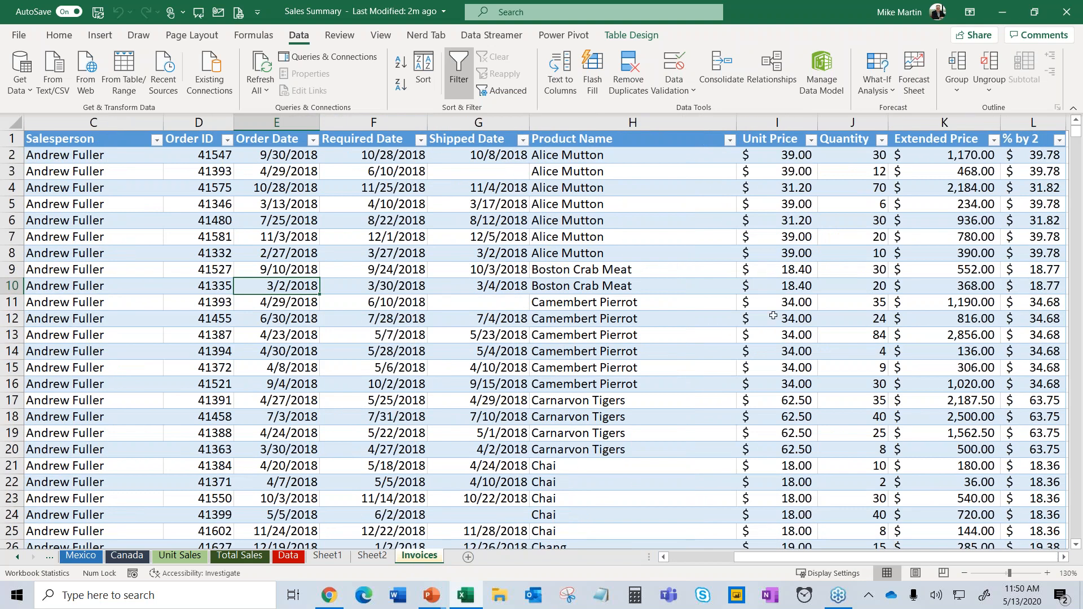
pyautogui.scroll(-6, 276, 269)
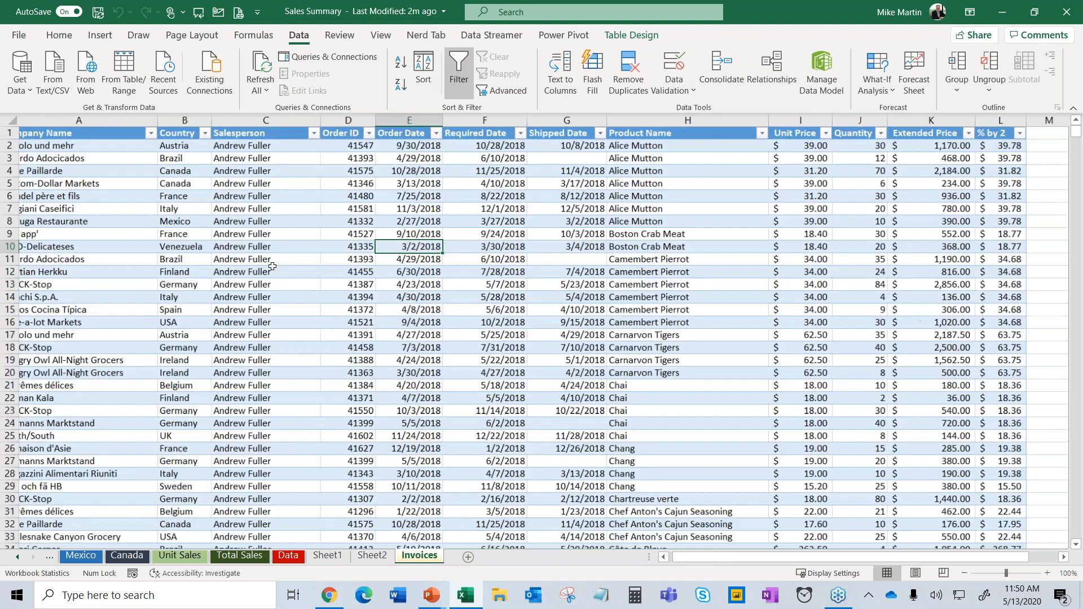
# Turn on the invoices table's Total Row from Table Design.
pyautogui.click(254, 245)
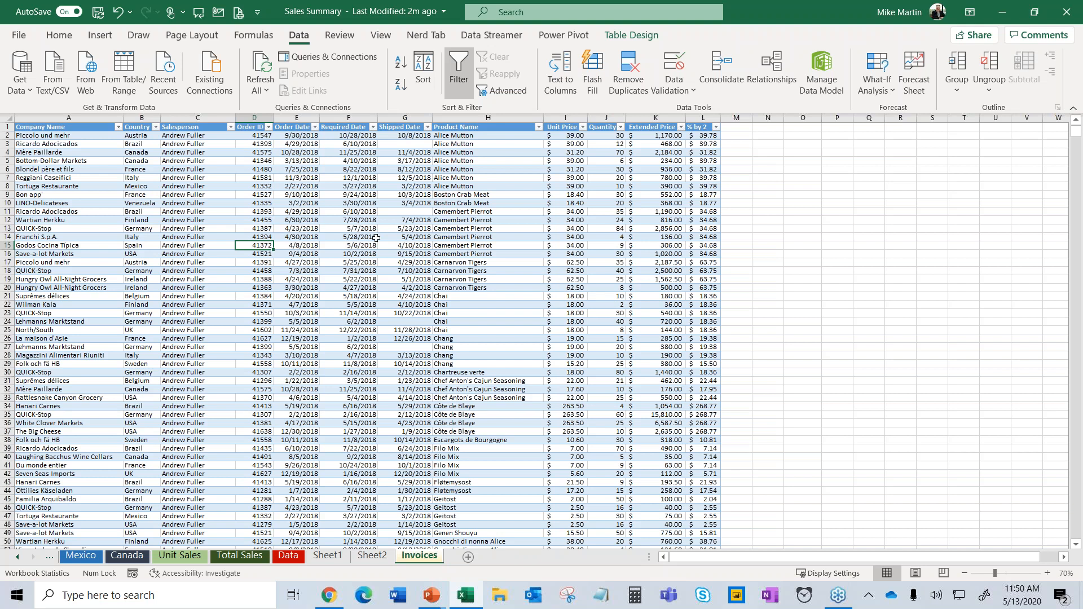
pyautogui.click(375, 237)
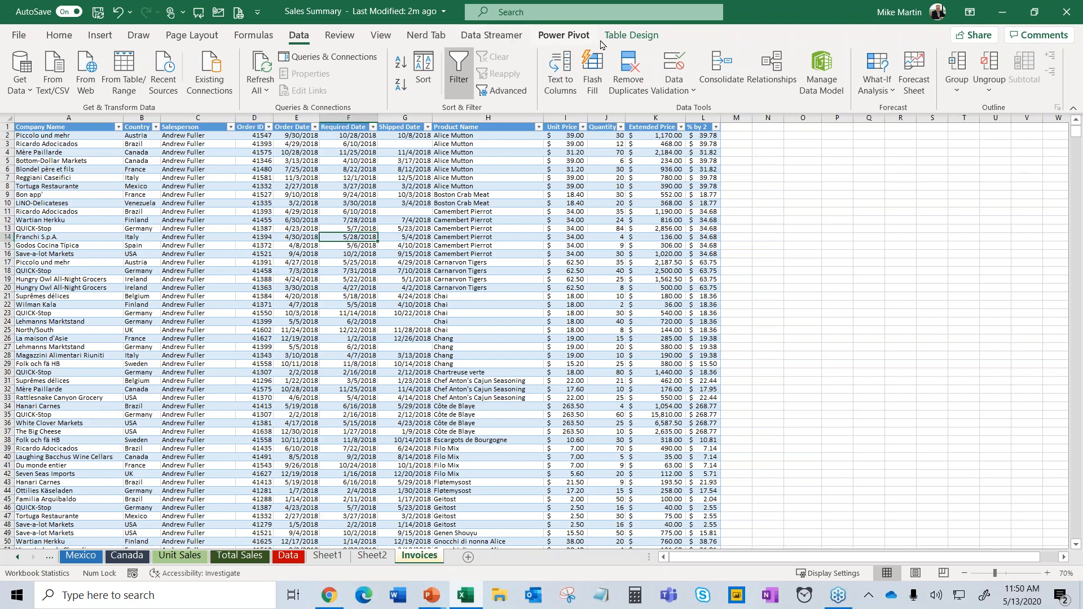
pyautogui.click(622, 38)
pyautogui.click(406, 72)
# Choose Salesperson and Country as slicer fields for the table.
pyautogui.click(220, 85)
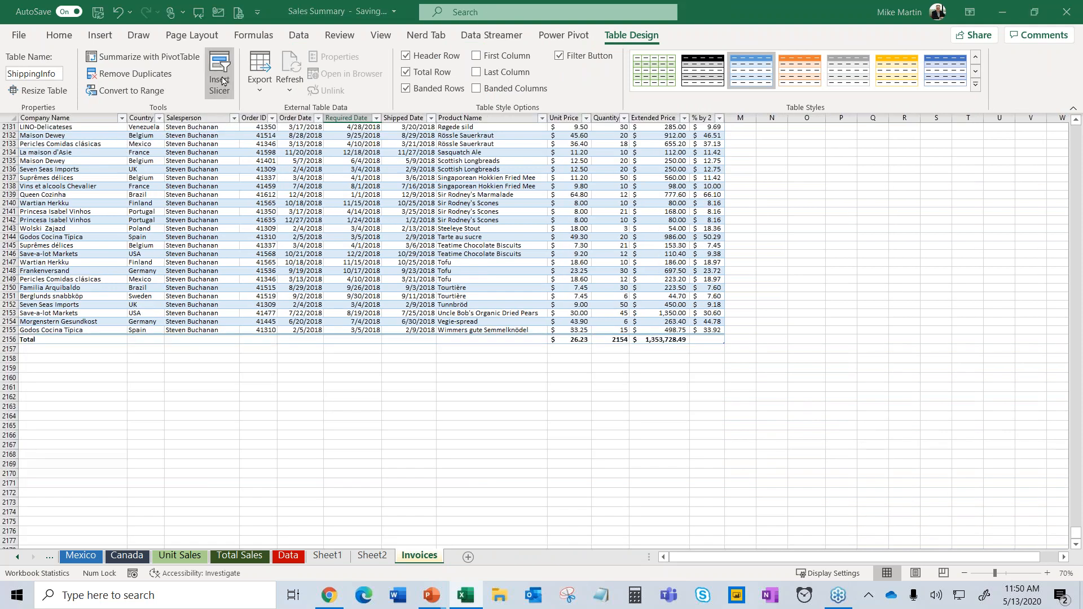
pyautogui.click(490, 151)
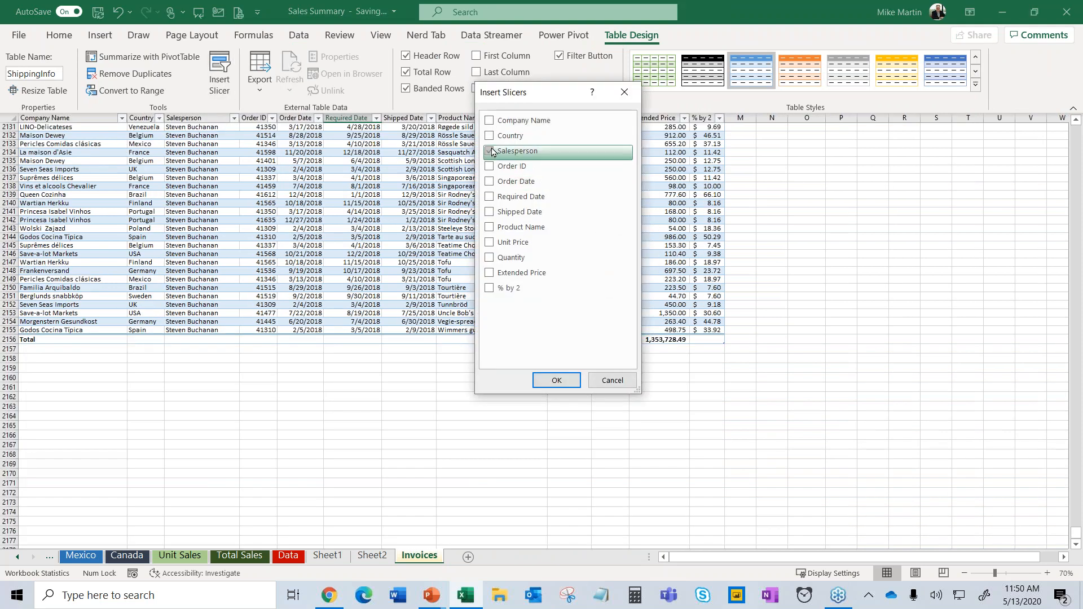
pyautogui.click(490, 136)
pyautogui.click(552, 383)
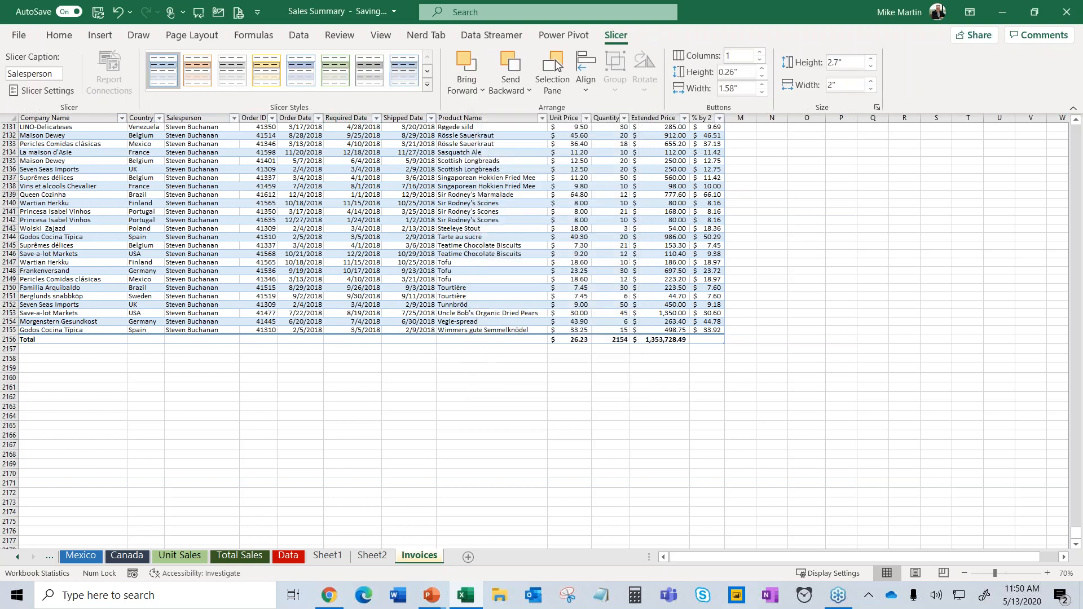
# Deselect the slicers, return to the top of the sheet and select a table cell.
pyautogui.click(842, 281)
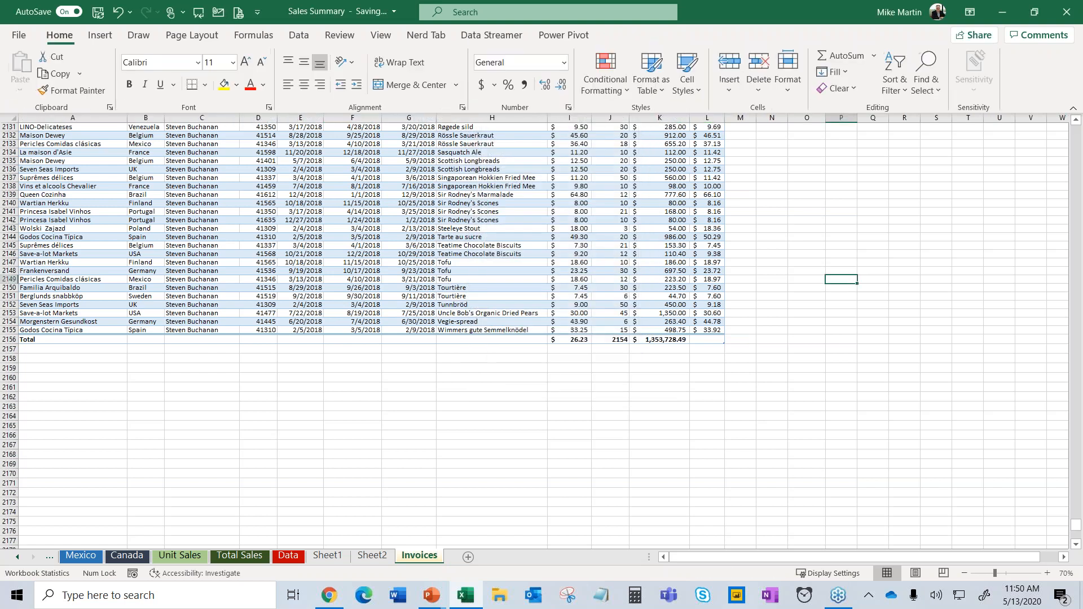
pyautogui.scroll(20, 818, 281)
pyautogui.scroll(8, 795, 279)
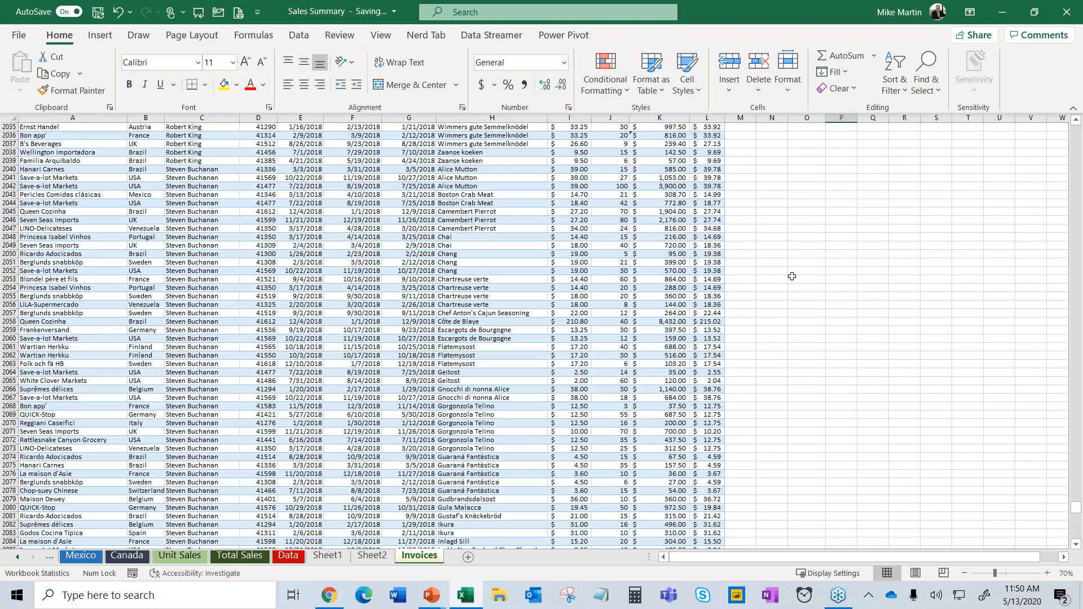
pyautogui.hotkey('ctrl', 'Home')
pyautogui.click(779, 177)
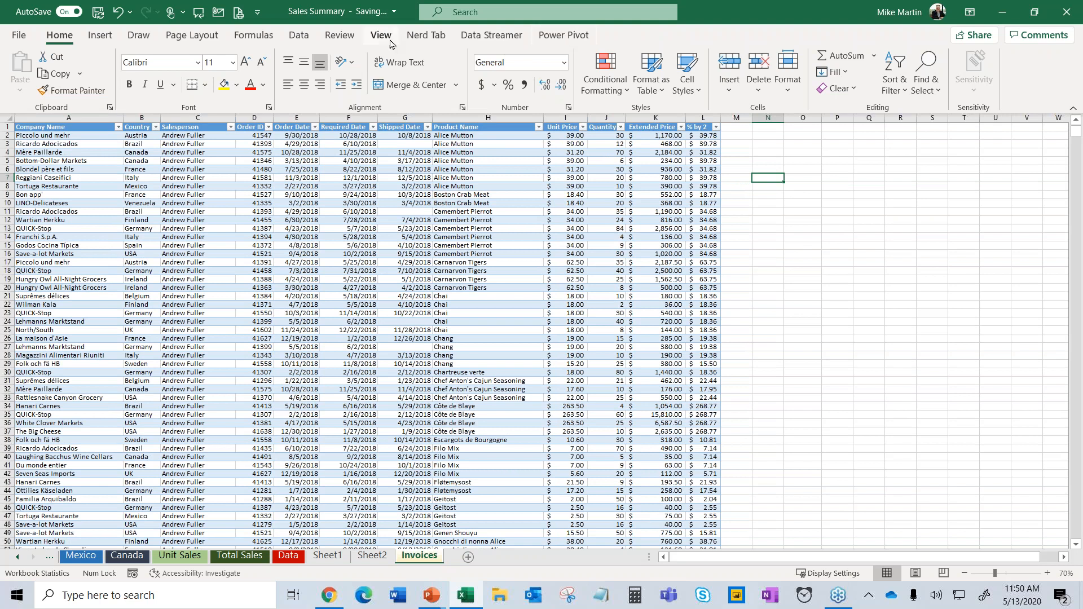
pyautogui.click(471, 202)
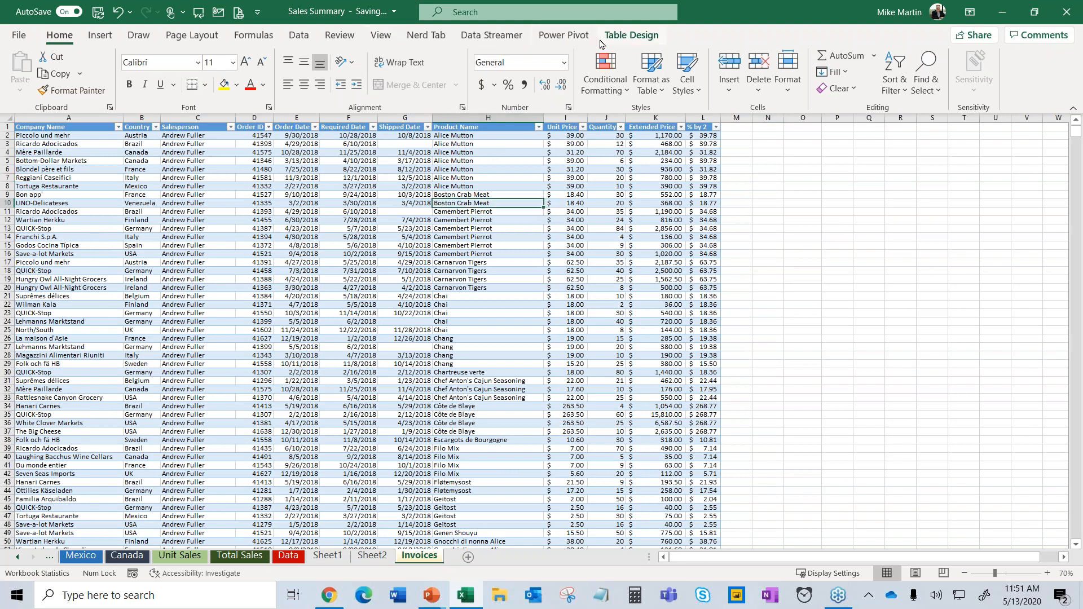
# Insert Salesperson and Country slicers and move them beside the table in column P.
pyautogui.click(627, 35)
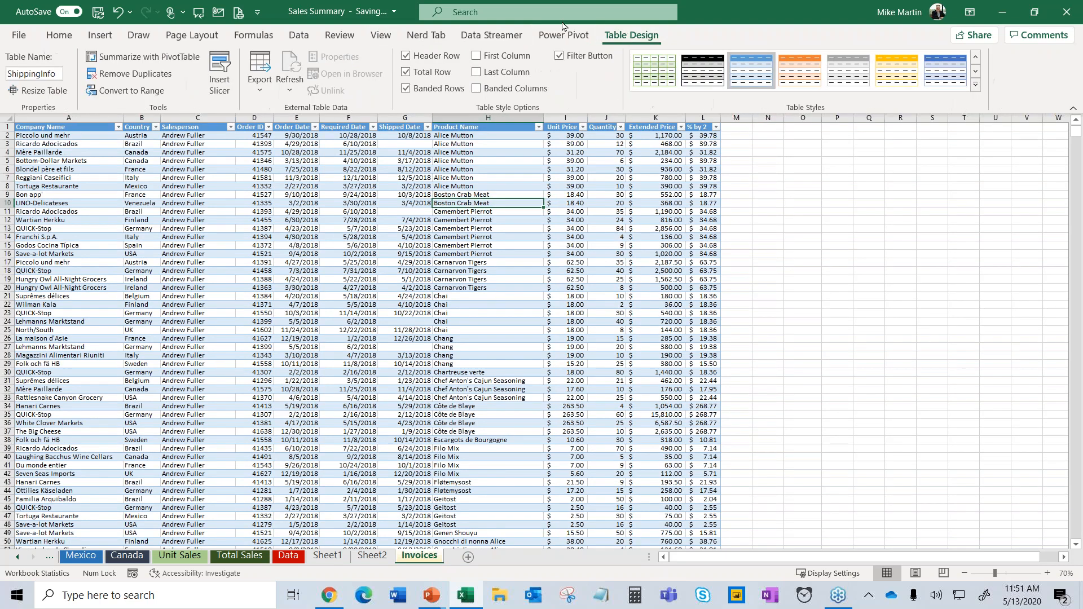
pyautogui.click(216, 75)
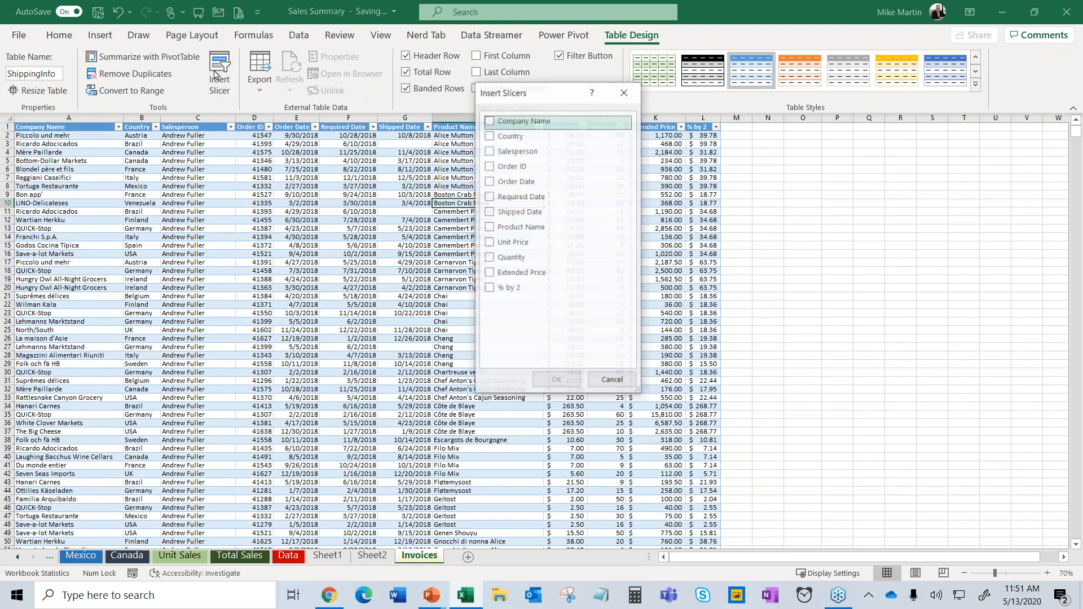
pyautogui.click(490, 151)
pyautogui.click(490, 136)
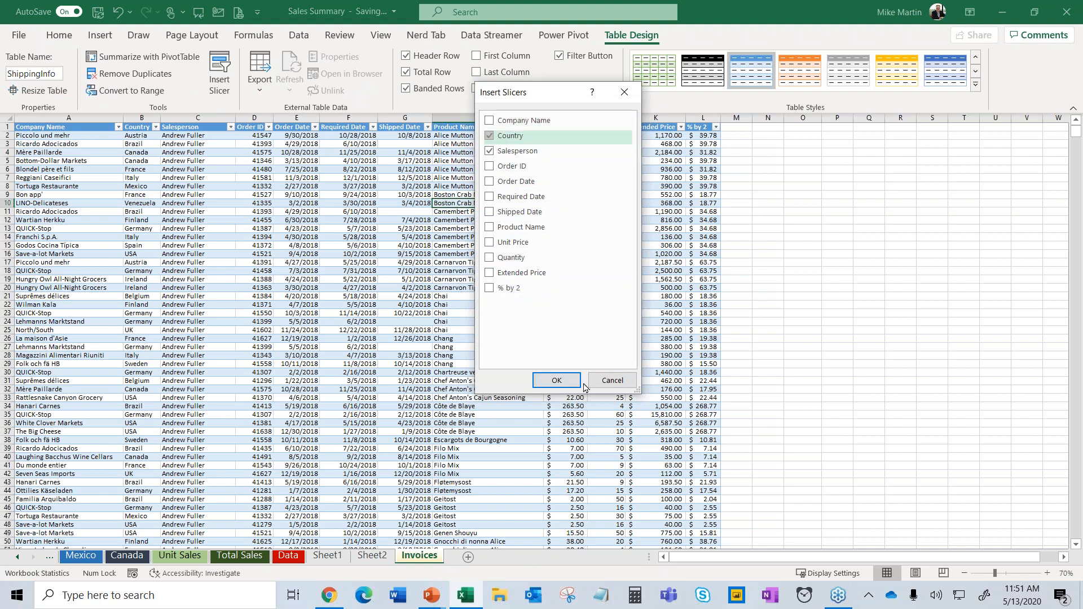
pyautogui.click(557, 380)
pyautogui.moveTo(550, 294); pyautogui.dragTo(849, 160)
pyautogui.moveTo(523, 266); pyautogui.dragTo(961, 139)
# Filter to one salesperson's 241 records, try Belgium, then clear the country filter.
pyautogui.click(866, 169)
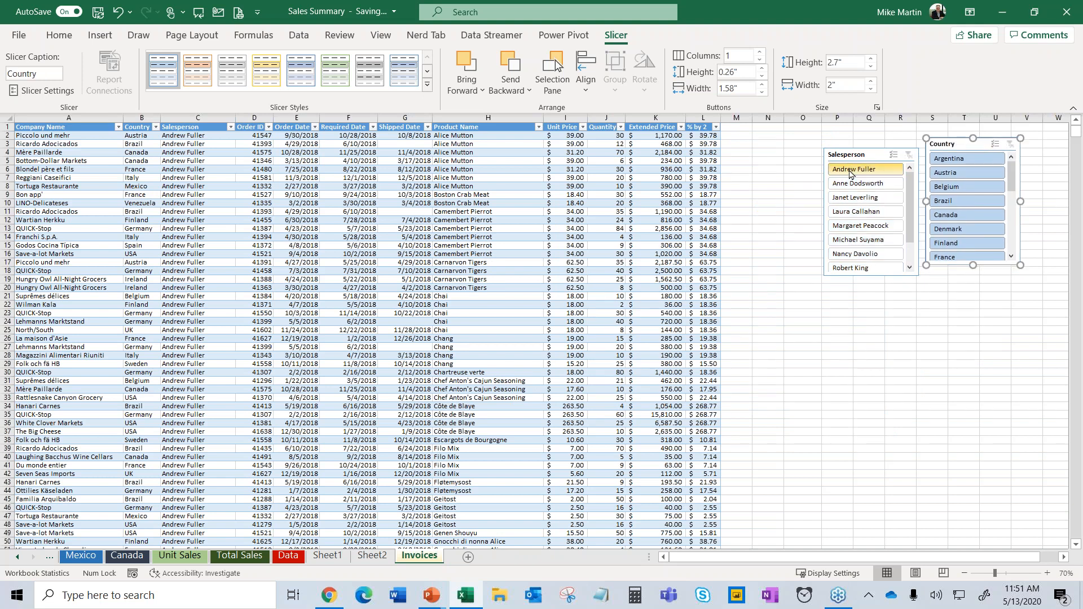
pyautogui.click(942, 191)
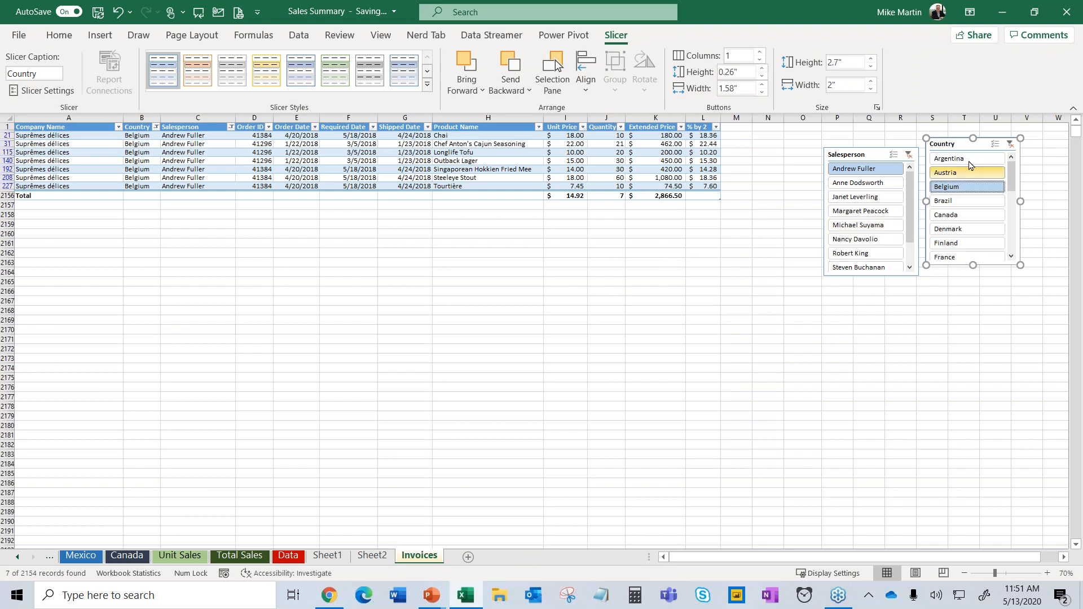
pyautogui.click(1010, 145)
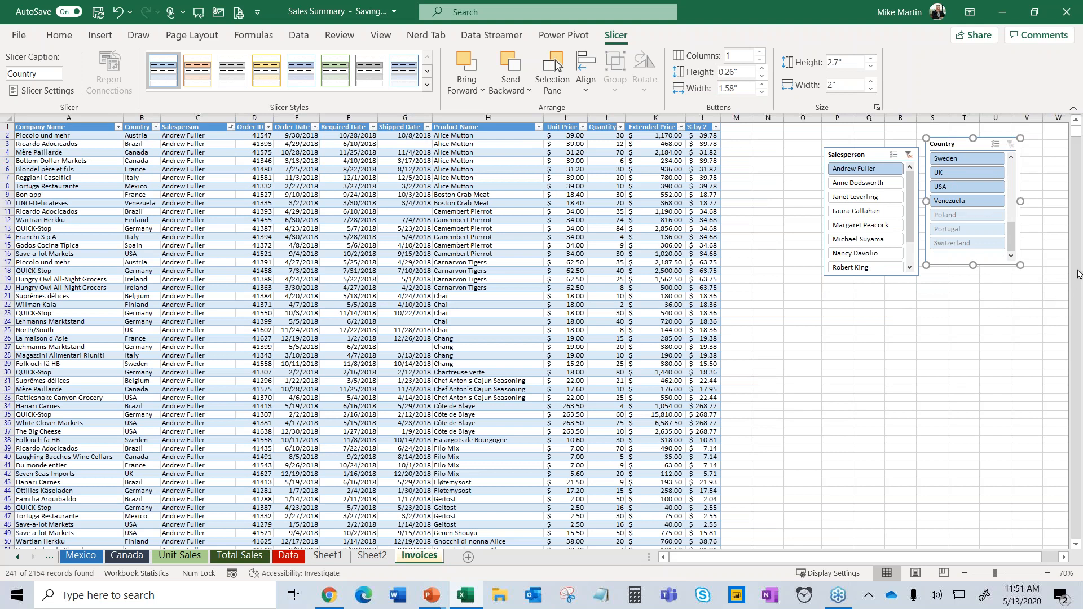
pyautogui.moveTo(1076, 131); pyautogui.dragTo(1076, 161)
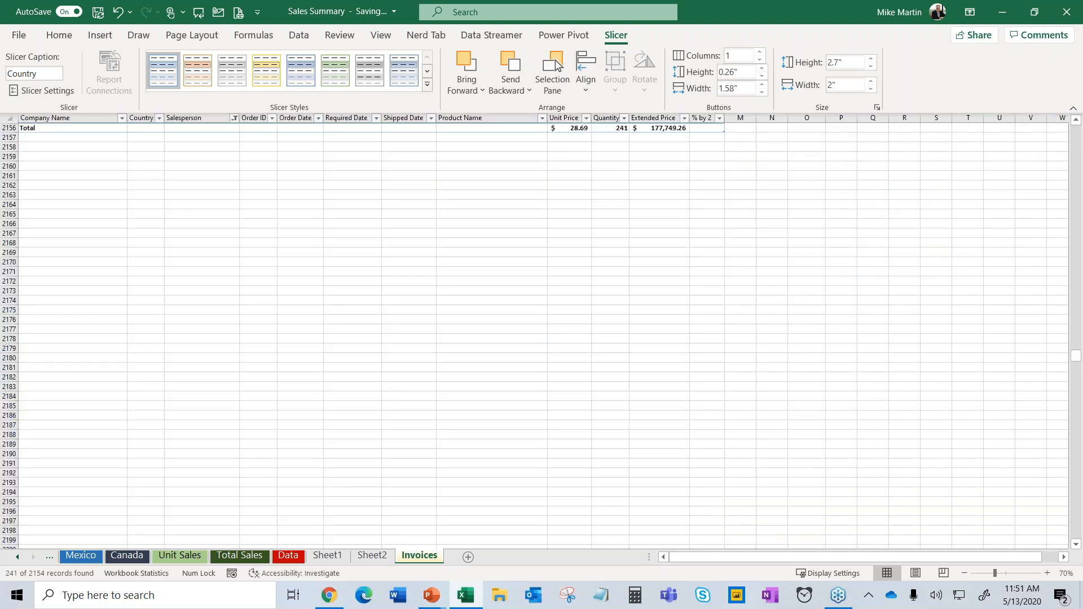
pyautogui.click(910, 227)
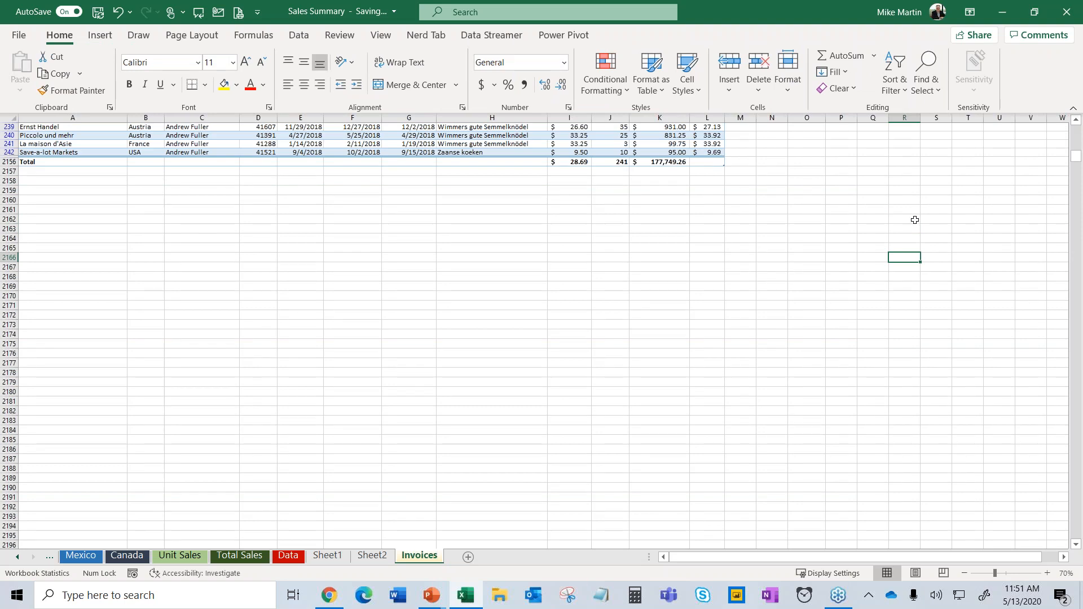
# Clear the Salesperson filter and move both slicers left beside the table.
pyautogui.moveTo(1075, 154); pyautogui.dragTo(1075, 130)
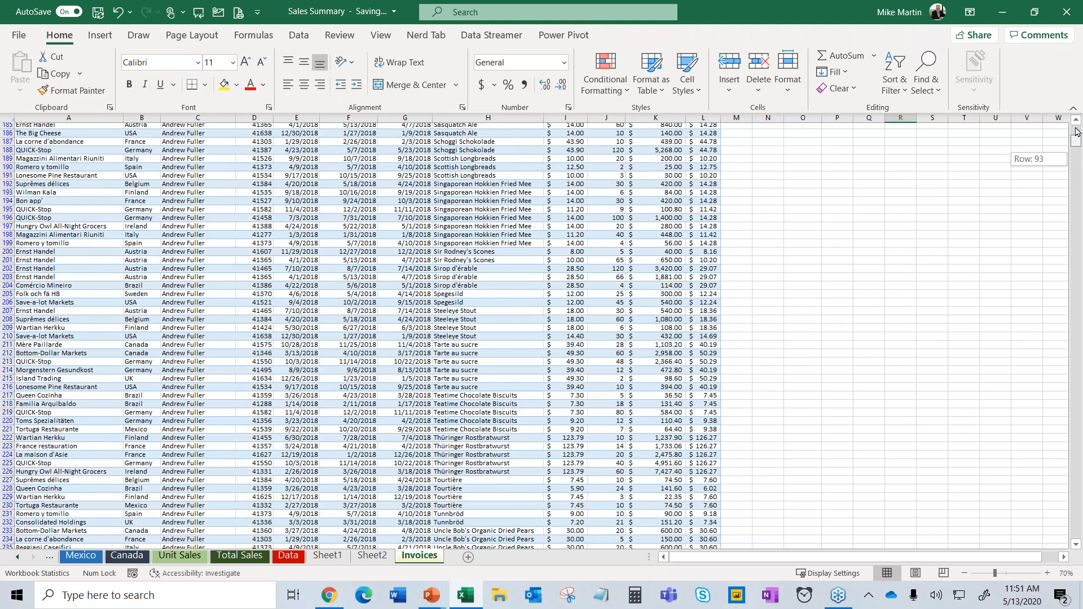
pyautogui.click(908, 155)
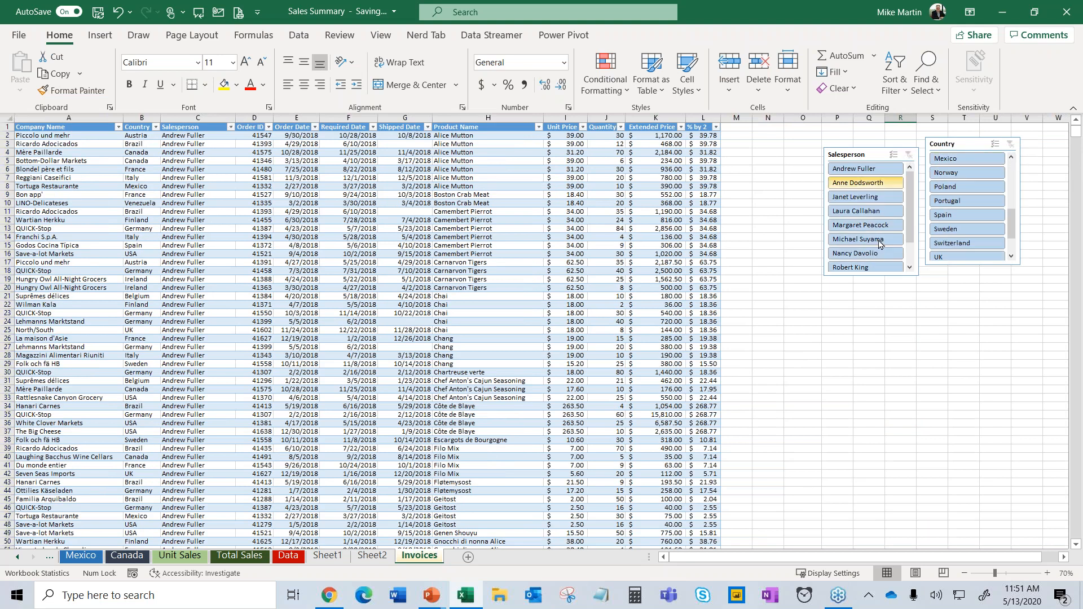
pyautogui.moveTo(862, 160); pyautogui.dragTo(790, 144)
pyautogui.moveTo(918, 159); pyautogui.dragTo(878, 153)
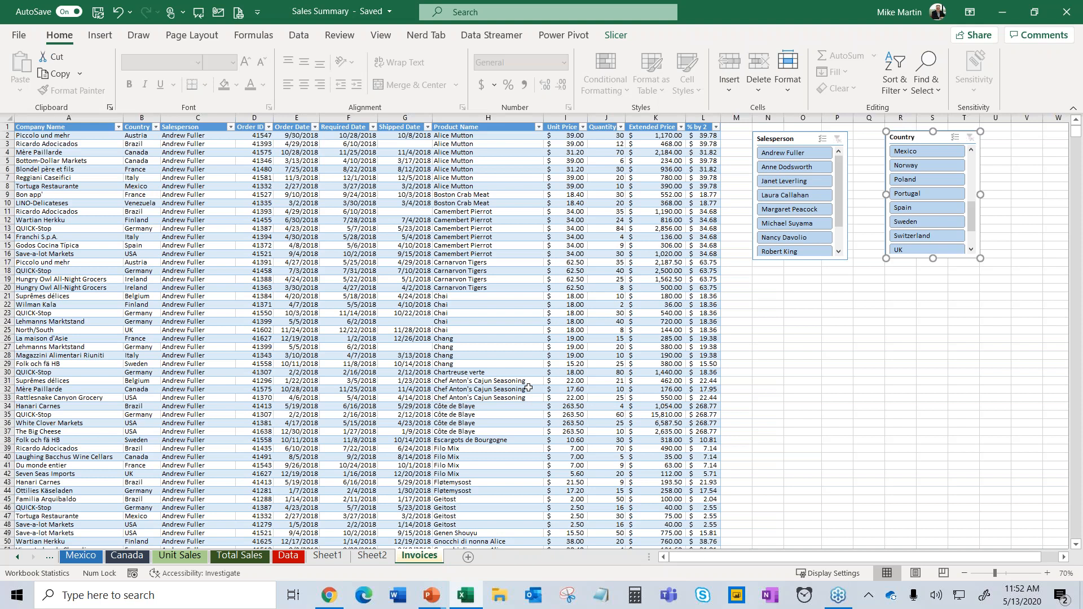
# Check the Canada pivot chart on Sheet2, then bring up the Invoices tab menu.
pyautogui.click(429, 321)
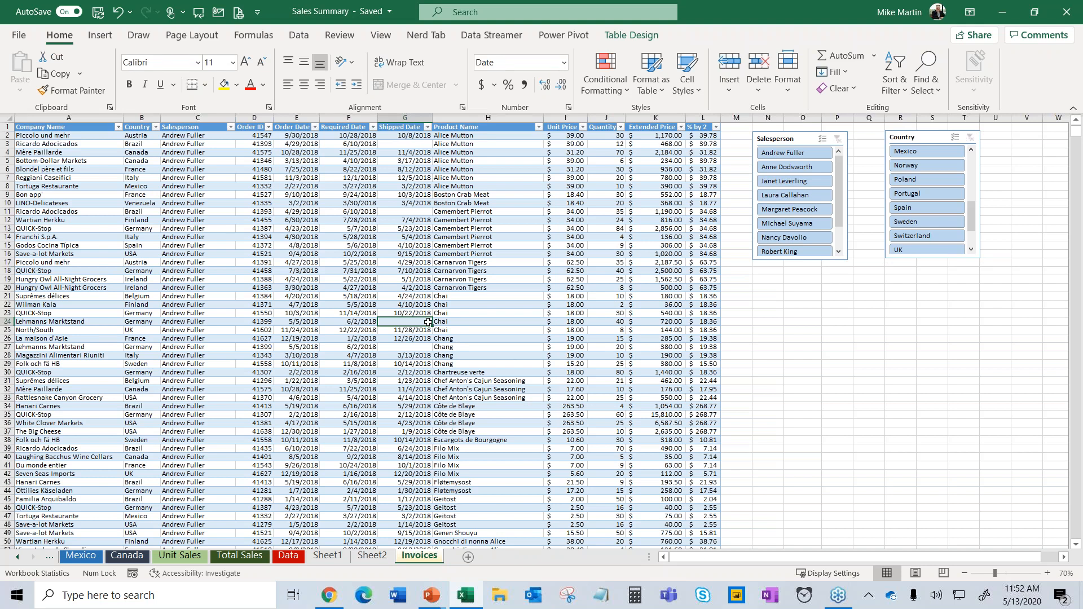
pyautogui.click(372, 556)
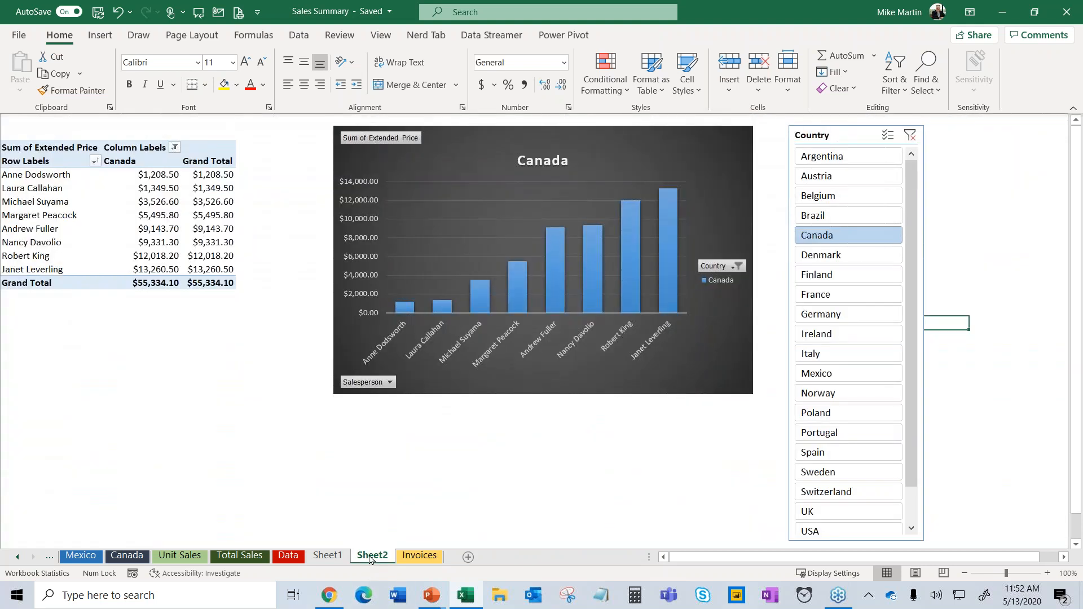
pyautogui.rightClick(409, 557)
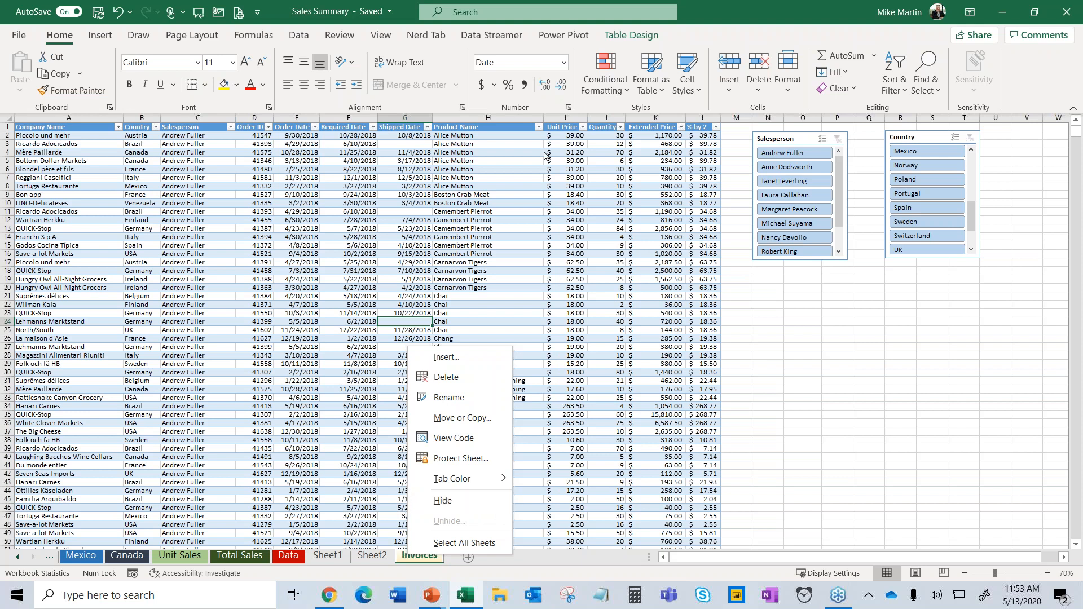
# Add the ShippingInfo invoices table to the Data Model from the Power Pivot tab.
pyautogui.click(576, 40)
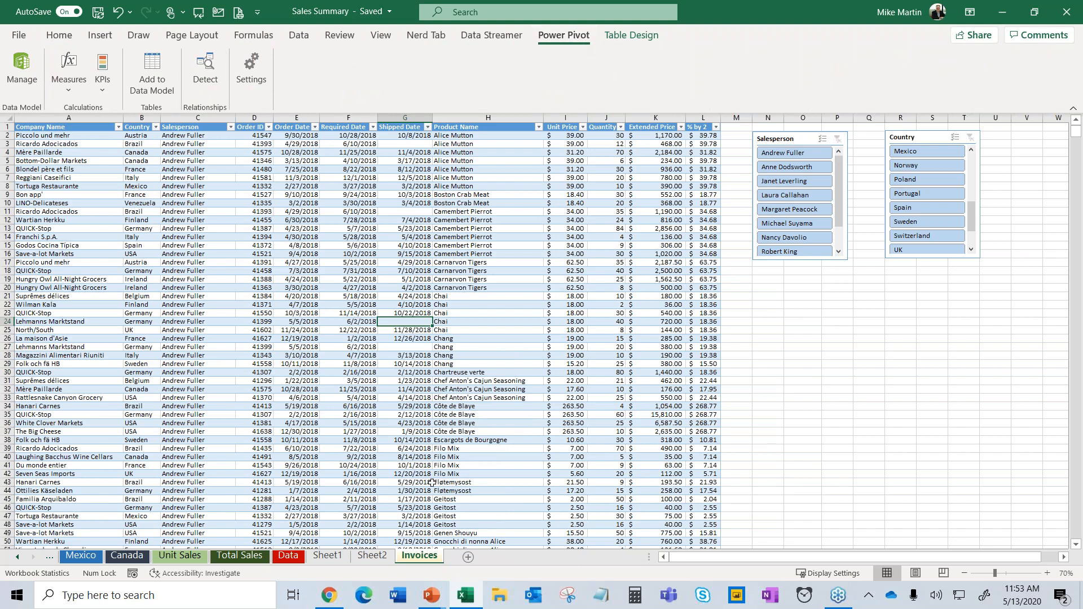
pyautogui.click(440, 417)
pyautogui.click(158, 93)
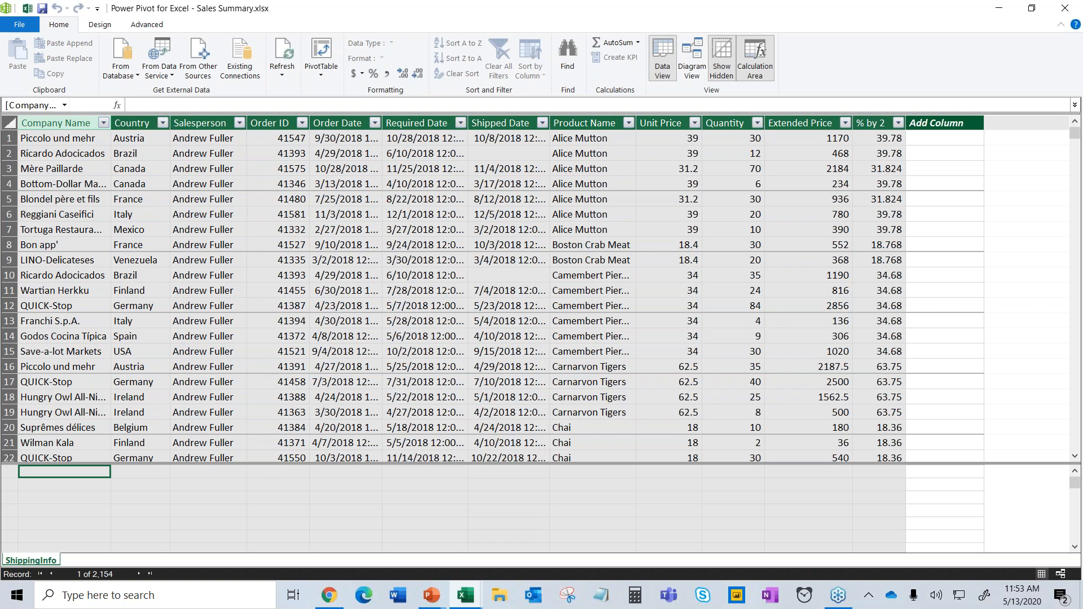
# Browse Power Pivot's data service and other-source import lists, then cancel without importing.
pyautogui.click(160, 71)
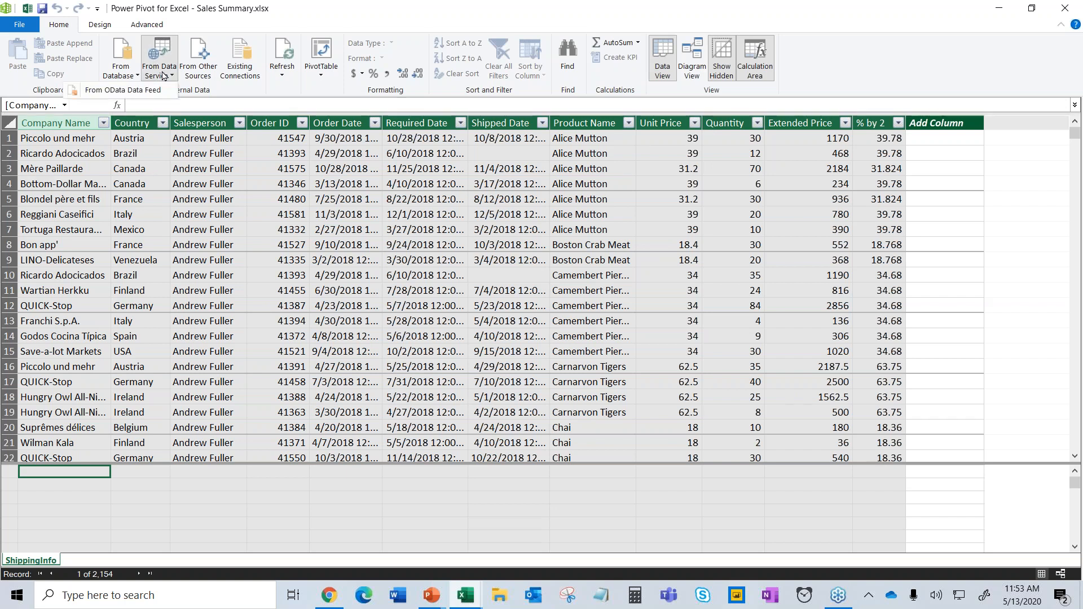
pyautogui.click(198, 77)
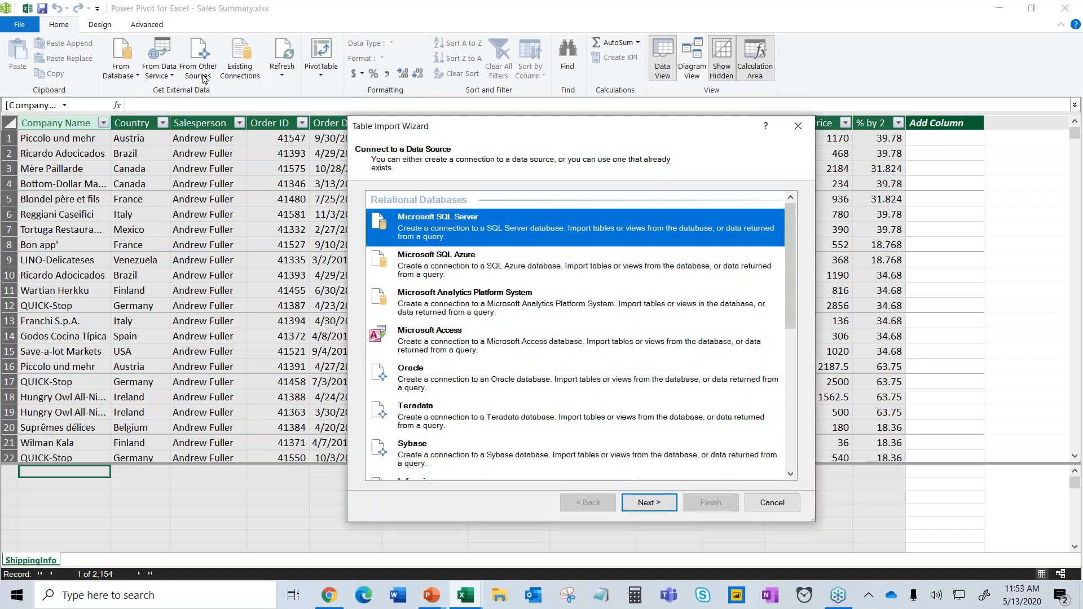
pyautogui.click(449, 376)
pyautogui.scroll(-5, 448, 373)
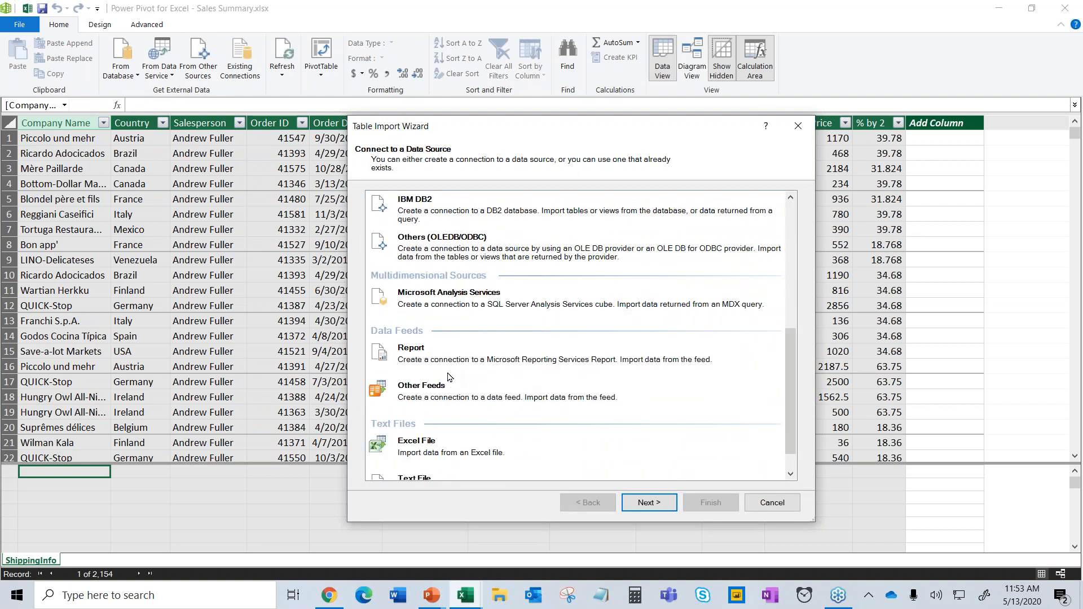
pyautogui.scroll(-1, 449, 376)
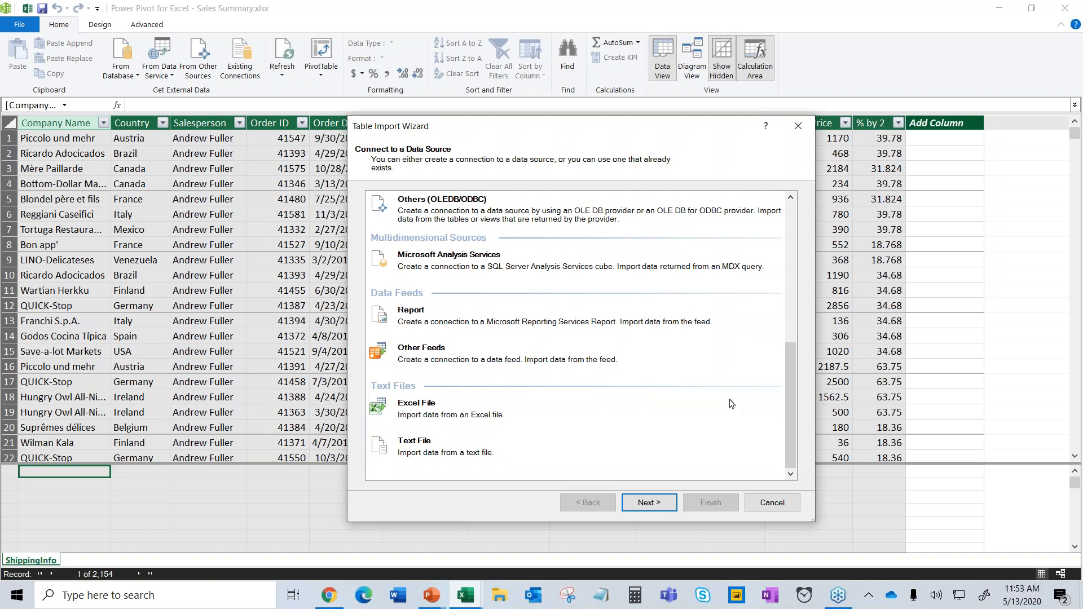
pyautogui.click(774, 502)
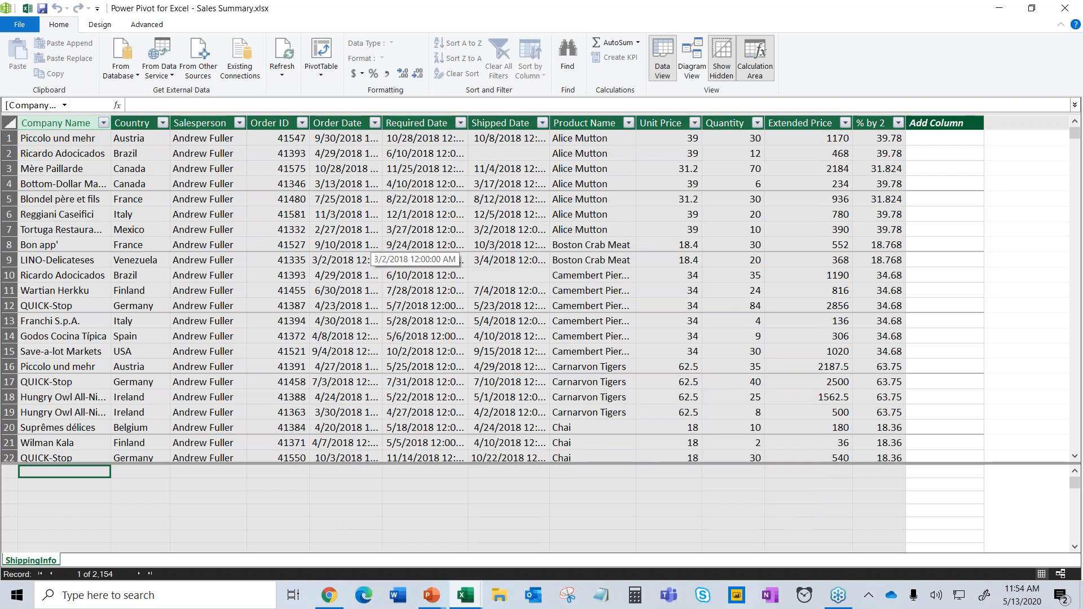
# Return to Excel, glance at Sheet2, and go back to the Invoices sheet.
pyautogui.click(27, 9)
pyautogui.click(371, 557)
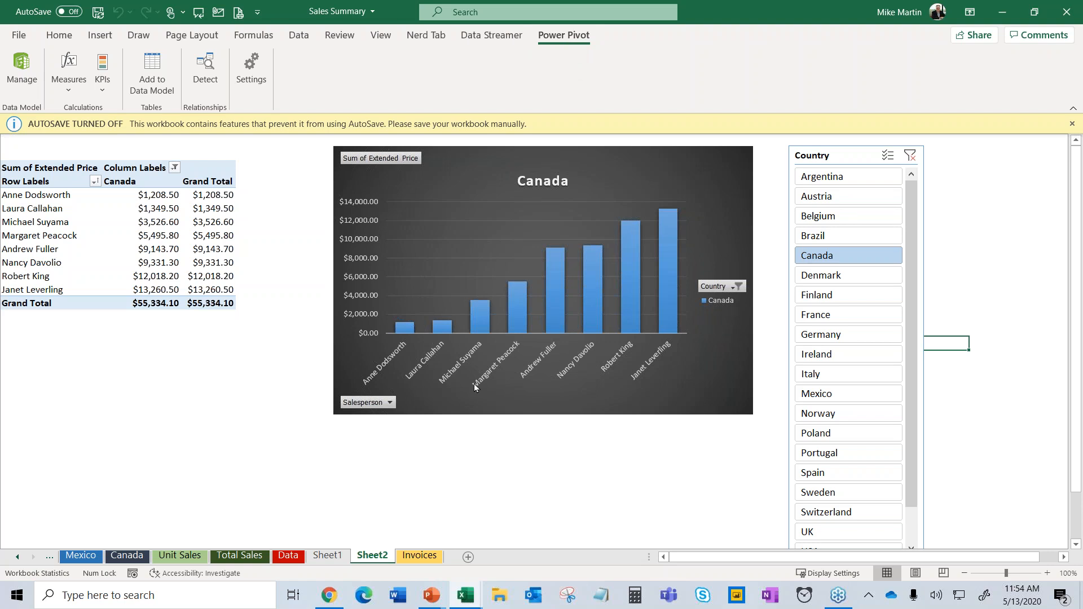
pyautogui.click(421, 556)
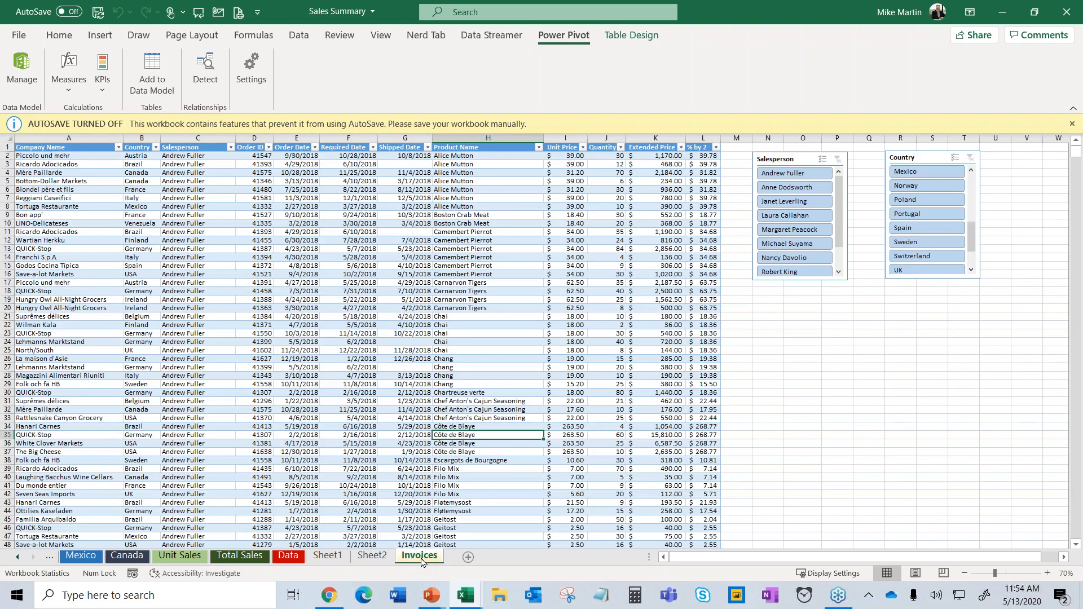
# Use the slicers to filter the table to a different salesperson and Sweden.
pyautogui.click(327, 206)
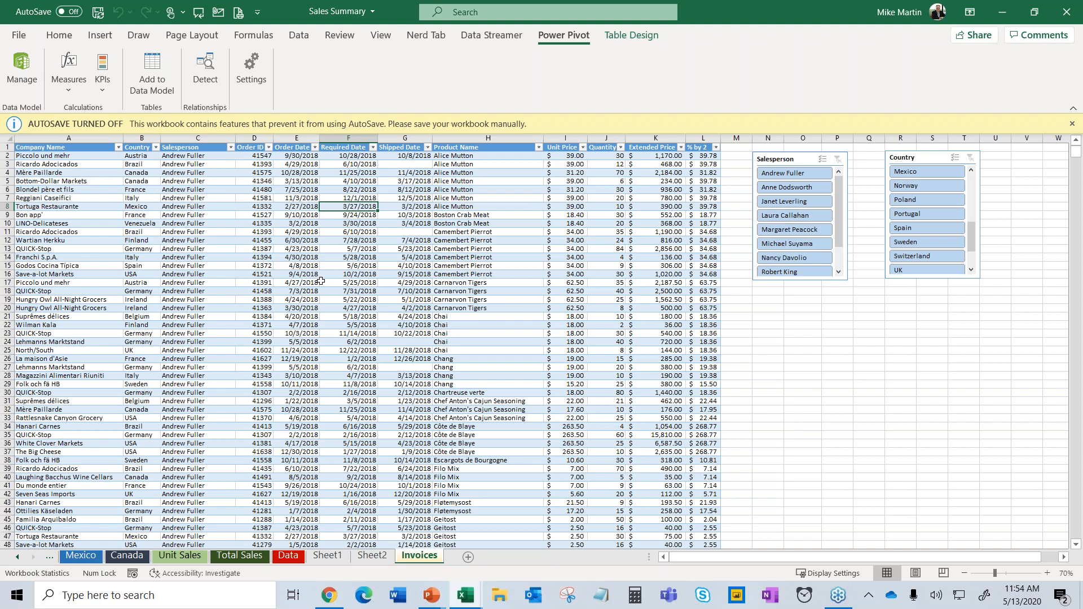
pyautogui.click(353, 232)
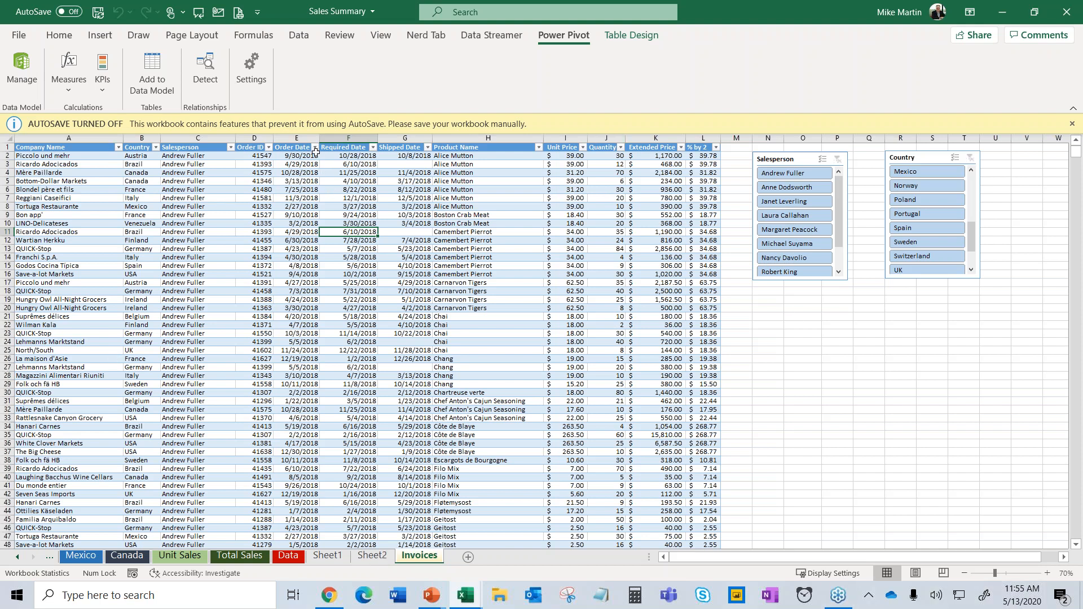
pyautogui.click(817, 220)
pyautogui.scroll(-2, 928, 220)
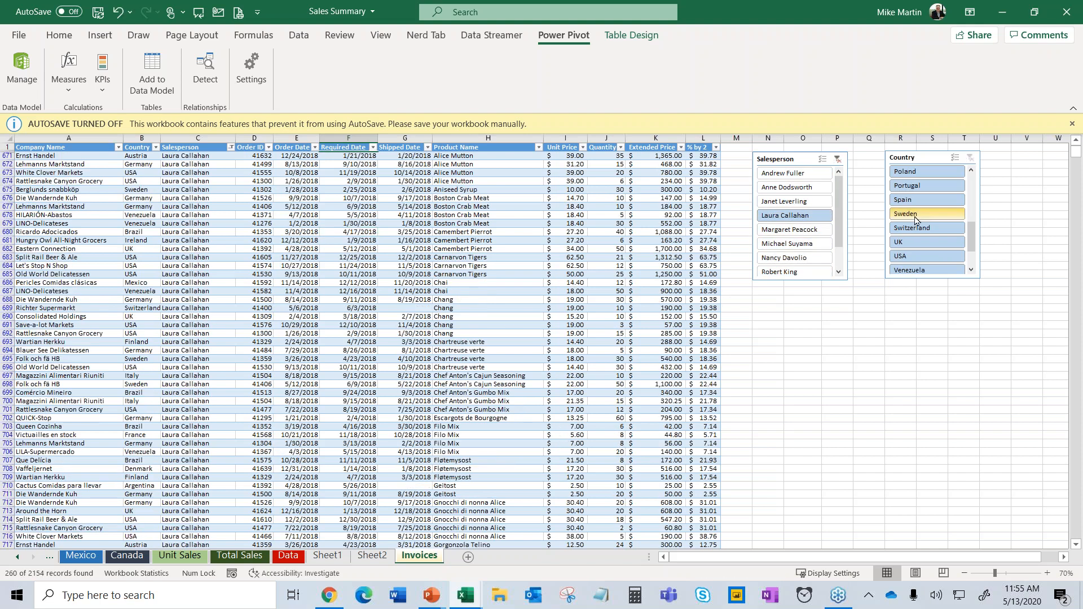
pyautogui.click(928, 214)
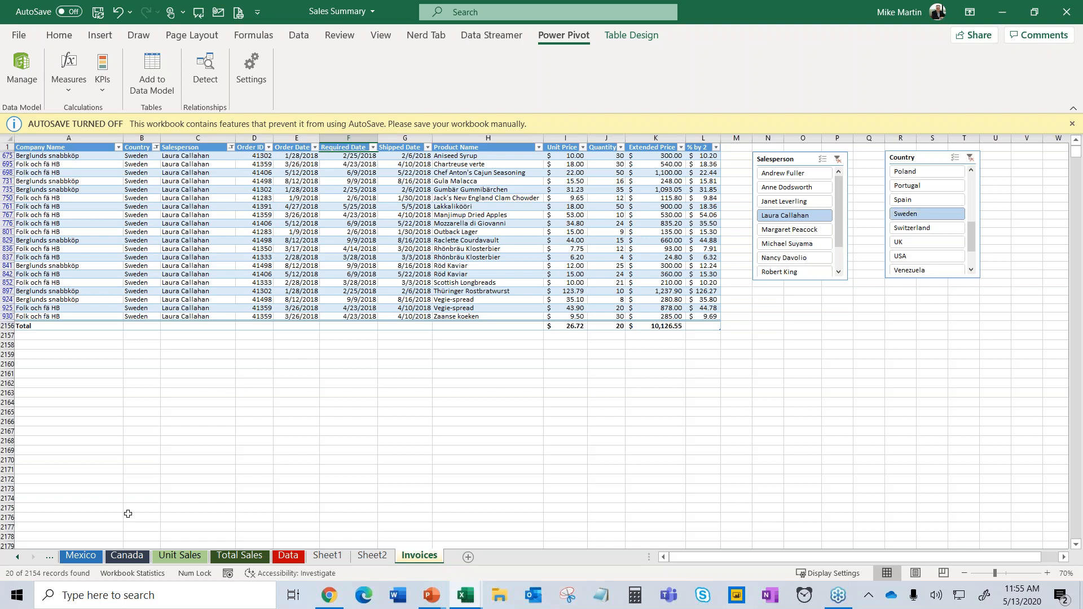
# On the Data sheet, insert a blank row above row 13.
pyautogui.click(341, 566)
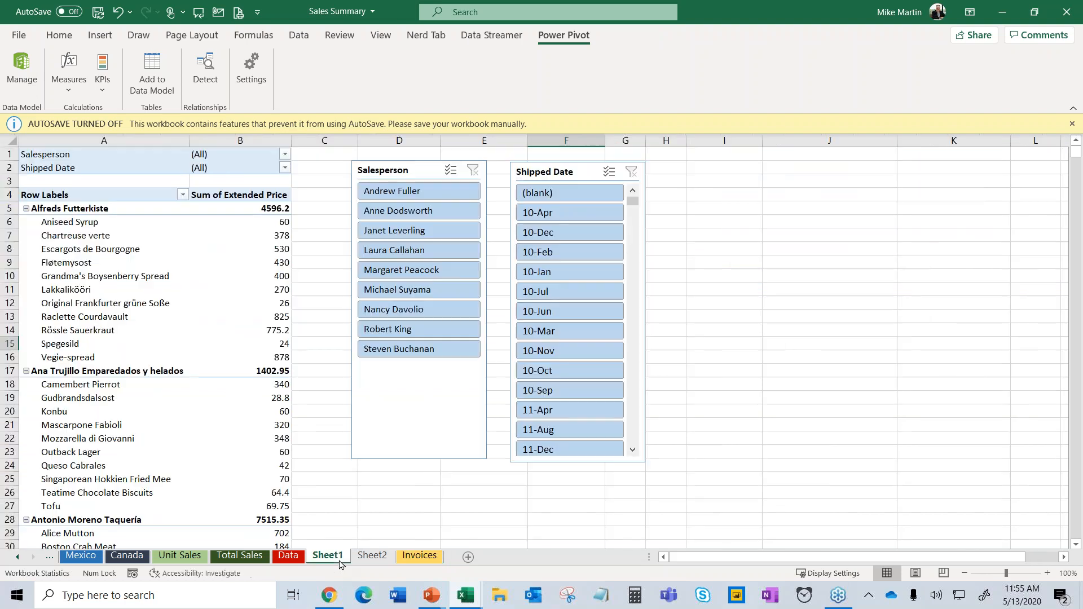
pyautogui.click(373, 558)
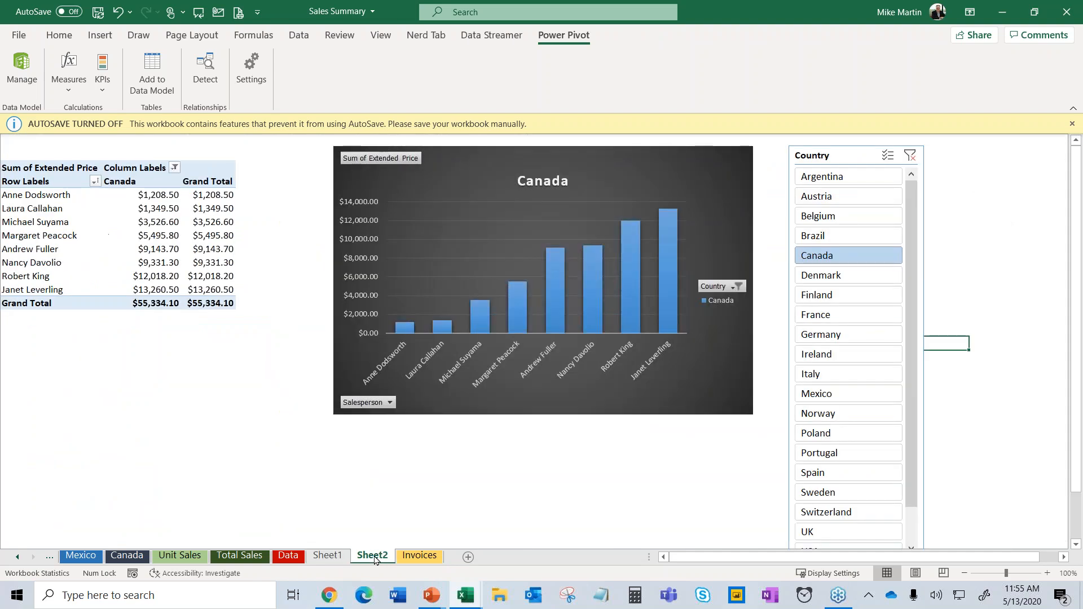
pyautogui.click(285, 557)
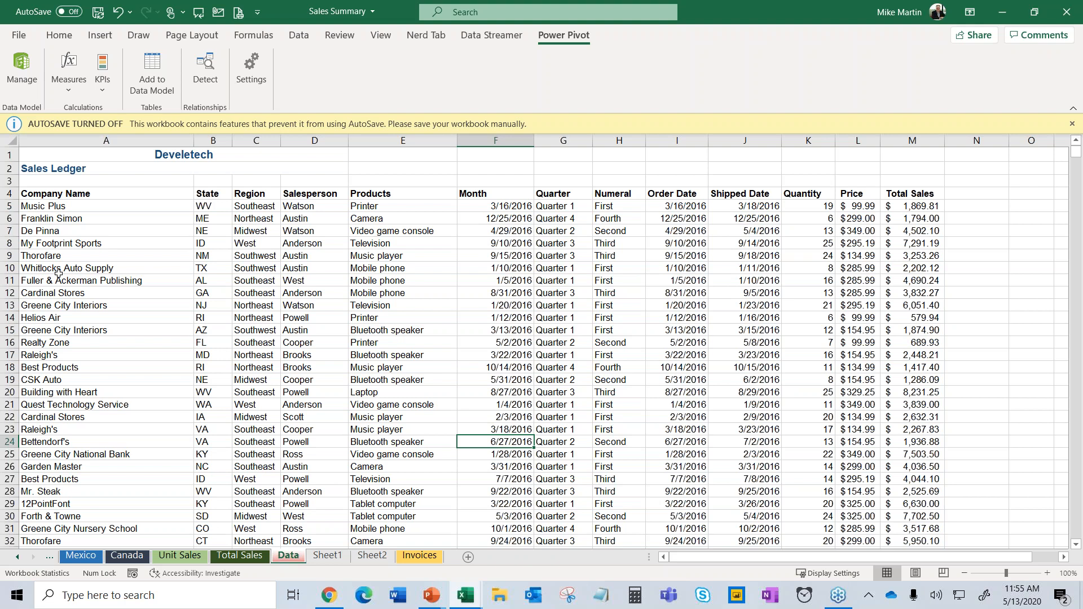
pyautogui.rightClick(13, 308)
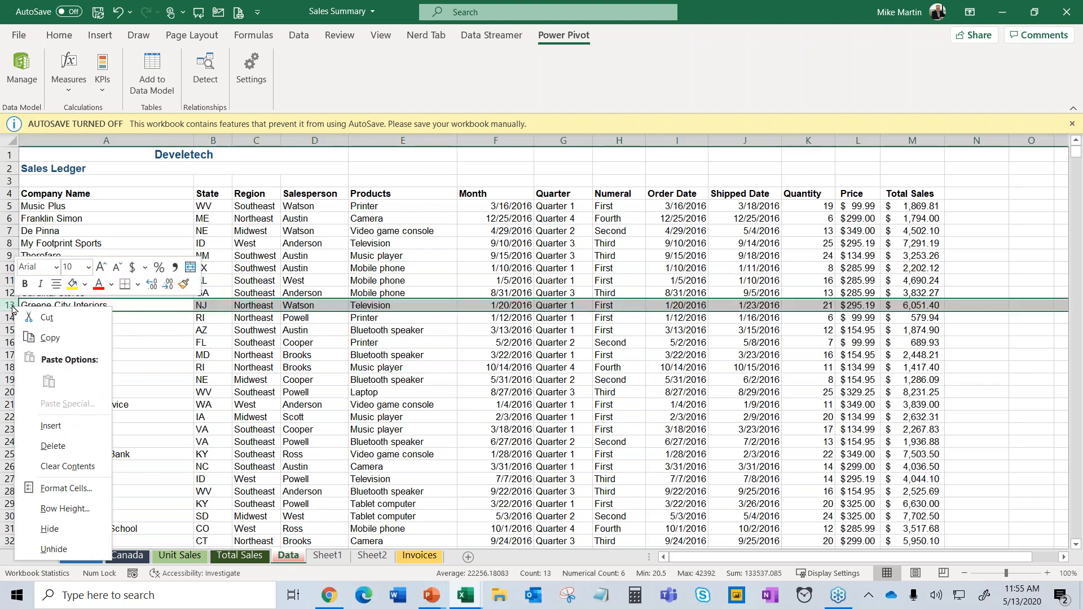
pyautogui.click(51, 425)
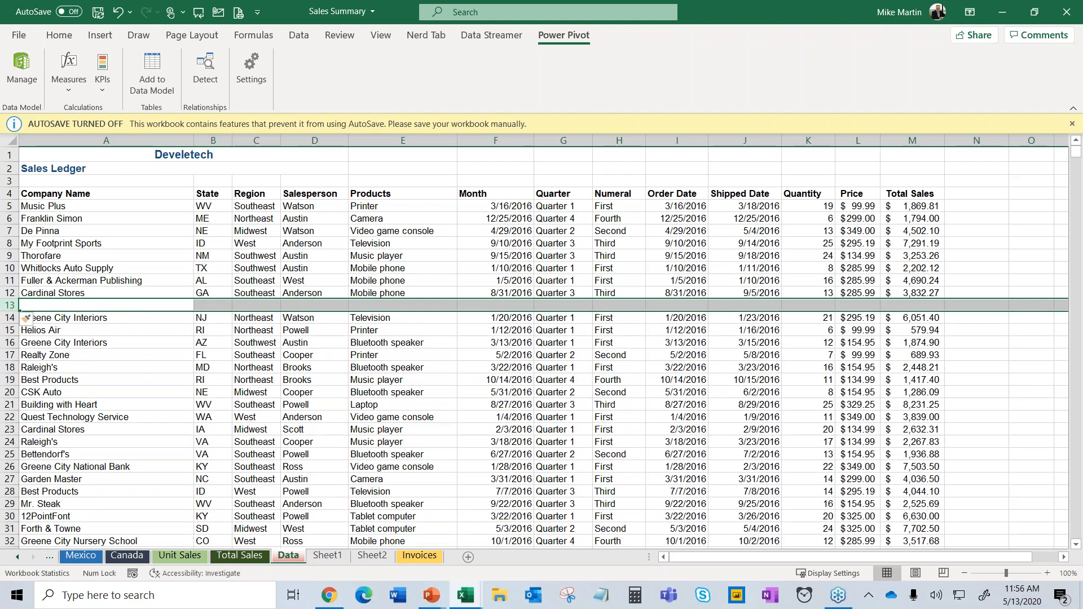
# Enter =SUM(M5:M12) in M13, totalling $29,434.99.
pyautogui.click(923, 305)
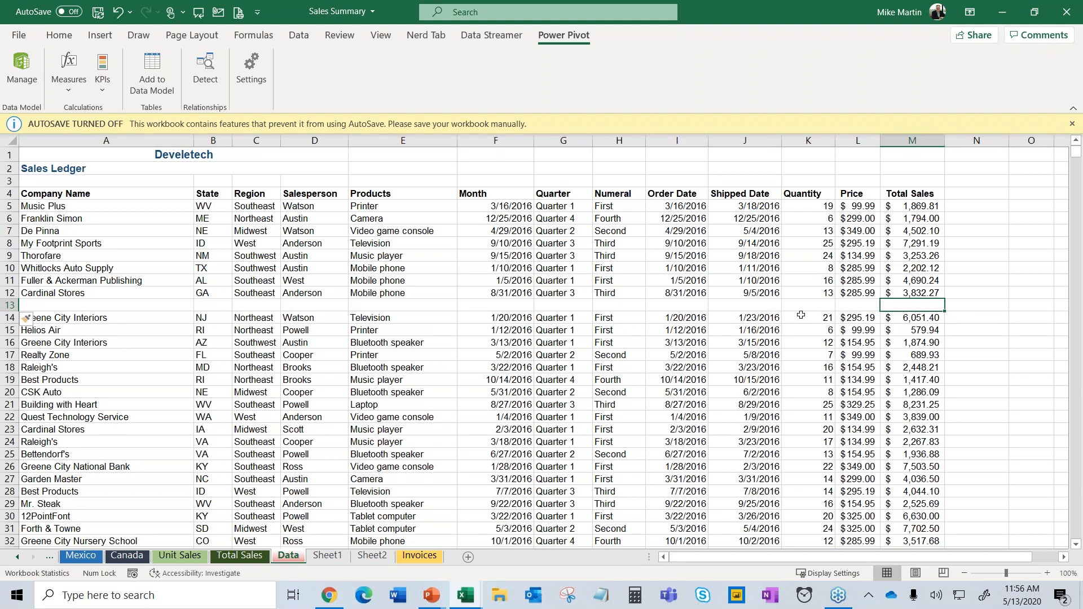
pyautogui.write('=')
pyautogui.press('BackSpace')
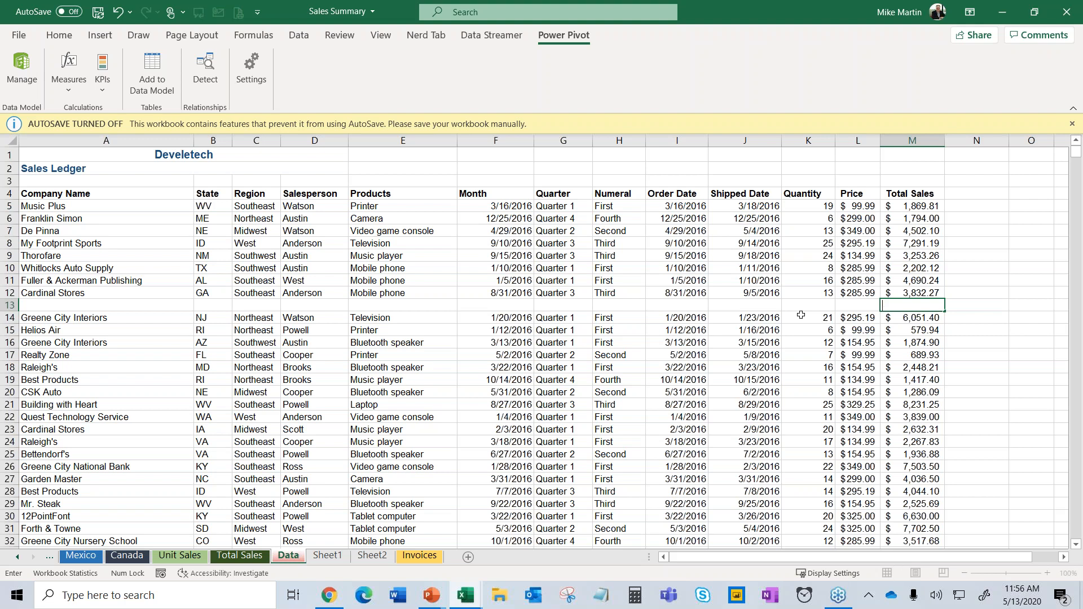
pyautogui.write('=sum')
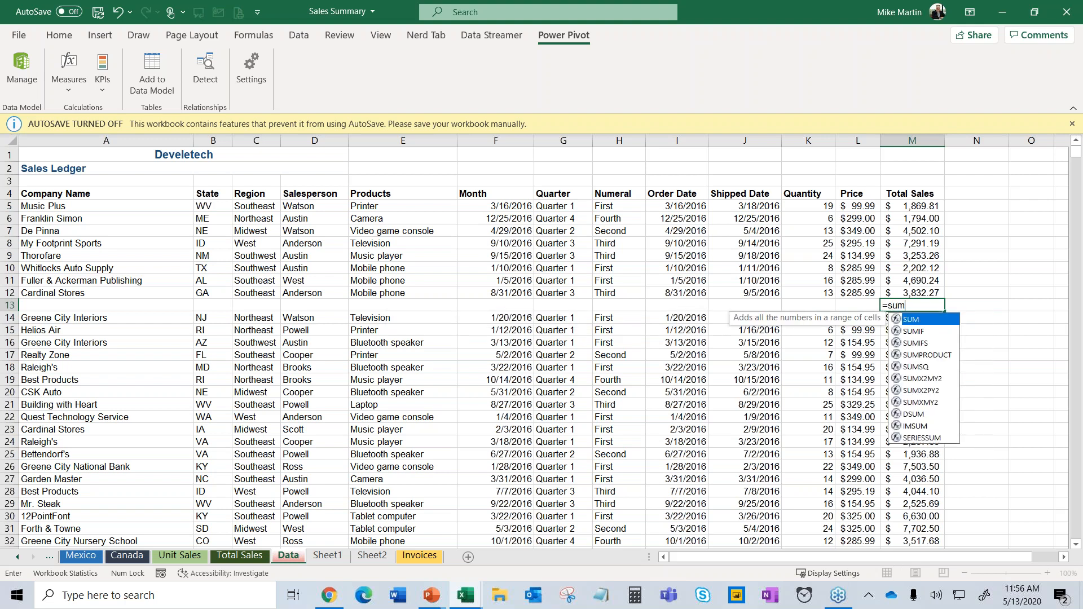
pyautogui.press('Tab')
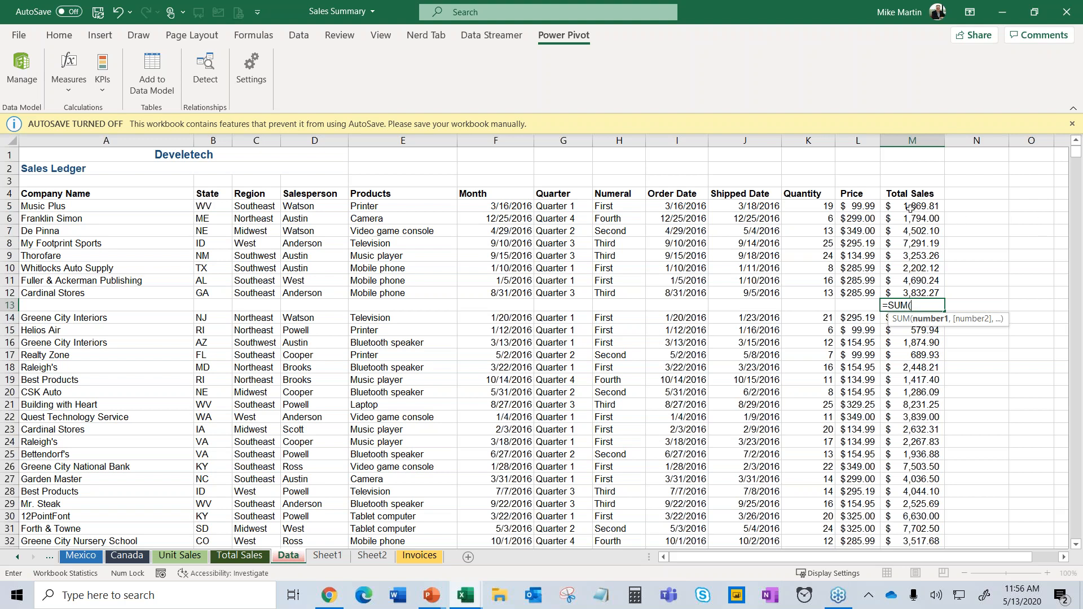
pyautogui.moveTo(914, 212); pyautogui.dragTo(925, 282)
pyautogui.press('Return')
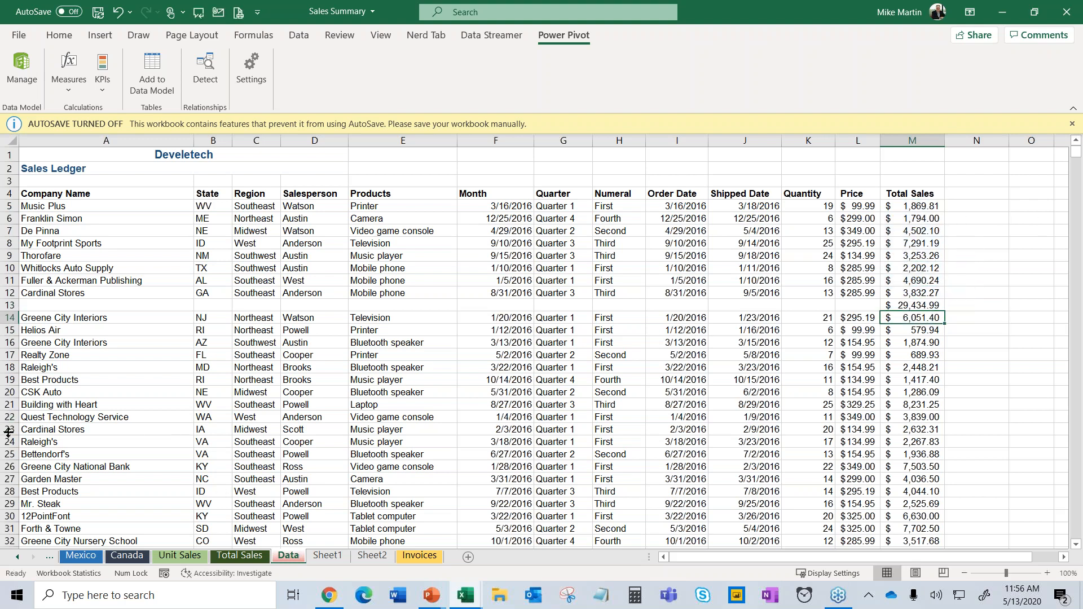
# Insert a blank row 23 and make a first COUNT attempt in M23, which returns #REF!
pyautogui.rightClick(9, 429)
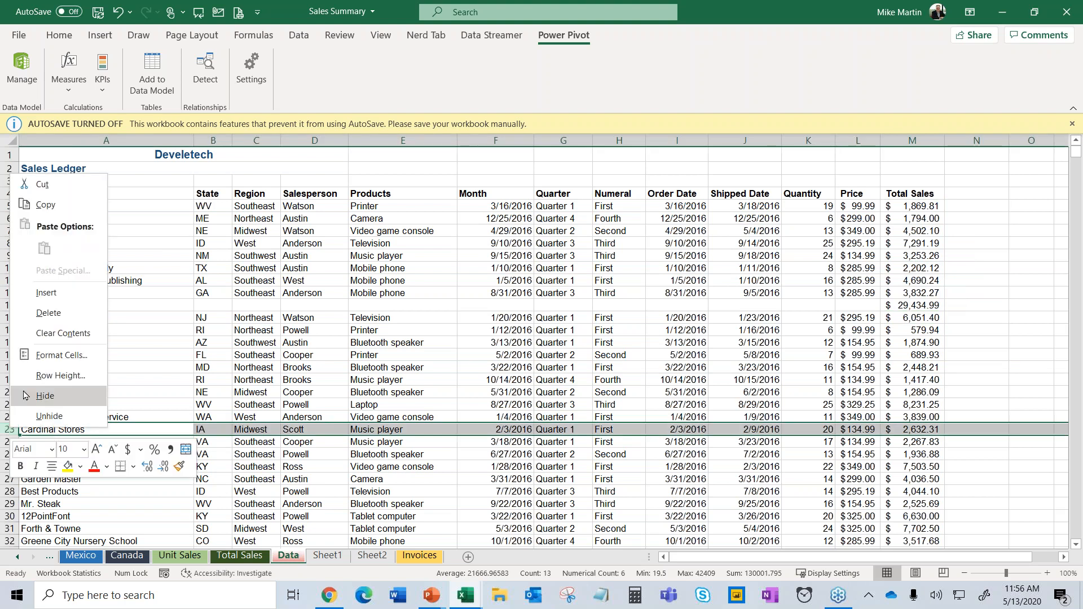
pyautogui.click(54, 293)
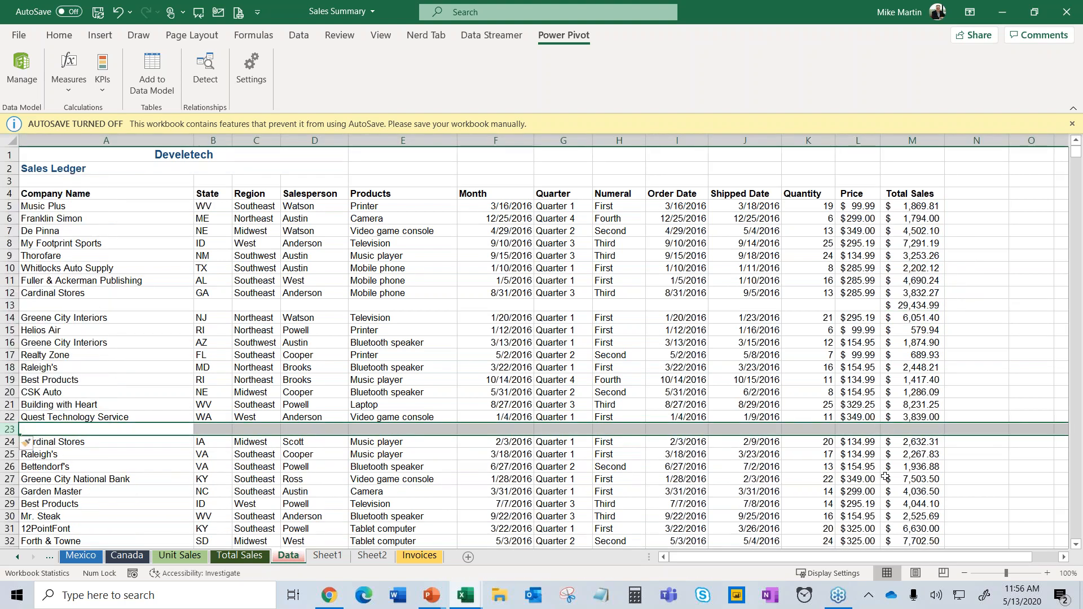
pyautogui.click(920, 428)
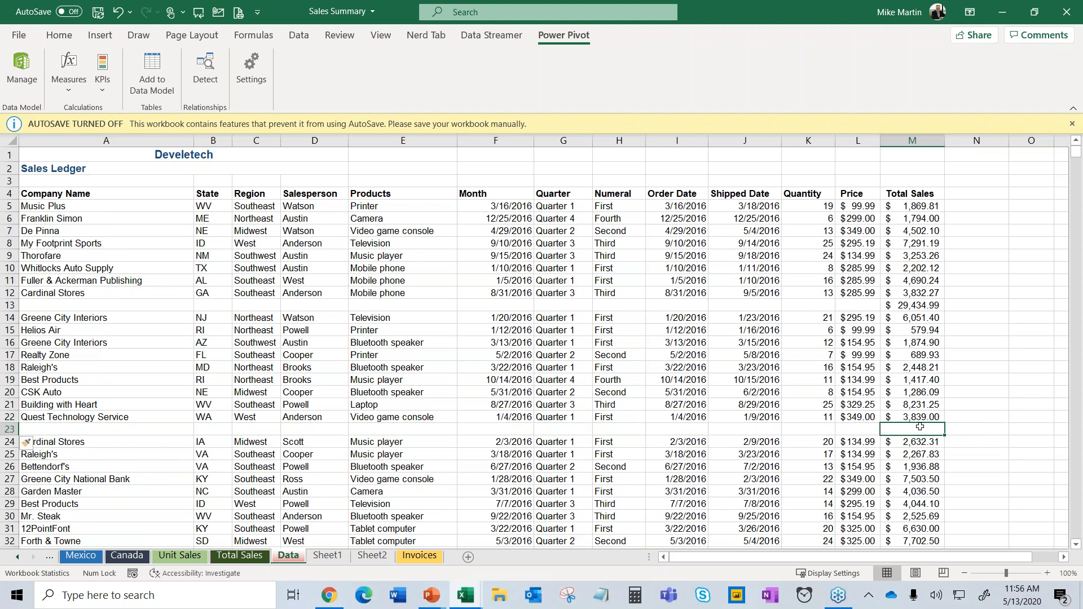
pyautogui.write('=cou')
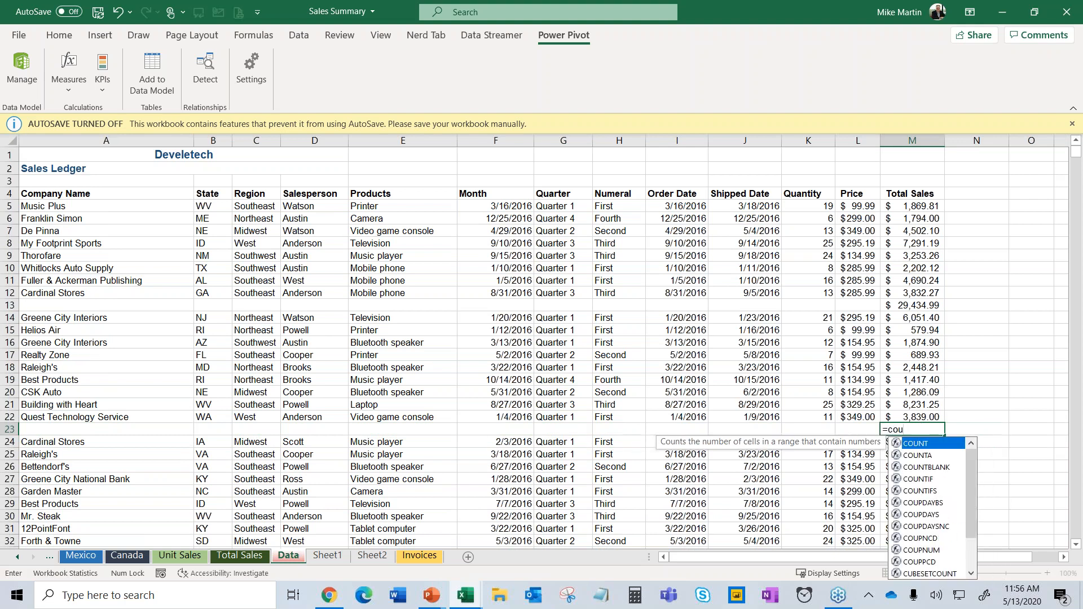
pyautogui.press('Tab')
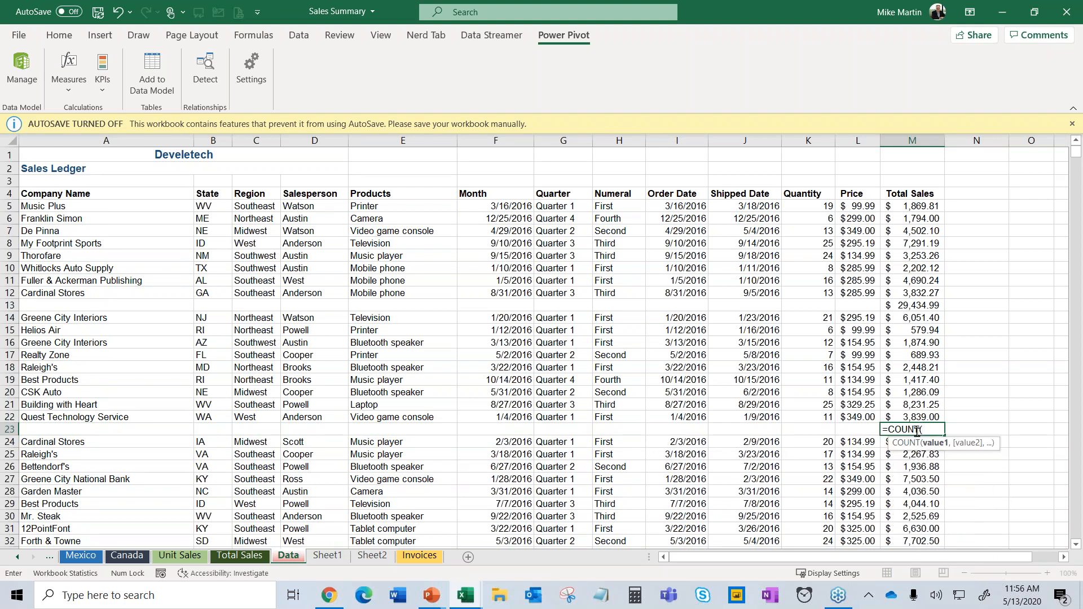
pyautogui.press('Return')
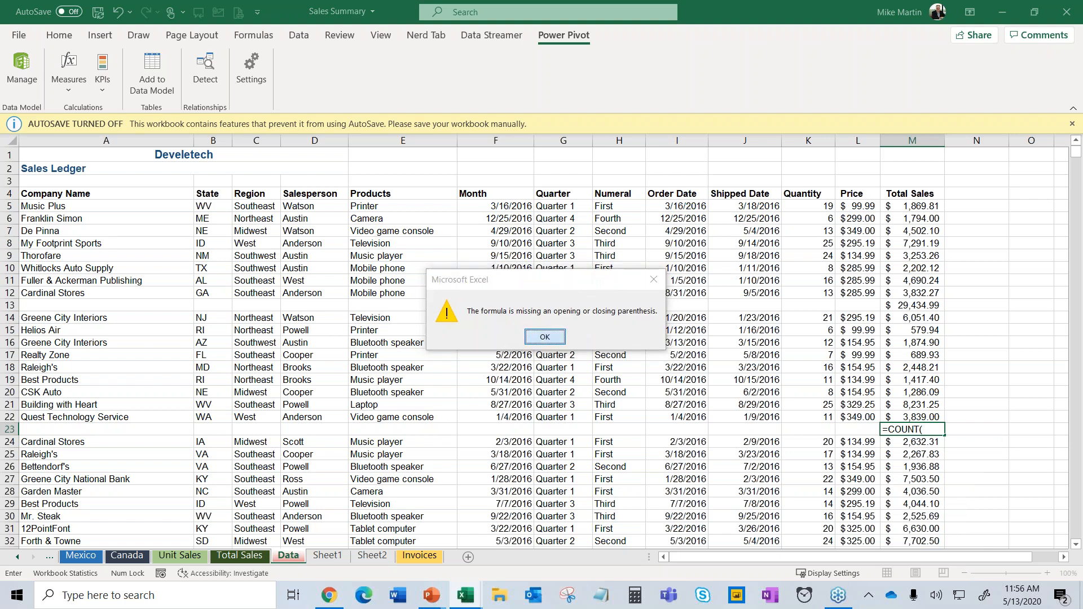
pyautogui.click(543, 337)
pyautogui.moveTo(919, 319); pyautogui.dragTo(927, 412)
pyautogui.press('Return')
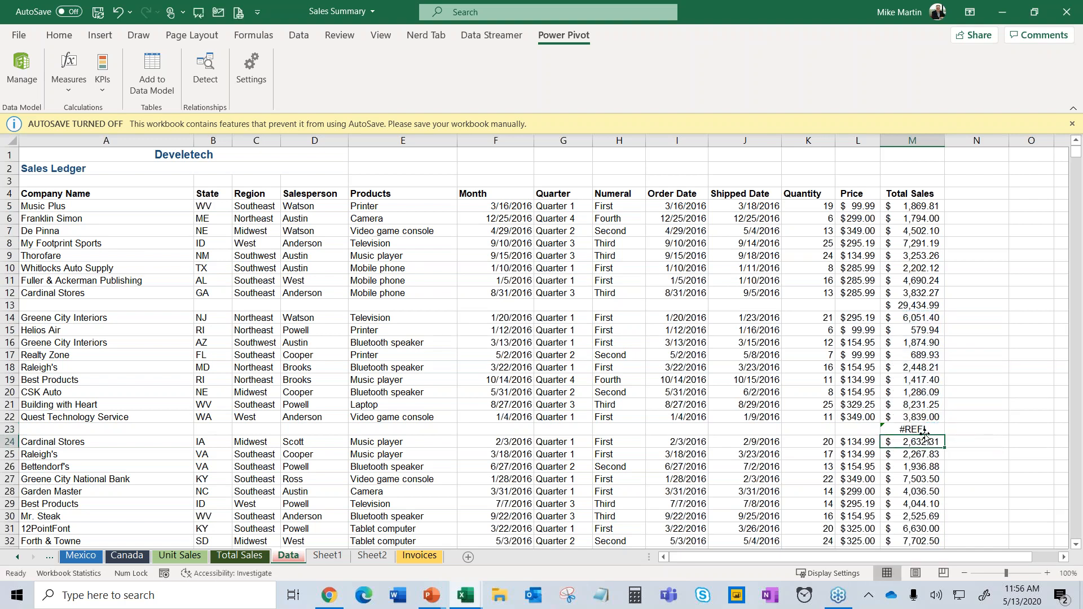
# Re-enter M23 as =COUNT(M14:M22), showing 9.
pyautogui.click(931, 430)
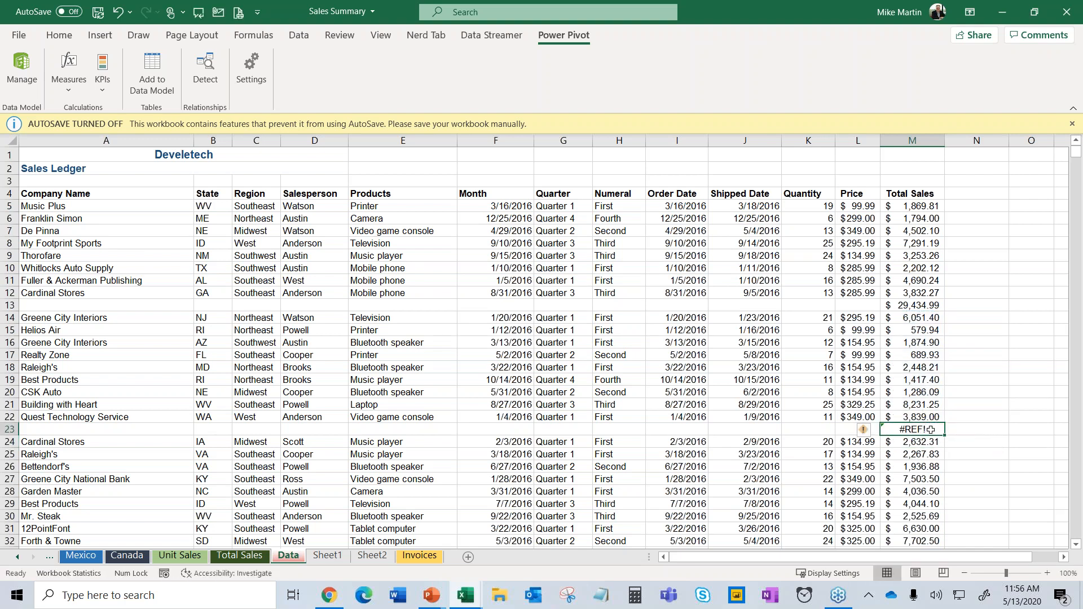
pyautogui.write('=')
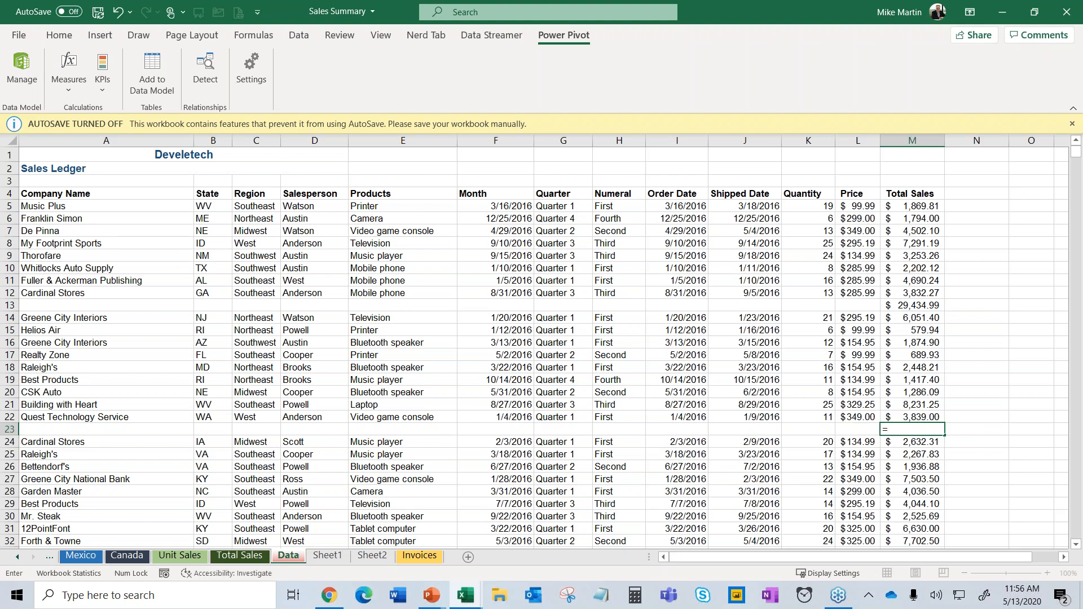
pyautogui.write('cou')
pyautogui.press('Tab')
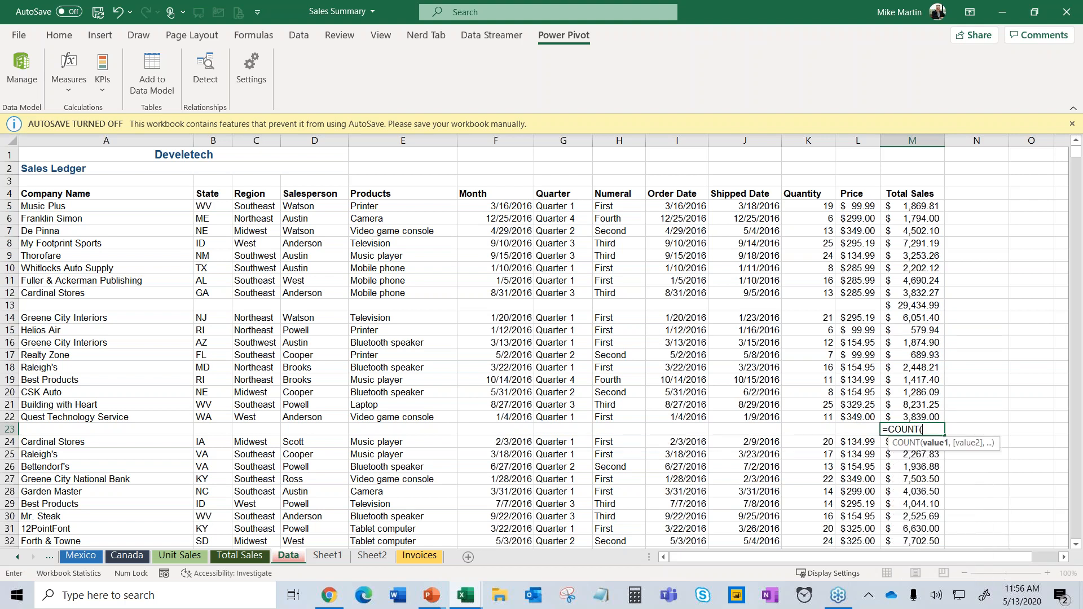
pyautogui.moveTo(906, 319); pyautogui.dragTo(915, 411)
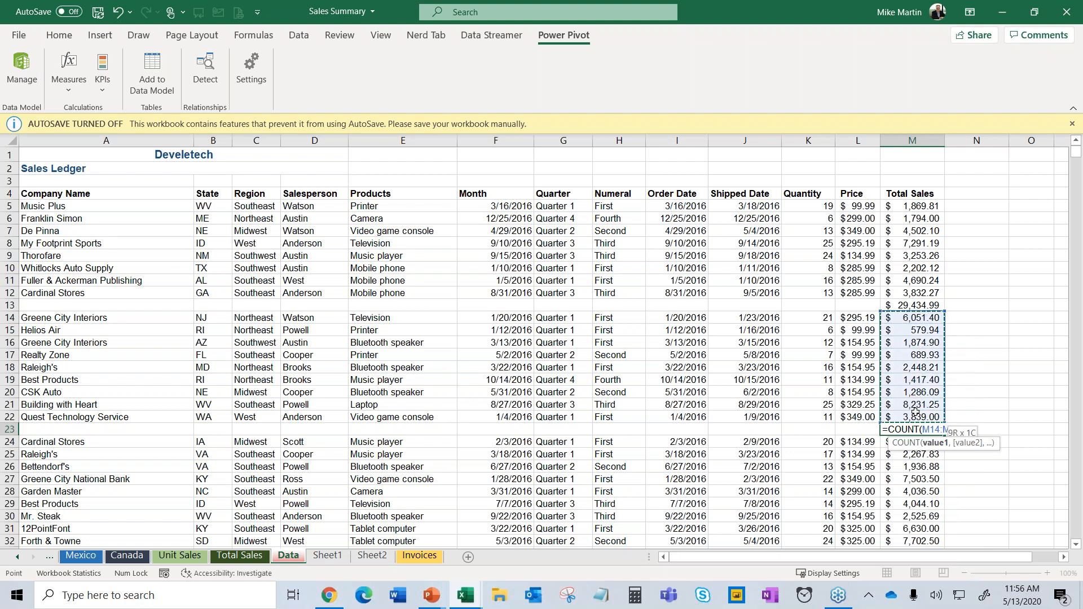
pyautogui.press('Return')
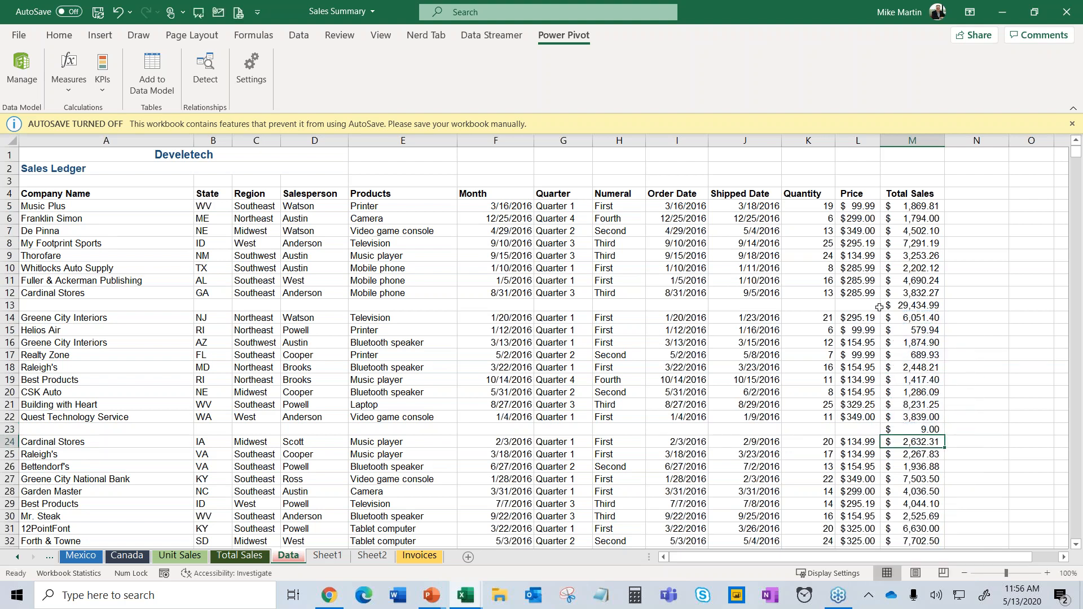
pyautogui.click(9, 306)
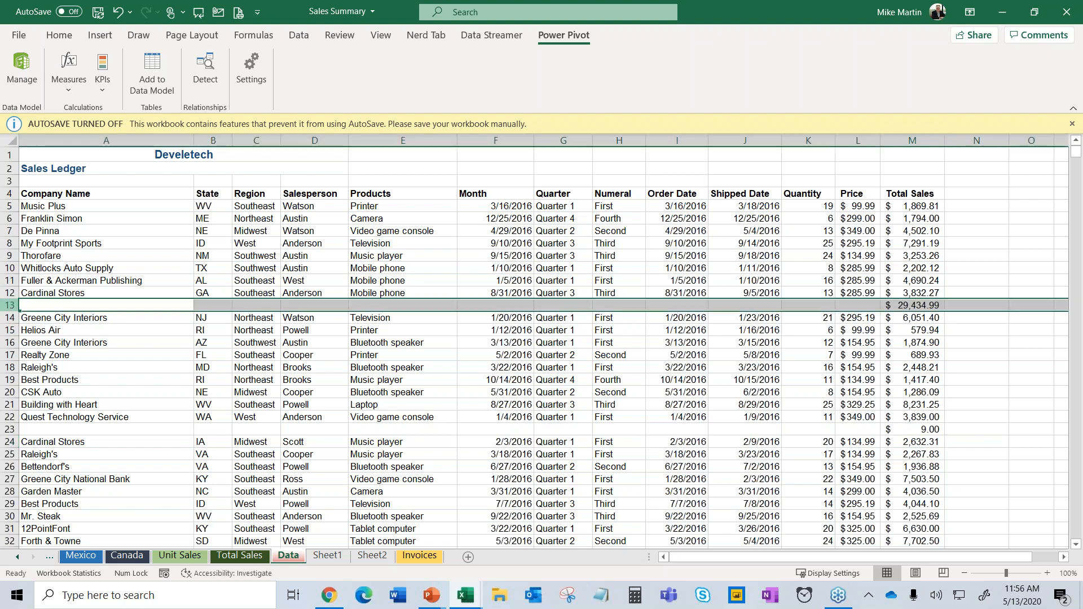
# Fill rows 13 and 23 with yellow using the mini toolbar's Fill Color.
pyautogui.rightClick(9, 305)
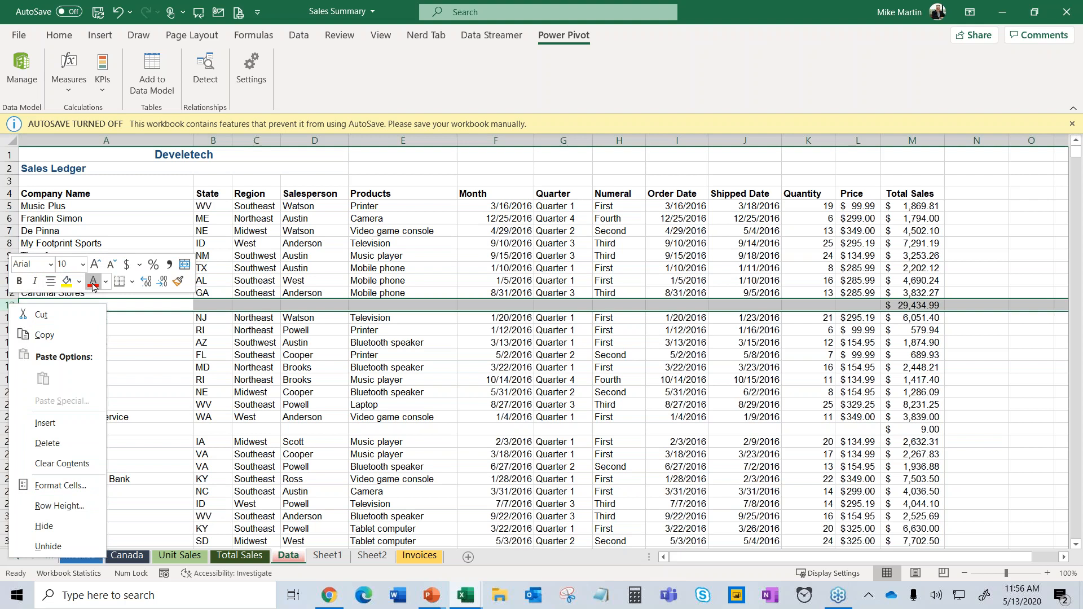
pyautogui.click(66, 281)
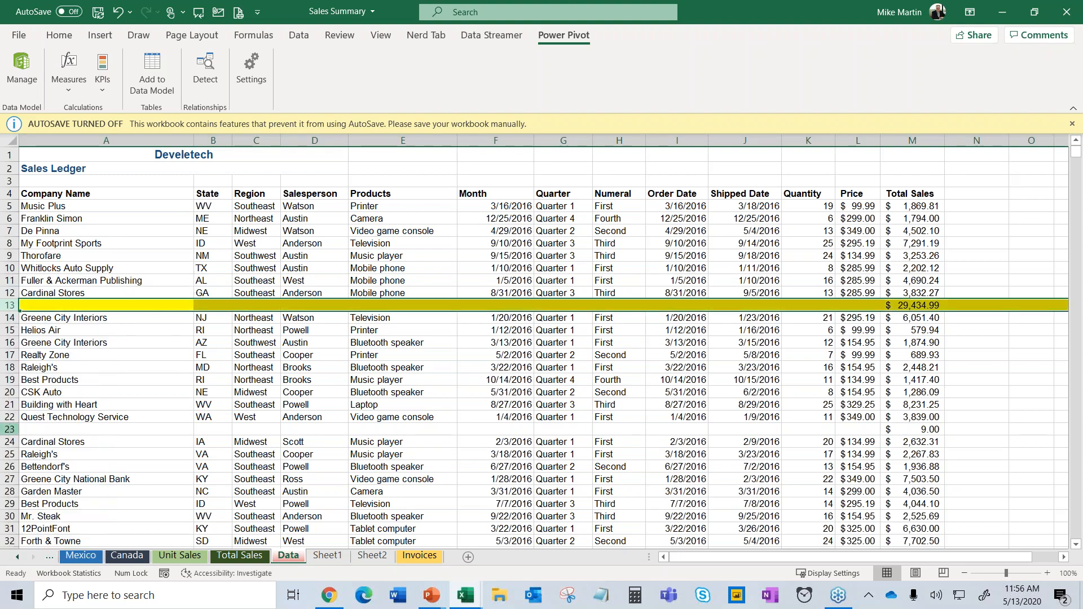
pyautogui.rightClick(11, 430)
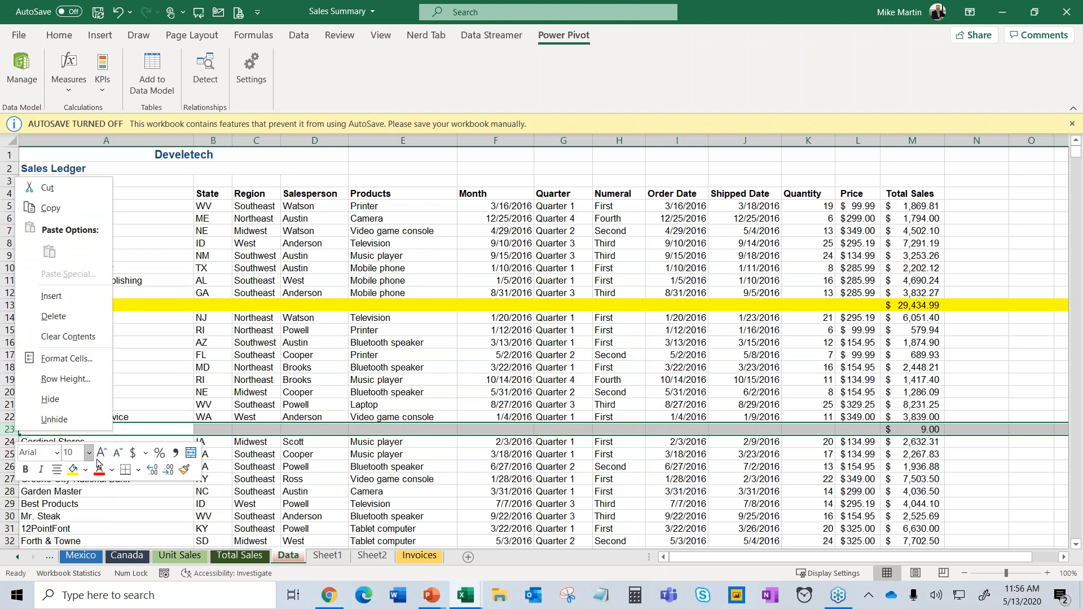
pyautogui.click(73, 469)
pyautogui.moveTo(528, 514); pyautogui.dragTo(527, 508)
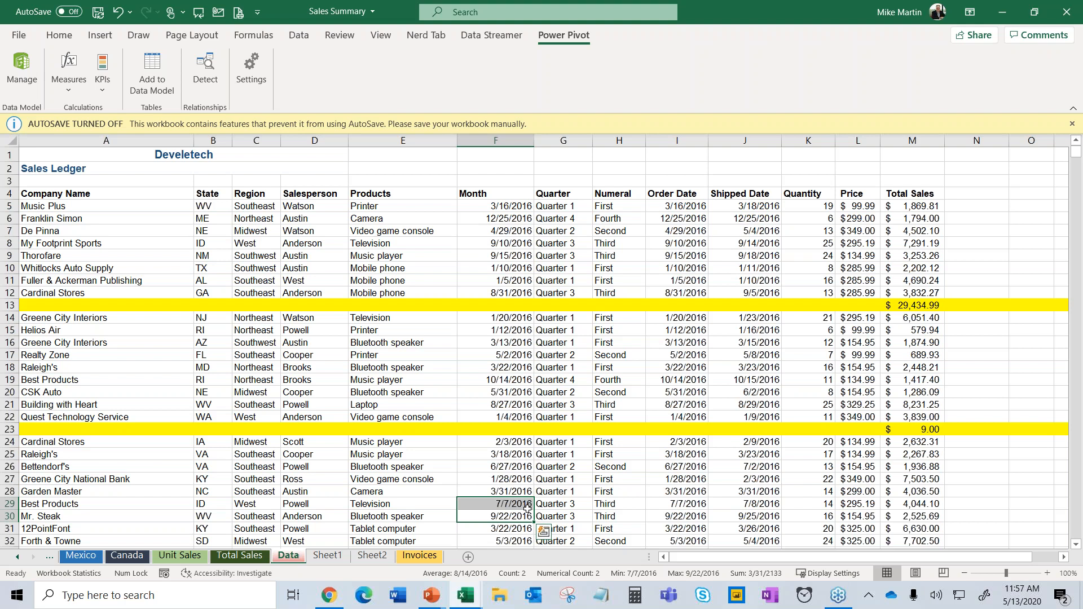
pyautogui.hotkey('alt', 'Tab')
pyautogui.press('Tab')
pyautogui.press('Tab')
pyautogui.press('Tab')
pyautogui.press('Tab')
pyautogui.press('Tab')
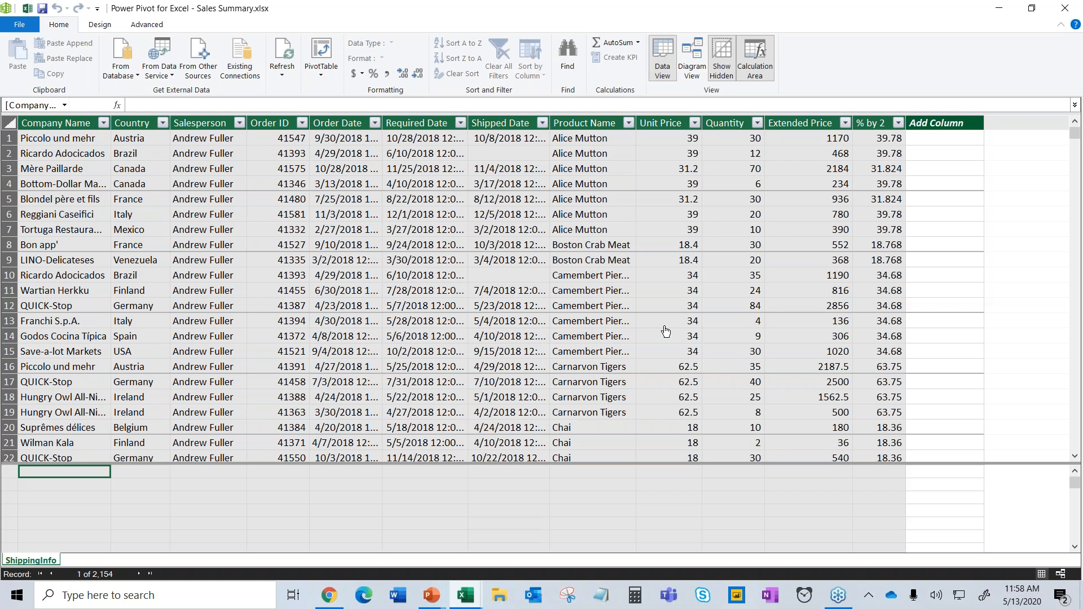
pyautogui.click(27, 9)
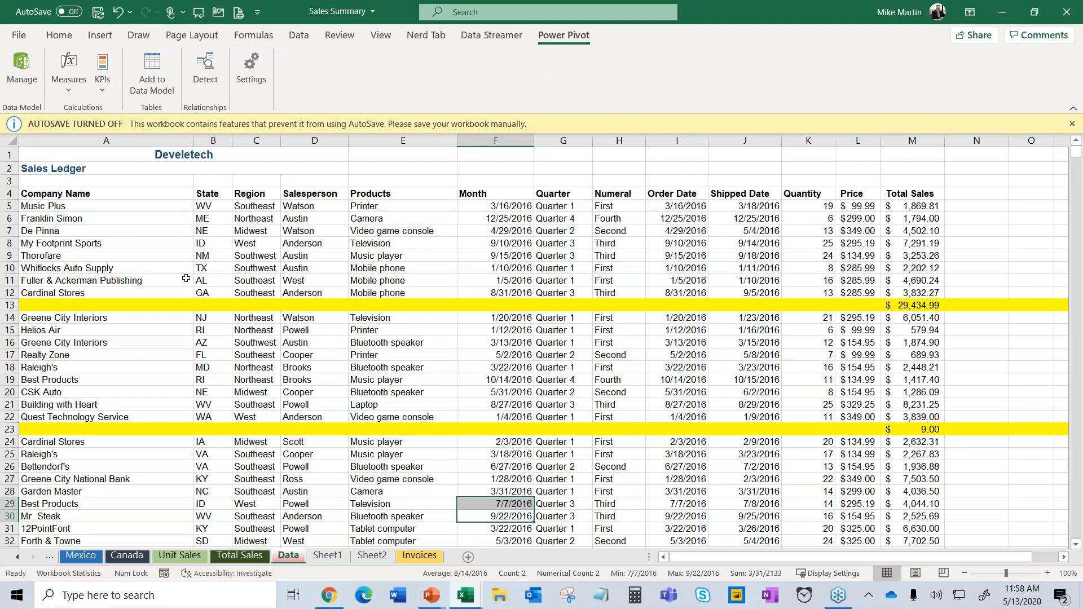